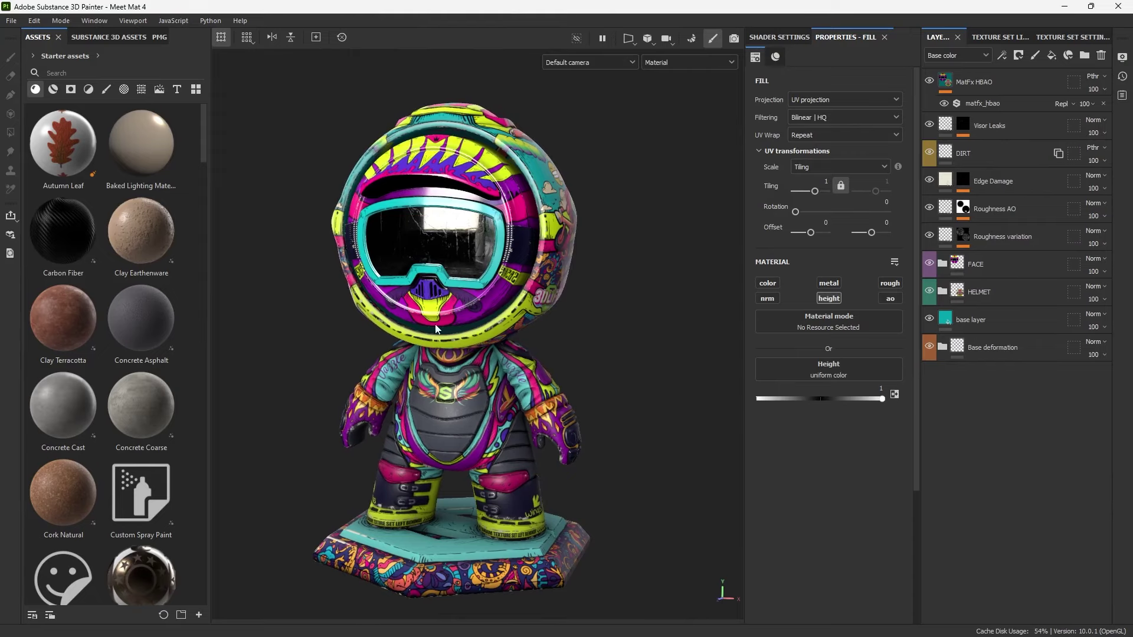
Examine the finished textured character from several sides, including a close look at the helmet and visor.
left_click_drag(435, 324, 620, 267, "alt")
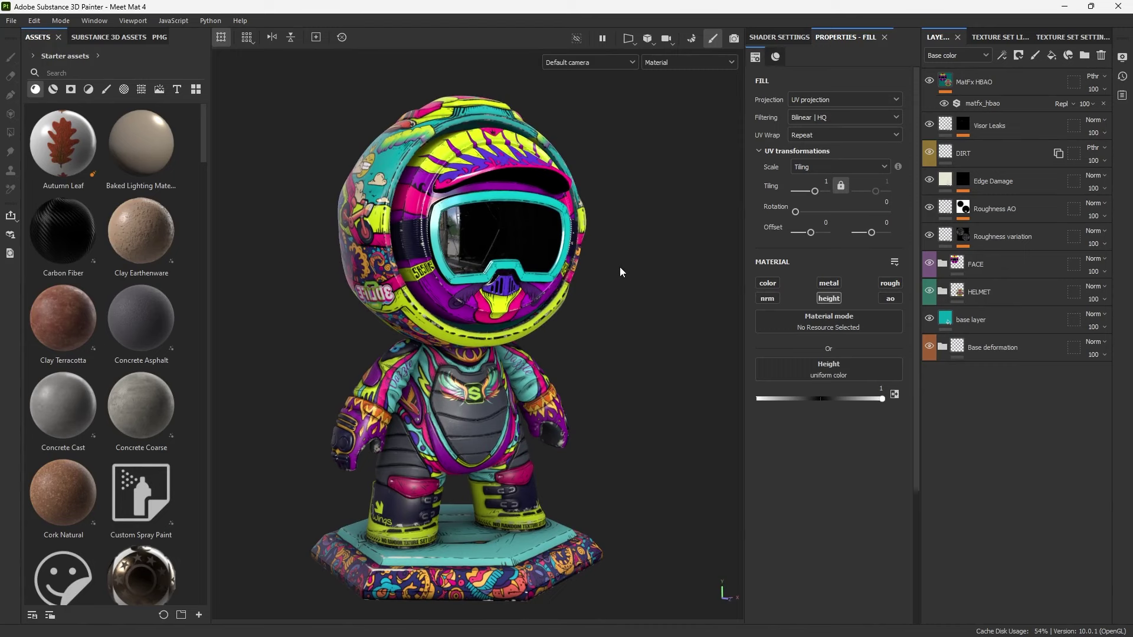
scroll(516, 137, "up", 5)
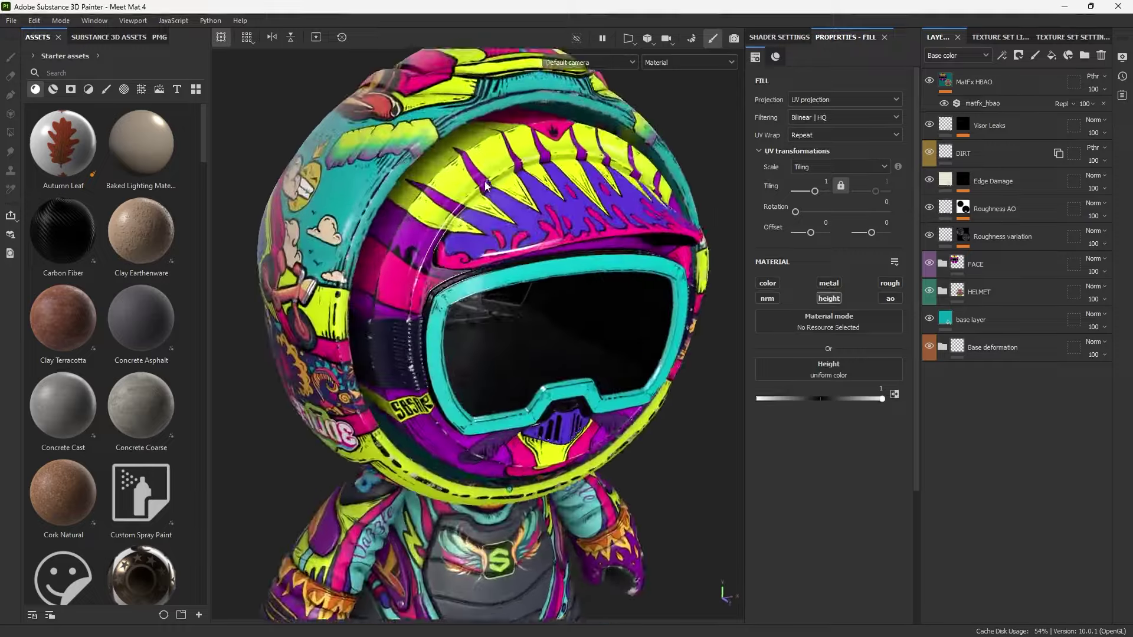
left_click_drag(516, 140, 423, 406, "alt")
scroll(444, 412, "down", 6)
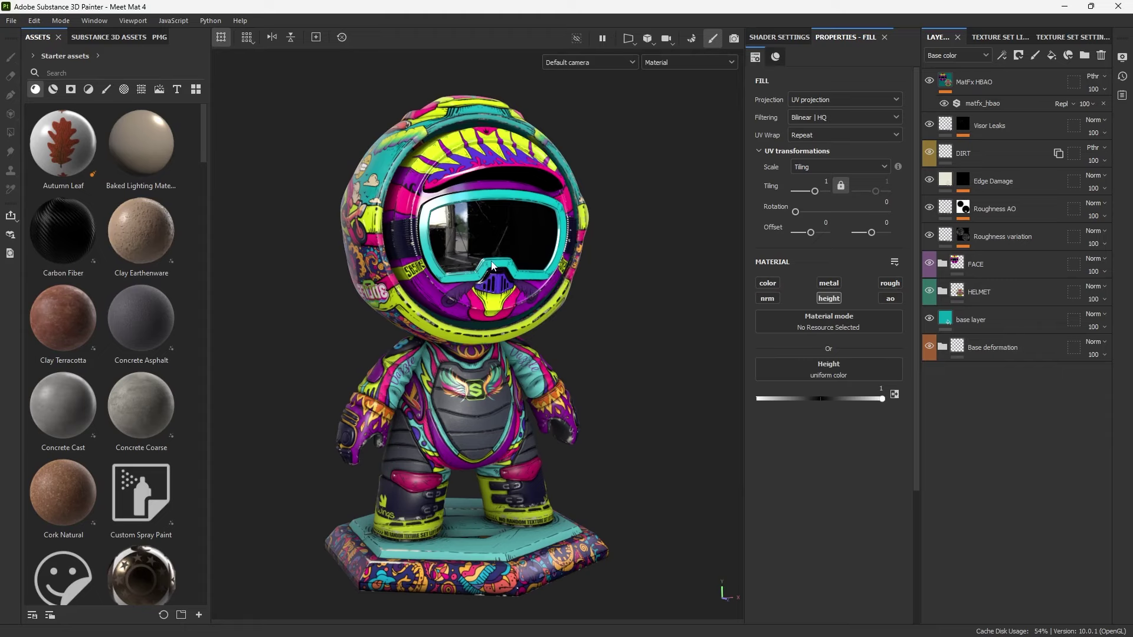
left_click_drag(551, 236, 495, 361, "alt")
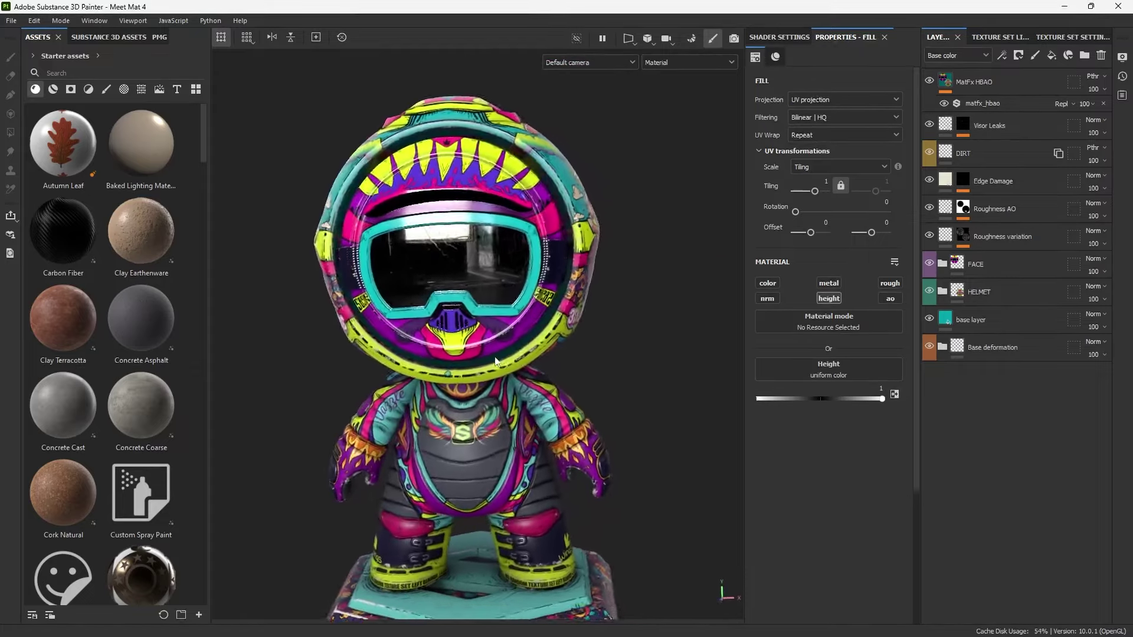
right_click_drag(495, 362, 568, 306, "alt")
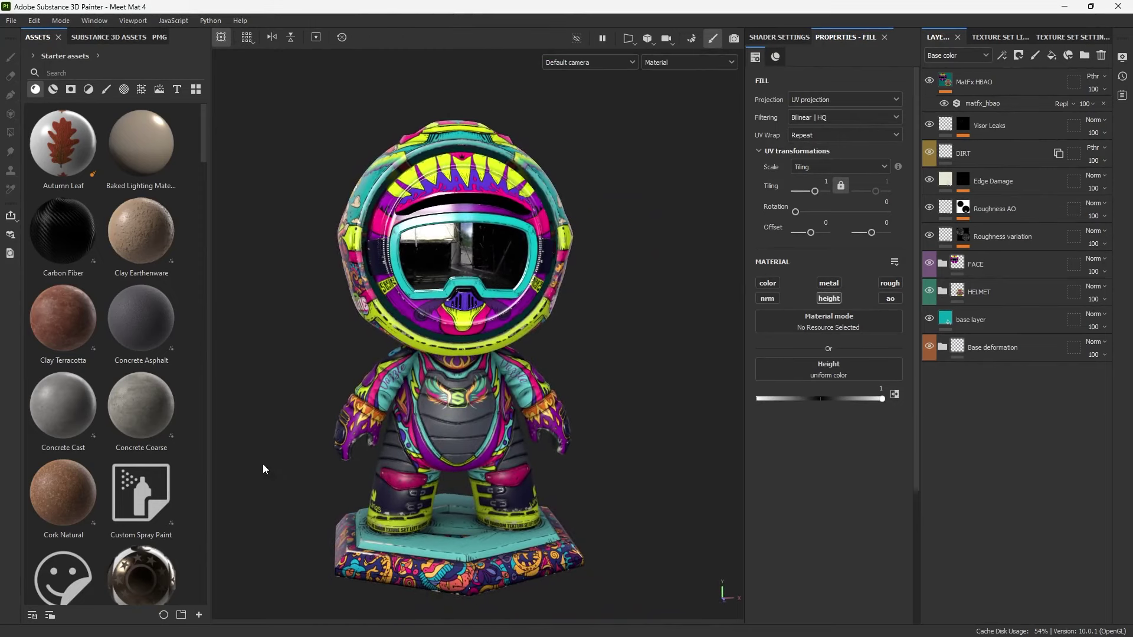
mouse_move(604, 233)
left_mouse_down("alt")
mouse_move(607, 260)
mouse_move(610, 243)
left_mouse_up("alt")
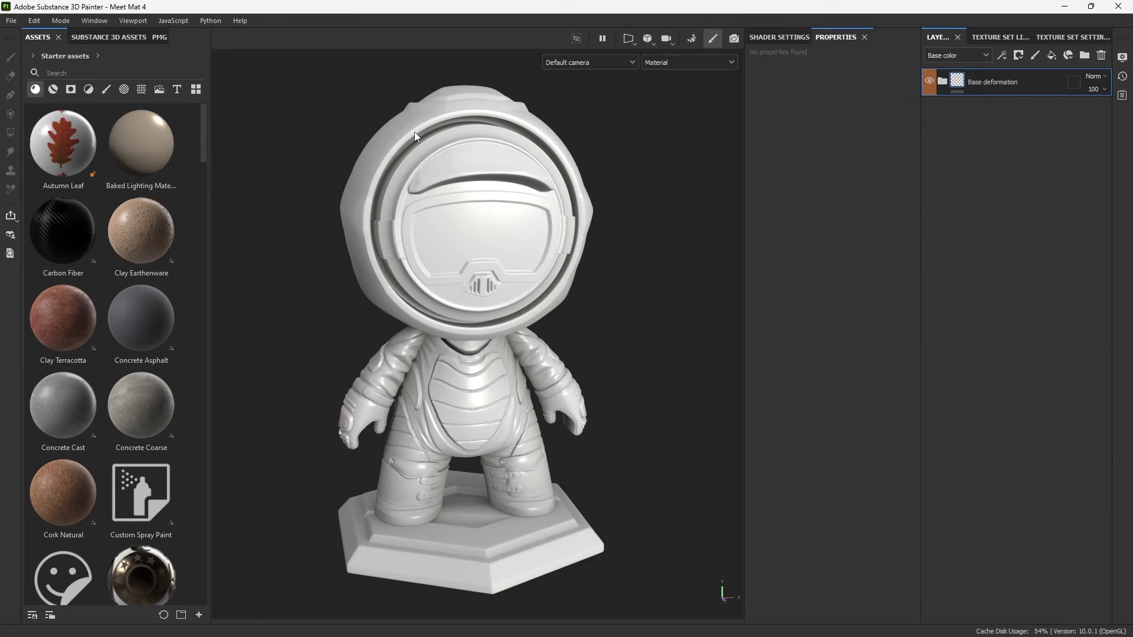
Isolate the head to view the helmet details, toggling between the isolated head and the full character.
key("alt+q")
middle_click_drag(457, 140, 465, 247, "alt")
scroll(458, 251, "up", 3)
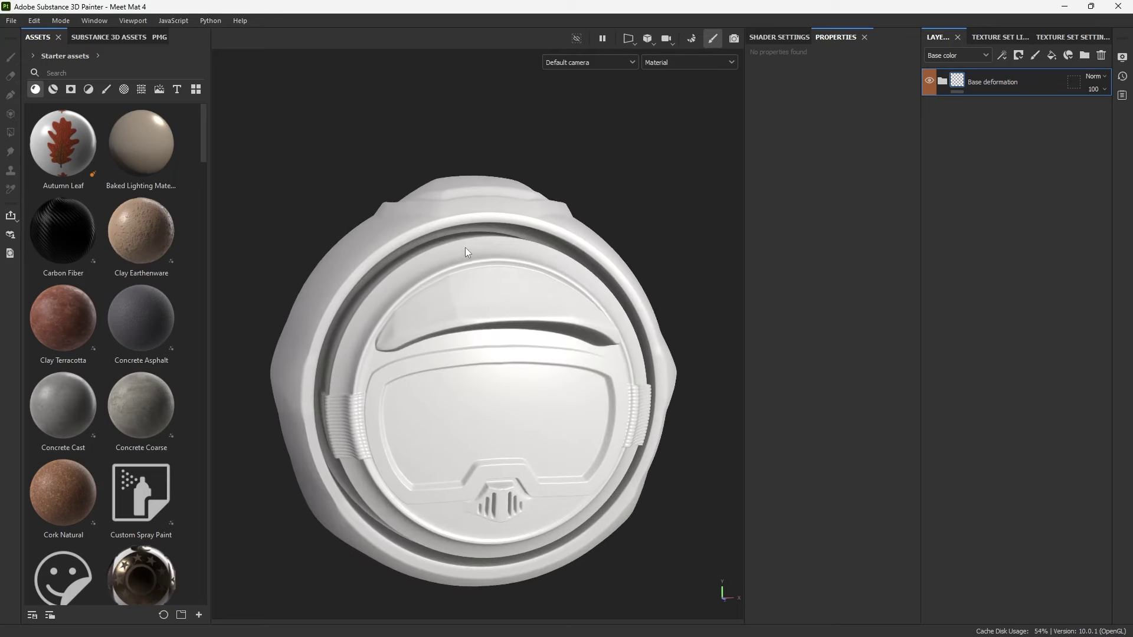
left_click_drag(466, 252, 522, 270, "alt")
key("alt+q")
key("alt+q")
key("alt+q")
key("alt+q")
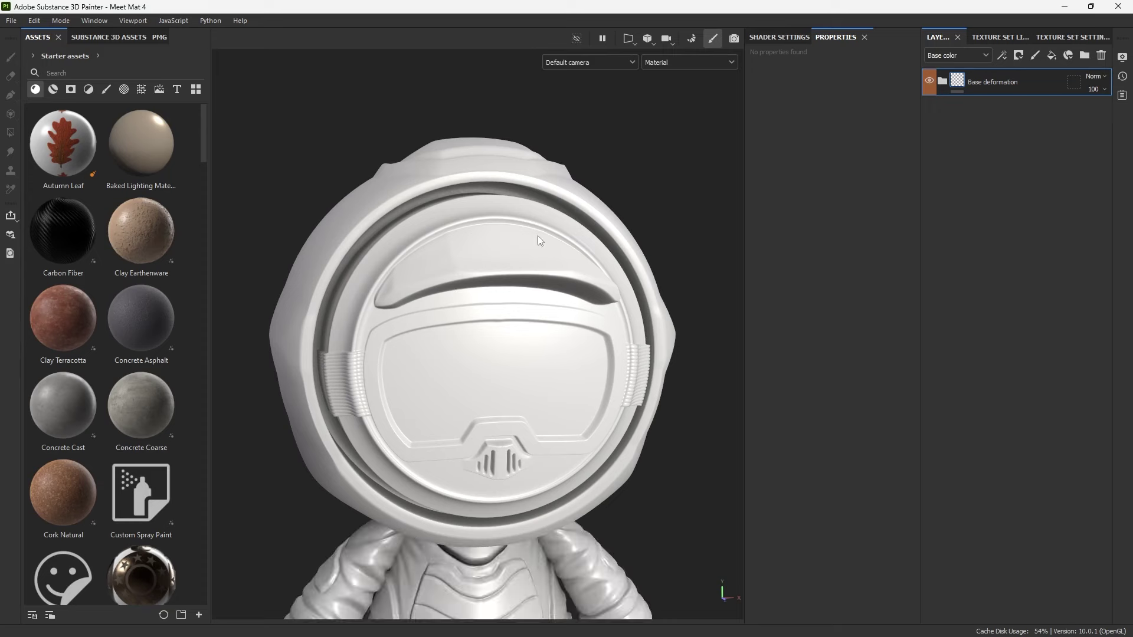
Hide the Base deformation folder and examine the undeformed head, body and base from different angles.
left_click(931, 84)
left_click_drag(656, 196, 508, 203, "alt")
left_click_drag(554, 240, 535, 388, "alt")
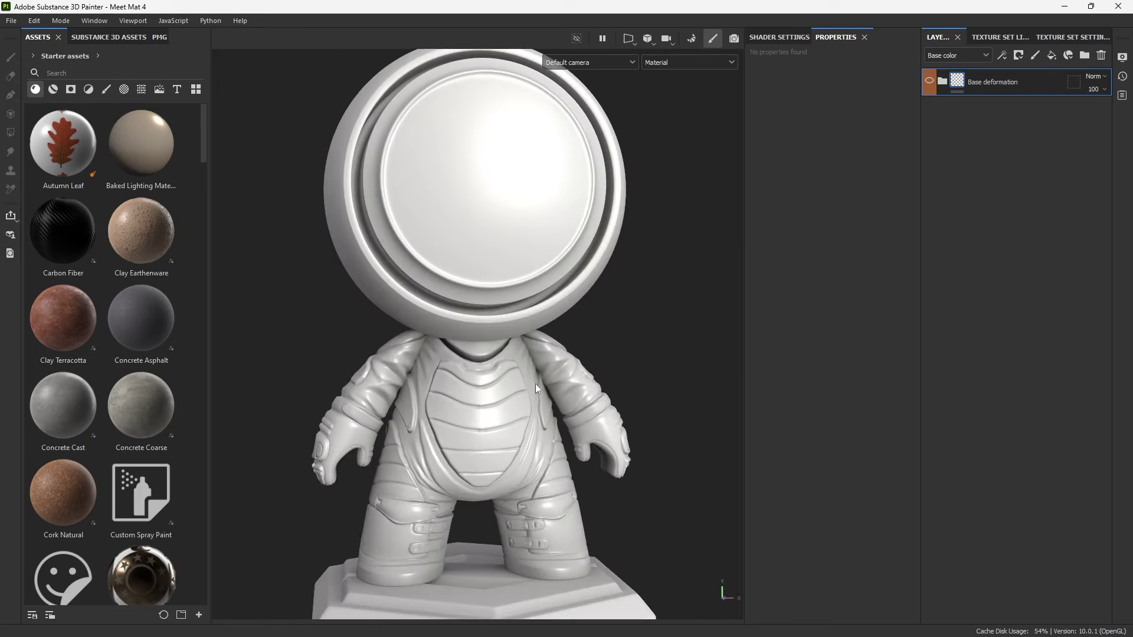
scroll(461, 458, "down", 2)
left_click_drag(461, 569, 462, 582, "alt")
middle_click_drag(462, 582, 463, 496, "alt")
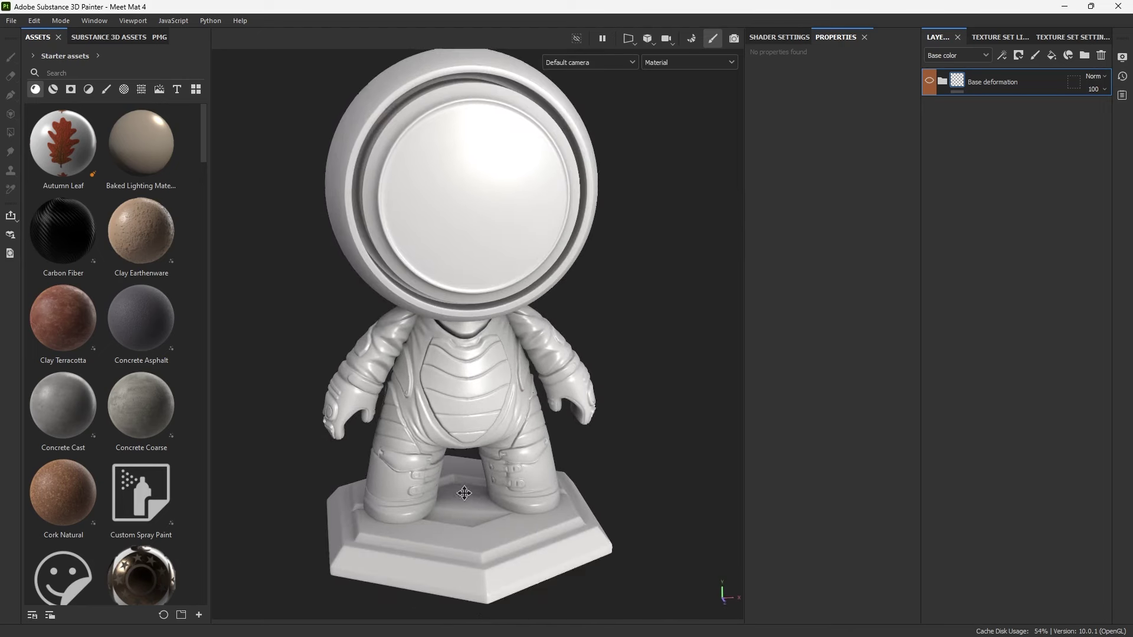
left_click_drag(478, 327, 527, 285, "alt")
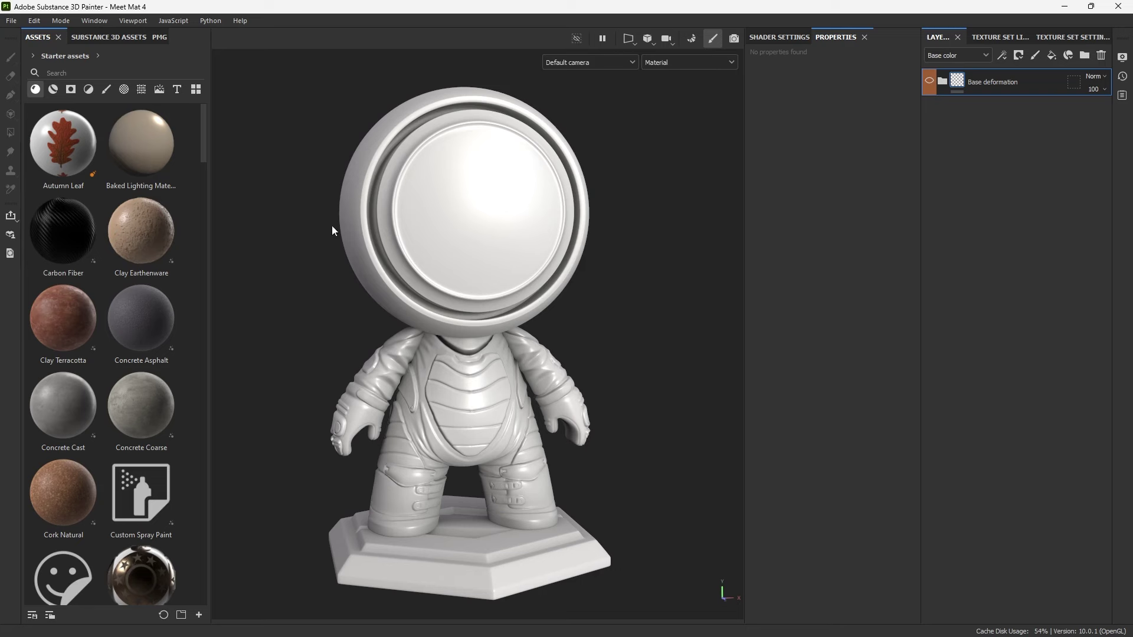
left_click_drag(466, 201, 498, 156, "alt")
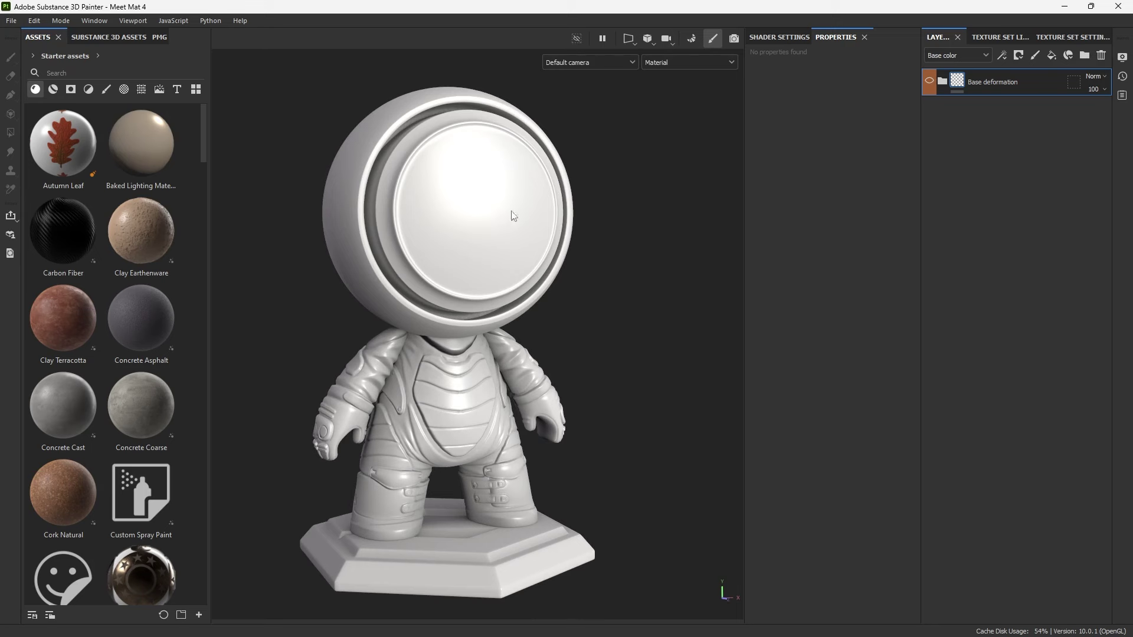
Toggle the Base deformation folder's visibility, leaving it shown, and view the deformed helmet from both sides.
left_click(929, 81)
left_click(928, 81)
left_click(929, 81)
left_click_drag(572, 150, 511, 316, "alt")
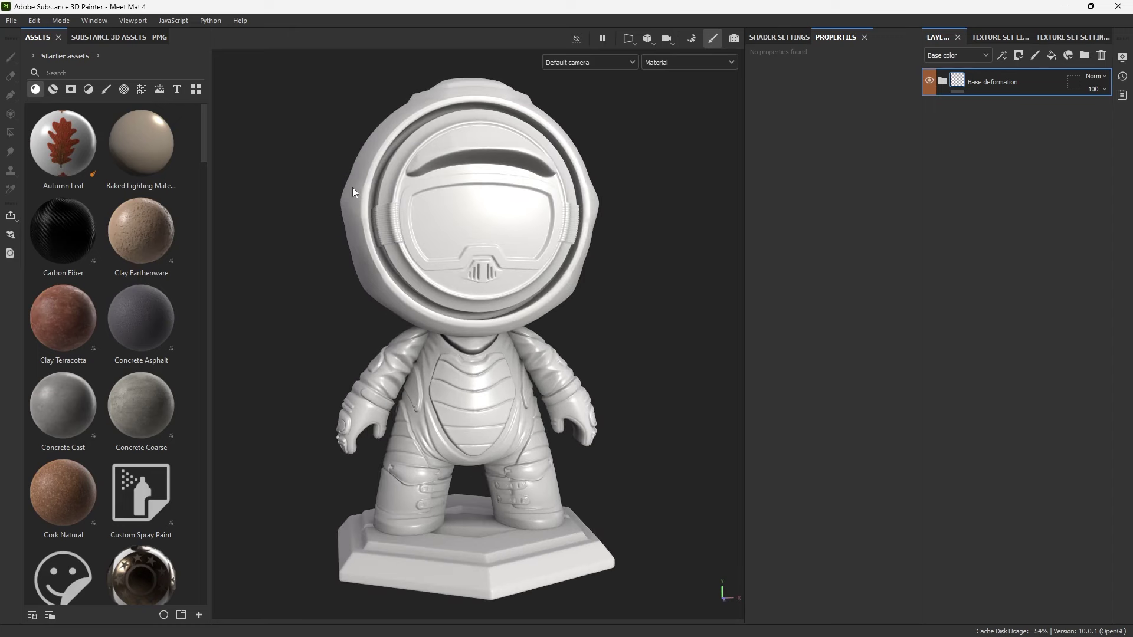
left_click_drag(428, 179, 458, 181, "alt")
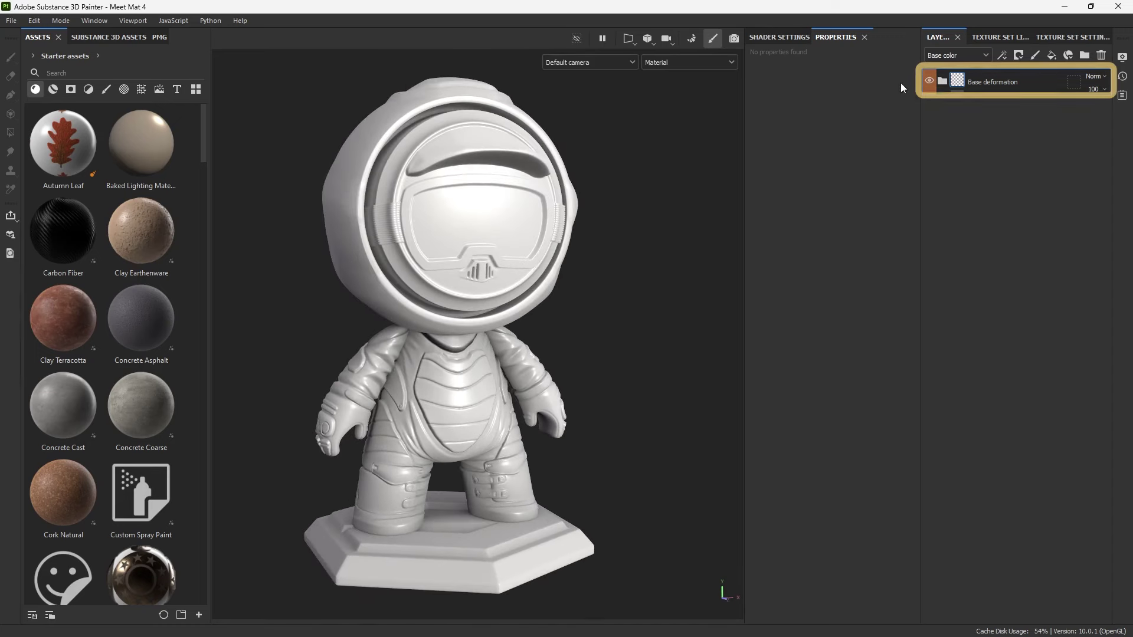
Expand the Base deformation folder and toggle its Helmet face and Helmet subfolders to compare their effect.
left_click(938, 84)
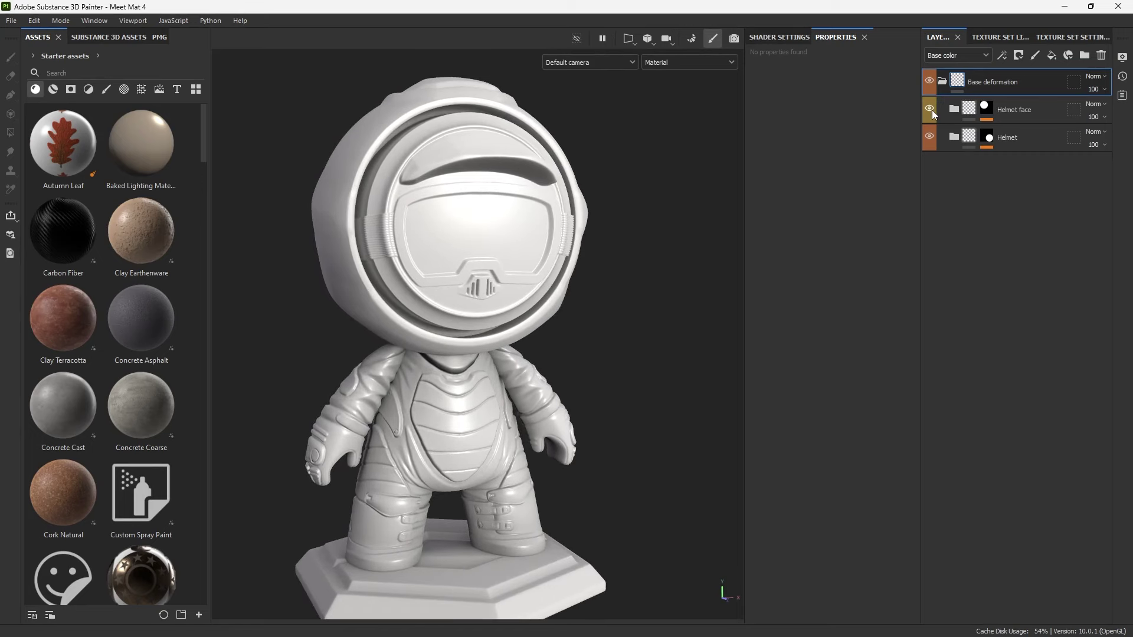
left_click(931, 111)
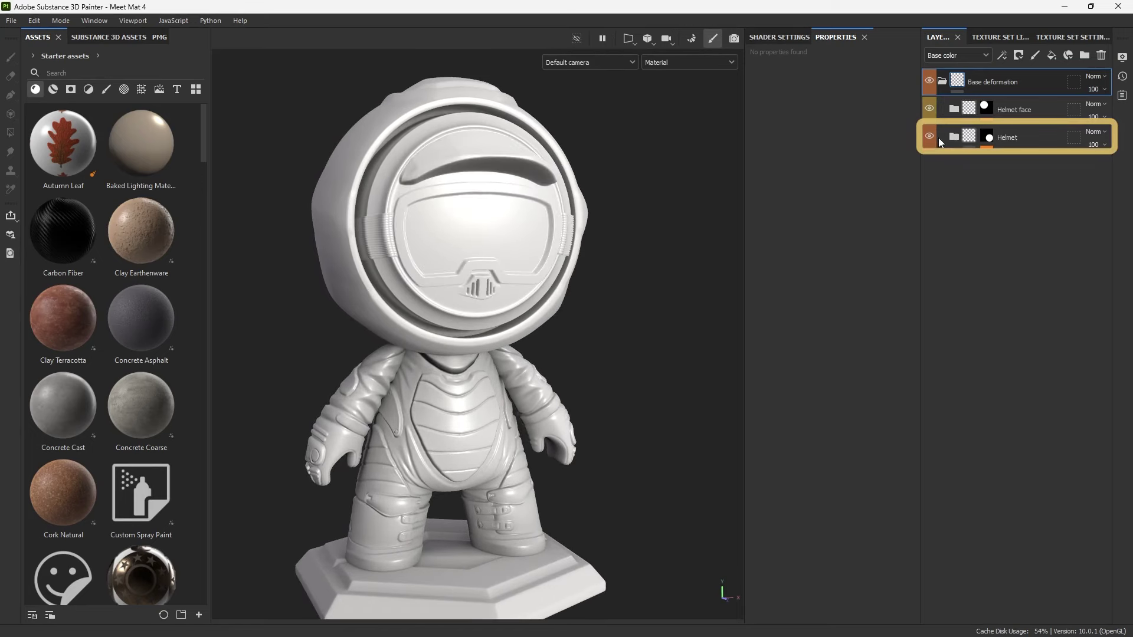
left_click(929, 137)
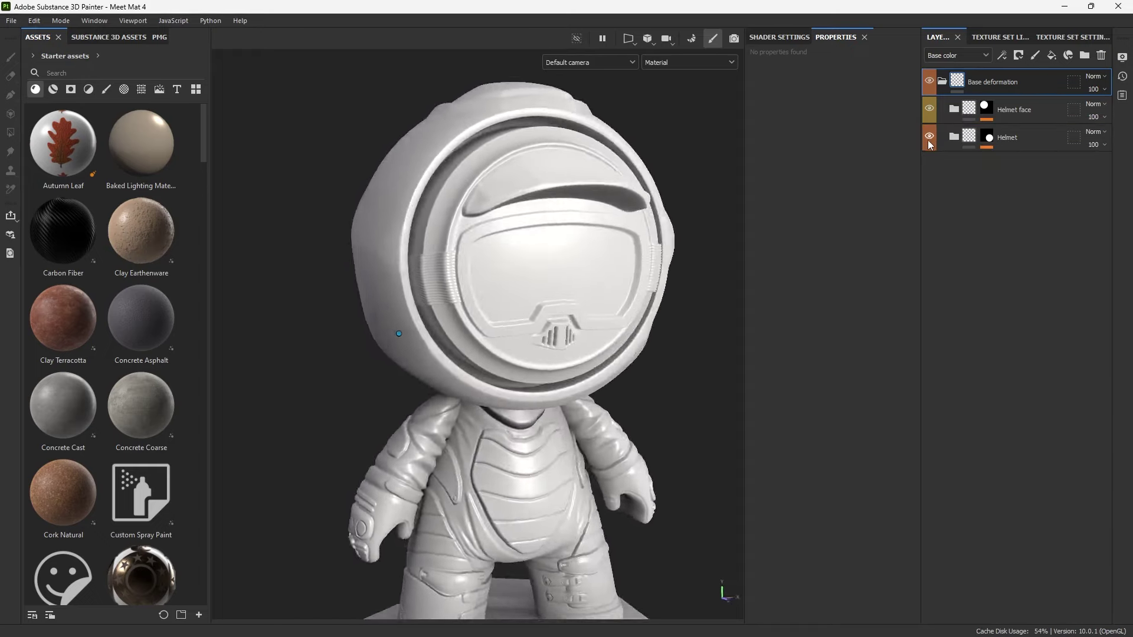
Expand the Helmet face folder and toggle the mouth guard, strap and Visor Frame off and on to see each contribution.
left_click(959, 111)
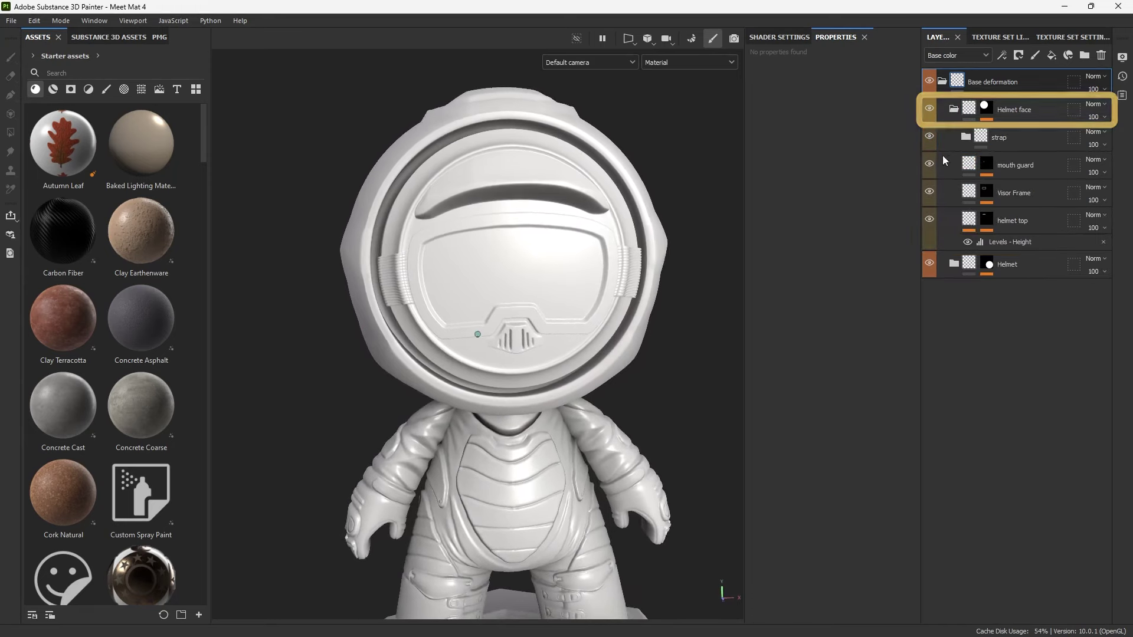
left_click(929, 165)
left_click(928, 164)
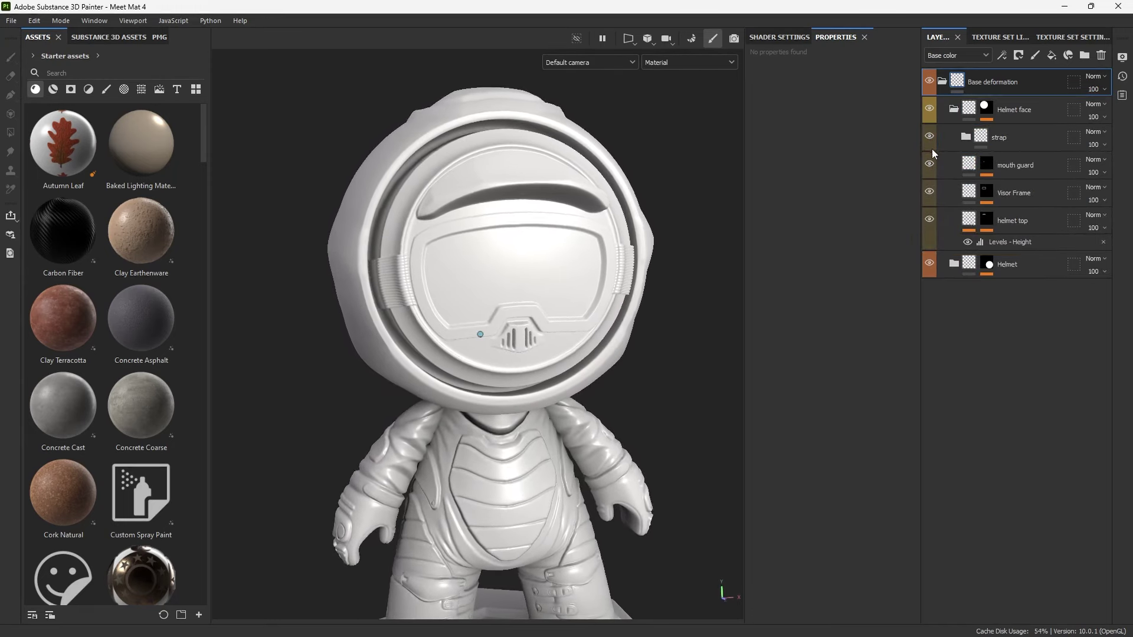
left_click(929, 136)
left_click(928, 136)
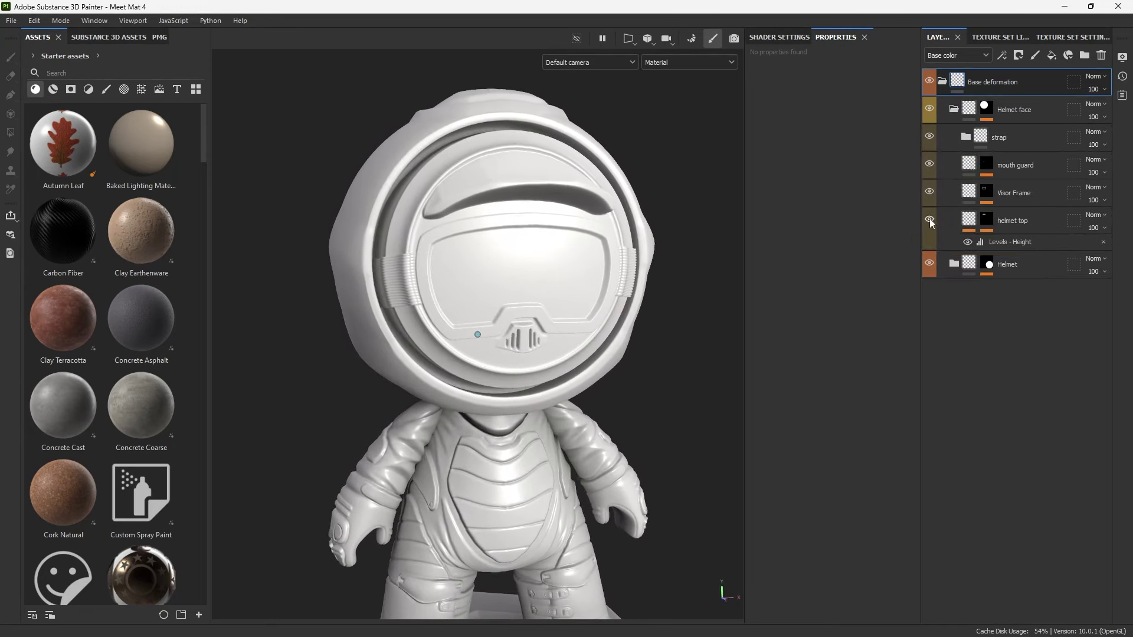
left_click(929, 191)
left_click(929, 193)
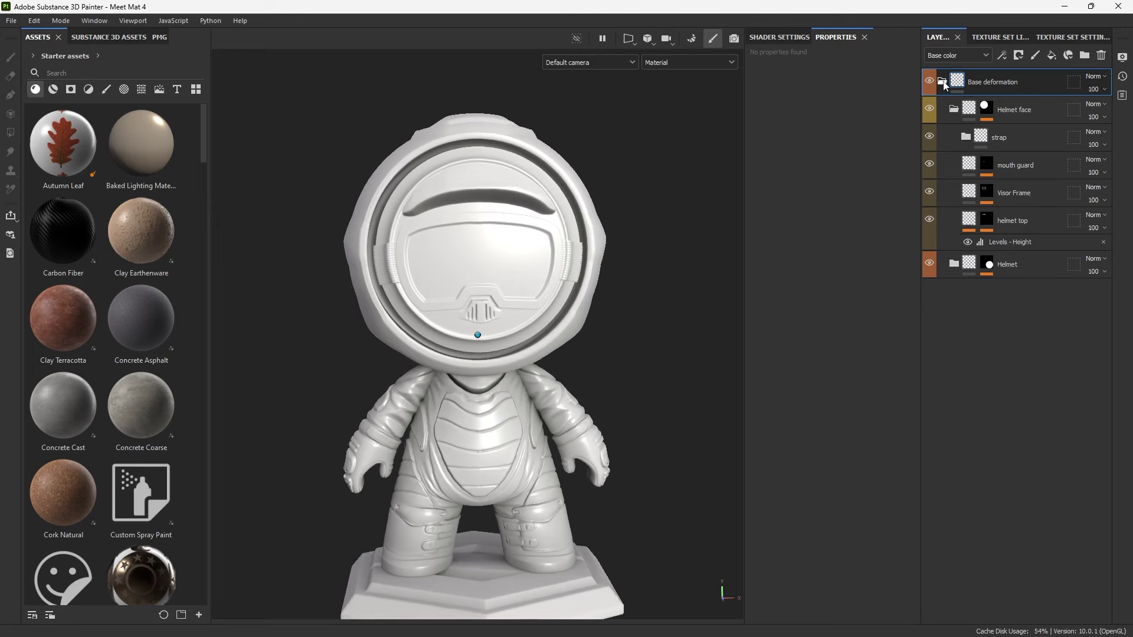
Collapse and hide the Base deformation folder, and isolate the plain head in a close front view.
left_click(942, 81)
left_click(929, 81)
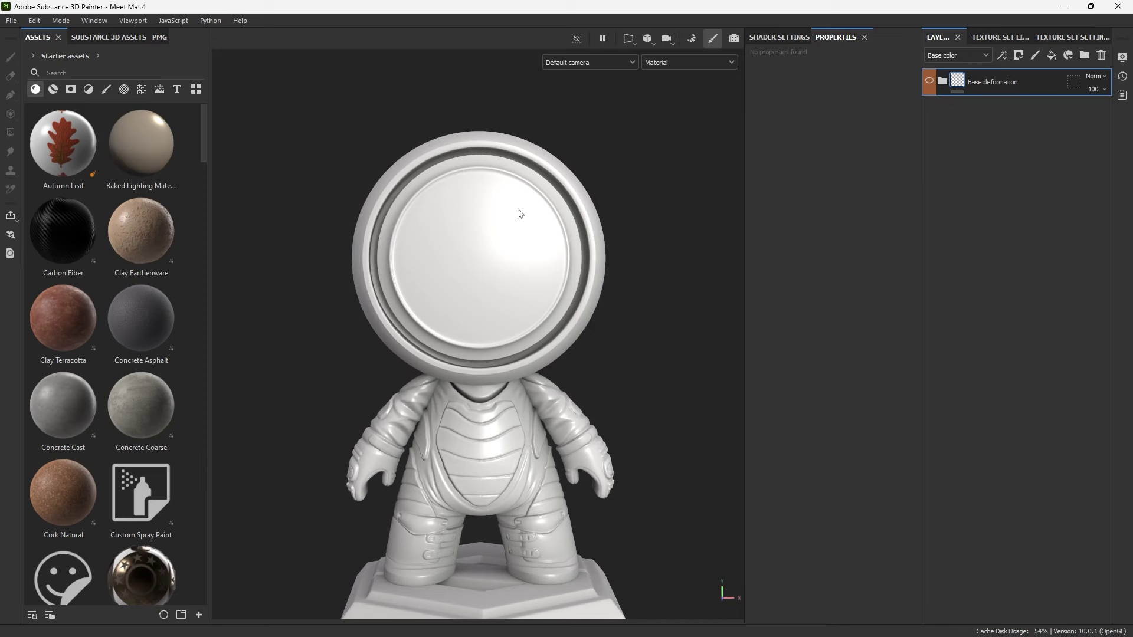
key("alt+q")
scroll(518, 209, "up", 5)
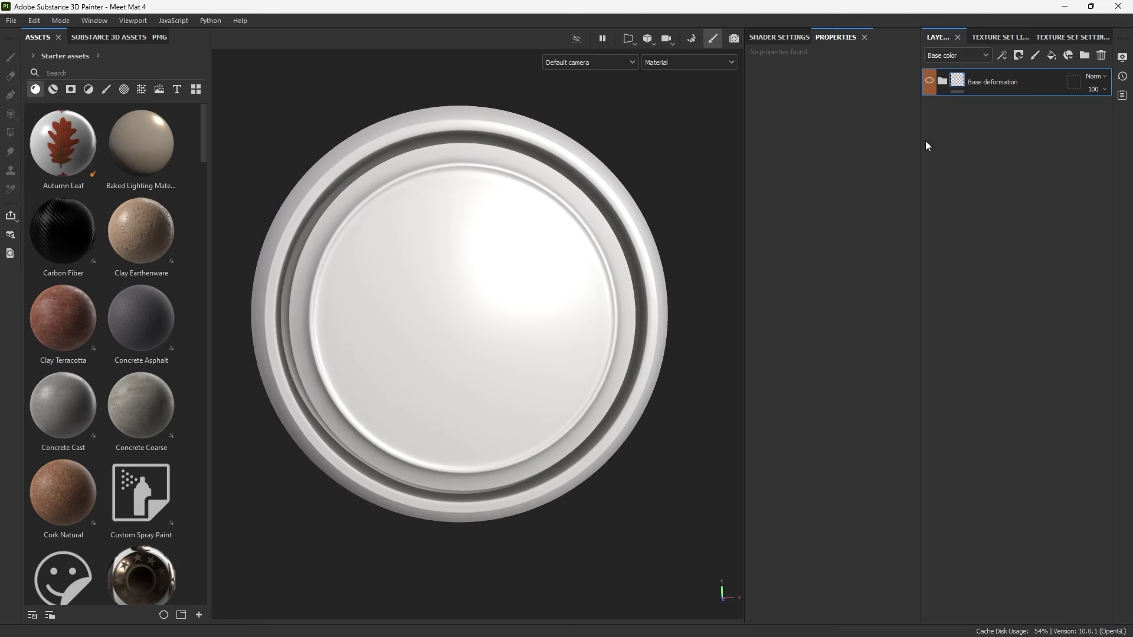
Add a fill layer above the Base deformation folder with only the height channel enabled.
left_click(1051, 55)
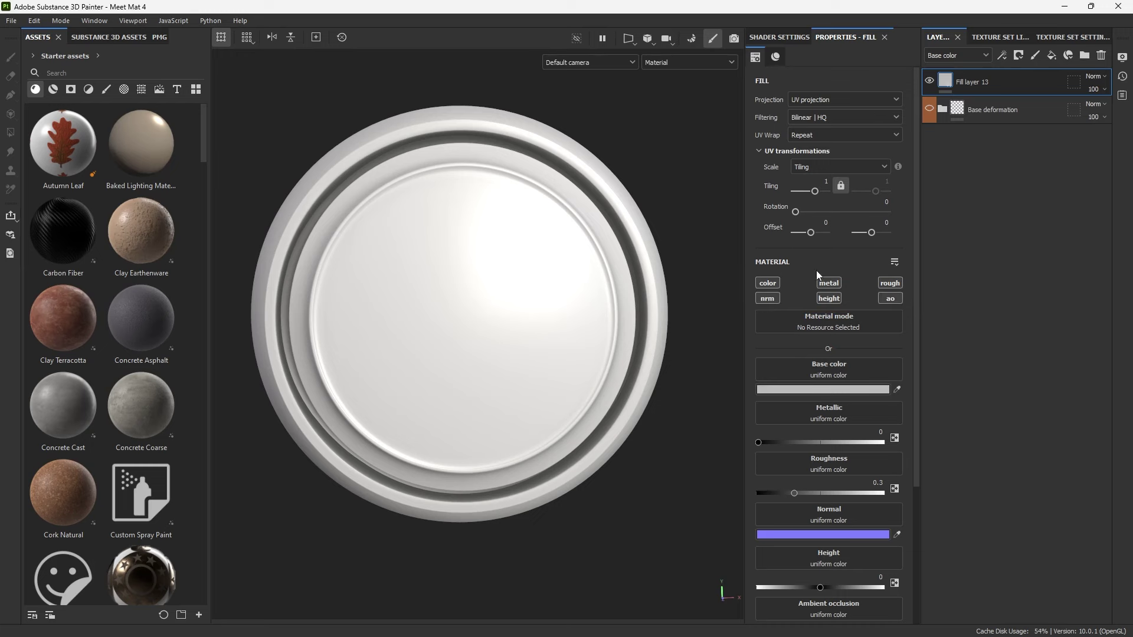
left_click(828, 298)
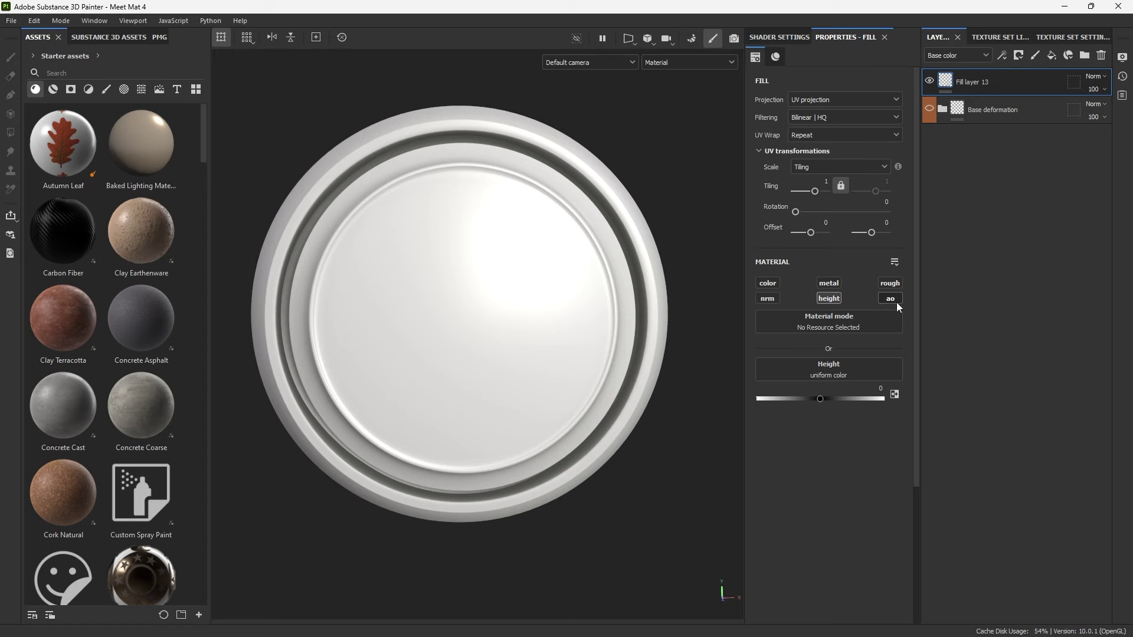
Remove the Ambient occlusion channel from the 01_Head texture set, add it back, and return to the layer stack.
left_click(1061, 38)
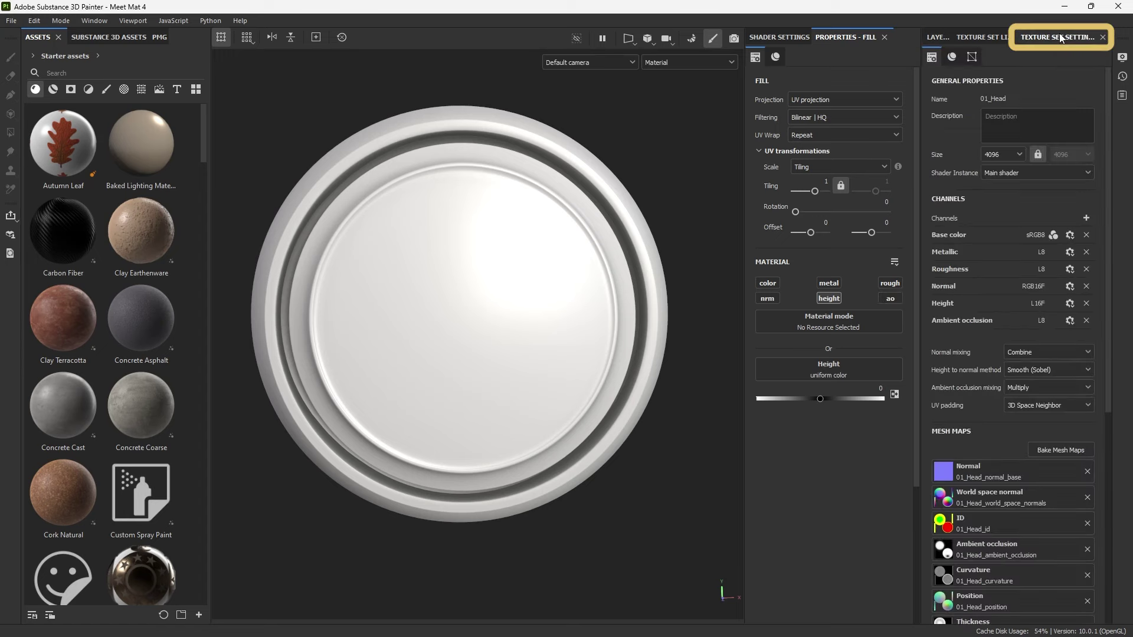
left_click(1087, 218)
left_click(1110, 206)
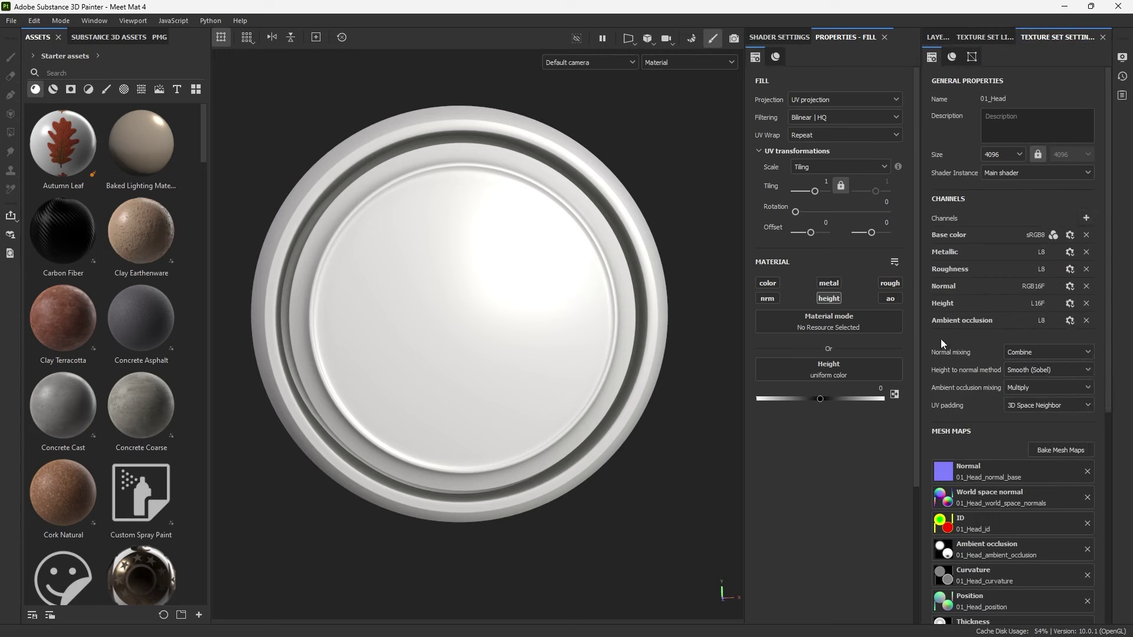
left_click(1087, 320)
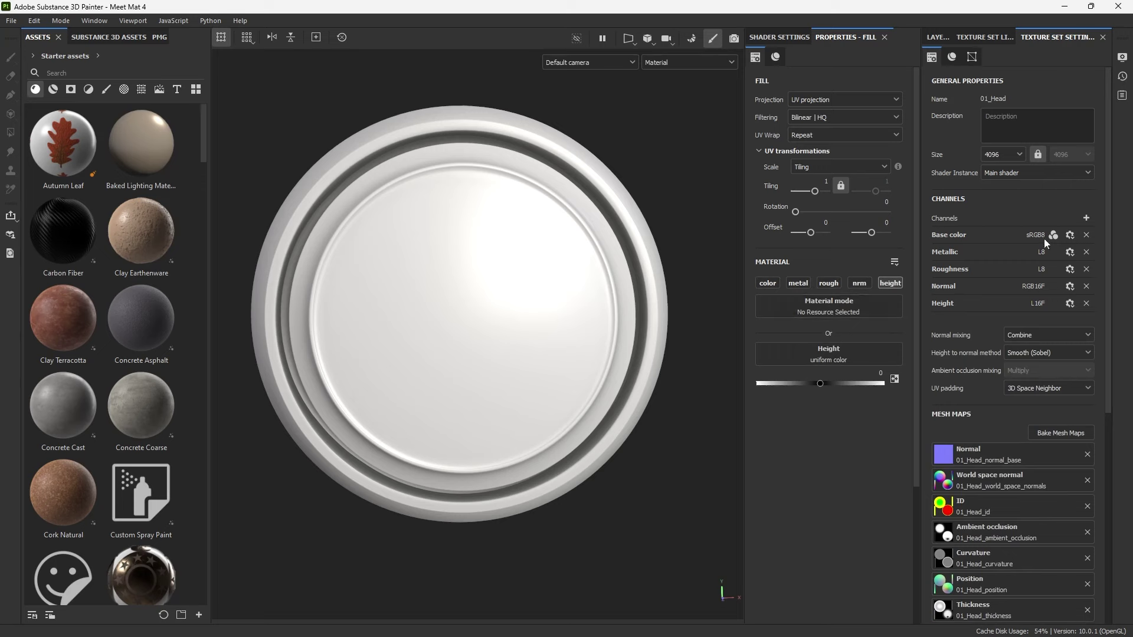
left_click(1087, 216)
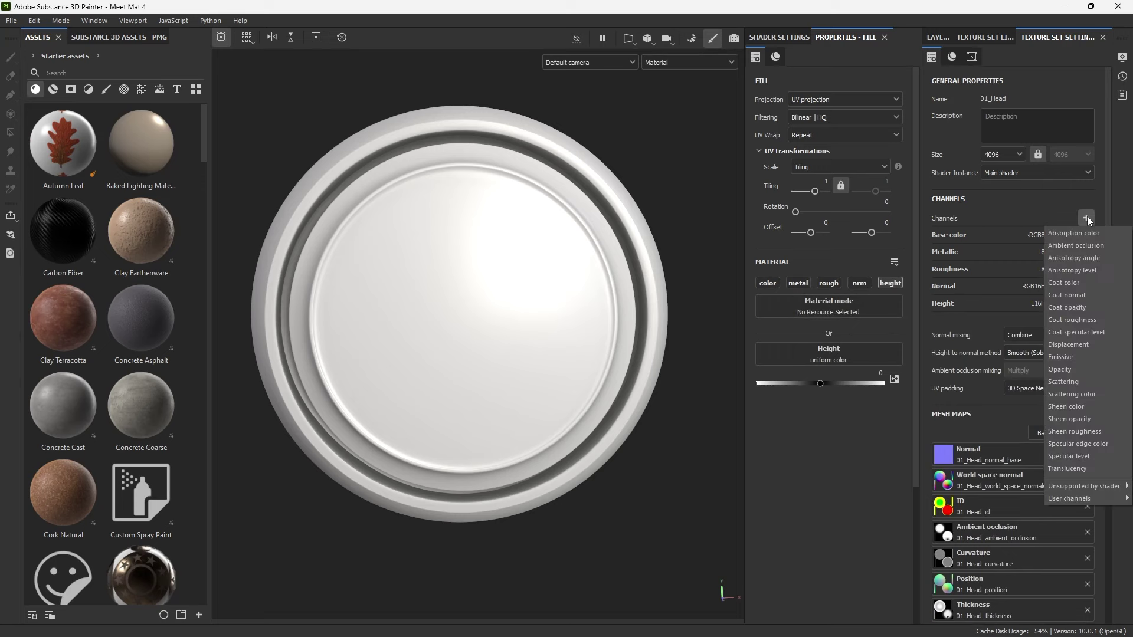
left_click(1083, 246)
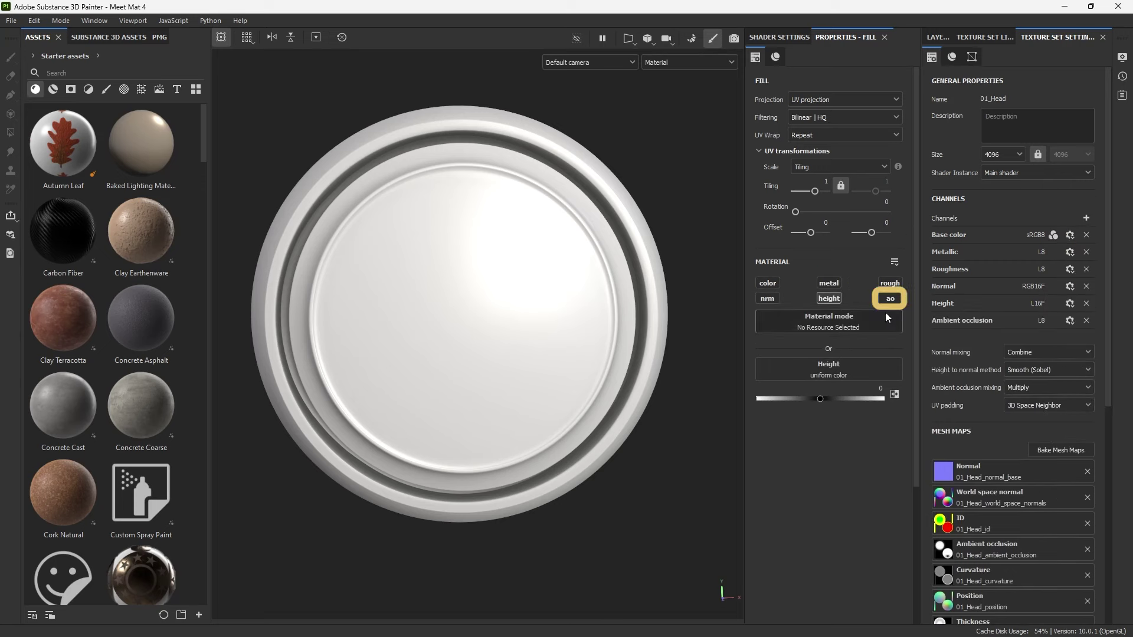
left_click(939, 38)
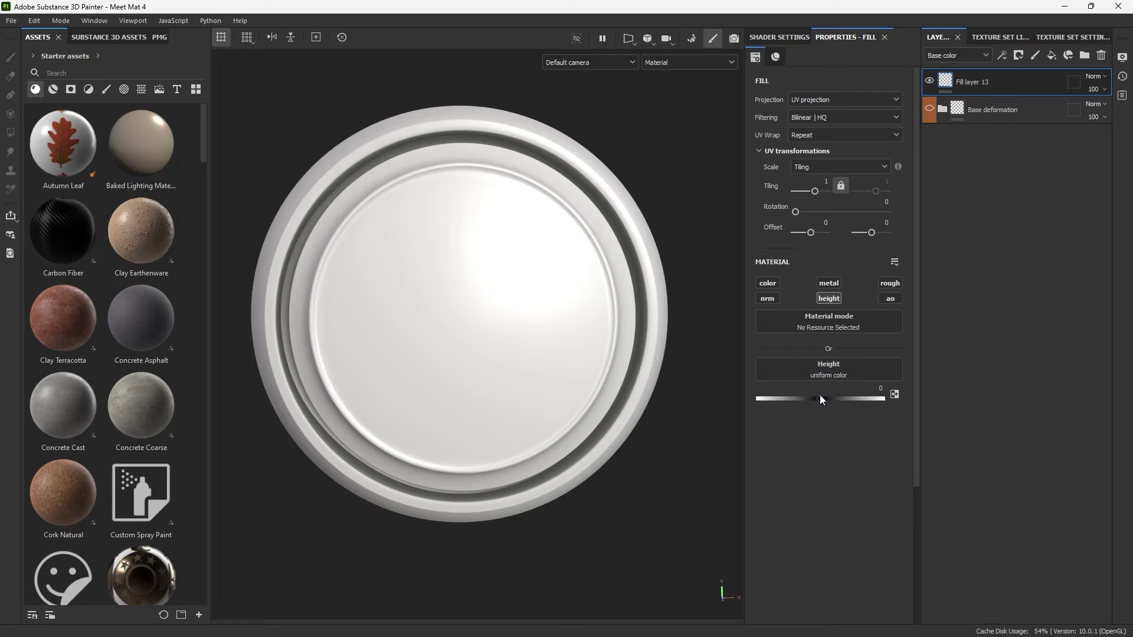
Try a raised height of 0.0783 on the new fill layer, check the head from an angle, and reset the height to 0.
mouse_move(819, 397)
left_mouse_down()
mouse_move(830, 402)
mouse_move(790, 404)
mouse_move(845, 398)
mouse_move(794, 400)
mouse_move(830, 394)
mouse_move(798, 399)
mouse_move(825, 405)
left_mouse_up()
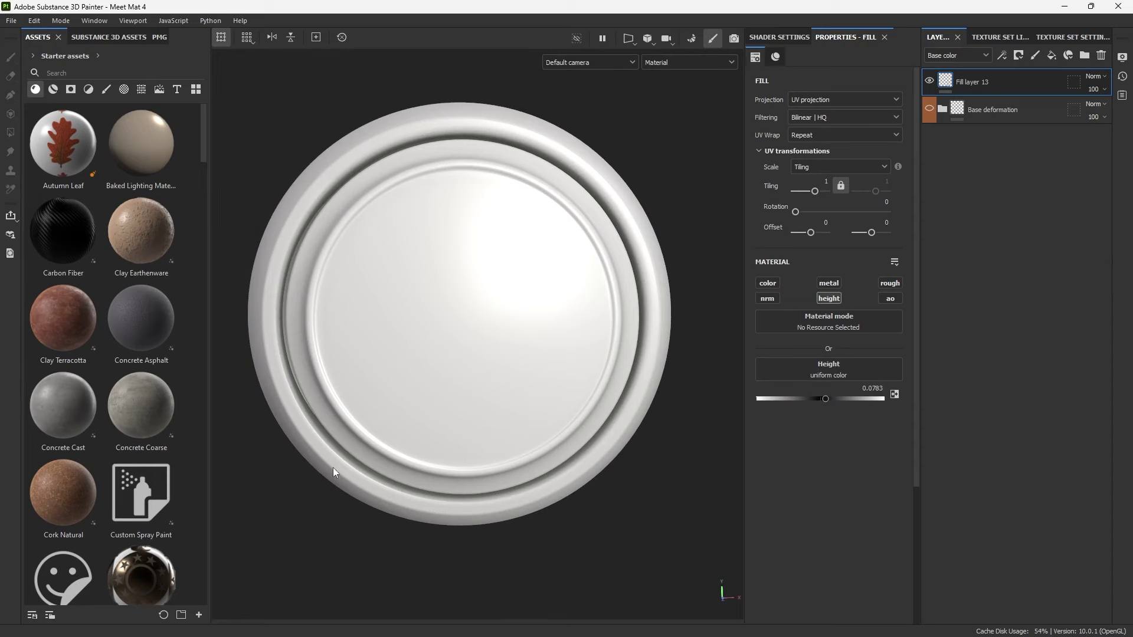
left_click_drag(508, 271, 466, 258, "alt")
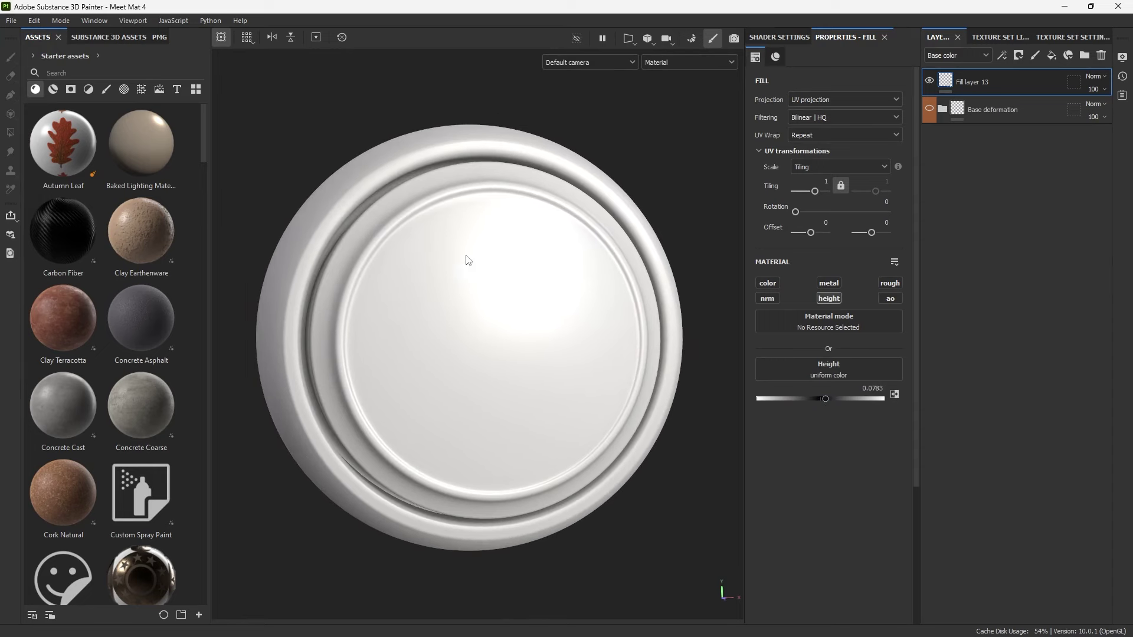
left_click_drag(476, 304, 352, 243, "alt")
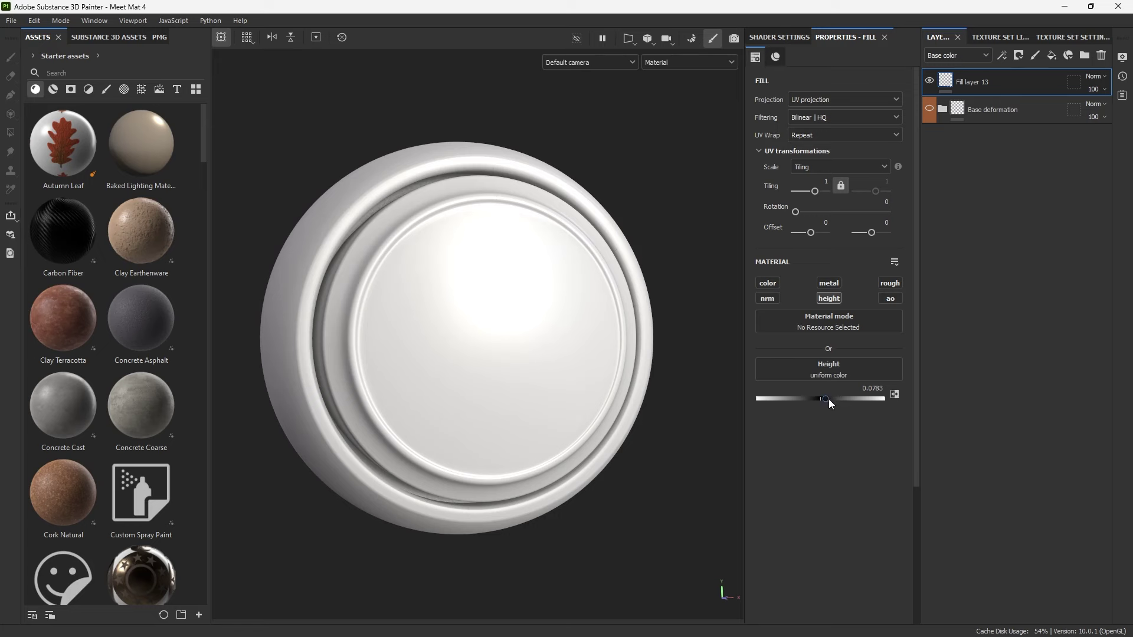
left_click_drag(829, 399, 823, 398)
left_click(873, 389)
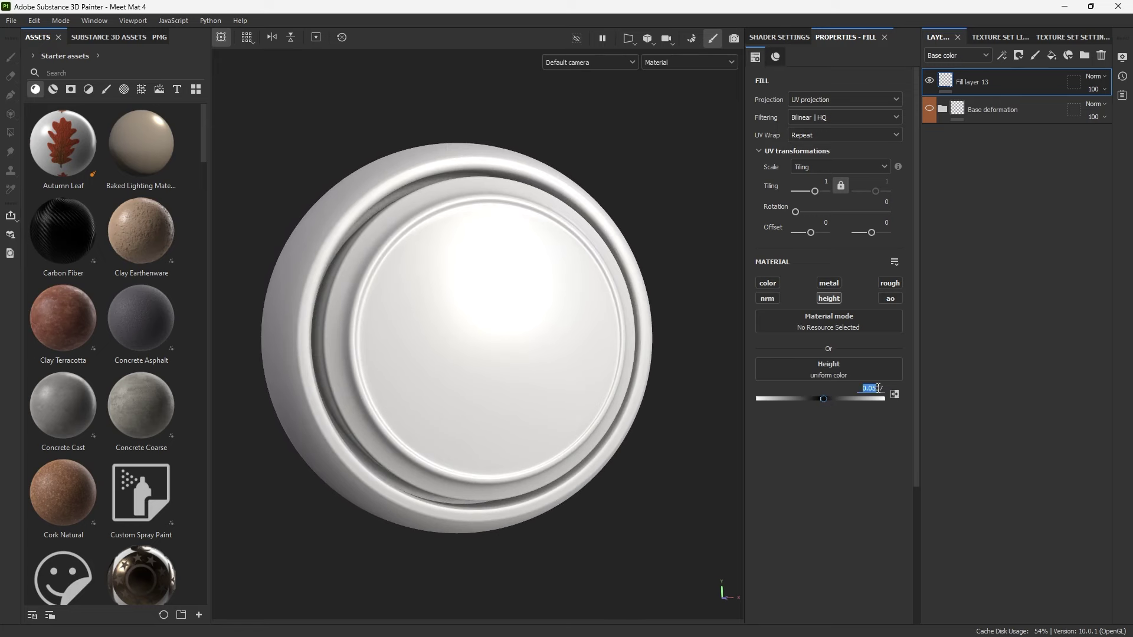
type("0")
key("Return")
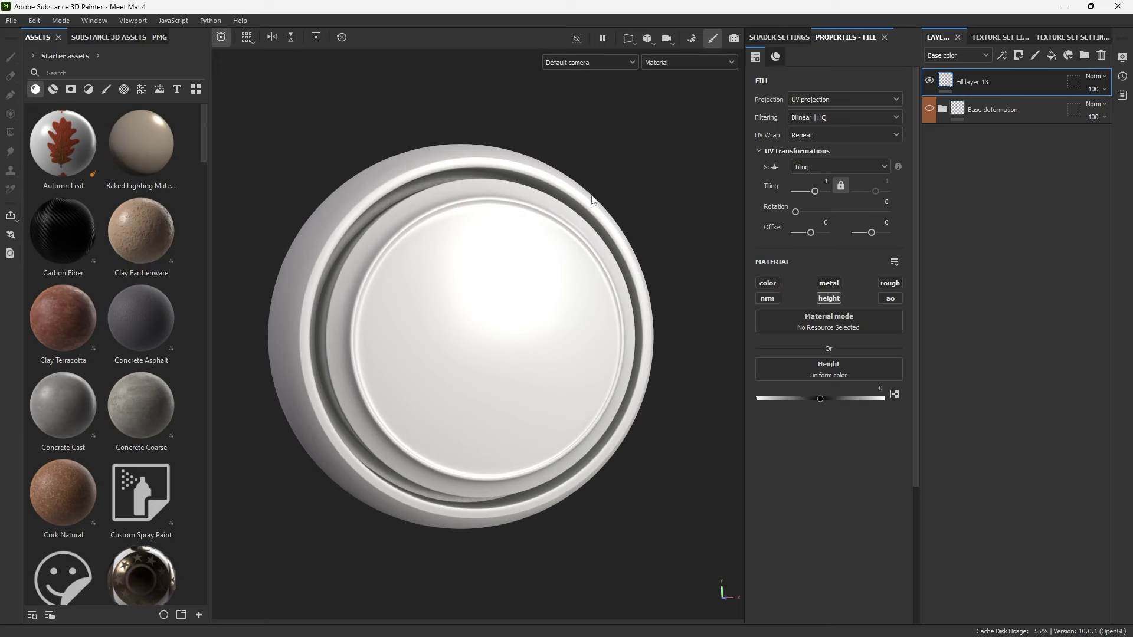
Widen the shader settings and set the displacement scale to 0.
left_click(782, 38)
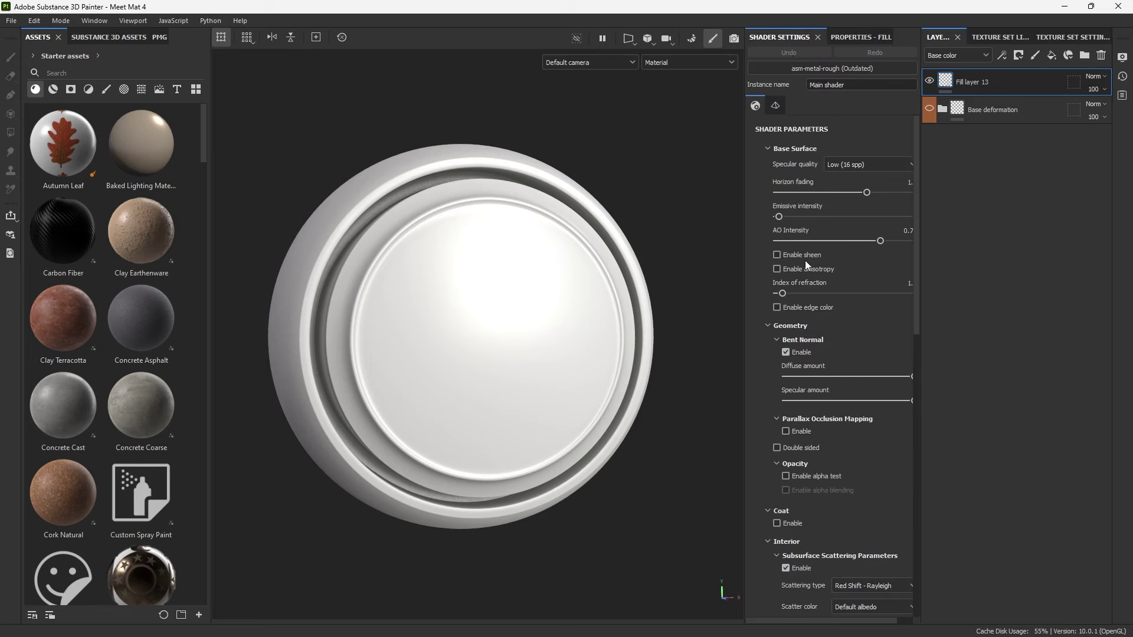
scroll(805, 260, "down", 10)
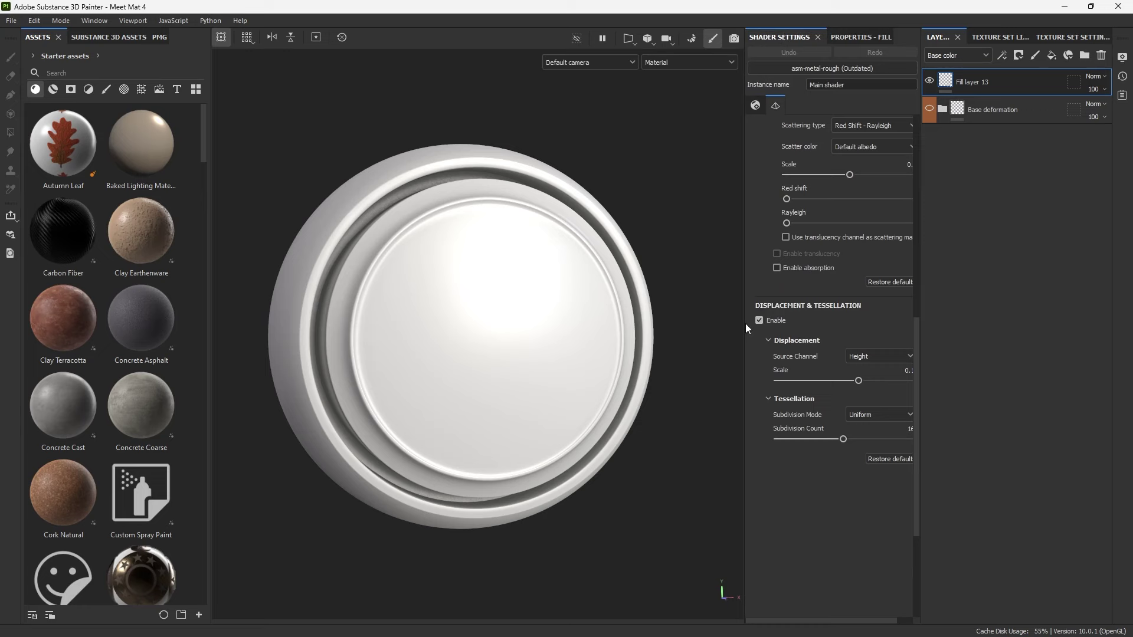
left_click_drag(743, 329, 652, 322)
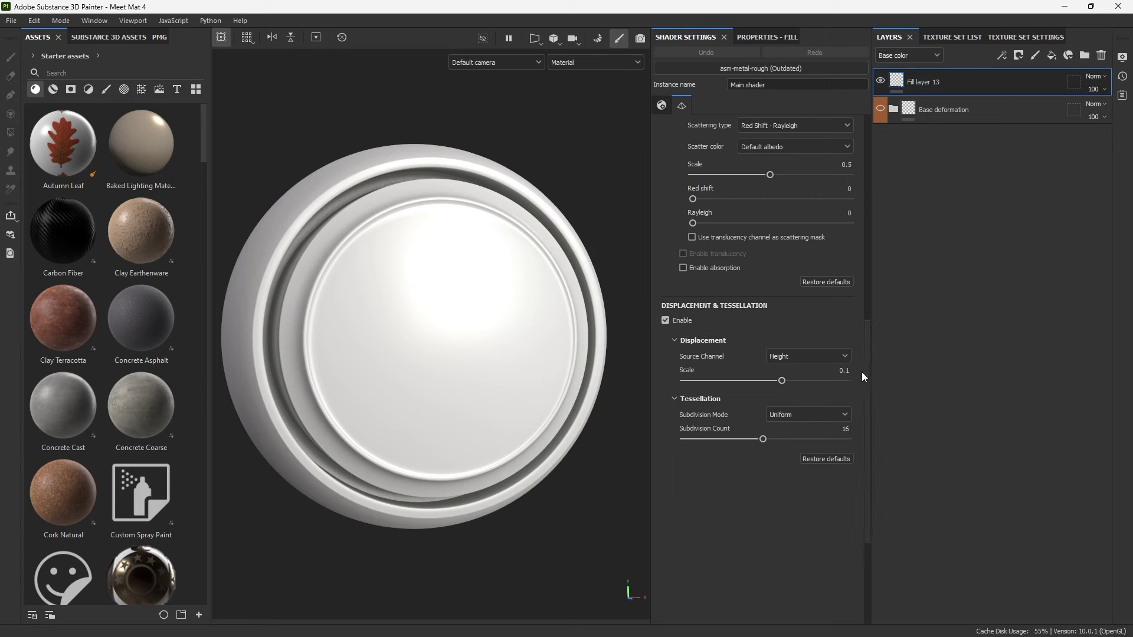
left_click(845, 370)
type("0")
key("Return")
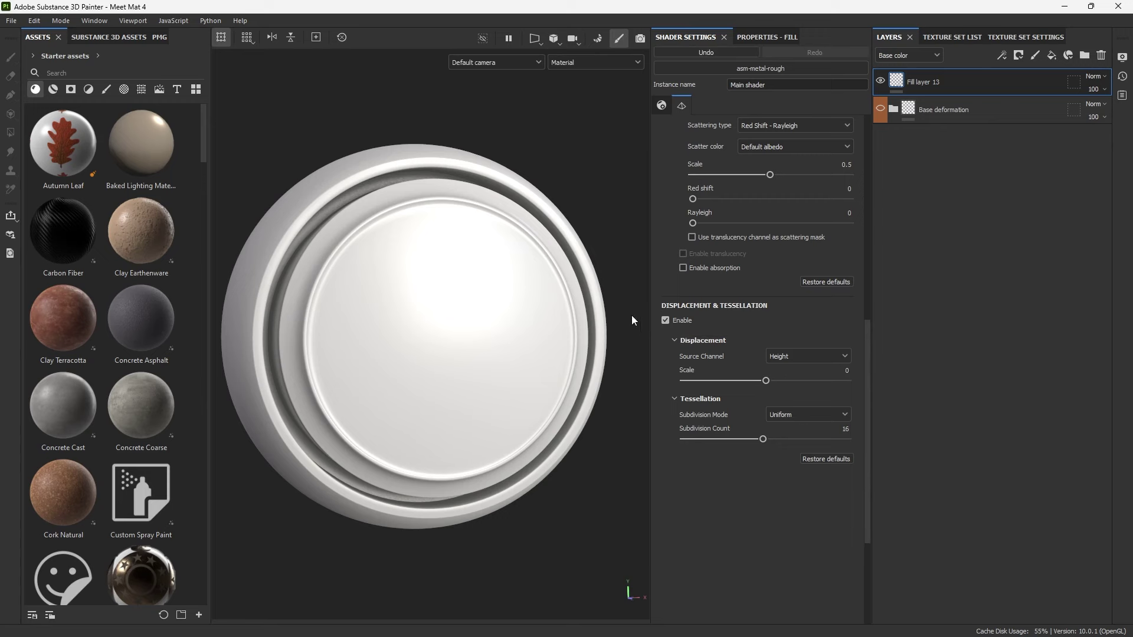
Try raising the fill layer's height with displacement scaled to zero, reset the height to 0, and return to the displacement settings.
left_click(767, 36)
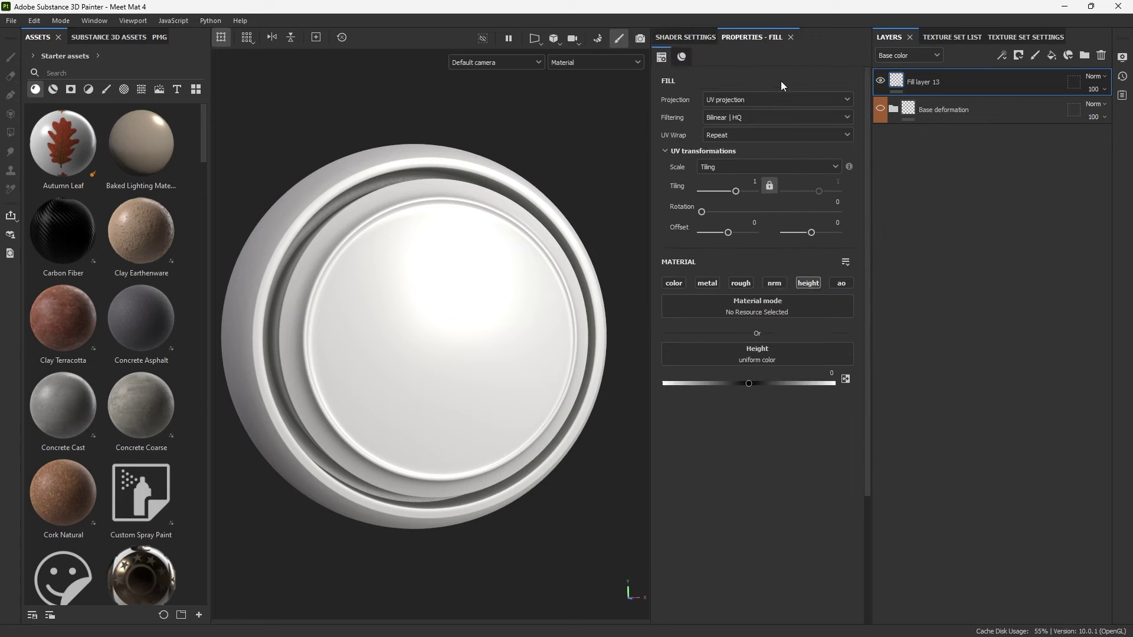
left_click(804, 383)
mouse_move(804, 386)
left_mouse_down()
mouse_move(726, 388)
mouse_move(791, 384)
left_mouse_up()
left_click(825, 374)
type("0")
key("Return")
left_click(685, 36)
left_click(665, 320)
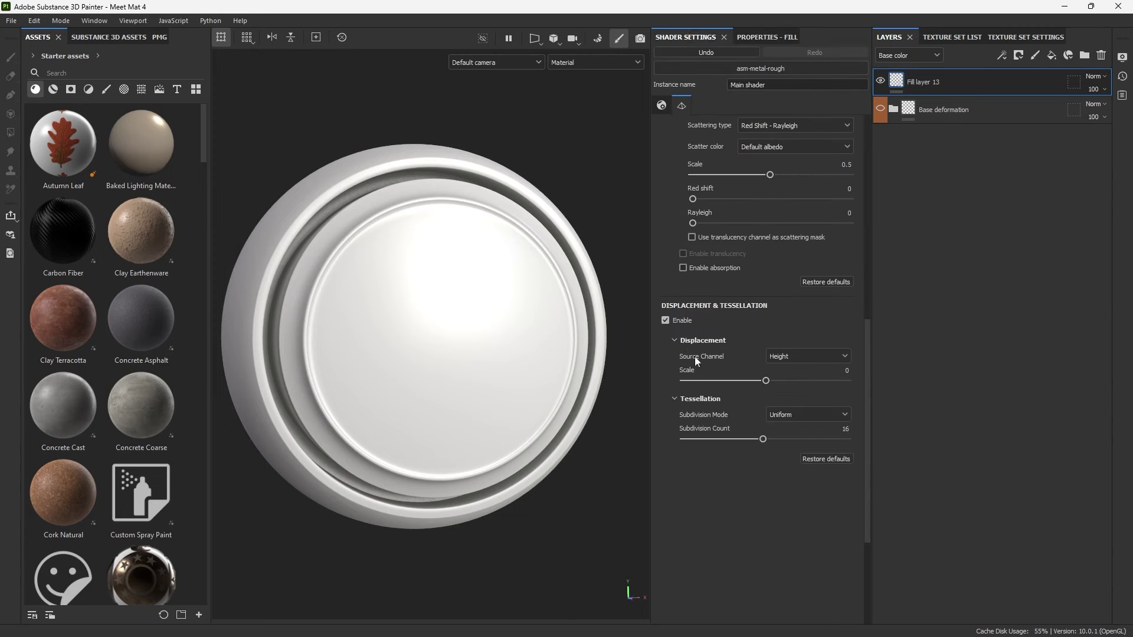
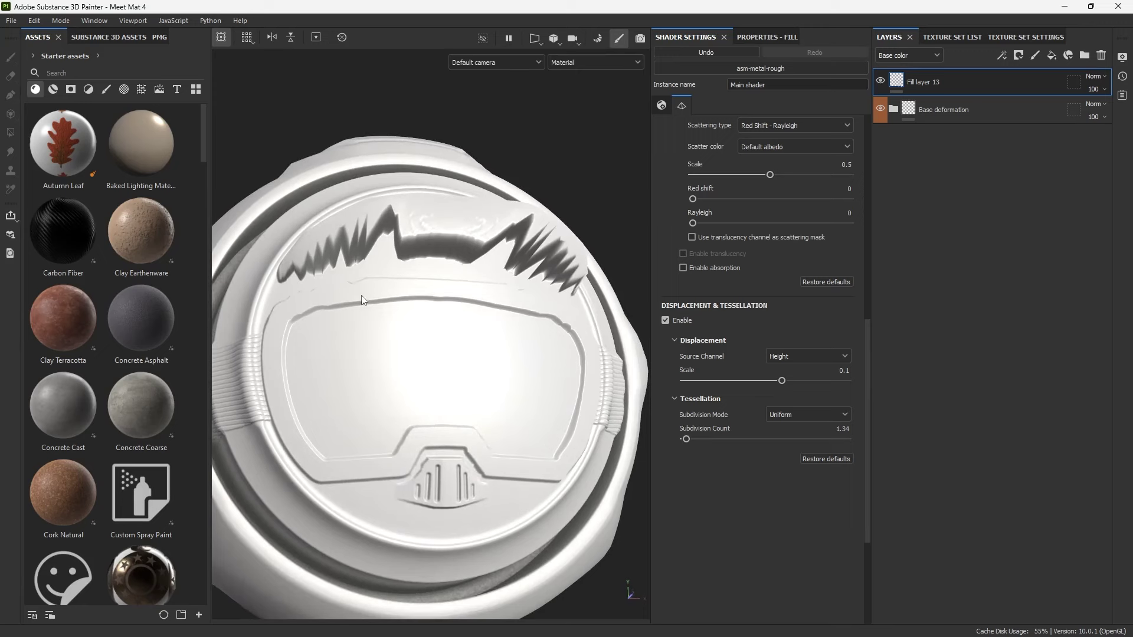
Show the mesh wireframe over the displaced helmet and examine the geometry from the side and at an angle.
left_click(1123, 57)
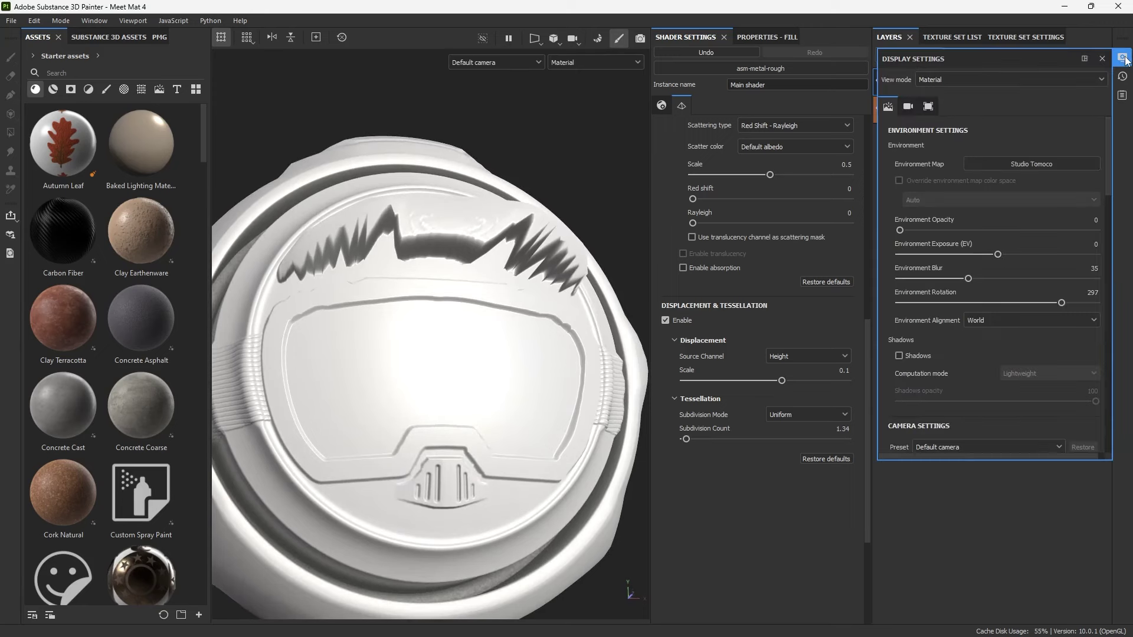
scroll(940, 230, "down", 10)
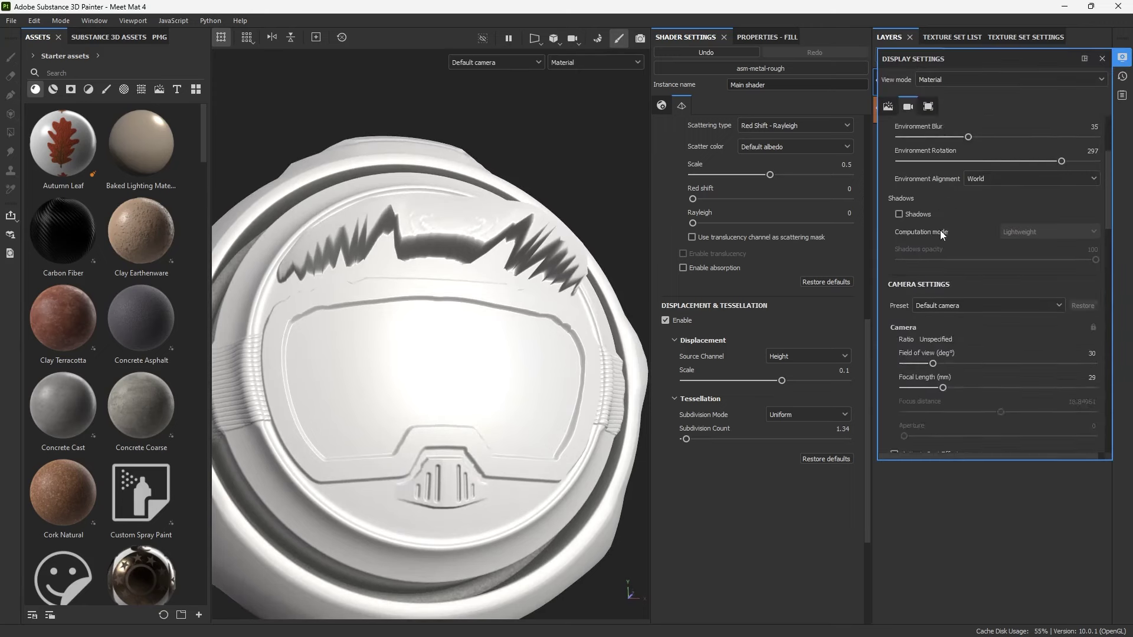
scroll(940, 230, "down", 12)
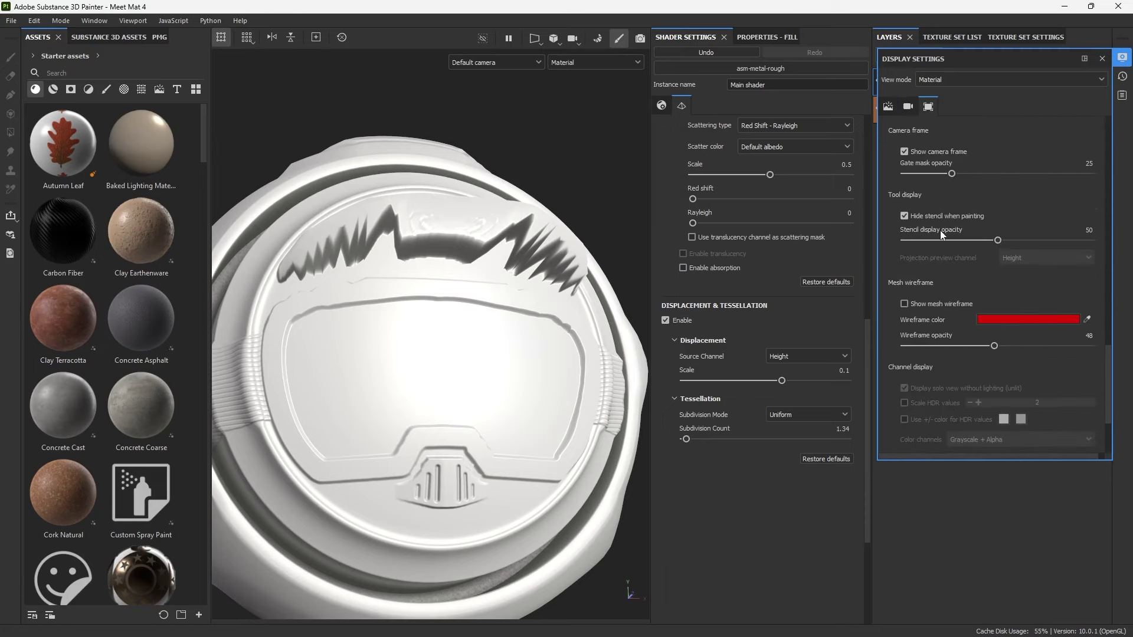
left_click(905, 305)
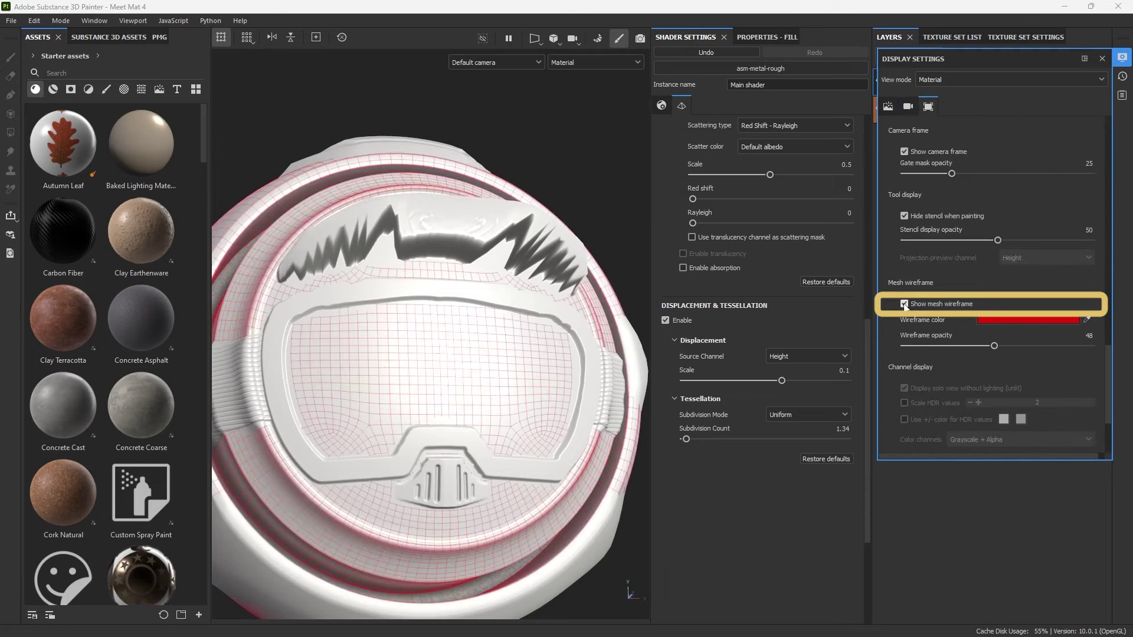
left_click_drag(526, 270, 321, 310, "alt")
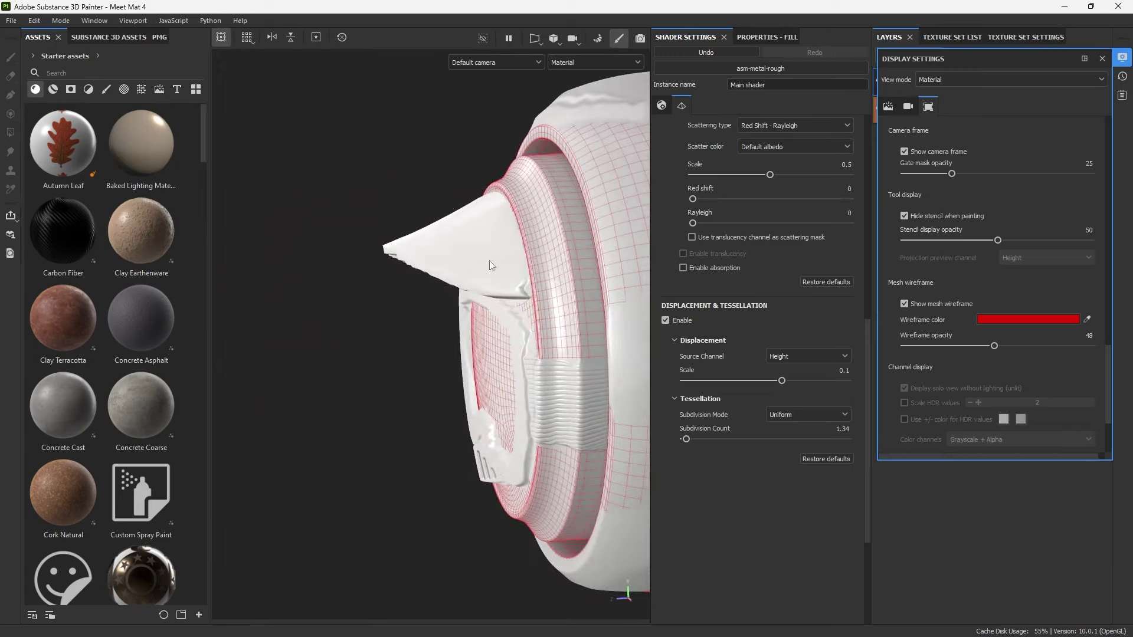
left_click_drag(594, 204, 444, 250, "alt")
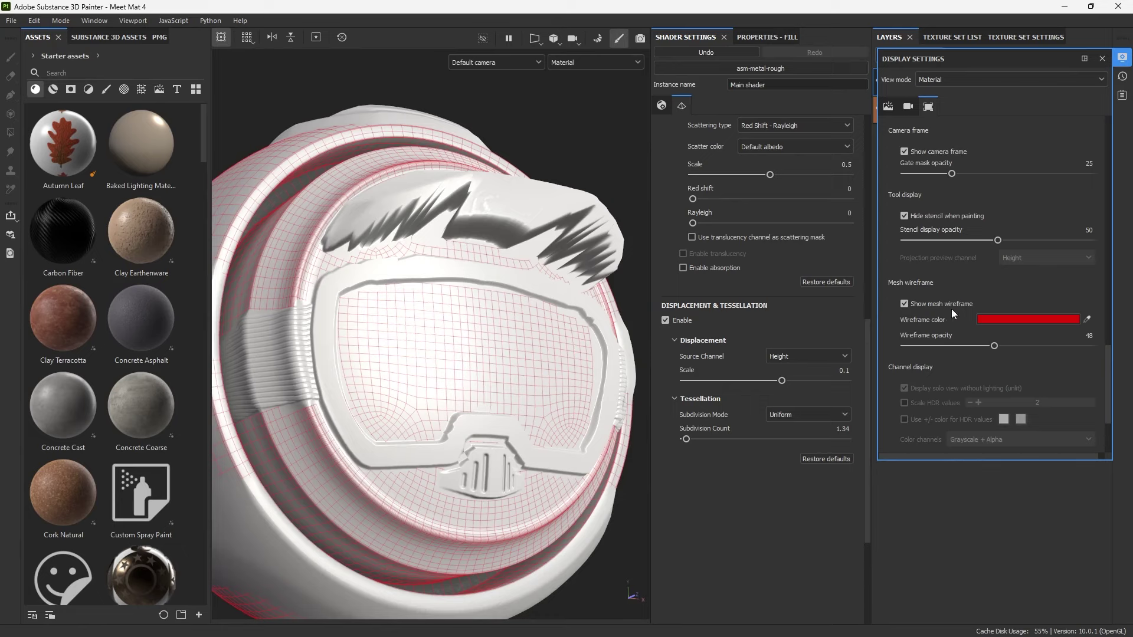
left_click_drag(542, 210, 369, 242, "alt")
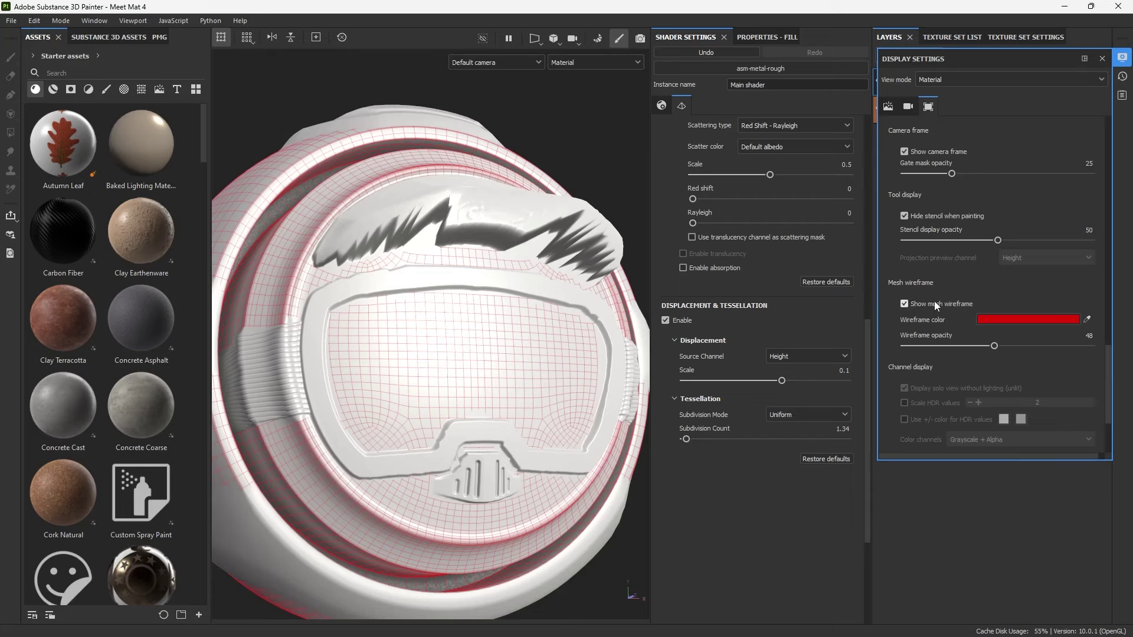
Hide the mesh wireframe and raise the tessellation subdivision count to 16.
left_click_drag(685, 439, 704, 439)
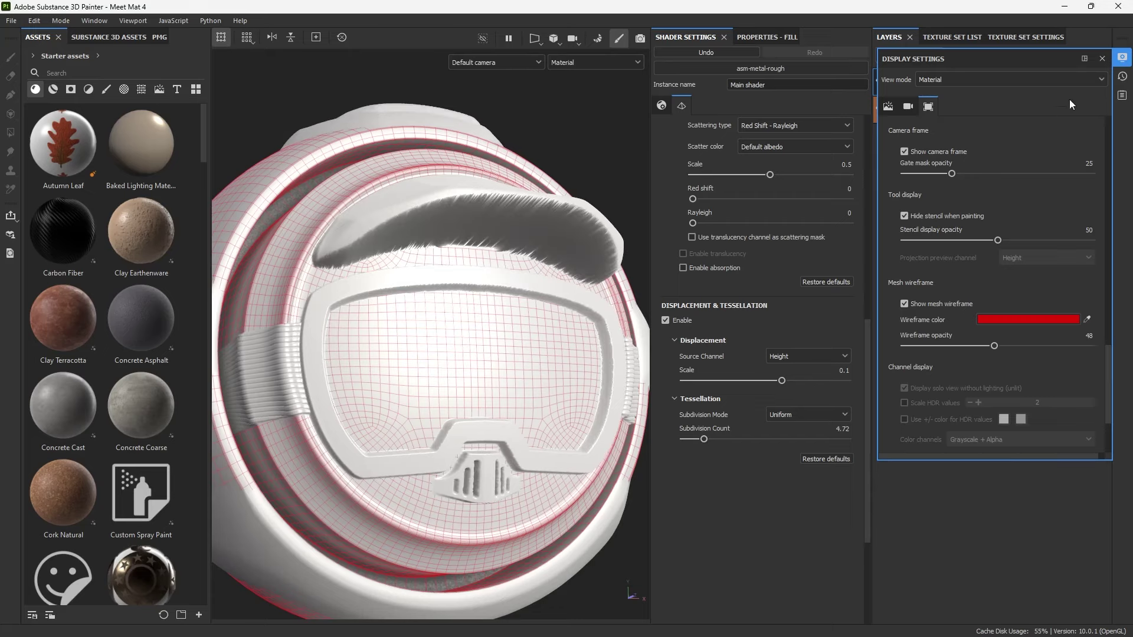
left_click(918, 305)
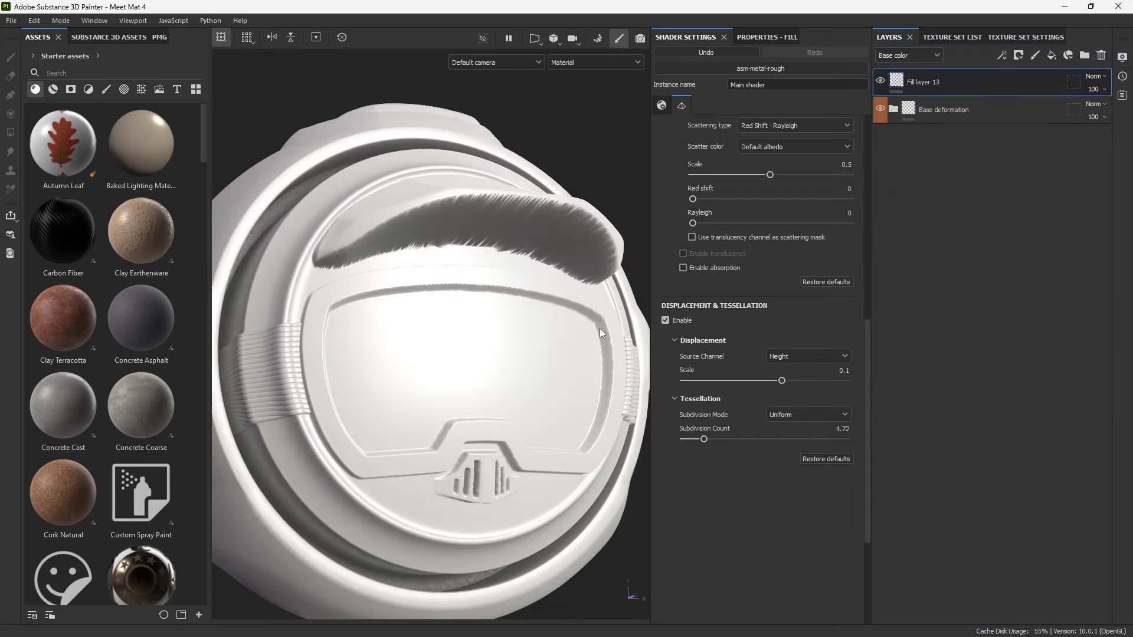
left_click_drag(601, 332, 544, 436, "alt")
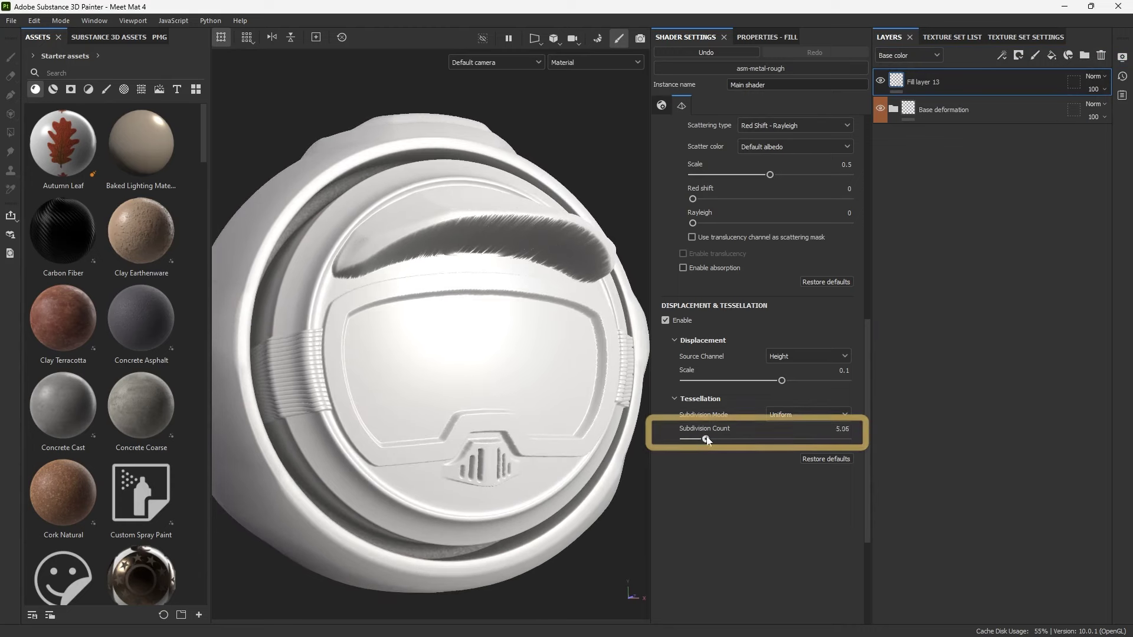
mouse_move(704, 439)
left_mouse_down()
mouse_move(691, 439)
mouse_move(718, 426)
mouse_move(711, 440)
left_mouse_up()
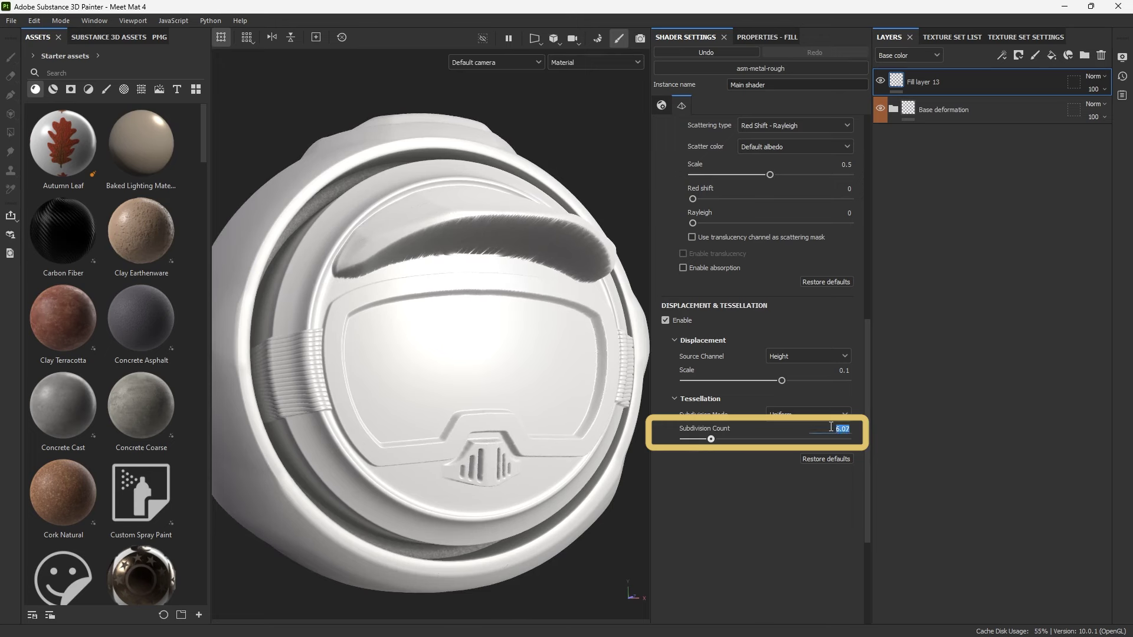
key("Return")
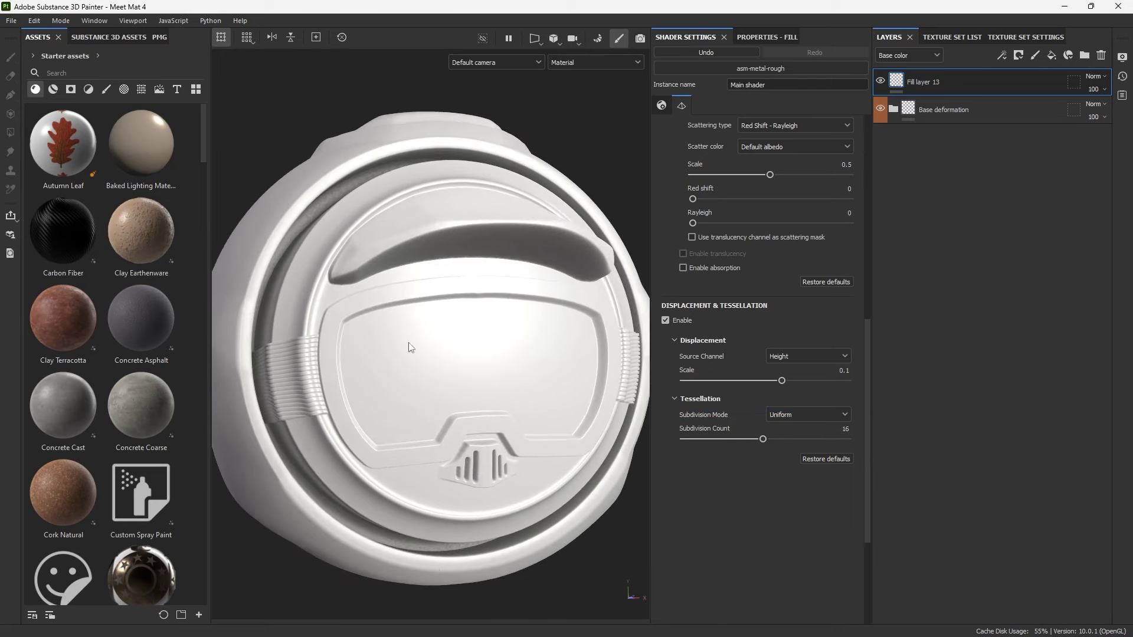
left_click_drag(519, 356, 470, 341, "alt")
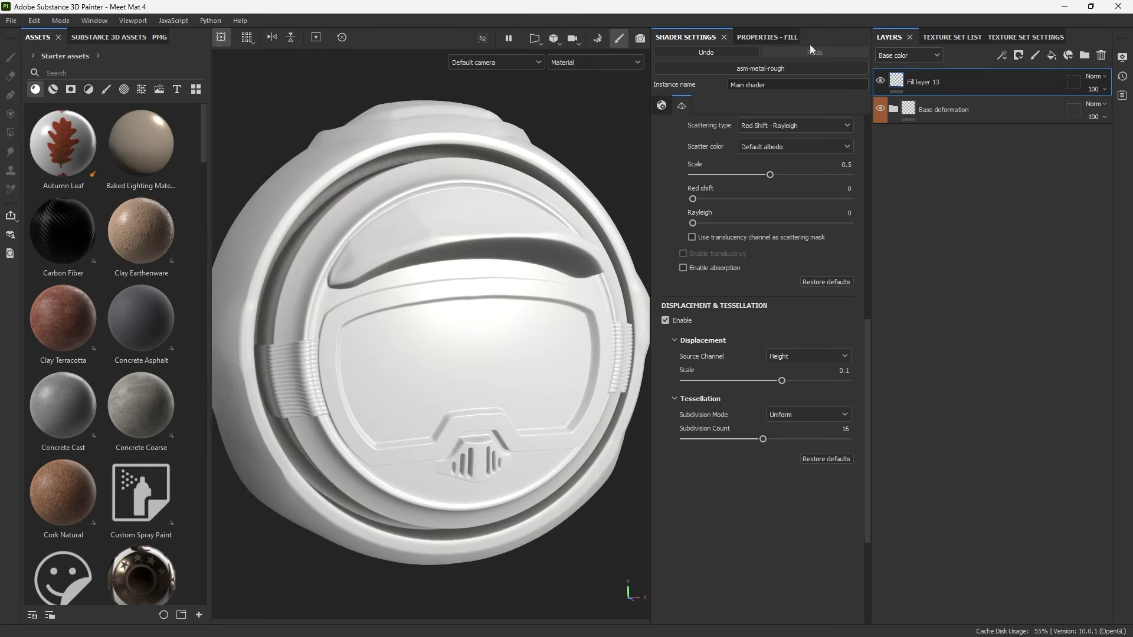
Hide the Base deformation folder, and try a height of about 0.065 on the fill layer before resetting it to 0.
left_click(770, 38)
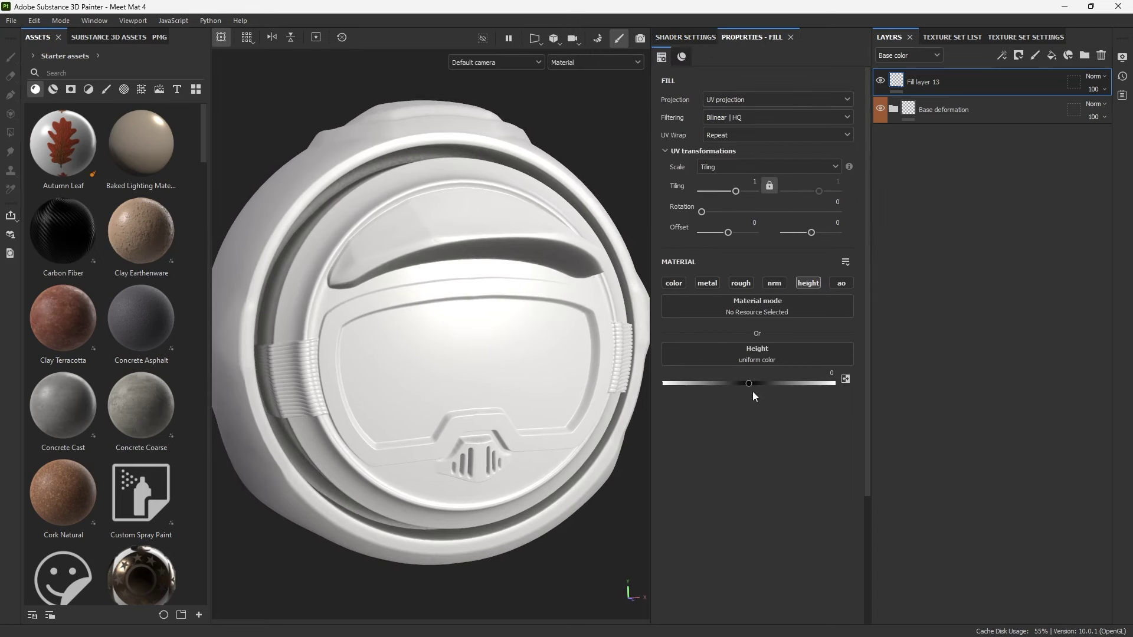
left_click(880, 109)
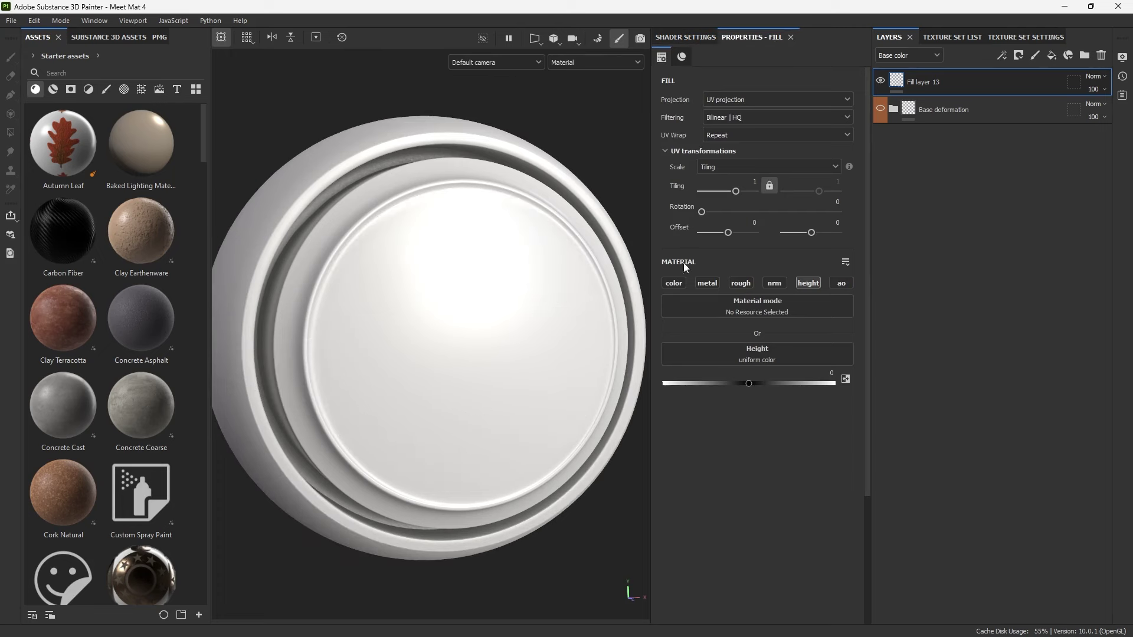
right_click_drag(472, 367, 433, 276, "alt")
middle_click_drag(526, 390, 510, 376, "alt")
mouse_move(749, 383)
left_mouse_down()
mouse_move(738, 385)
mouse_move(754, 384)
left_mouse_up()
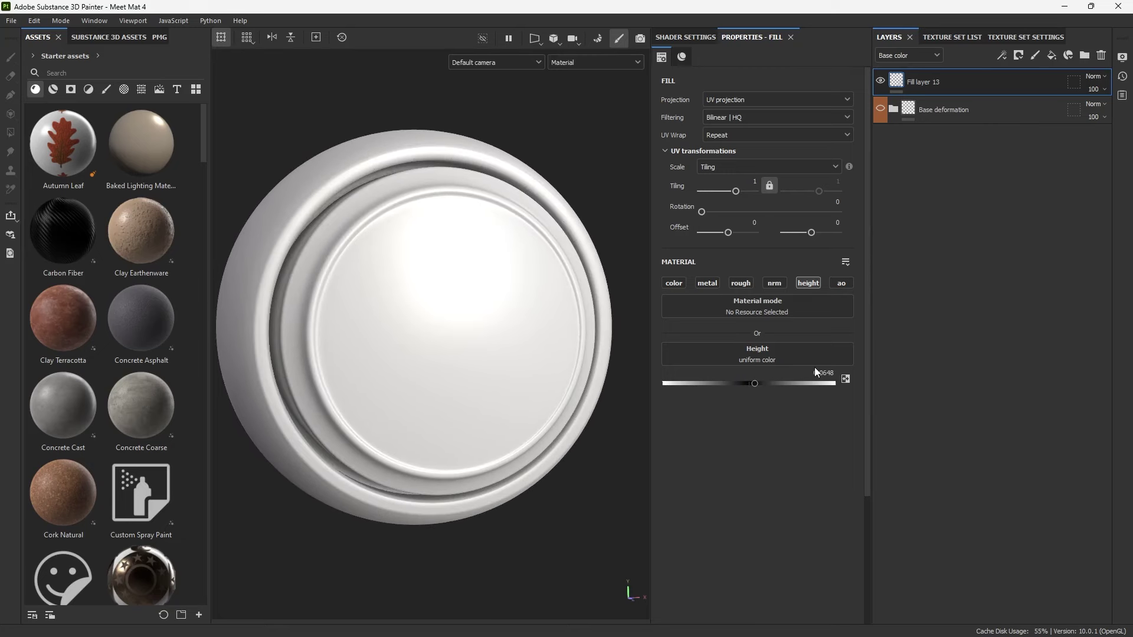
type("0")
key("Return")
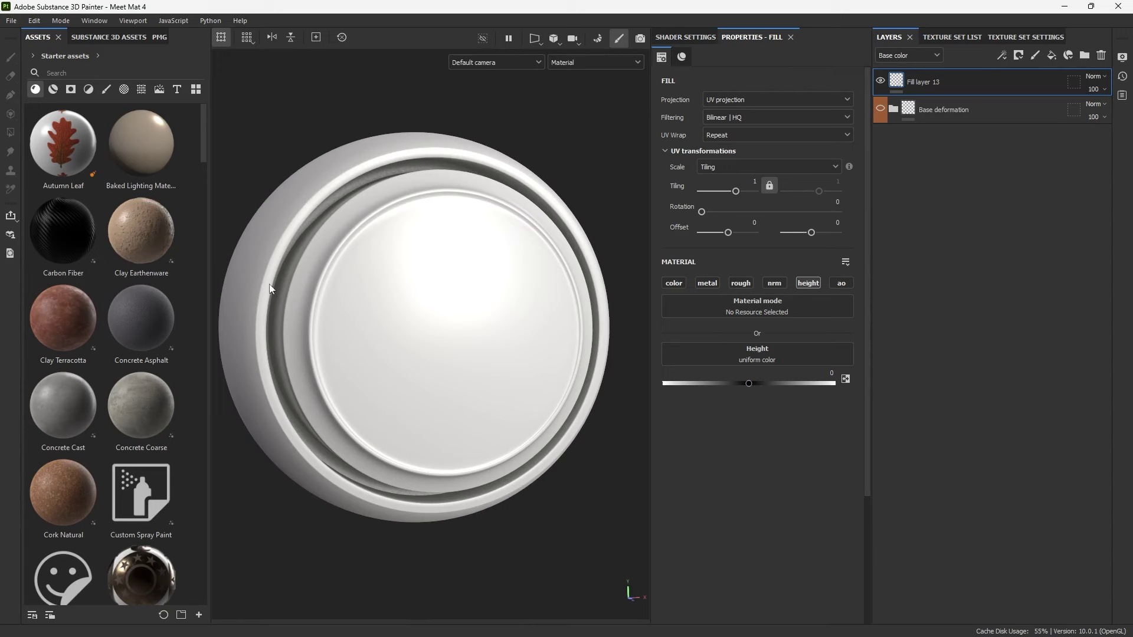
Enable the color channel on the fill layer and set its base color to a saturated red.
left_click(674, 283)
left_click(779, 374)
left_click(887, 438)
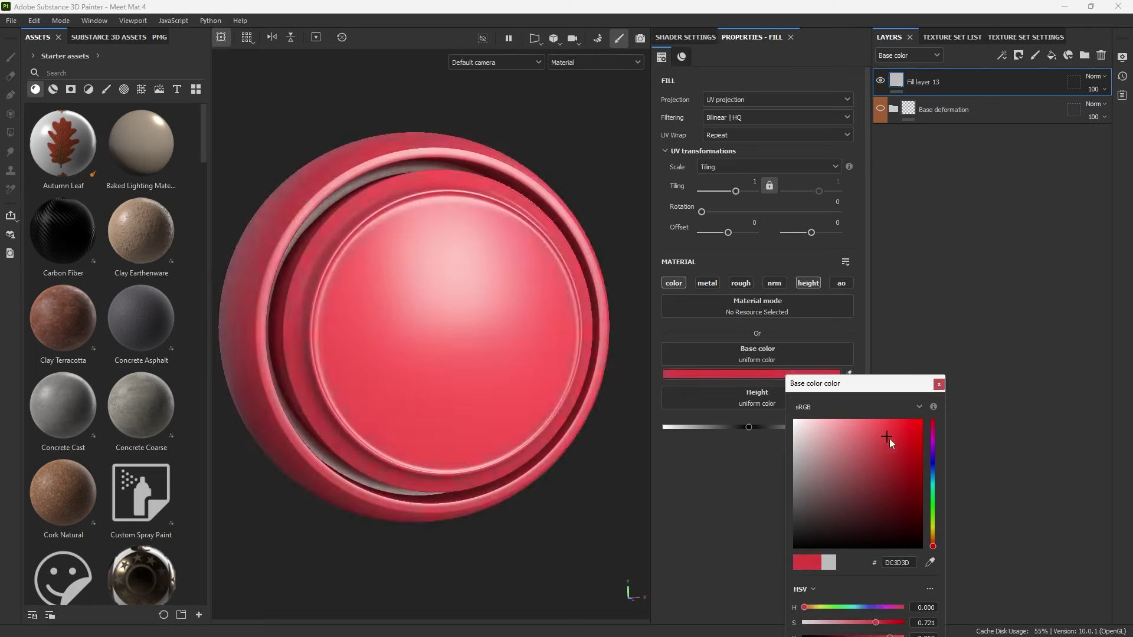
left_click_drag(890, 440, 924, 438)
left_click(938, 384)
left_click_drag(572, 296, 551, 286, "alt")
mouse_move(461, 344)
left_mouse_down("alt")
mouse_move(494, 295)
mouse_move(419, 334)
left_mouse_up("alt")
right_click_drag(420, 334, 592, 461, "alt")
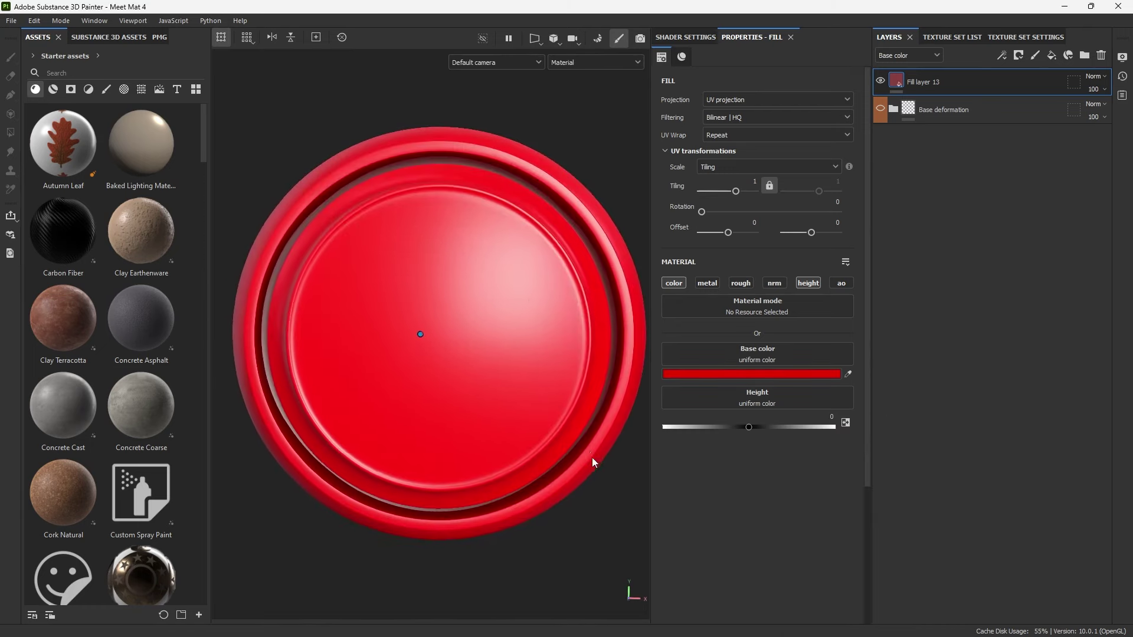
left_click_drag(501, 335, 624, 268, "alt")
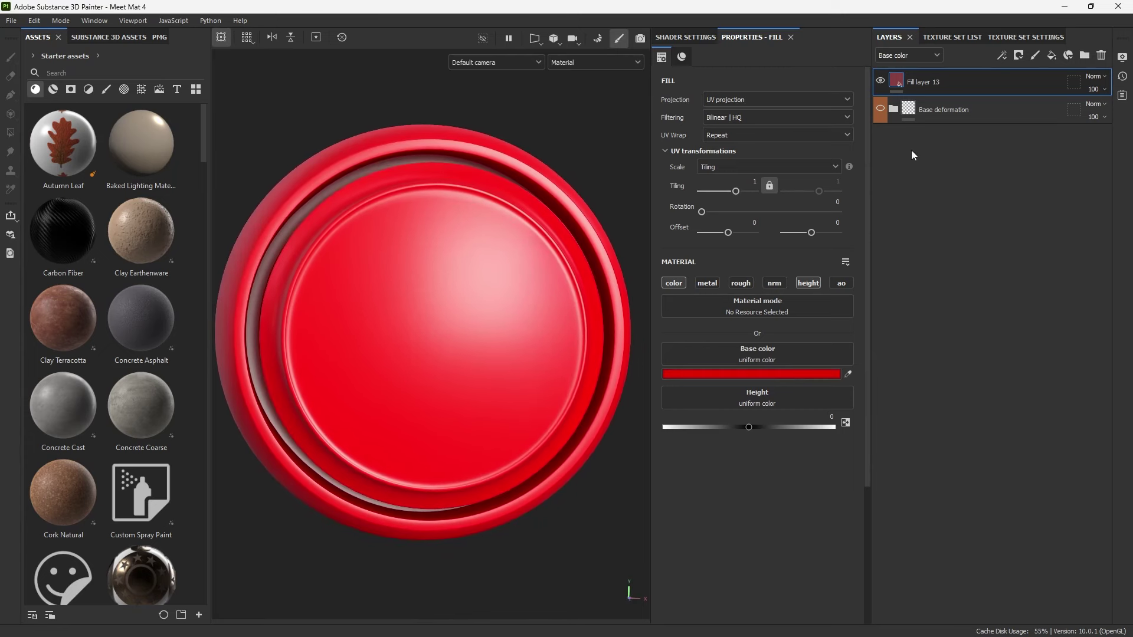
Add a black mask to the red fill layer and add a paint effect to that mask.
left_click(1018, 54)
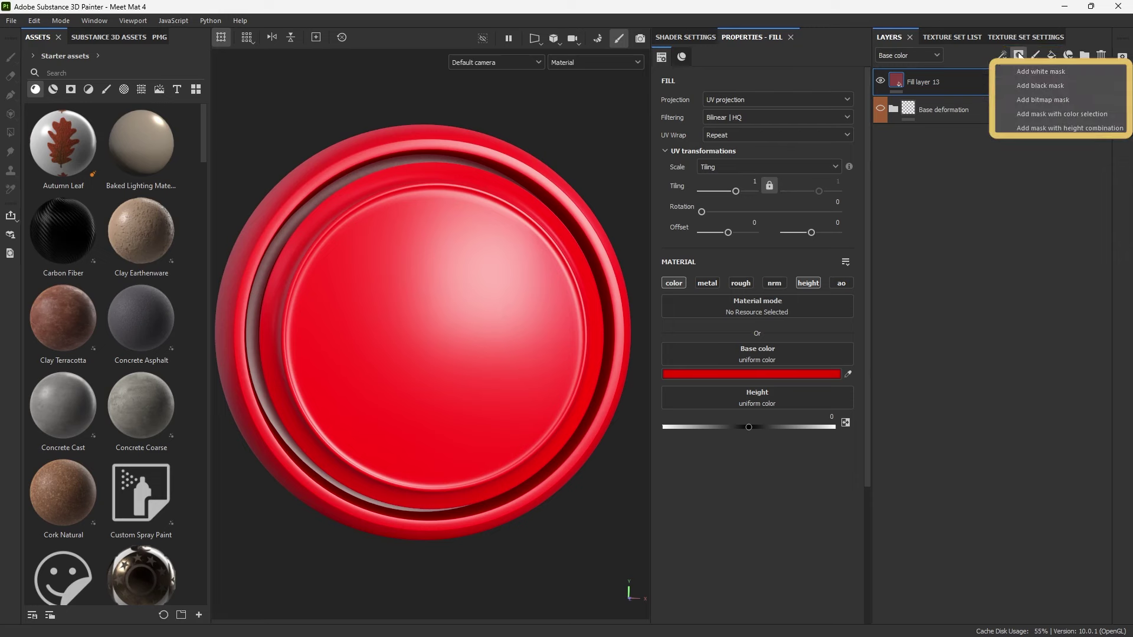
left_click(1050, 85)
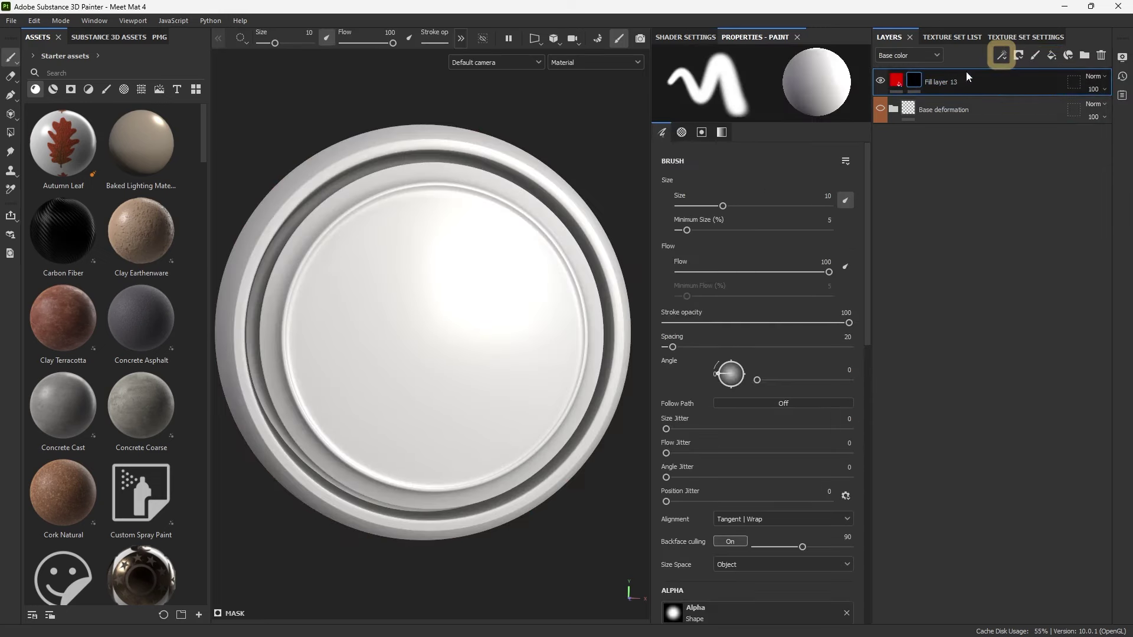
left_click(1001, 55)
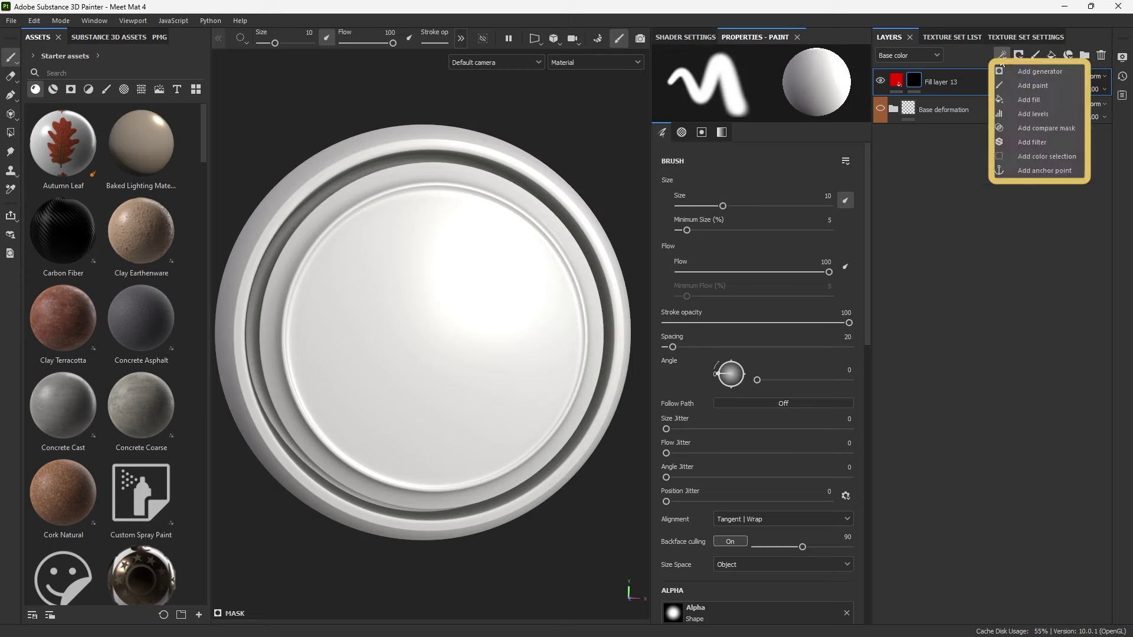
left_click(1033, 86)
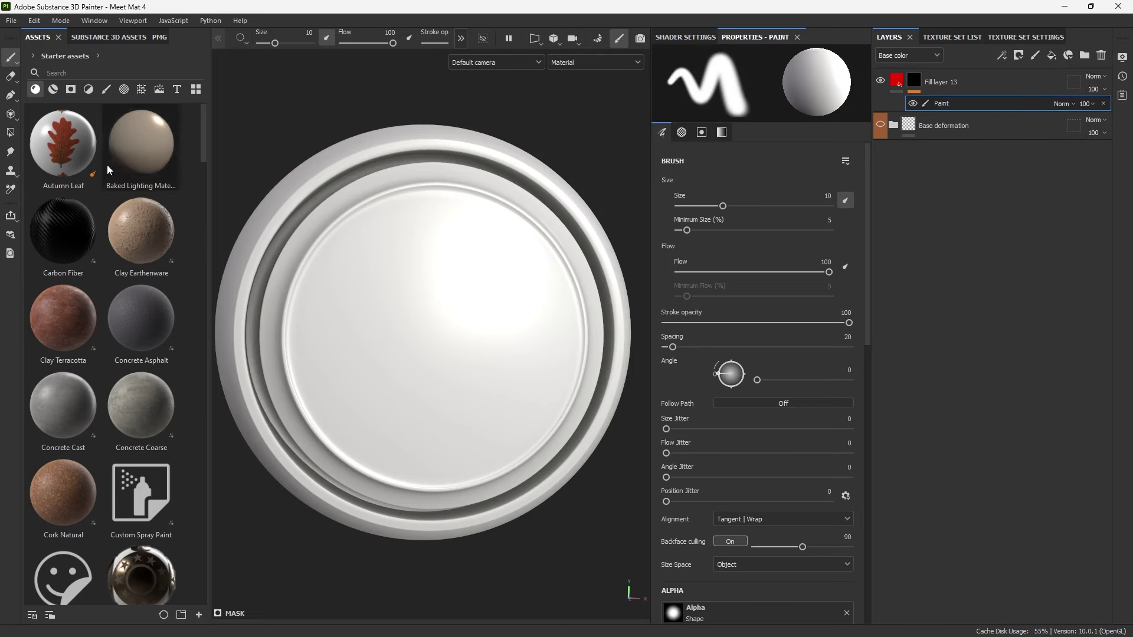
Try a zigzag stroke with the Archive Inker brush across the helmet's front face, and undo it.
left_click(106, 89)
left_click(68, 171)
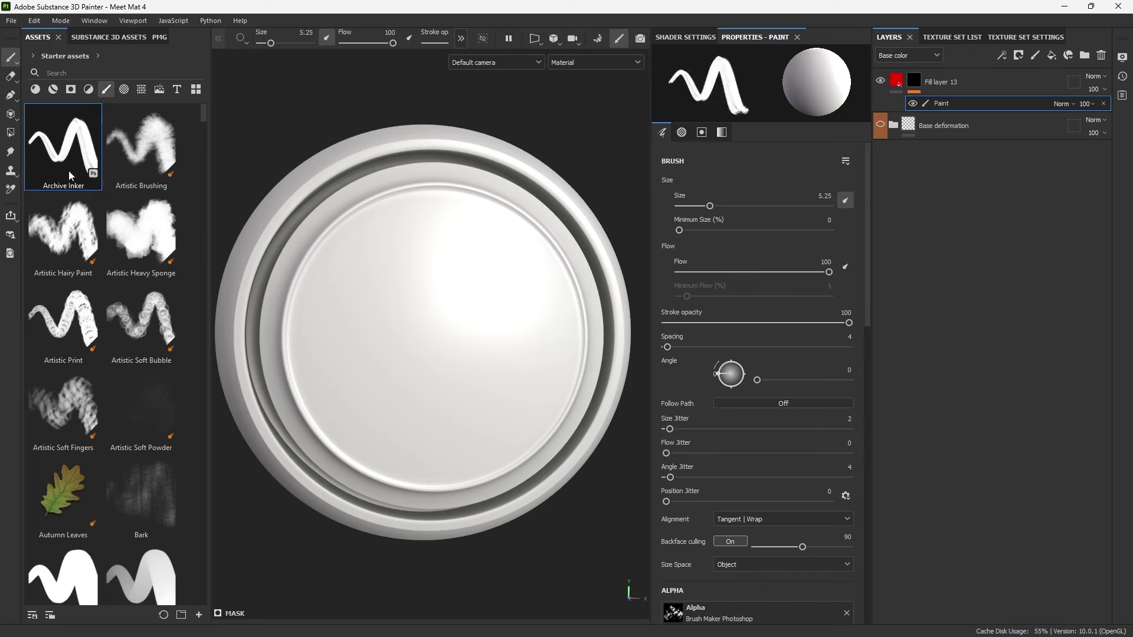
mouse_move(473, 223)
left_mouse_down()
mouse_move(286, 362)
mouse_move(468, 318)
mouse_move(537, 443)
mouse_move(563, 288)
left_mouse_up()
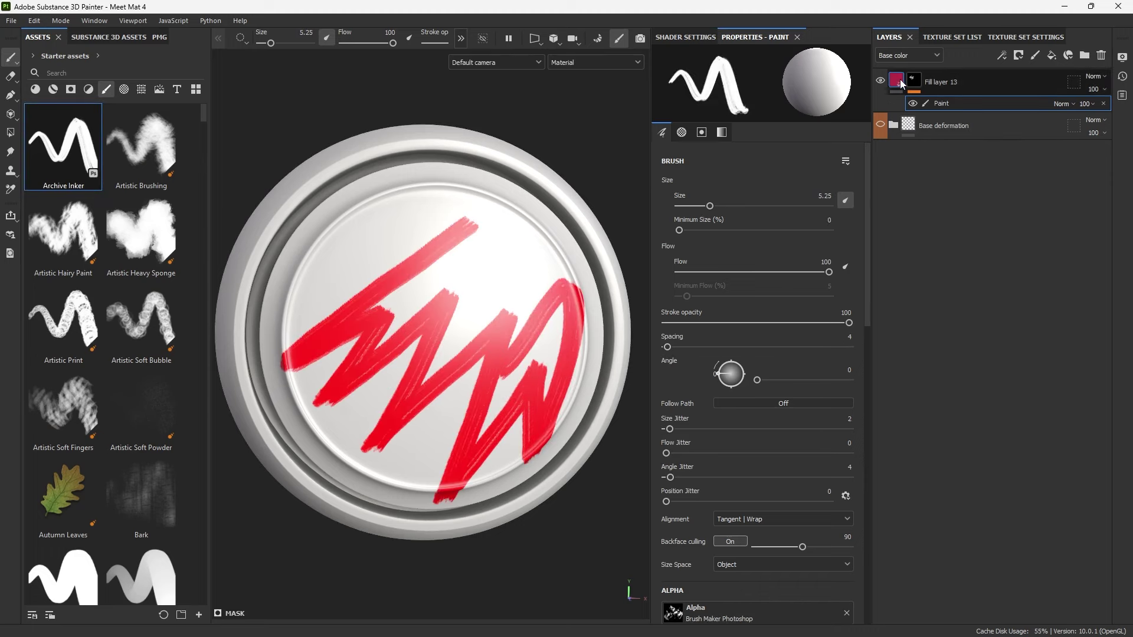
key("ctrl+z")
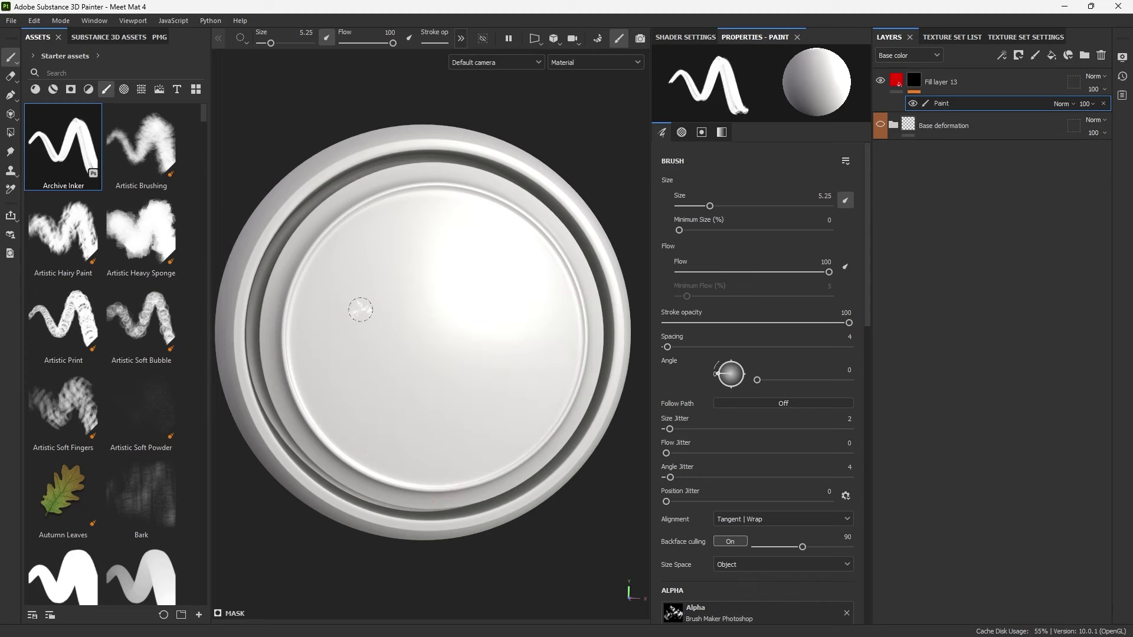
Turn on mirror symmetry along X for painting and hide the symmetry plane's intersection line.
left_click(461, 39)
left_click(461, 39)
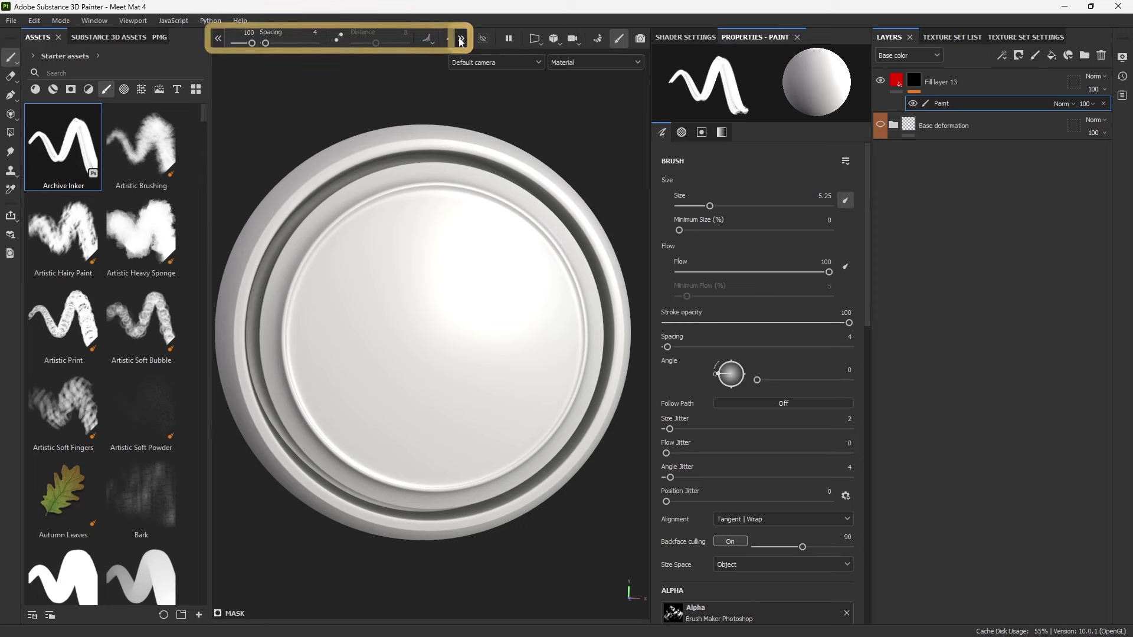
left_click(420, 39)
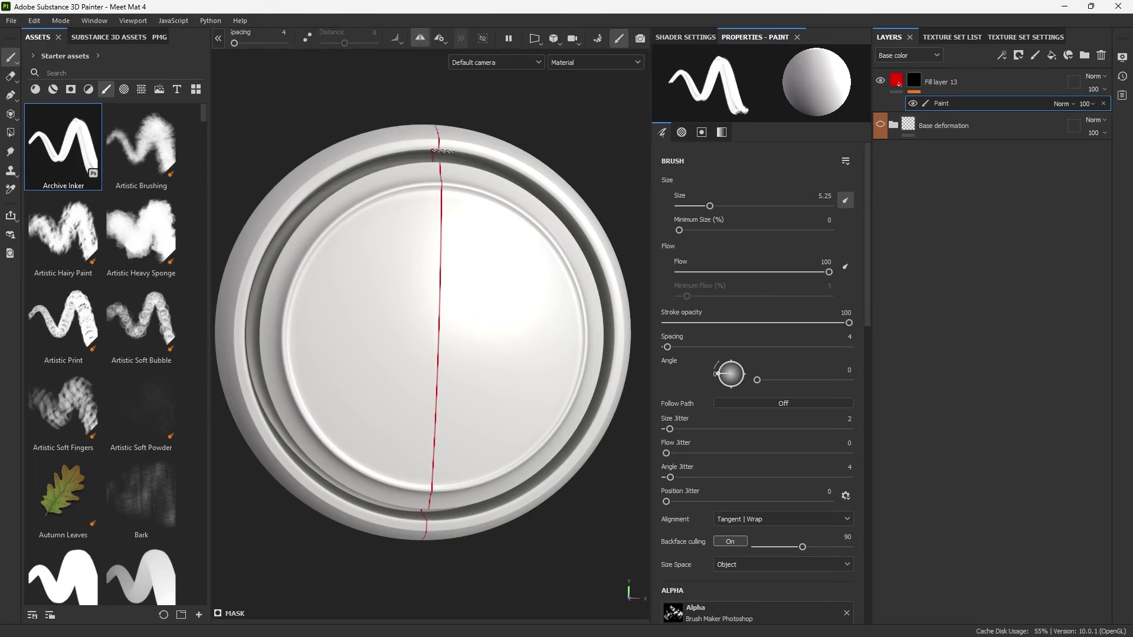
left_click(441, 39)
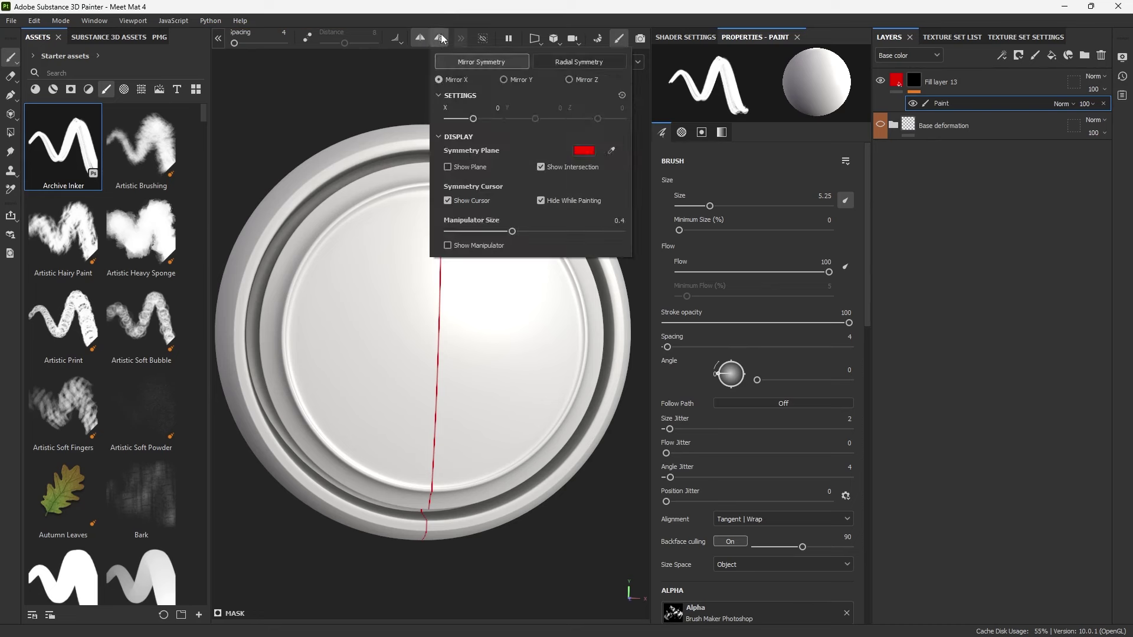
left_click(569, 171)
left_click(376, 129)
Try a mirrored Archive Inker stroke on the helmet's front face, and undo it.
mouse_move(413, 243)
left_mouse_down()
mouse_move(391, 240)
mouse_move(420, 382)
mouse_move(358, 339)
left_mouse_up()
key("ctrl+z")
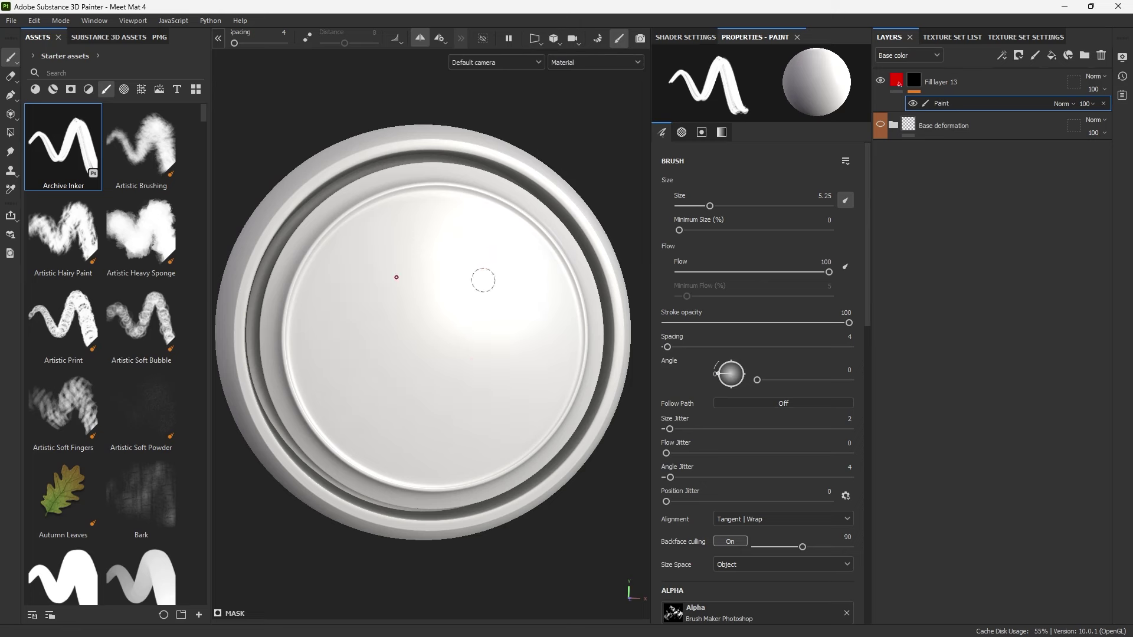
left_click_drag(457, 281, 458, 285, "alt")
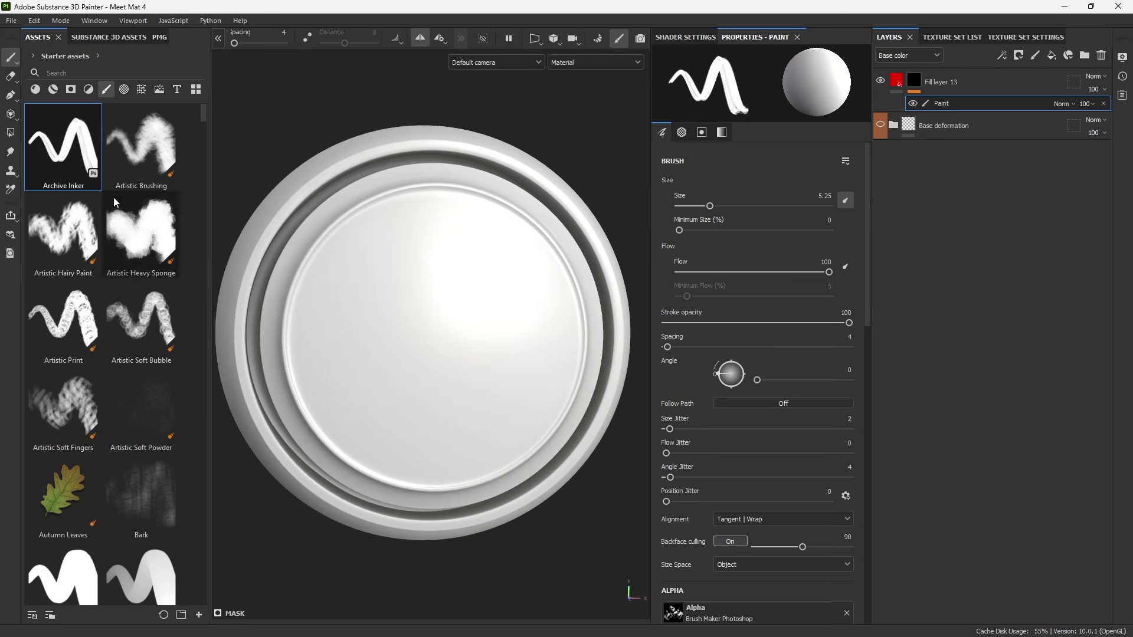
Try mirrored strokes with the Basic Hard brush on the helmet's front face, and undo them.
scroll(133, 228, "down", 3)
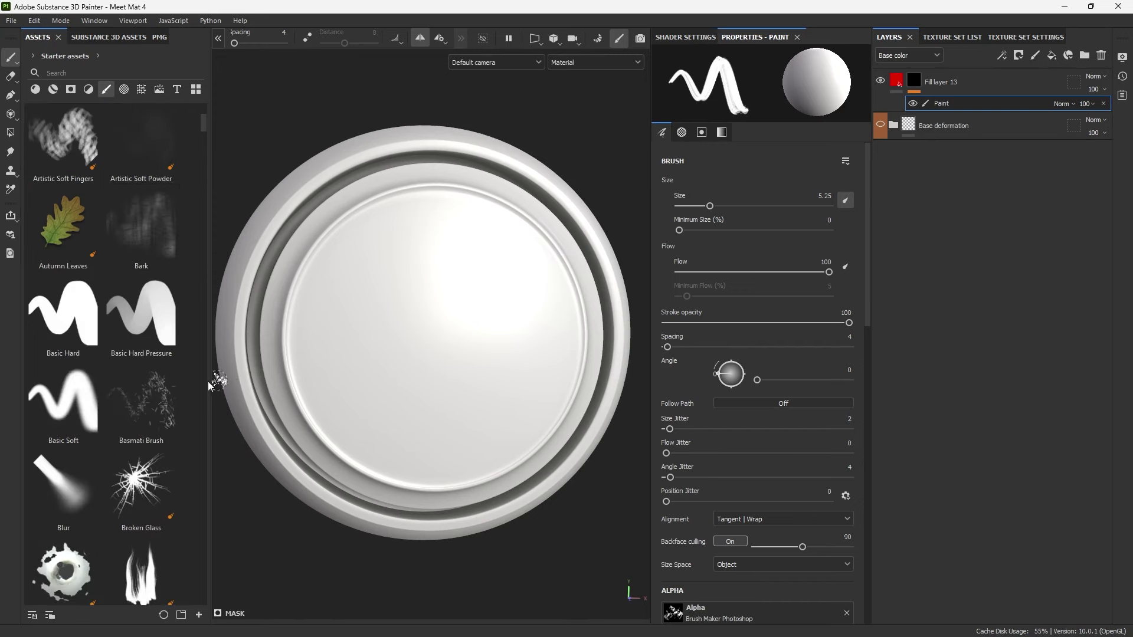
left_click(63, 313)
left_click_drag(354, 311, 406, 241)
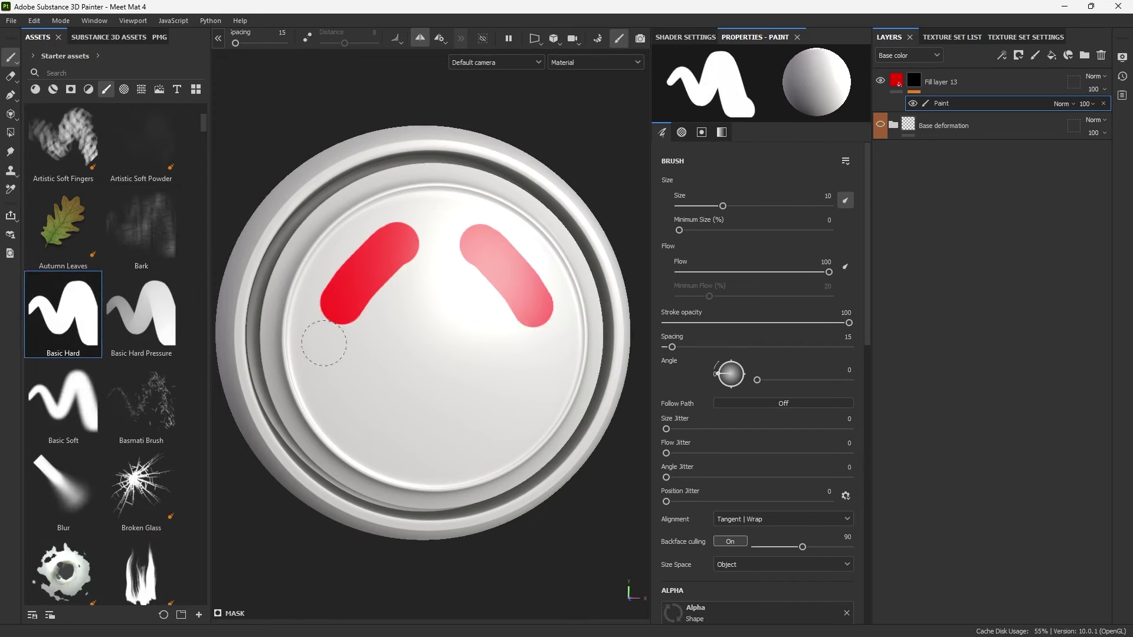
mouse_move(324, 343)
left_mouse_down()
mouse_move(390, 319)
mouse_move(397, 340)
left_mouse_up()
key("ctrl+z")
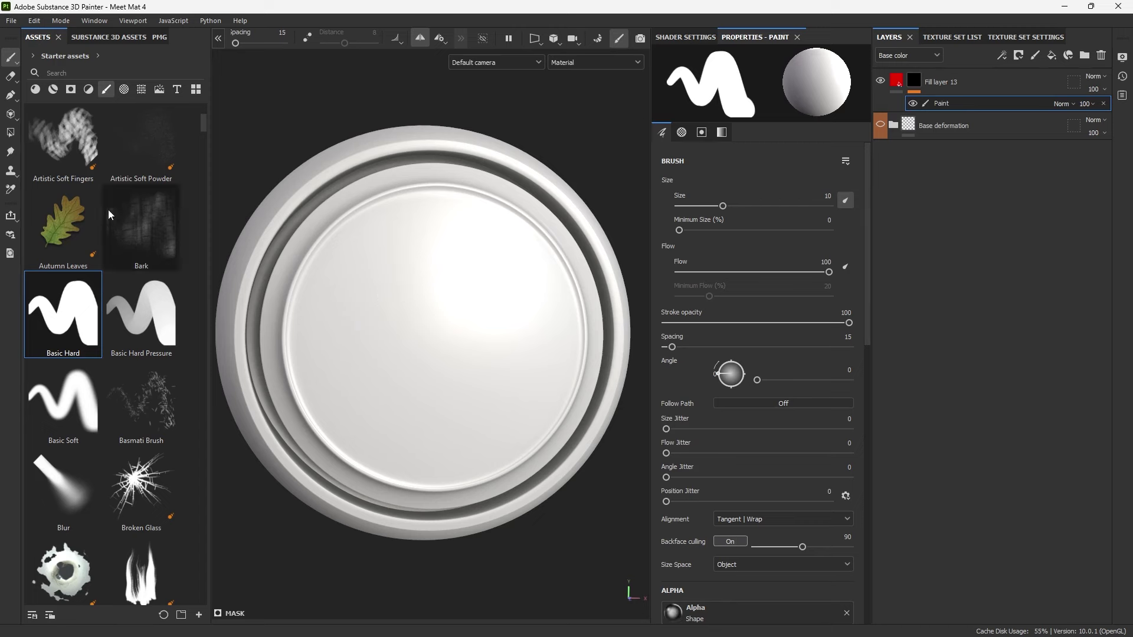
Start a mirrored paint path with one point near the helmet's centre line and a second near the left edge of its face.
left_click(10, 95)
middle_click_drag(390, 256, 407, 258, "alt")
right_click_drag(407, 258, 434, 316, "alt")
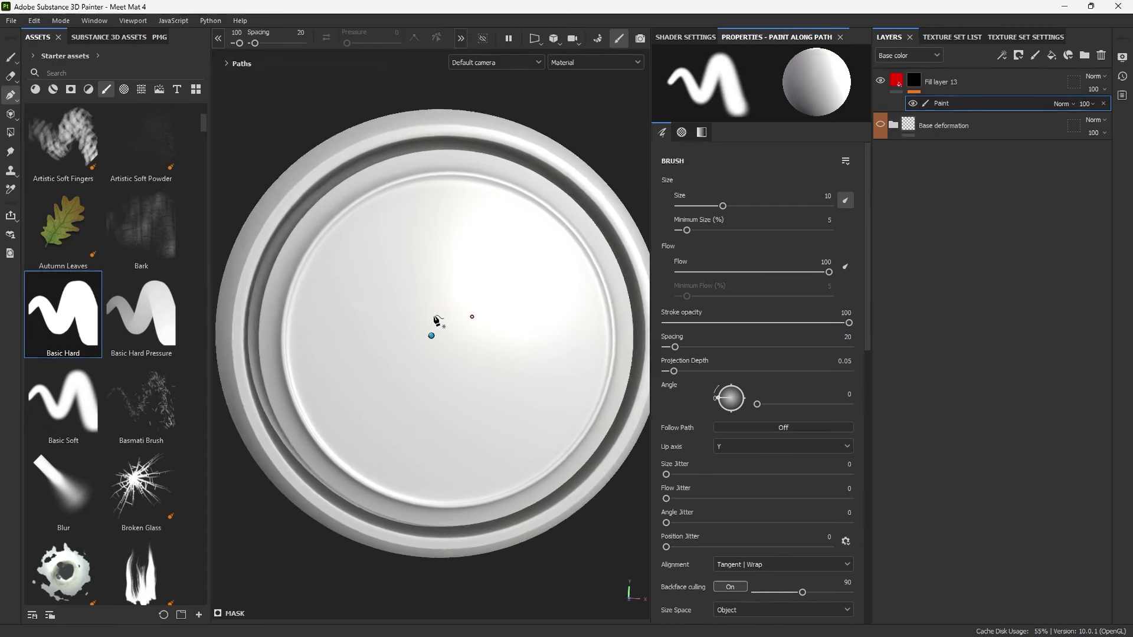
left_click_drag(434, 316, 437, 317, "alt")
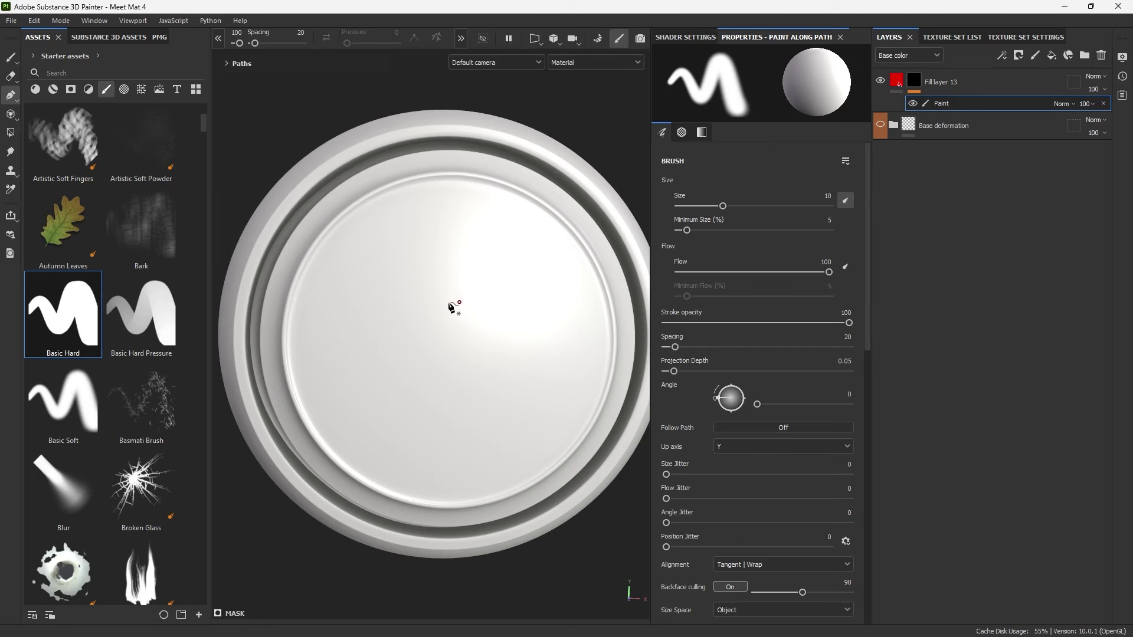
left_click(450, 301)
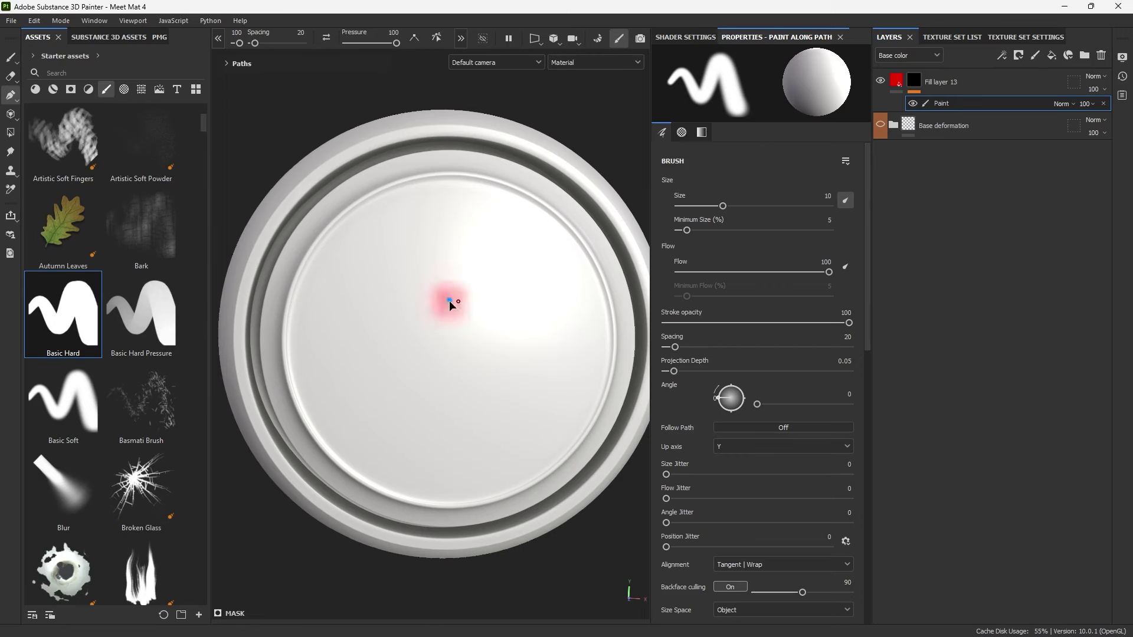
left_click(312, 307)
scroll(384, 304, "up", 5)
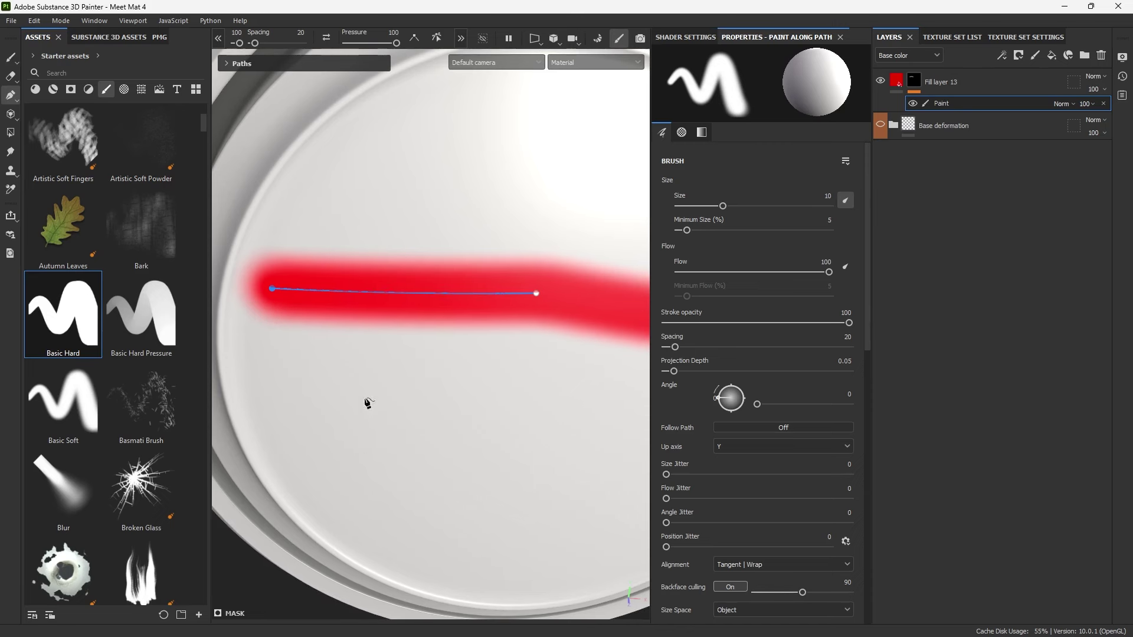
Apply the Basic Hard brush to the path and reduce its size to 5.64.
left_click(68, 322)
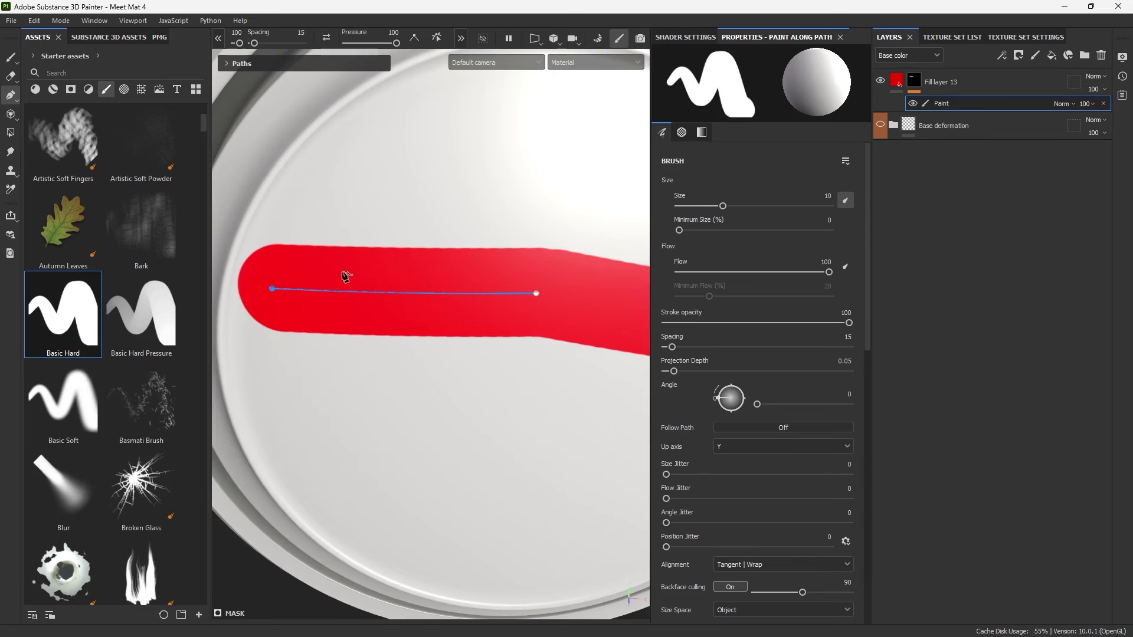
scroll(443, 330, "down", 1)
left_click_drag(450, 330, 490, 314, "alt")
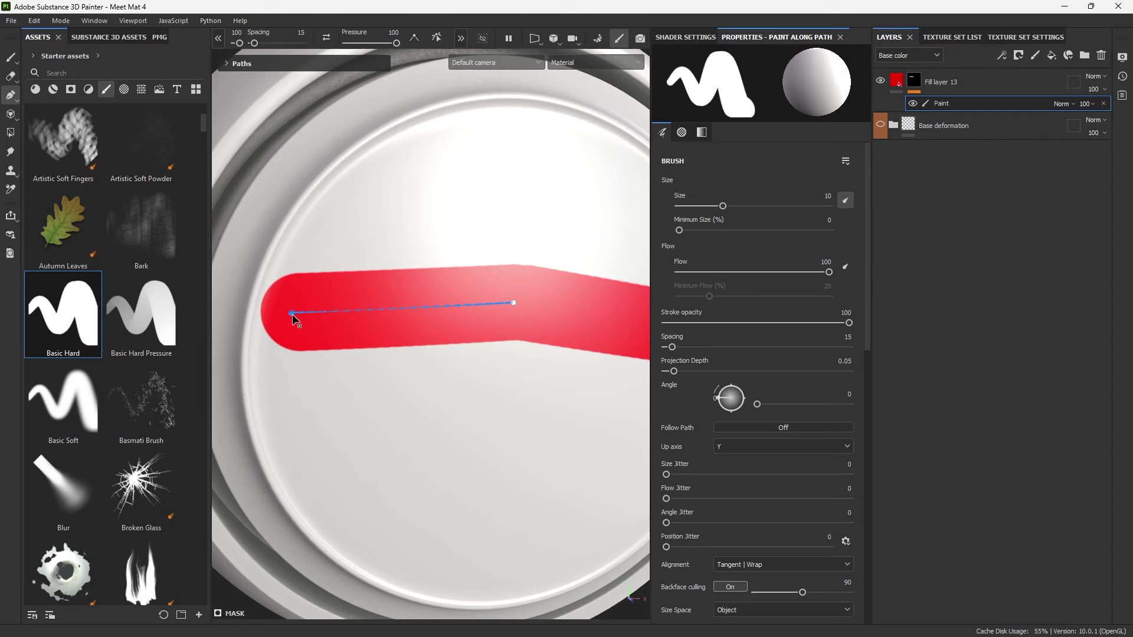
mouse_move(724, 206)
left_mouse_down()
mouse_move(686, 206)
mouse_move(711, 206)
left_mouse_up()
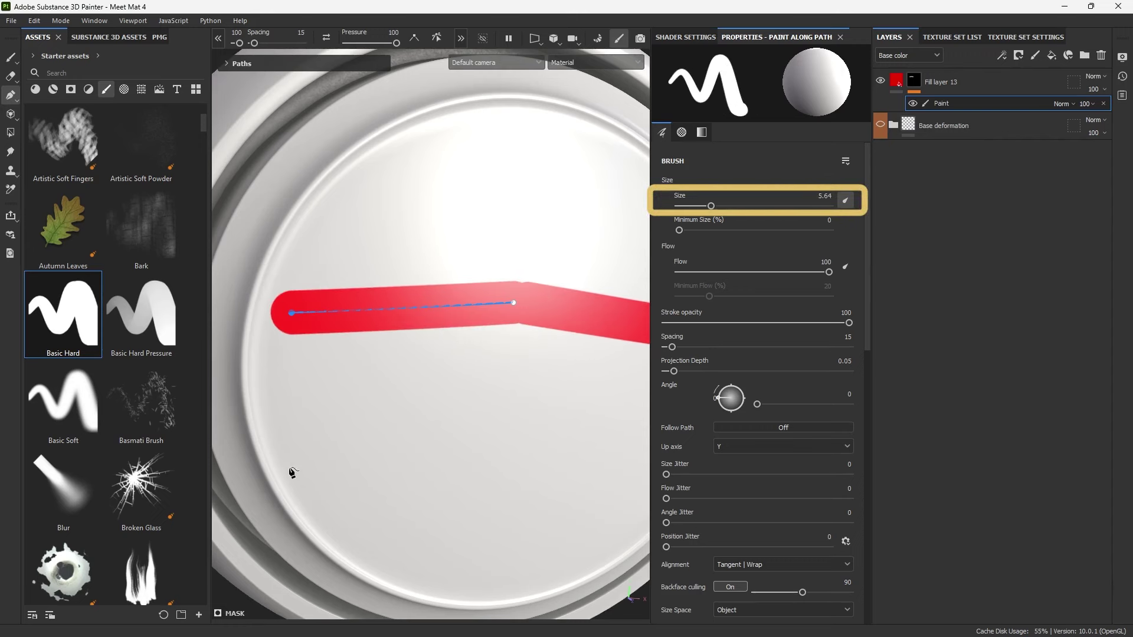
Extend the path down the side, along the lower edge and up to the nose bridge to form a mirrored goggle outline.
left_click(279, 398)
scroll(301, 437, "down", 2)
left_click(318, 439)
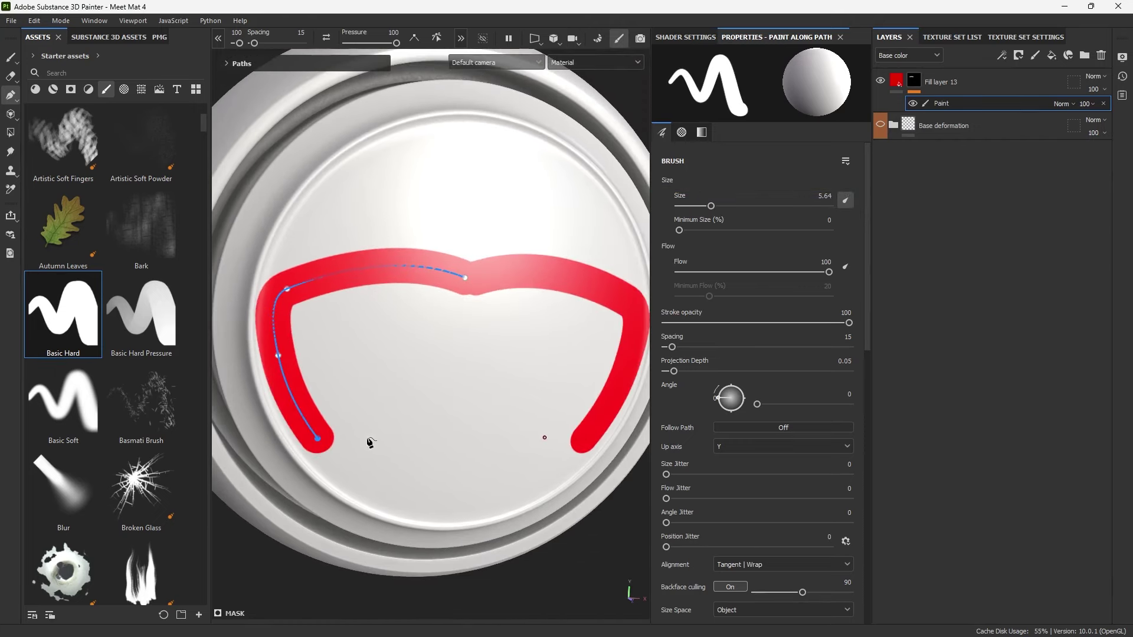
left_click(400, 433)
left_click(437, 390)
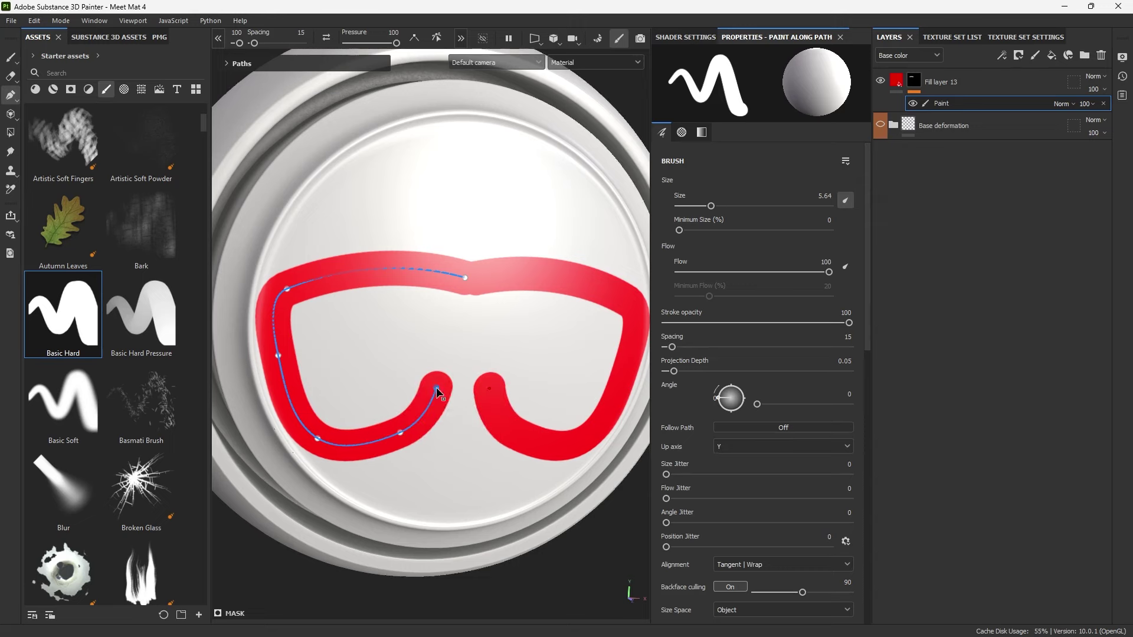
left_click(463, 384)
scroll(463, 397, "down", 5)
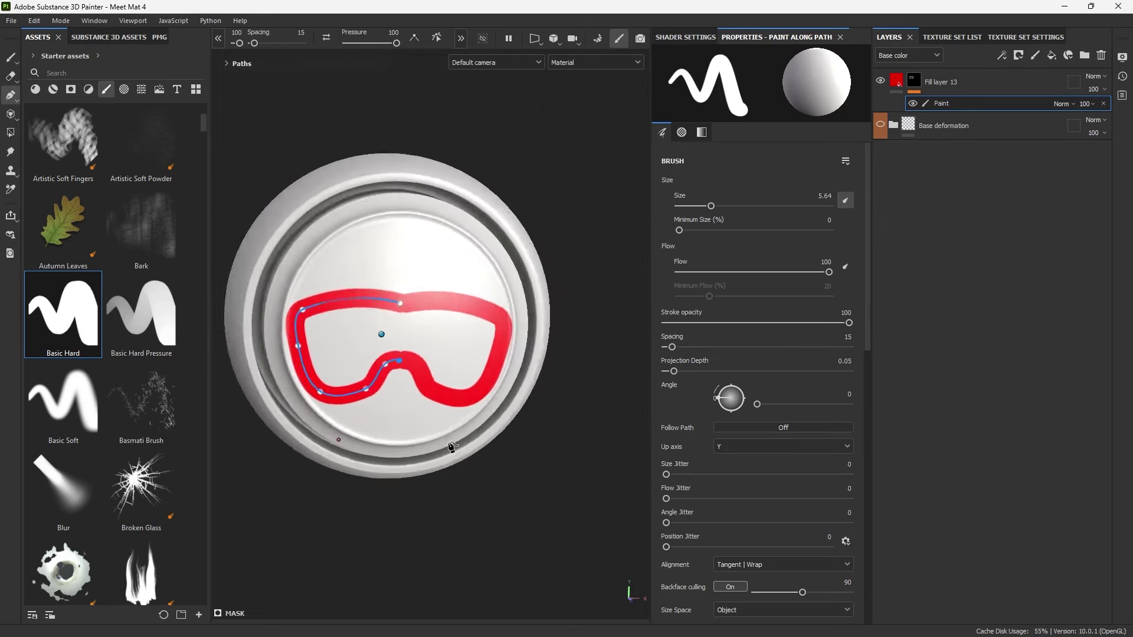
Refine the goggle outline by raising its top centre point and repositioning the side, lower and nose bridge points.
scroll(438, 350, "up", 3)
scroll(438, 349, "up", 3)
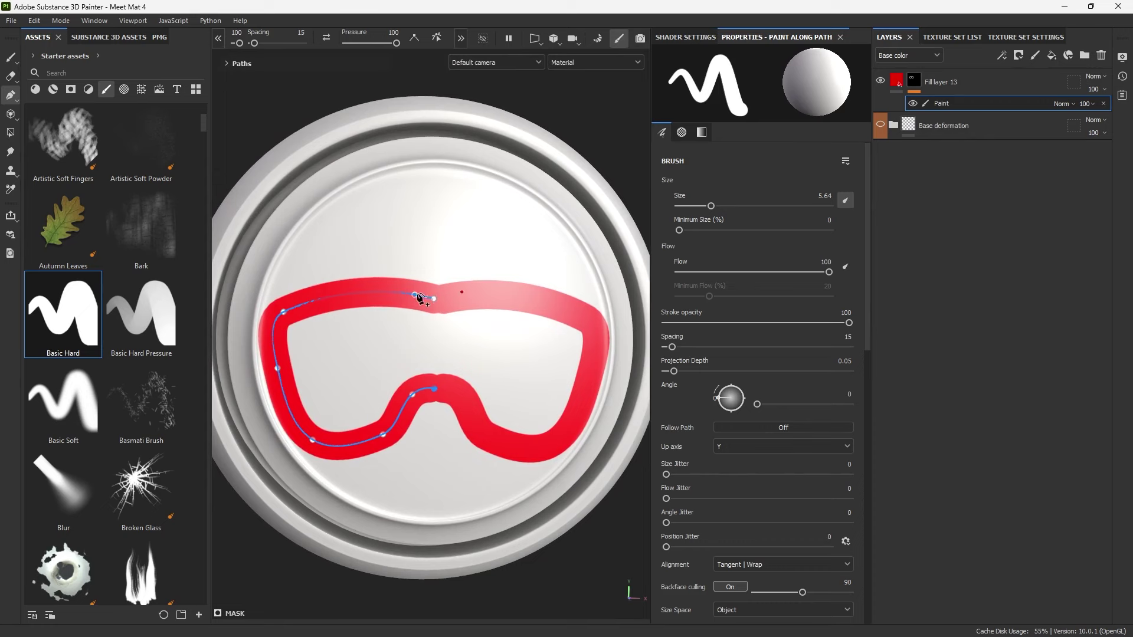
left_click(434, 279)
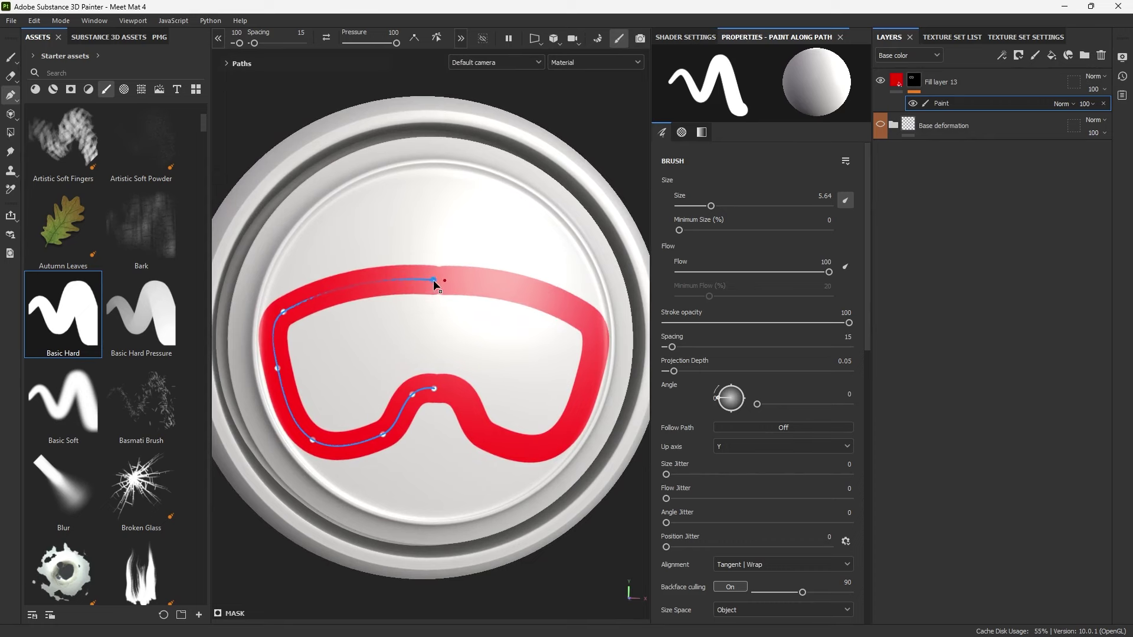
left_click_drag(283, 311, 291, 304)
left_click_drag(278, 369, 275, 359)
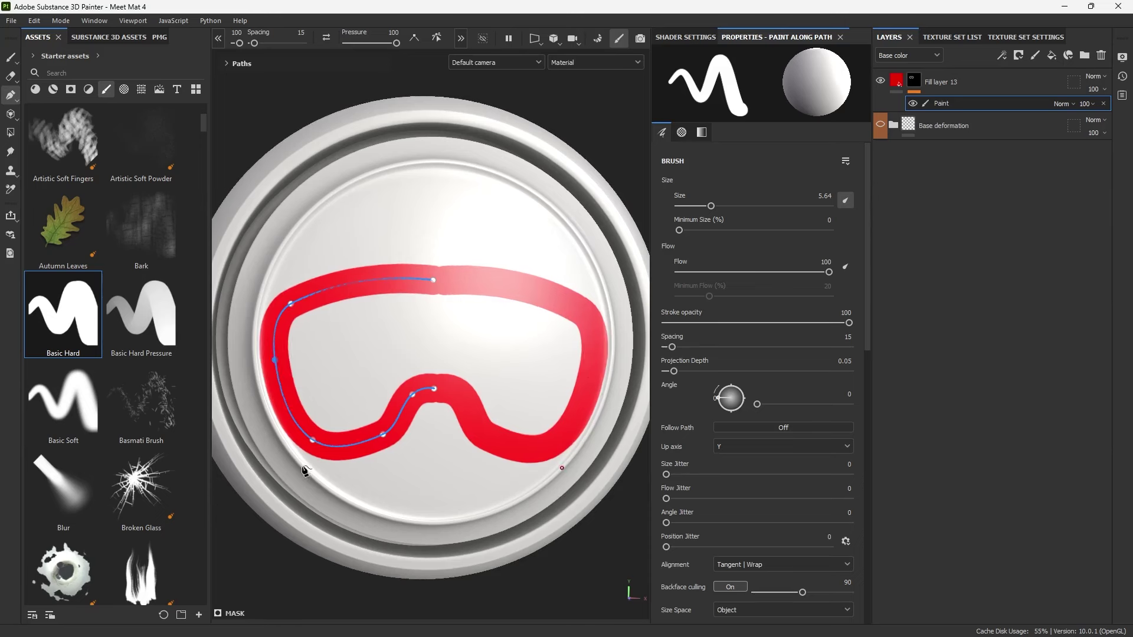
left_click_drag(313, 440, 305, 430)
left_click_drag(437, 388, 442, 387)
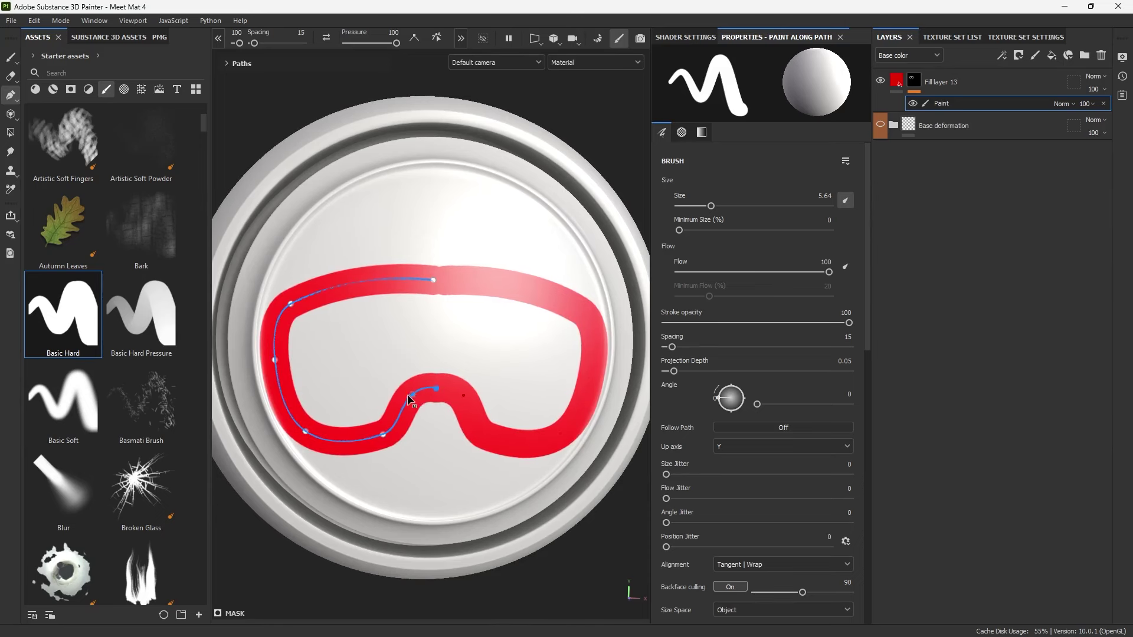
left_click_drag(407, 395, 402, 393)
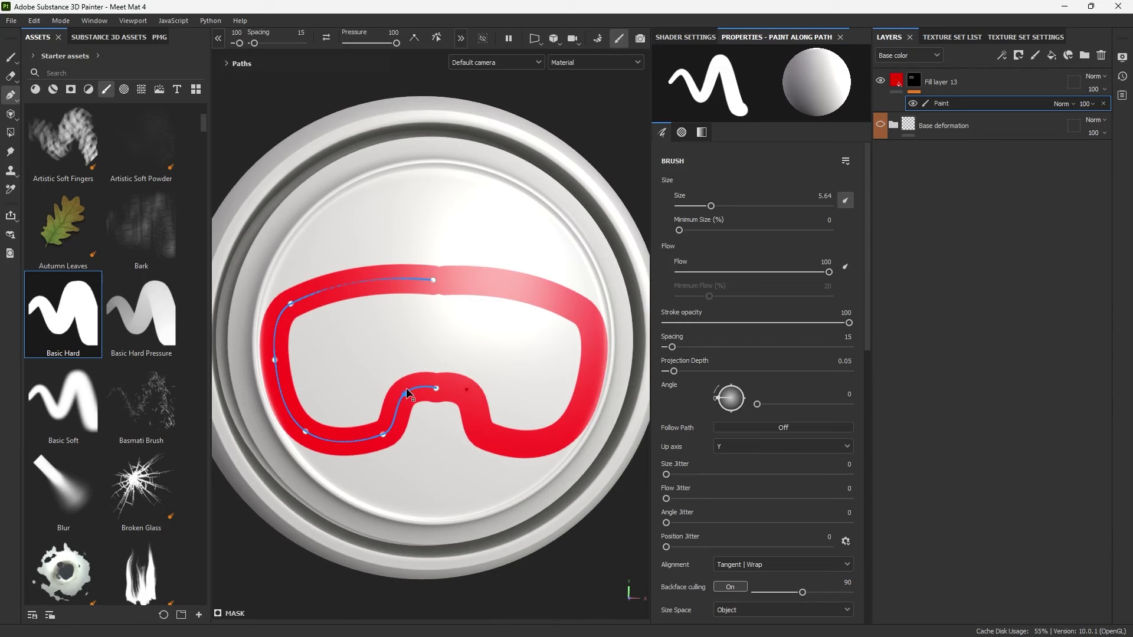
Convert the selected nose bridge point into a sharp corner and set the path's brush size to 1.61.
left_click(398, 406)
left_click(413, 38)
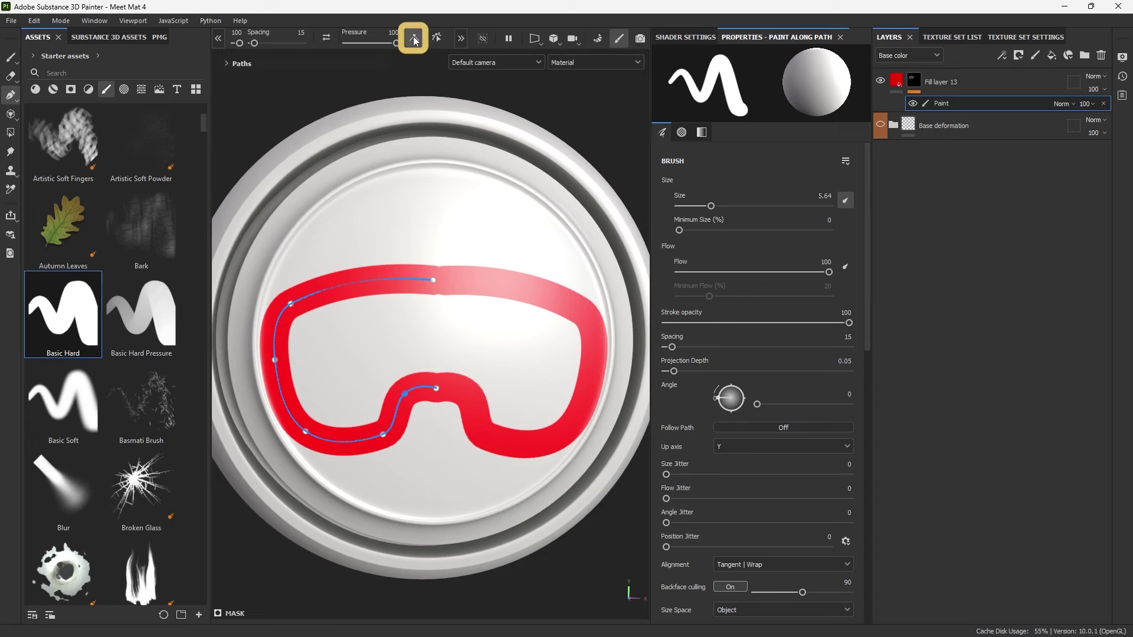
scroll(404, 390, "up", 3)
scroll(415, 413, "up", 1)
middle_click_drag(423, 454, 445, 434, "alt")
left_click_drag(455, 394, 487, 367, "alt")
left_click_drag(710, 205, 694, 206)
scroll(403, 317, "down", 1)
middle_click_drag(440, 441, 448, 436, "alt")
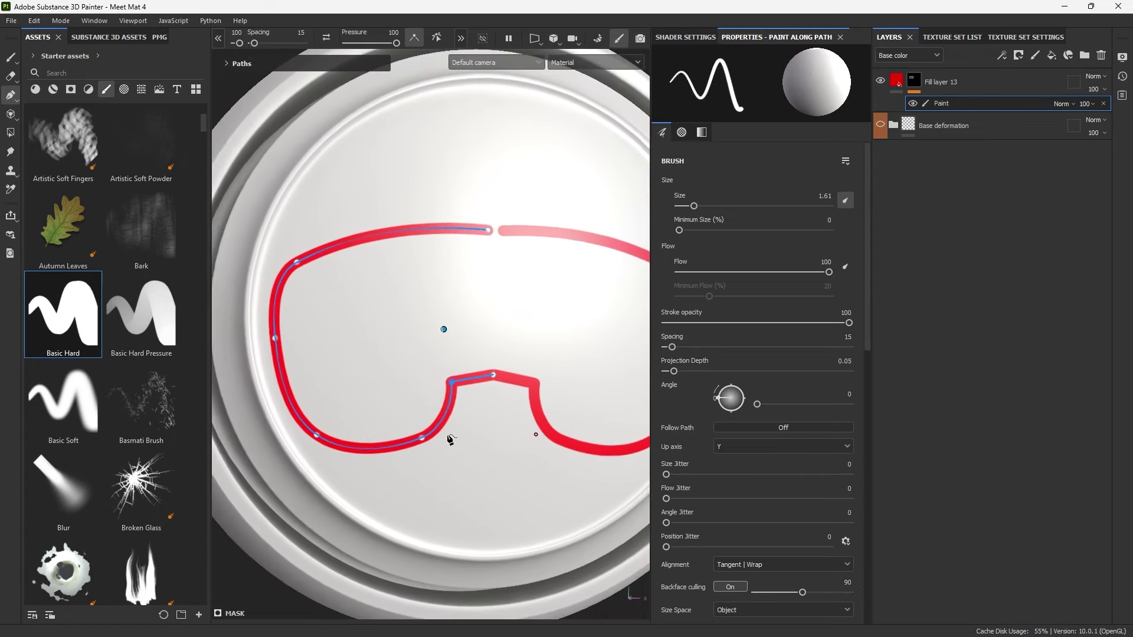
left_click_drag(448, 435, 449, 430, "alt")
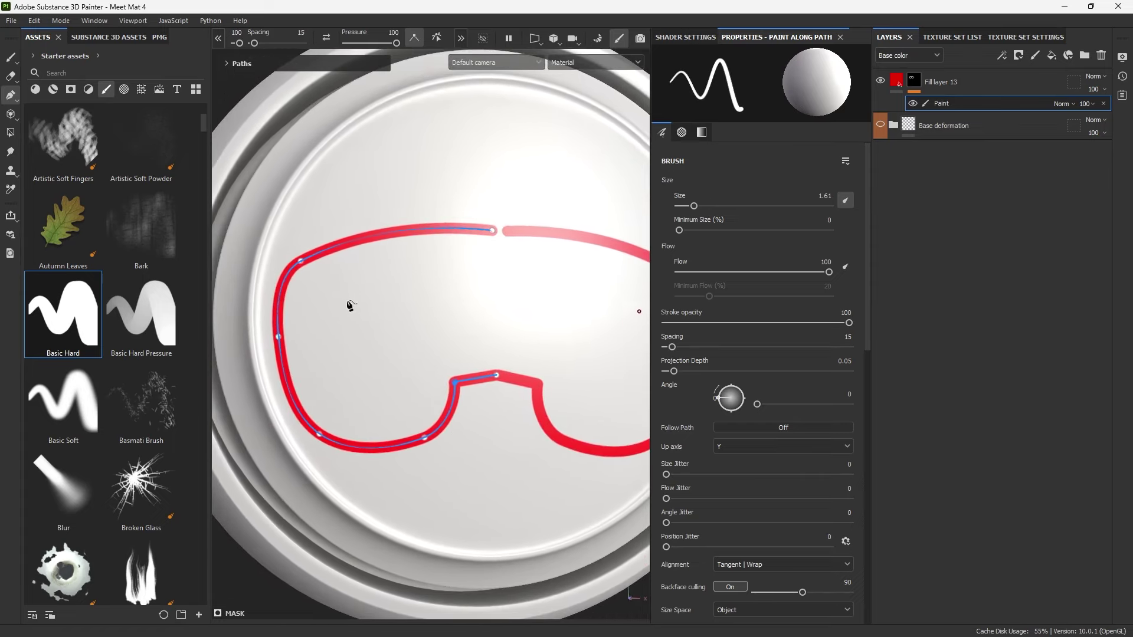
Convert the goggle outline's lower outer point into a sharp corner and move it slightly outward.
left_click(318, 432)
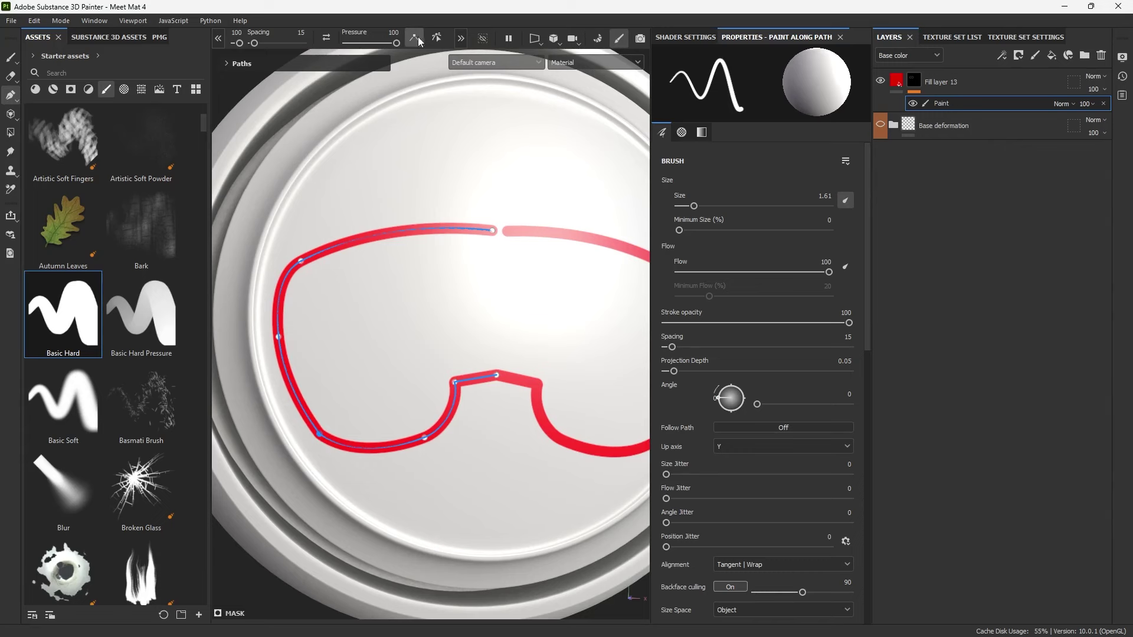
left_click_drag(310, 434, 299, 427)
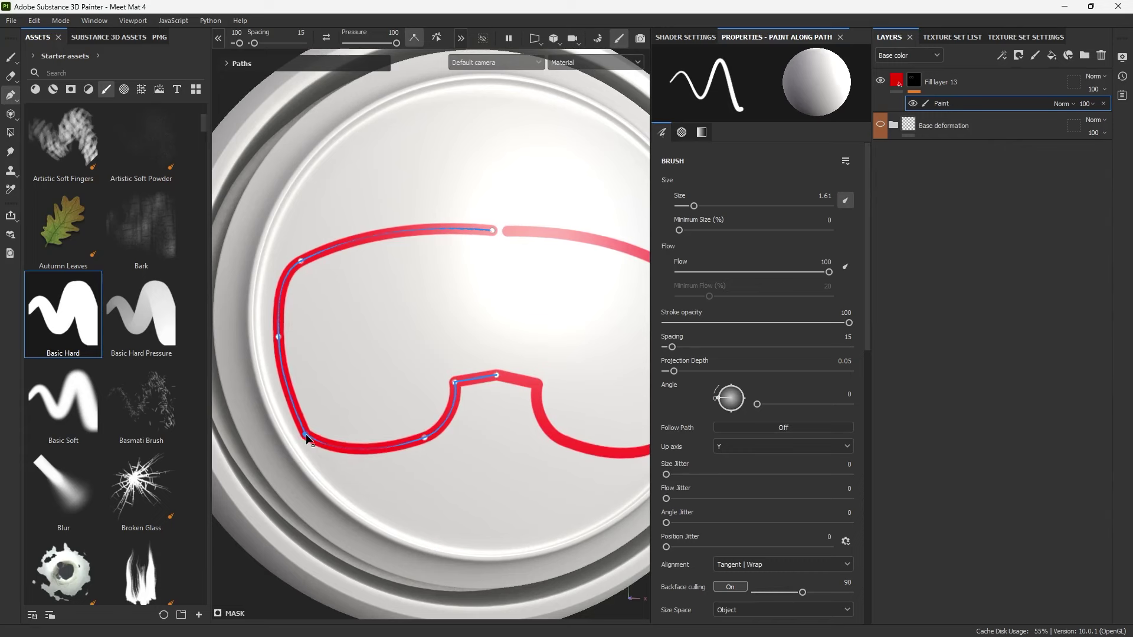
Make the goggle outline's upper outer point a sharp corner moved outward, and arch the top edge using an added midpoint.
left_click_drag(302, 261, 297, 249)
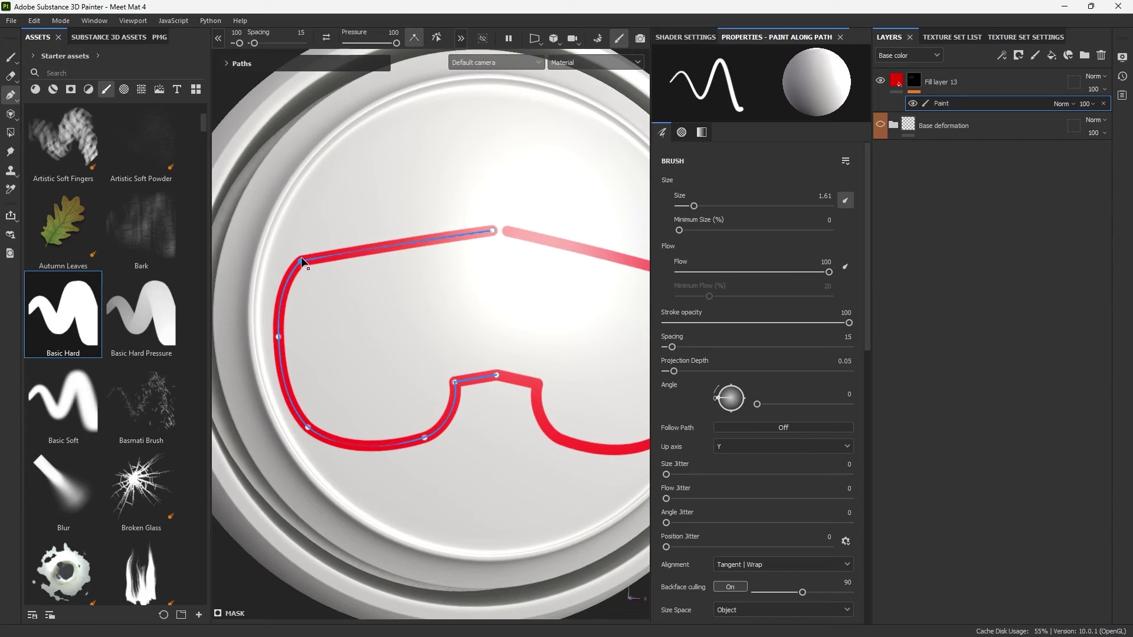
left_click(394, 240)
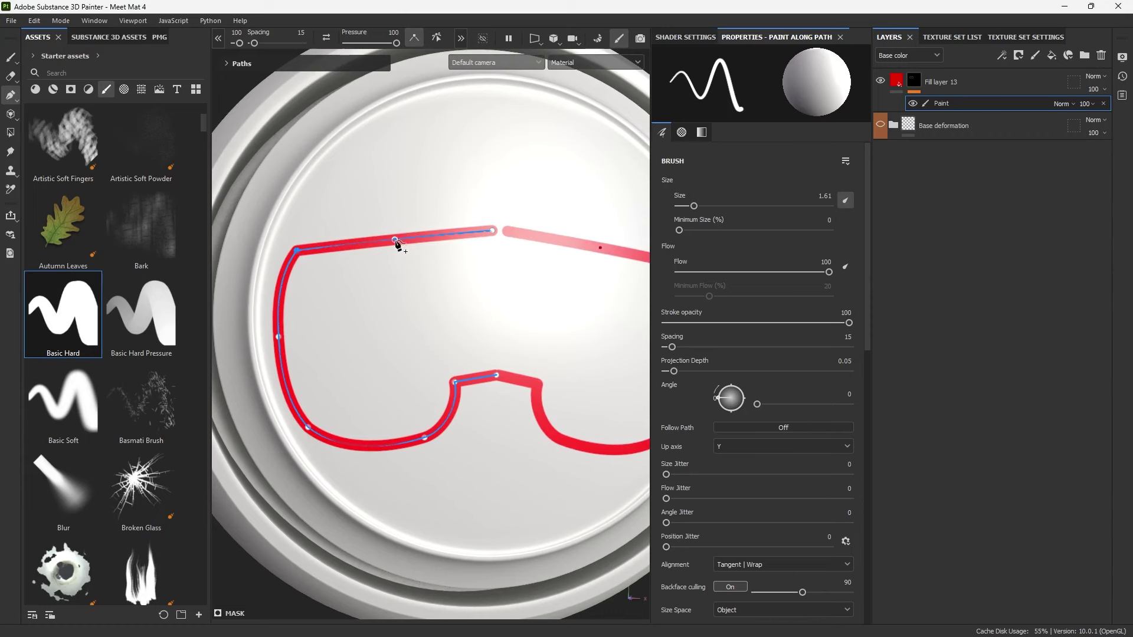
left_click_drag(402, 239, 400, 230)
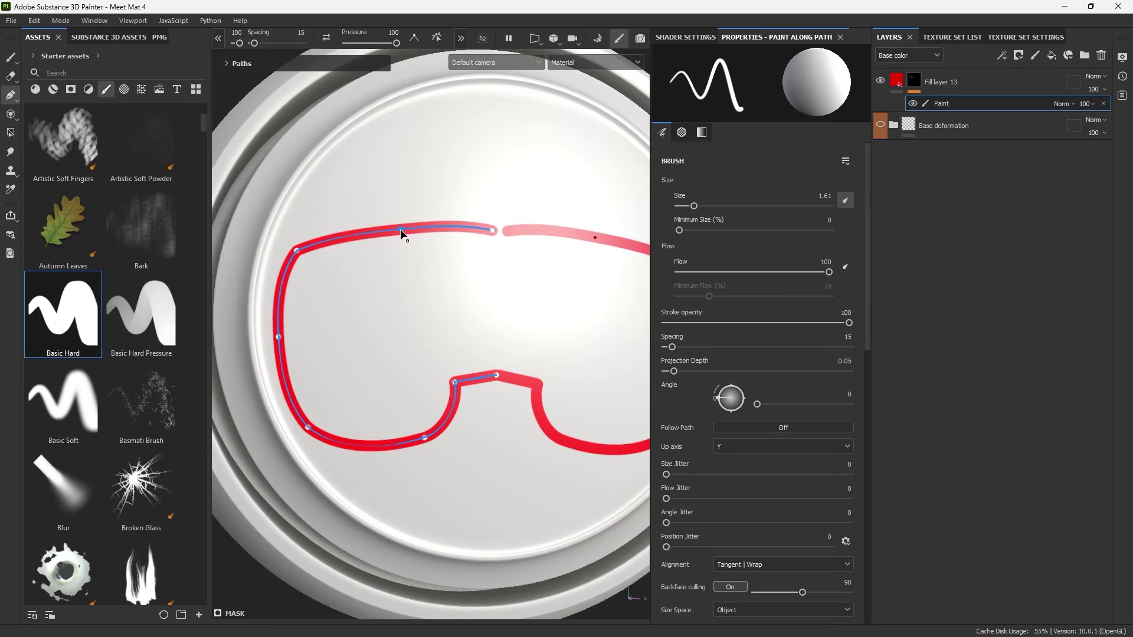
Move the outline's top centre point up to the symmetry line, lower the nose bridge and raise the lower edge points.
left_click_drag(493, 232, 500, 224)
mouse_move(455, 382)
left_mouse_down()
mouse_move(496, 386)
mouse_move(459, 393)
left_mouse_up()
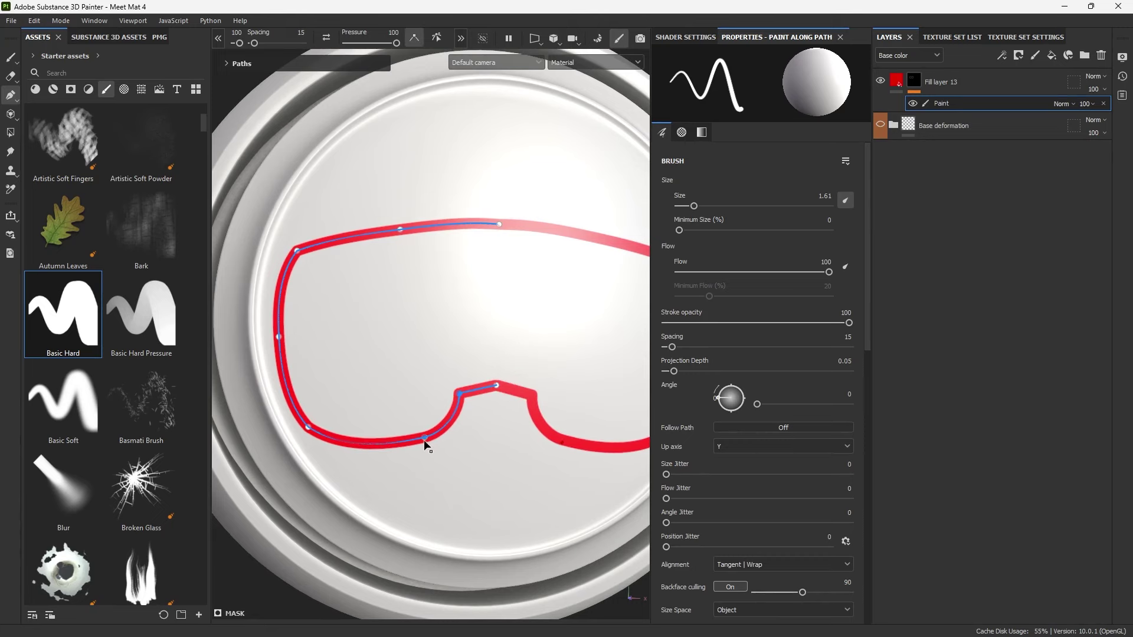
left_click_drag(424, 438, 415, 428)
left_click_drag(308, 427, 306, 413)
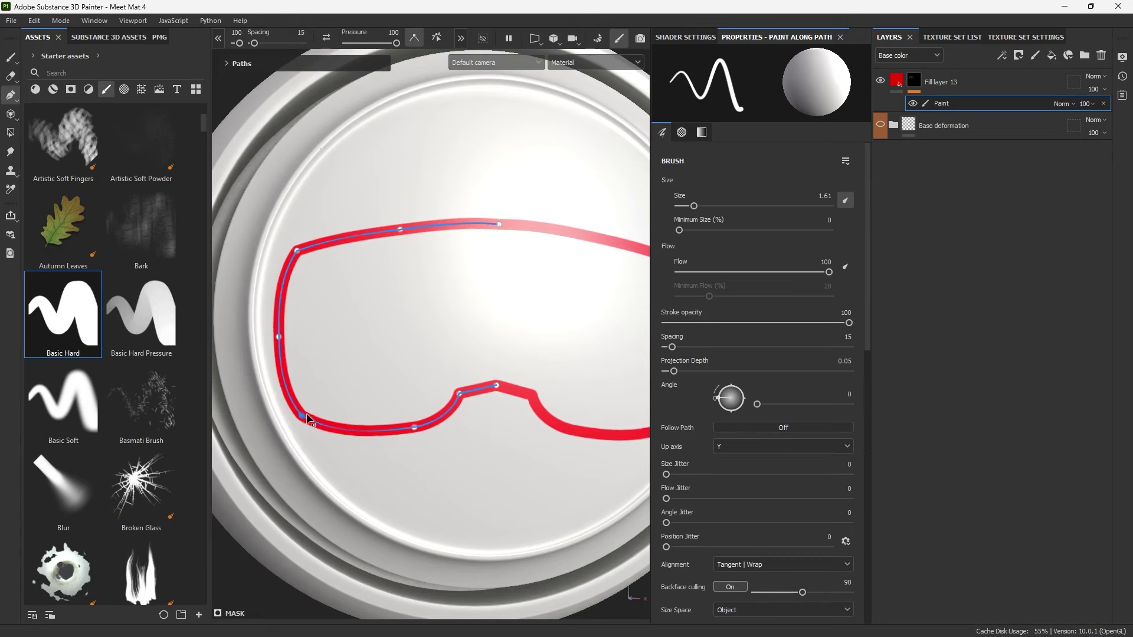
scroll(306, 413, "down", 3)
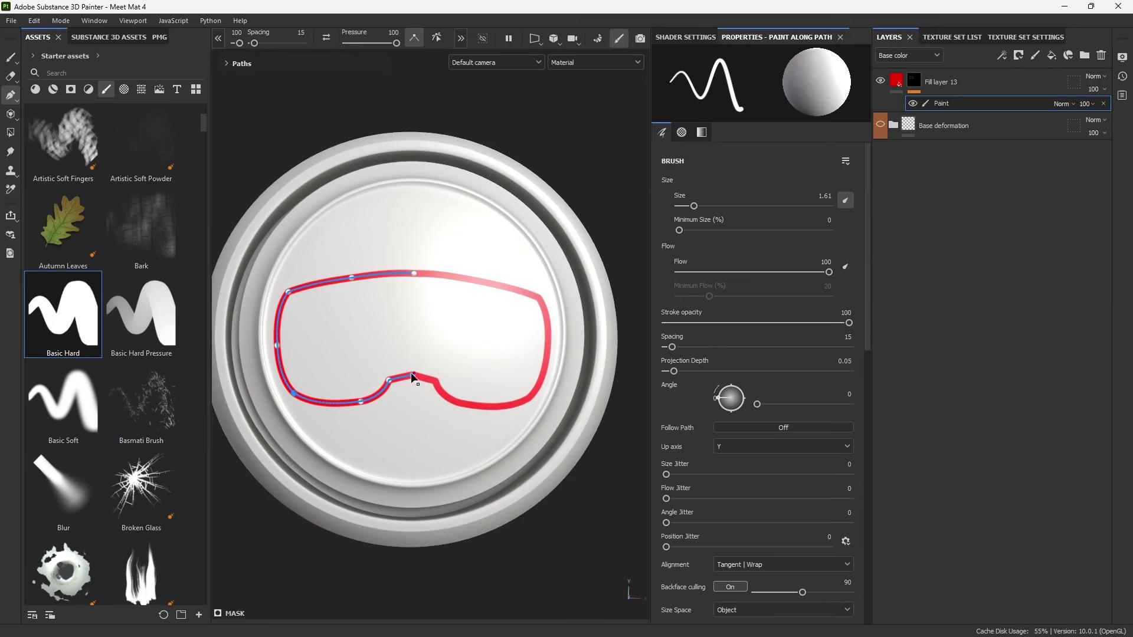
scroll(438, 236, "up", 2)
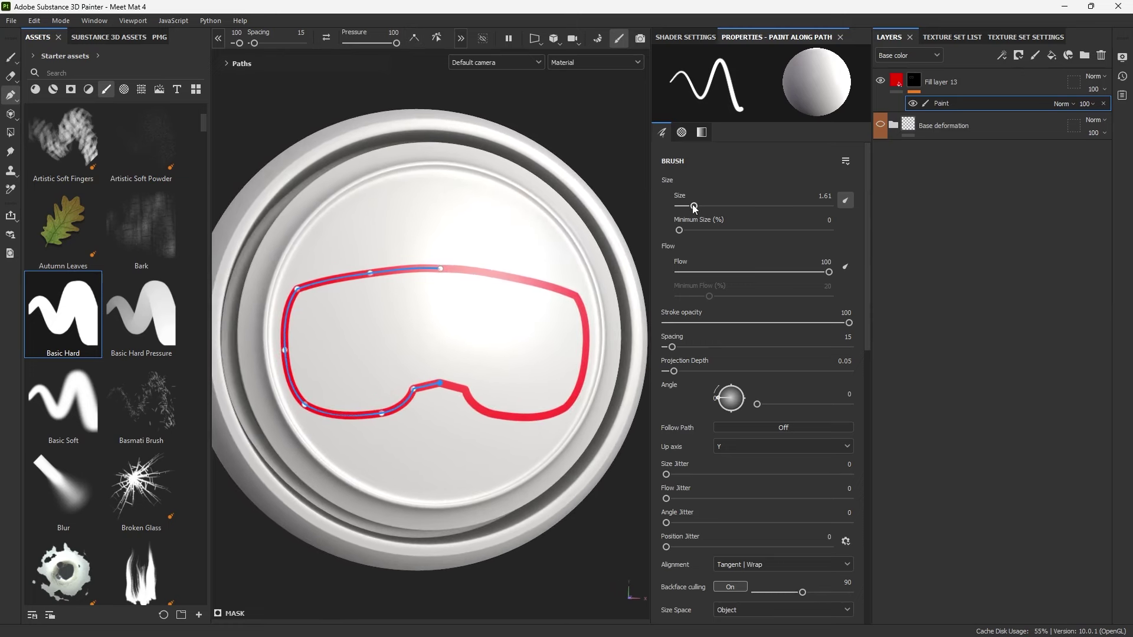
Set the path's brush size to 4.28, refine the nose bridge and side points, and finish editing the path.
left_click_drag(693, 205, 706, 202)
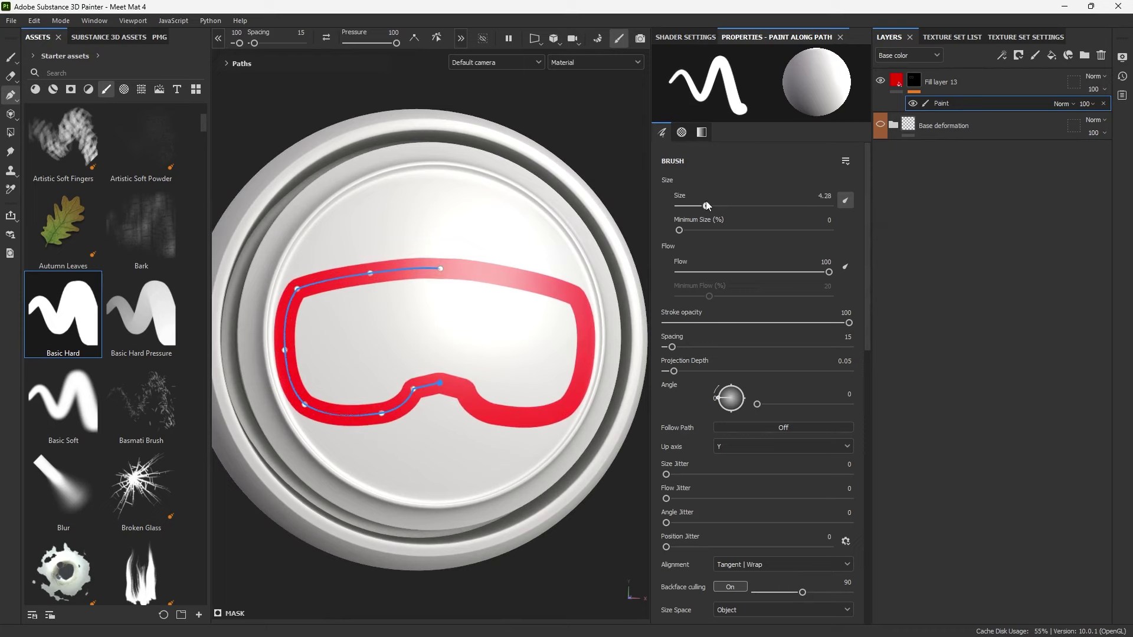
left_click_drag(407, 391, 409, 382)
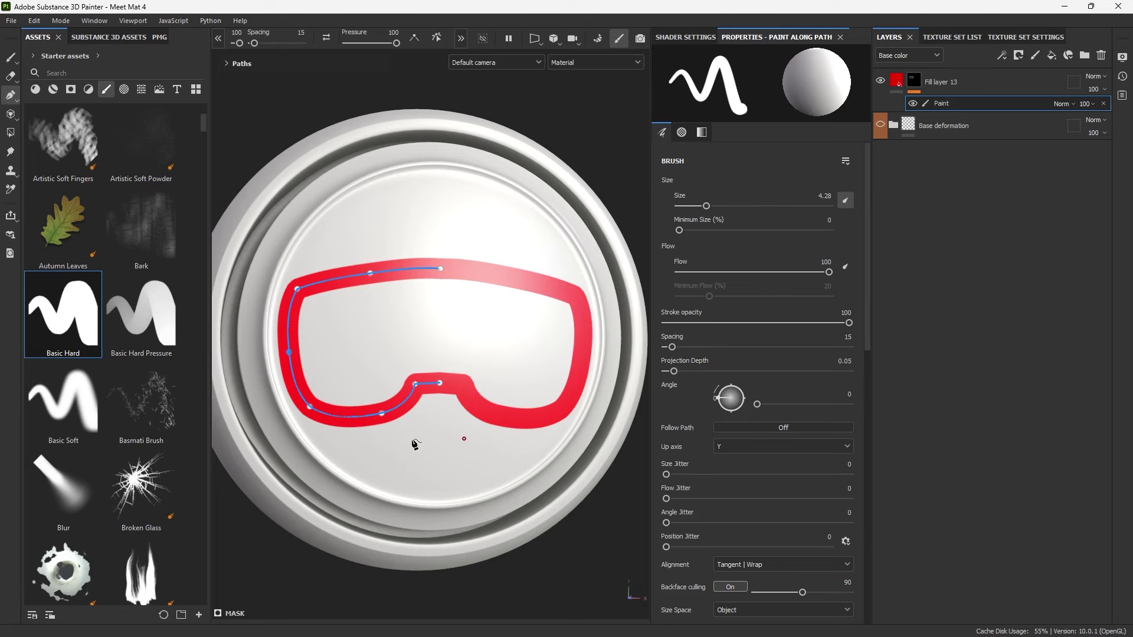
key("Escape")
Draw a second, curved three-point path from the forehead down across the goggle's top edge.
scroll(413, 437, "down", 2)
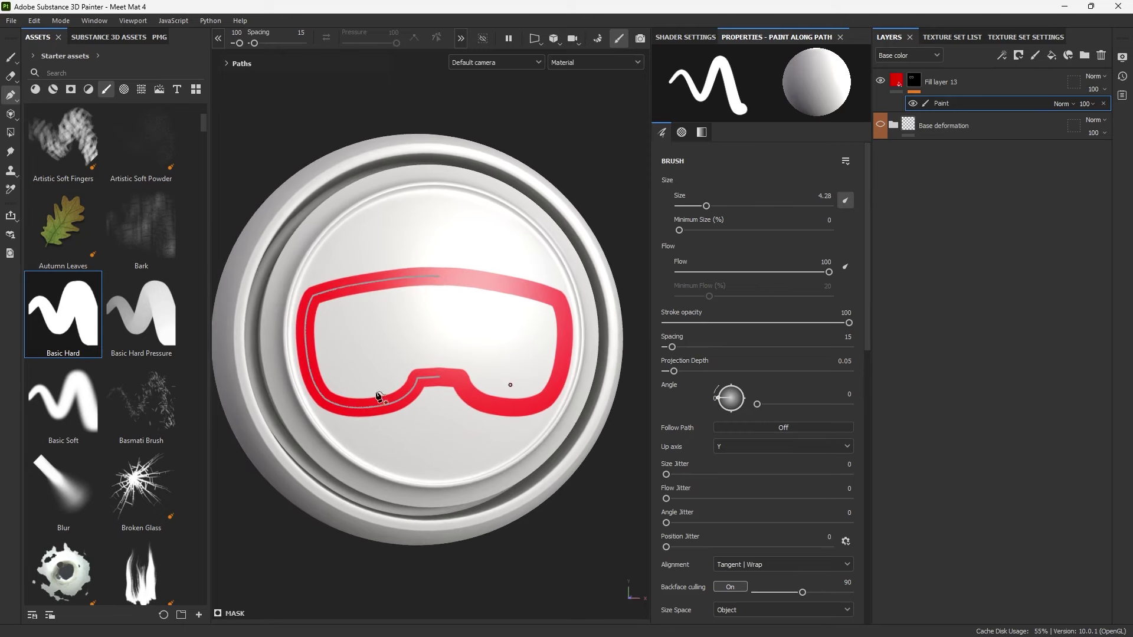
scroll(420, 254, "up", 2)
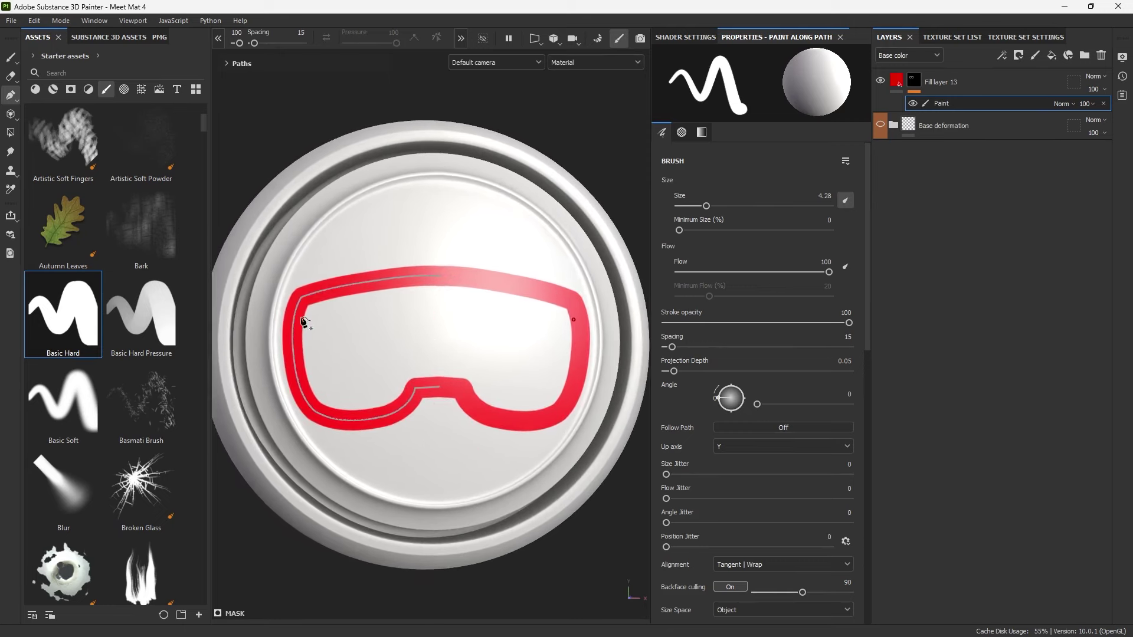
left_click(415, 220)
left_click(379, 246)
left_click(380, 337)
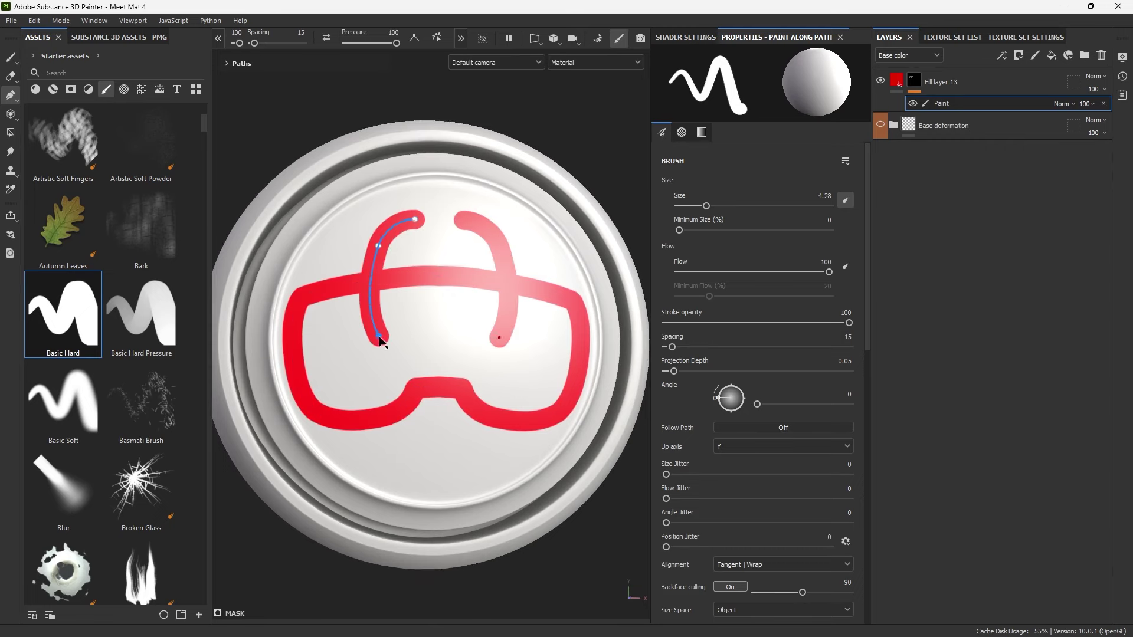
key("Escape")
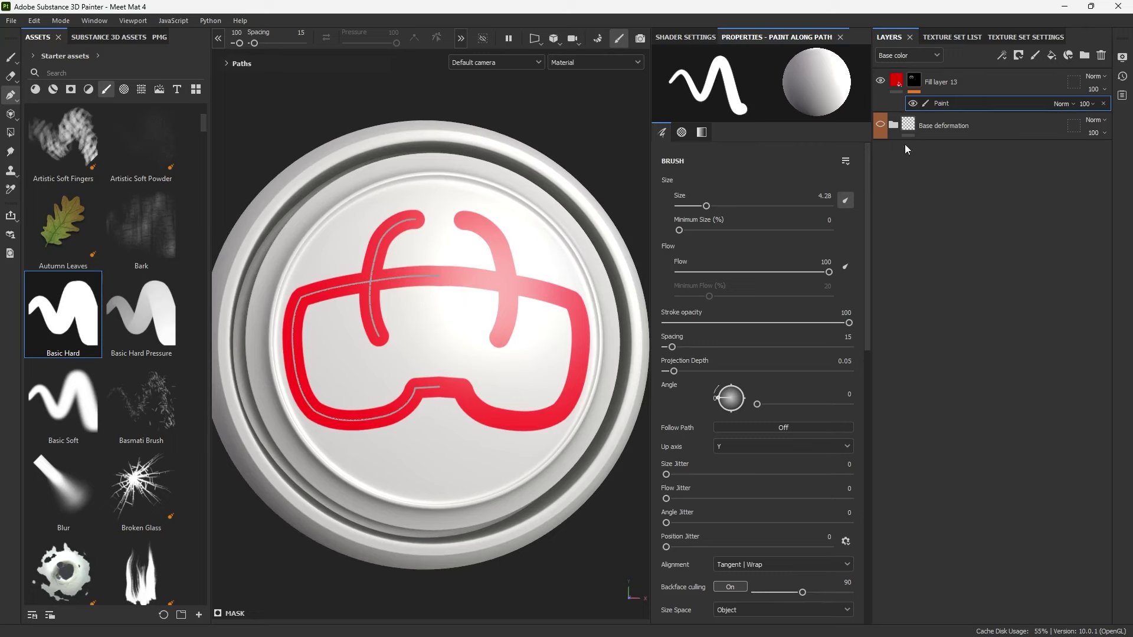
Hide the second path and delete it, keeping only the goggle outline path.
left_click(239, 63)
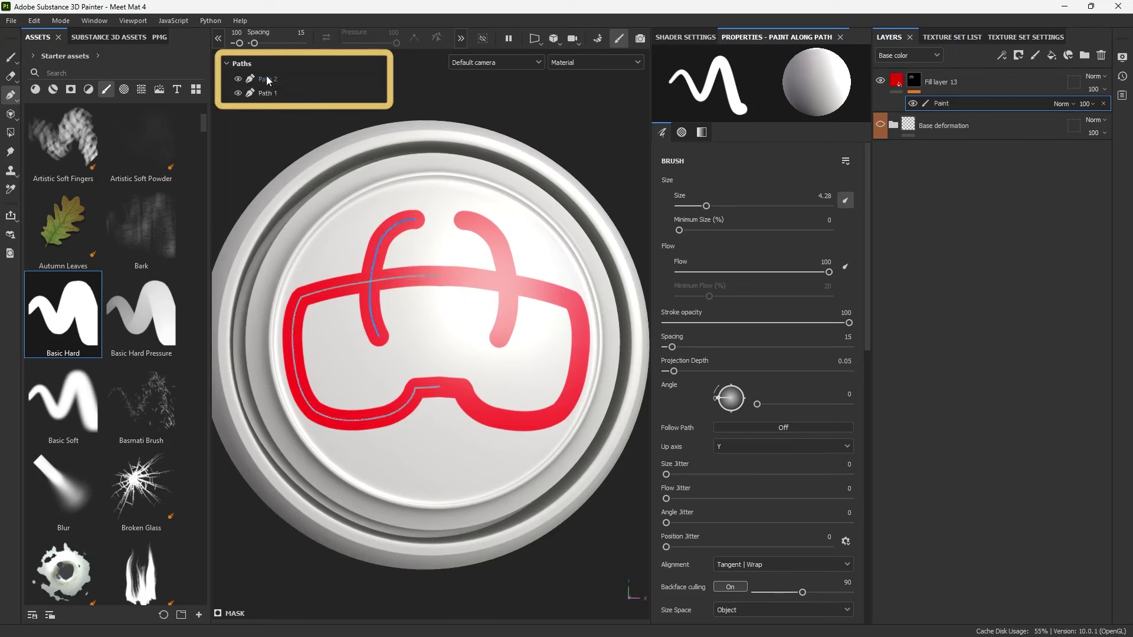
left_click(267, 80)
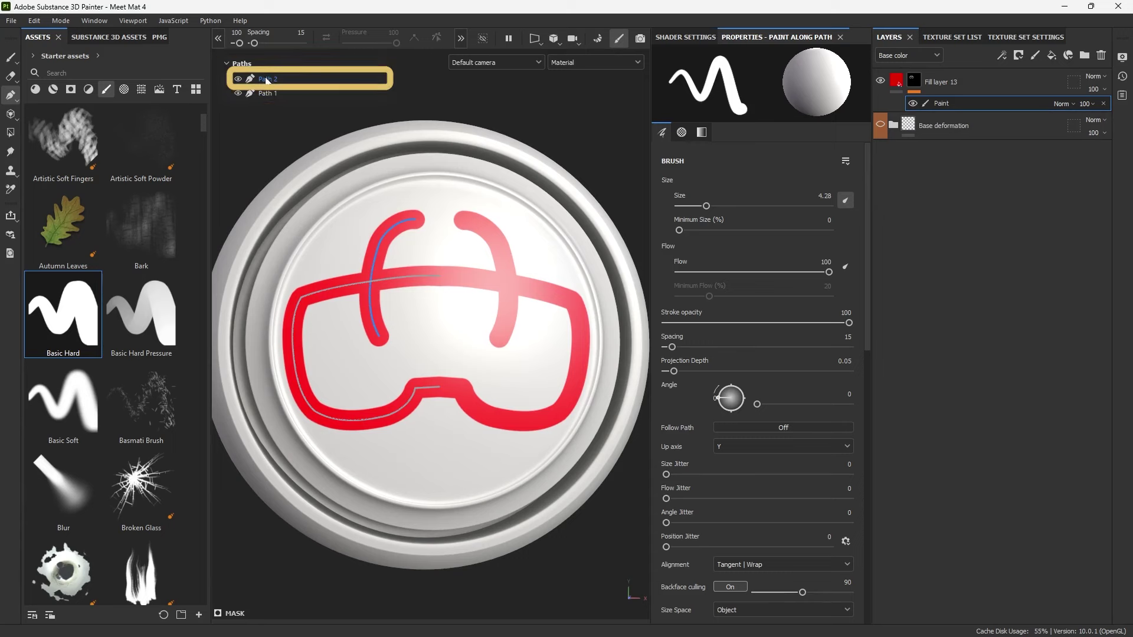
left_click(239, 79)
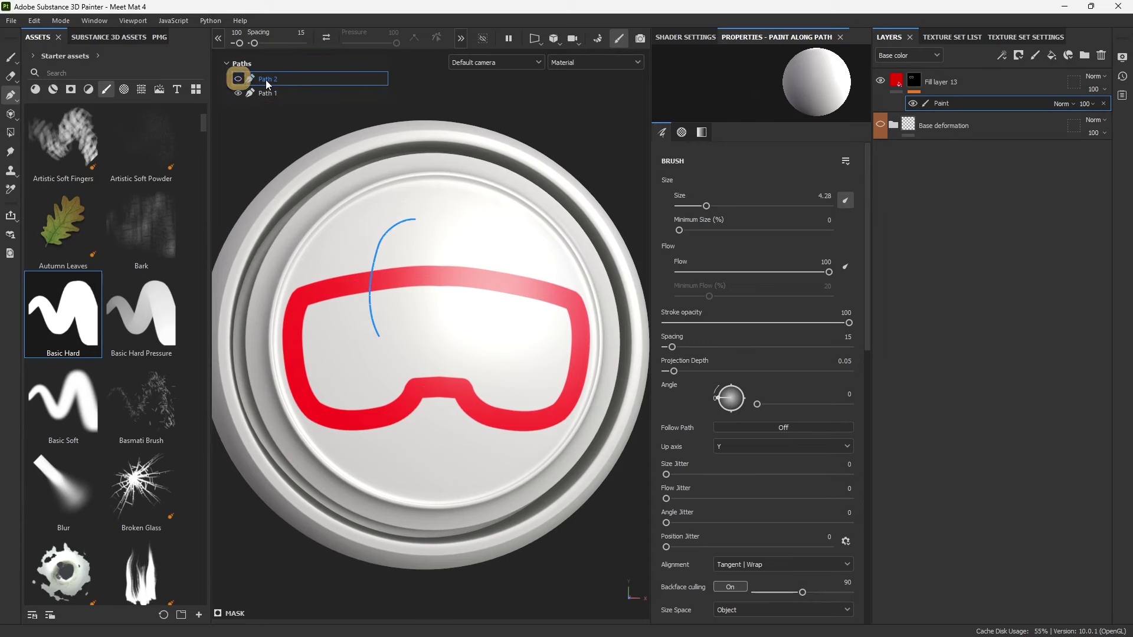
key("Delete")
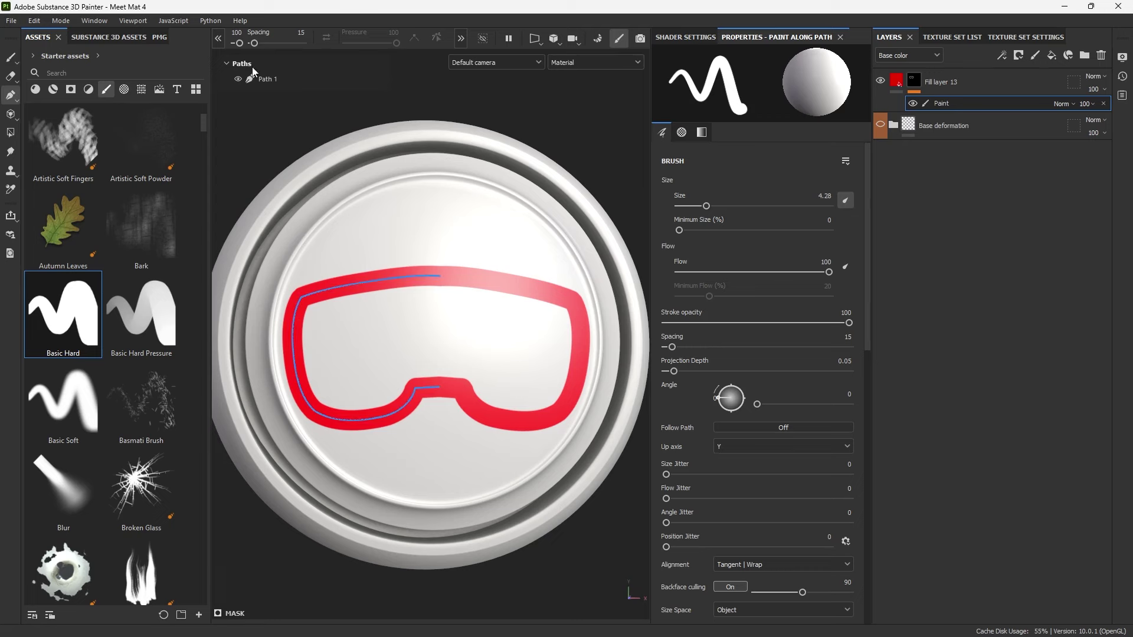
left_click(245, 77)
left_click(228, 63)
Turn off the fill layer's color channel and set its height to 0.1877.
left_click_drag(564, 312, 601, 258, "alt")
scroll(588, 258, "up", 2)
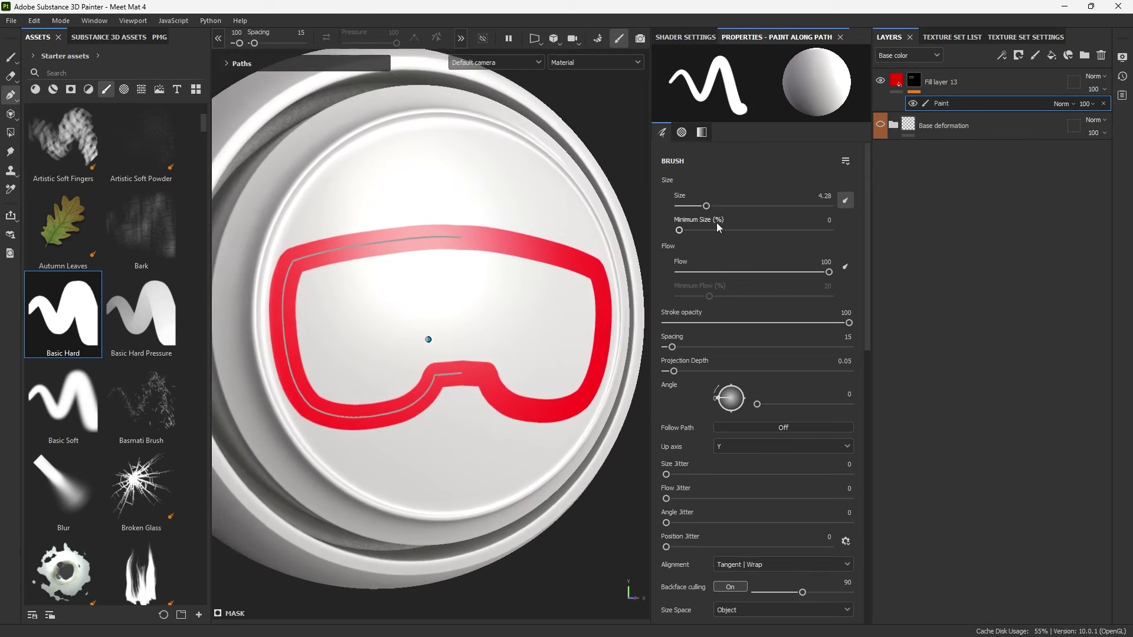
left_click(889, 84)
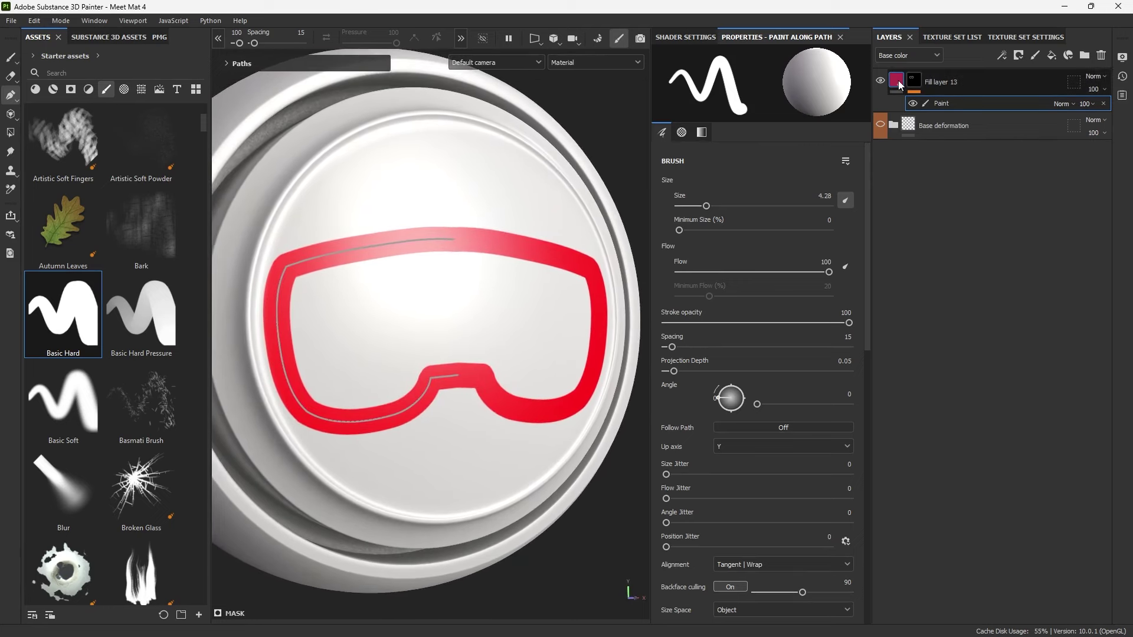
left_click(897, 81)
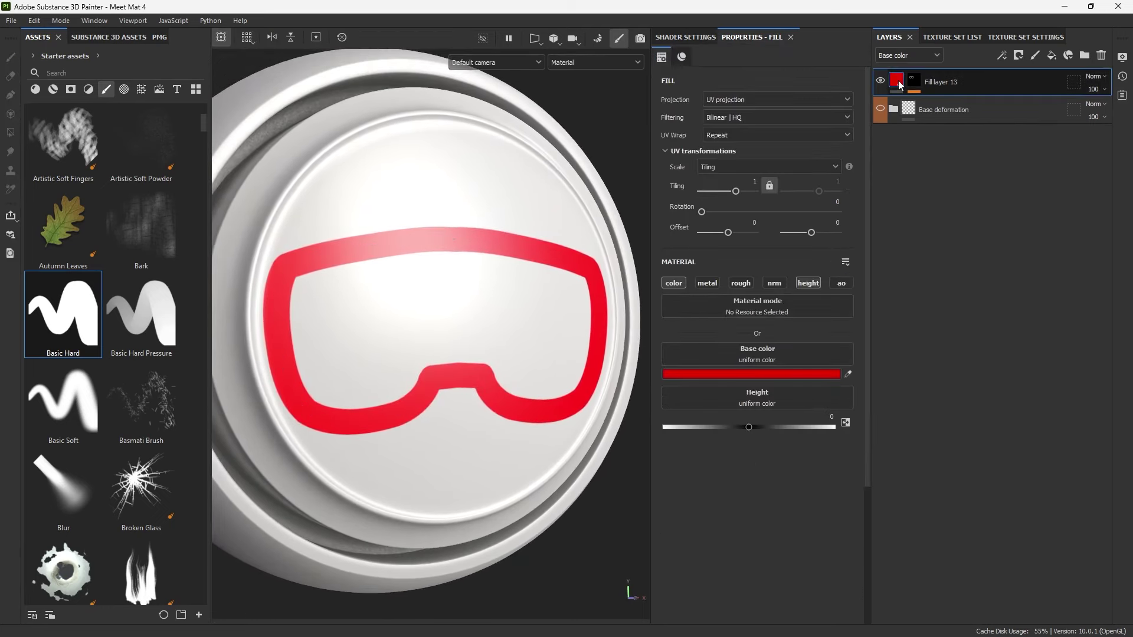
left_click(674, 284)
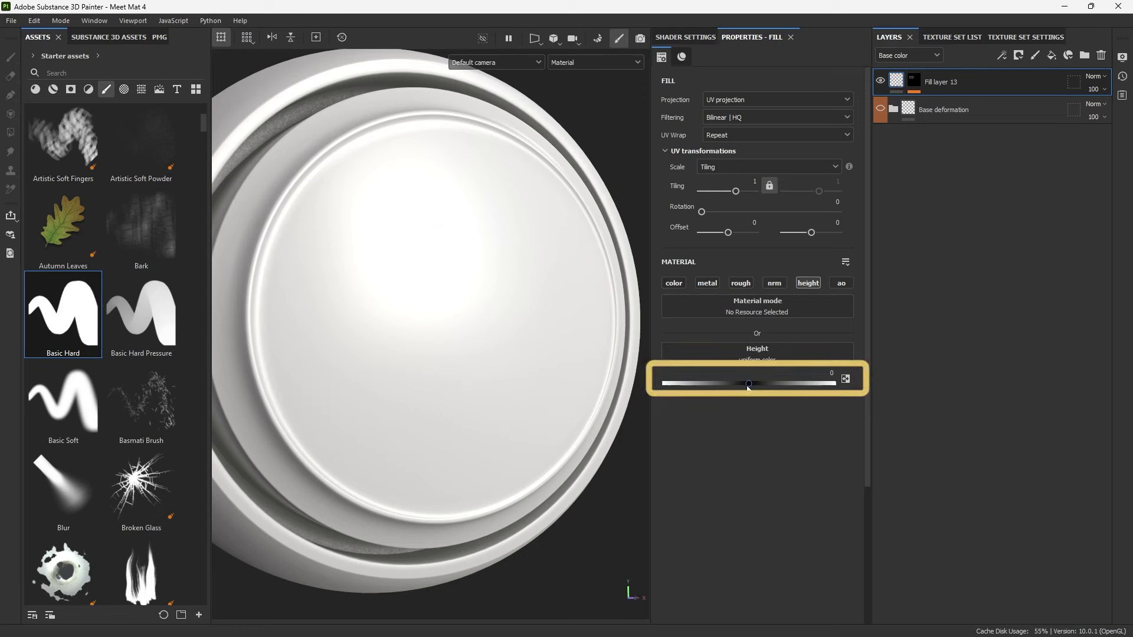
mouse_move(748, 384)
left_mouse_down()
mouse_move(776, 385)
mouse_move(766, 383)
left_mouse_up()
Inspect the raised goggle edges up close and check the shader's displacement and tessellation settings.
left_click_drag(431, 334, 472, 231, "alt")
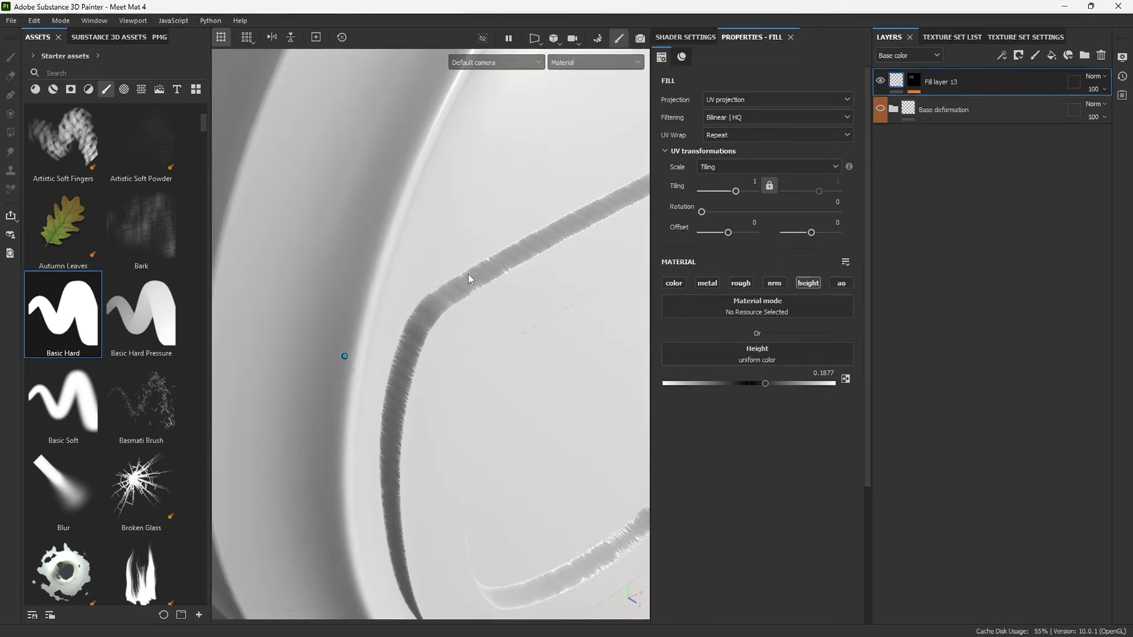
scroll(455, 286, "down", 5)
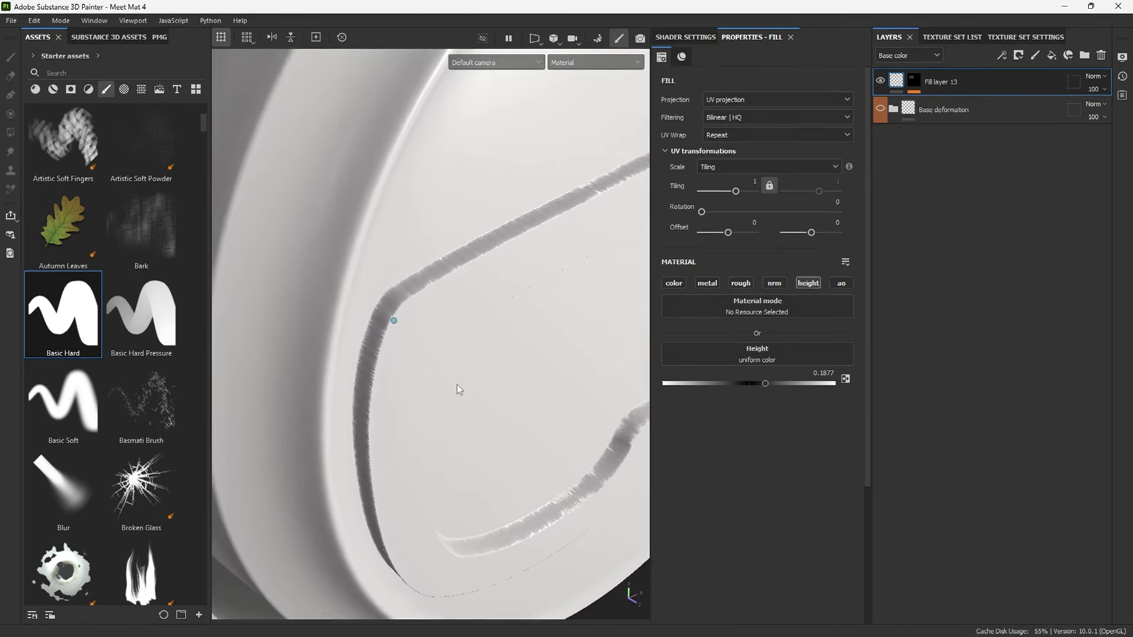
left_click(687, 36)
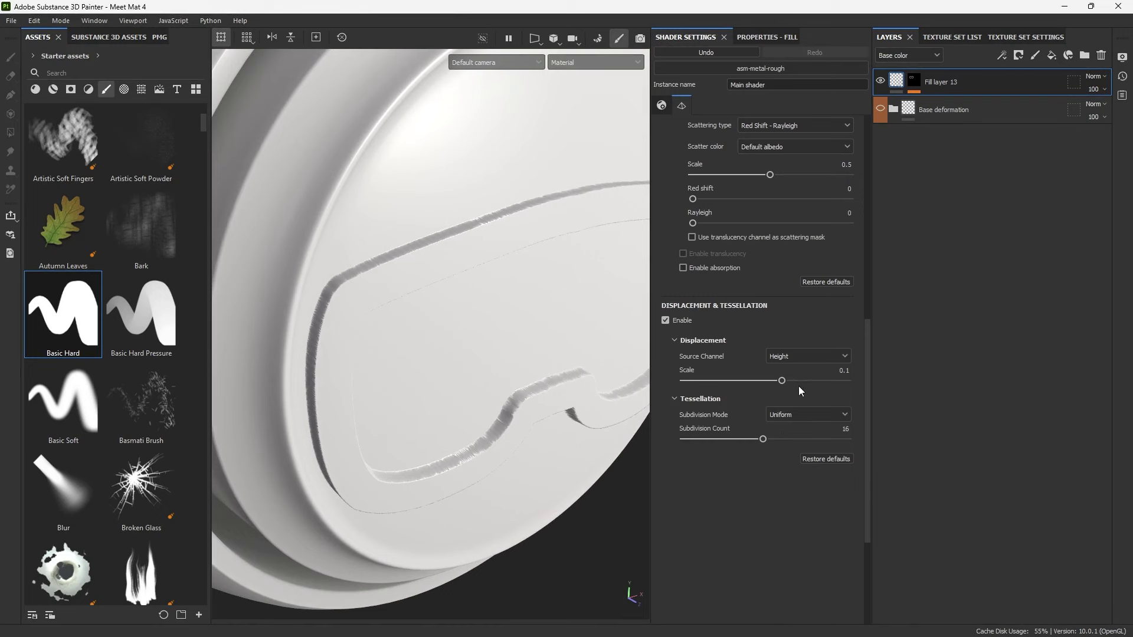
left_click(784, 36)
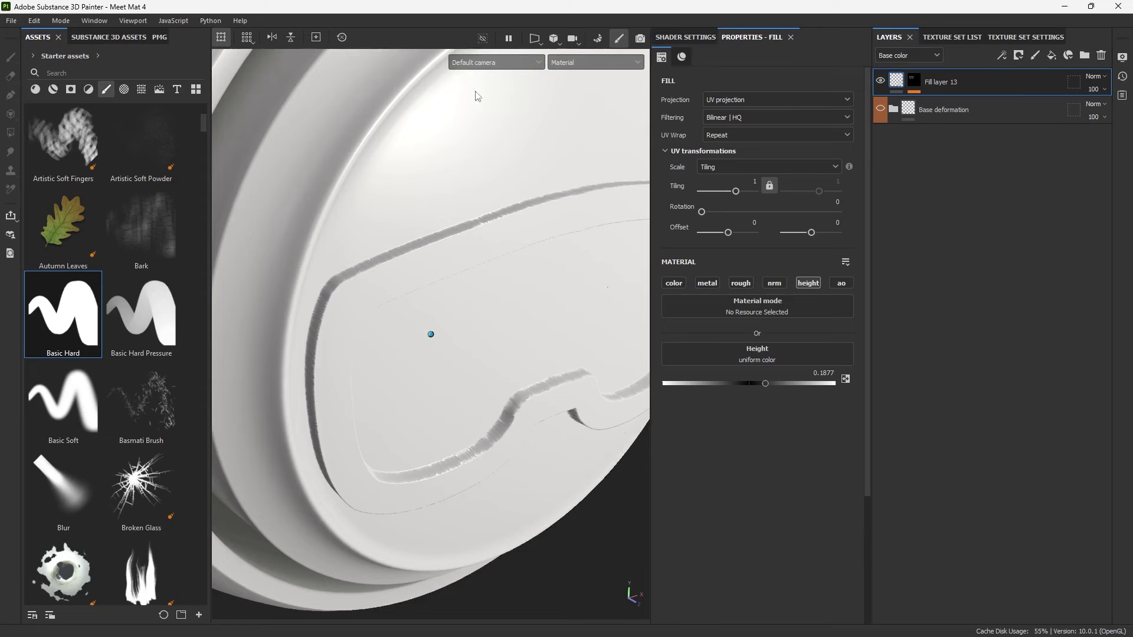
Set the fill layer's height to 0.1945.
left_click_drag(475, 91, 475, 227, "alt")
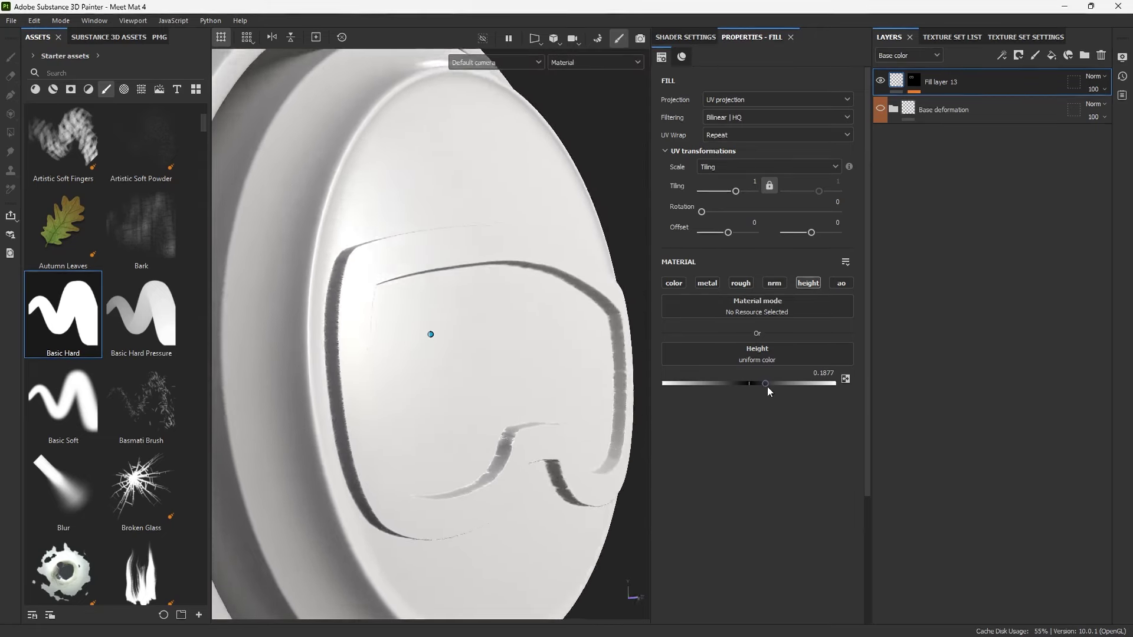
left_click_drag(767, 387, 766, 384)
left_click_drag(402, 301, 457, 324, "alt")
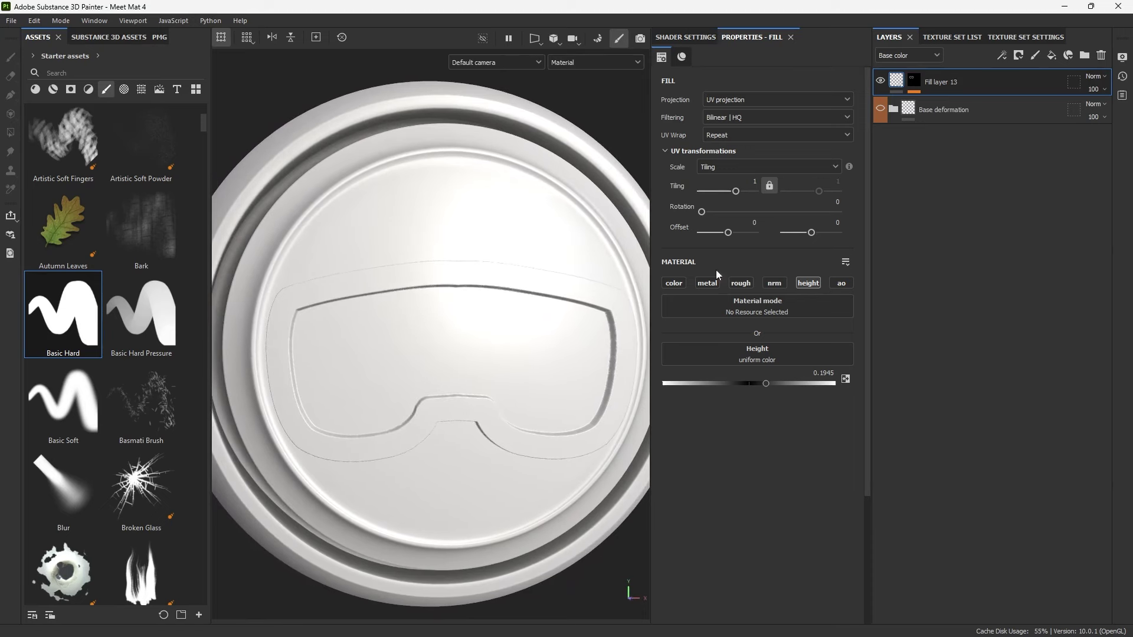
Display only Fill layer 13's mask and examine the painted outline's edges at its upper outer corner.
left_click(914, 82)
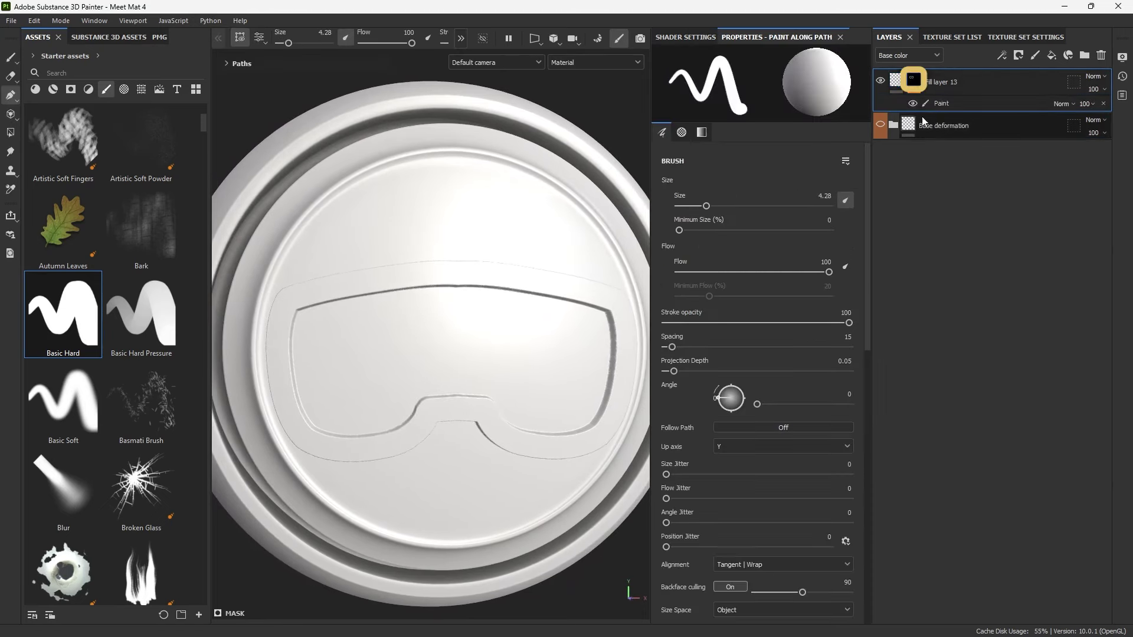
left_click(914, 83, "alt")
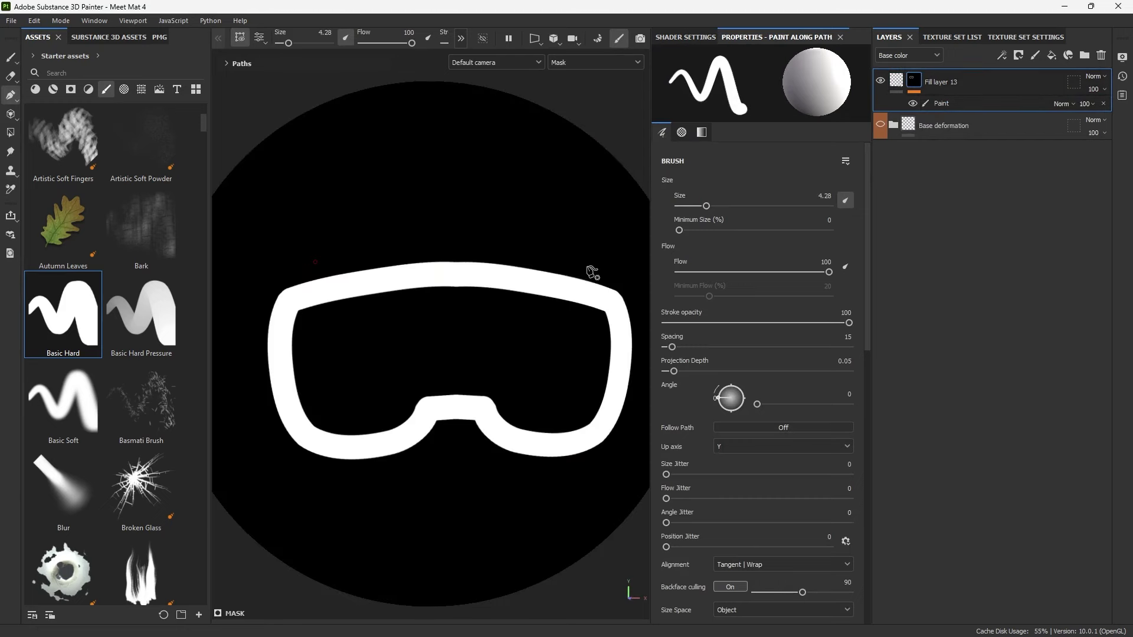
scroll(570, 280, "up", 10)
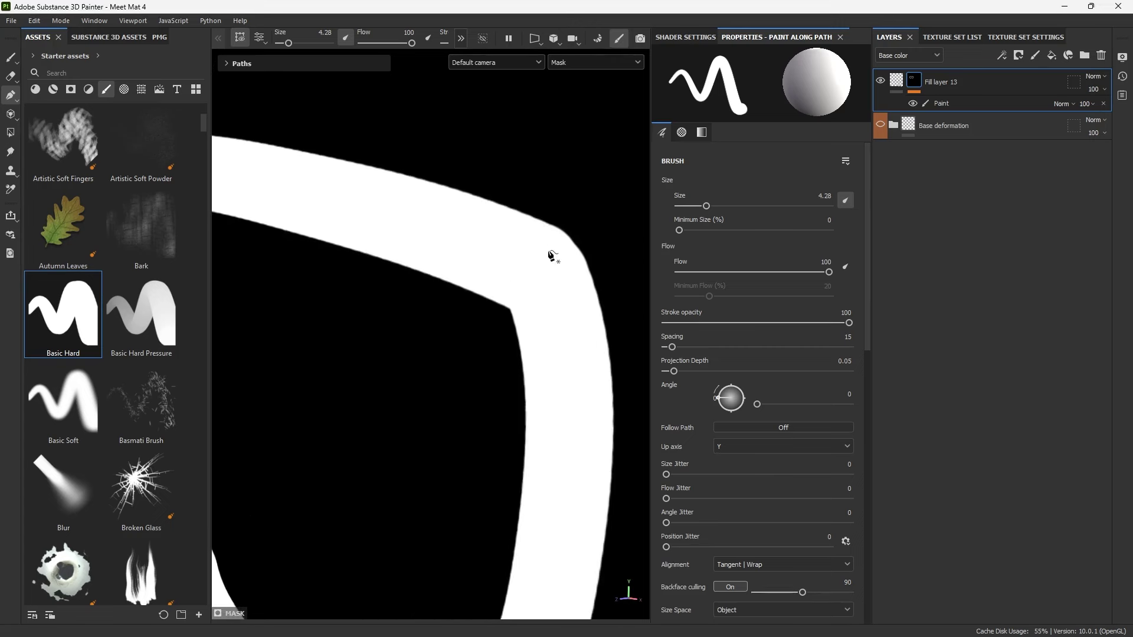
scroll(537, 252, "up", 1)
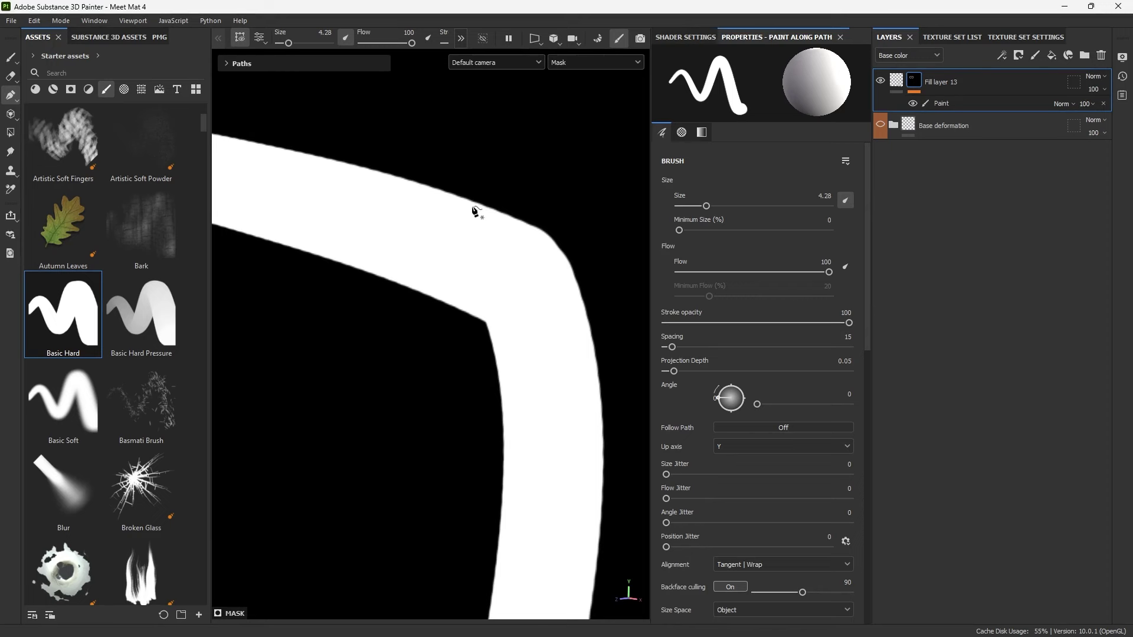
scroll(479, 212, "down", 1)
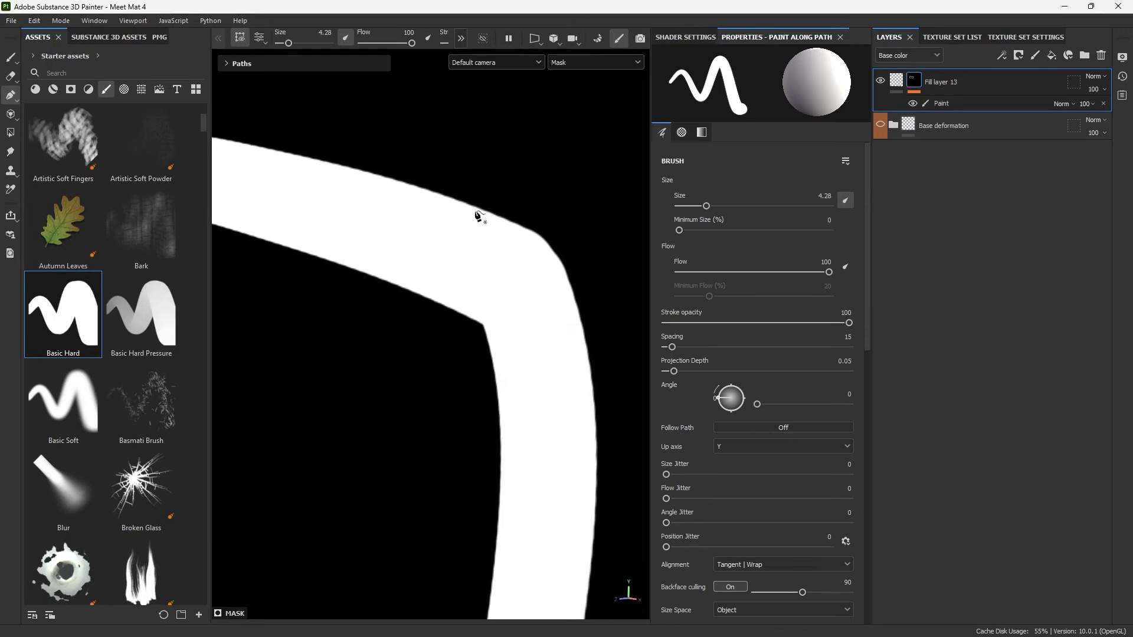
Add an empty filter above the paint effect in Fill layer 13's mask.
left_click(932, 105)
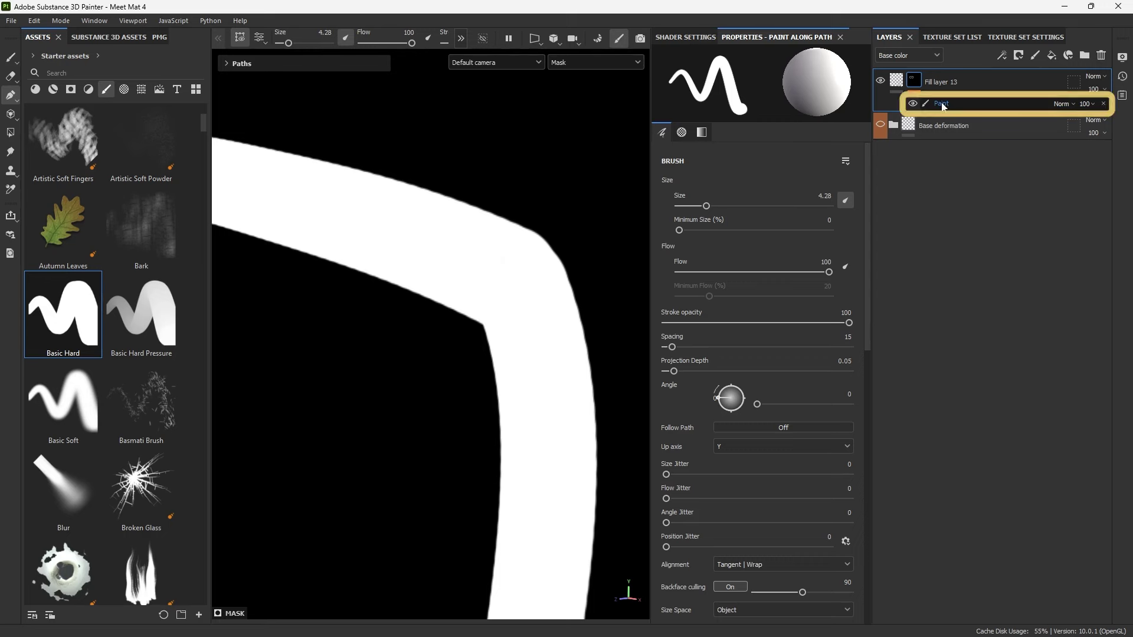
left_click(1002, 58)
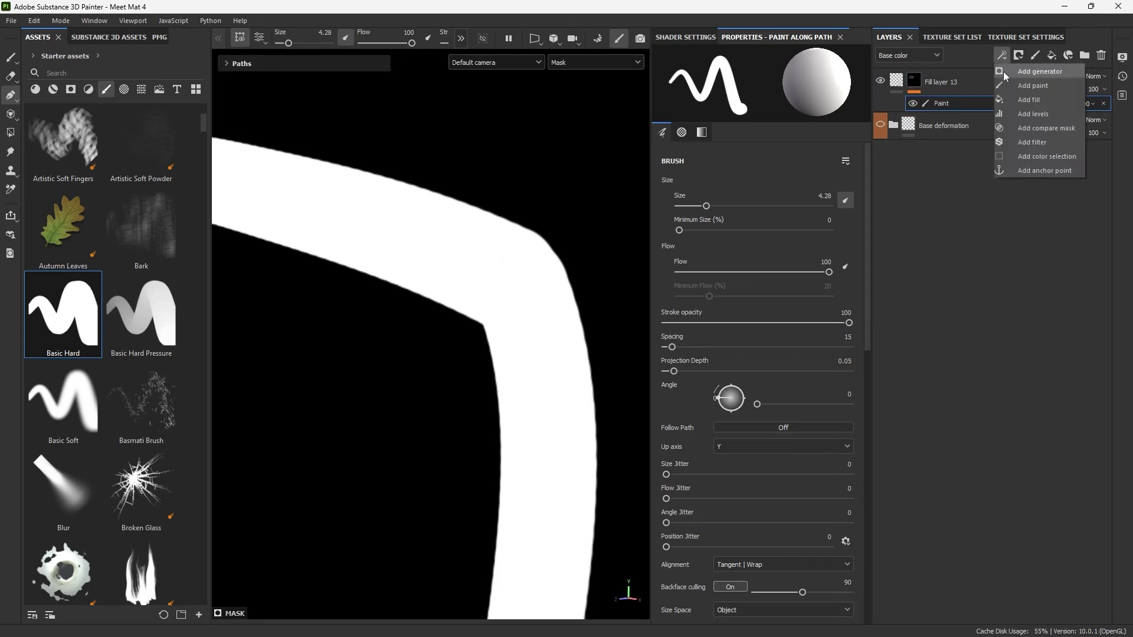
left_click(1032, 143)
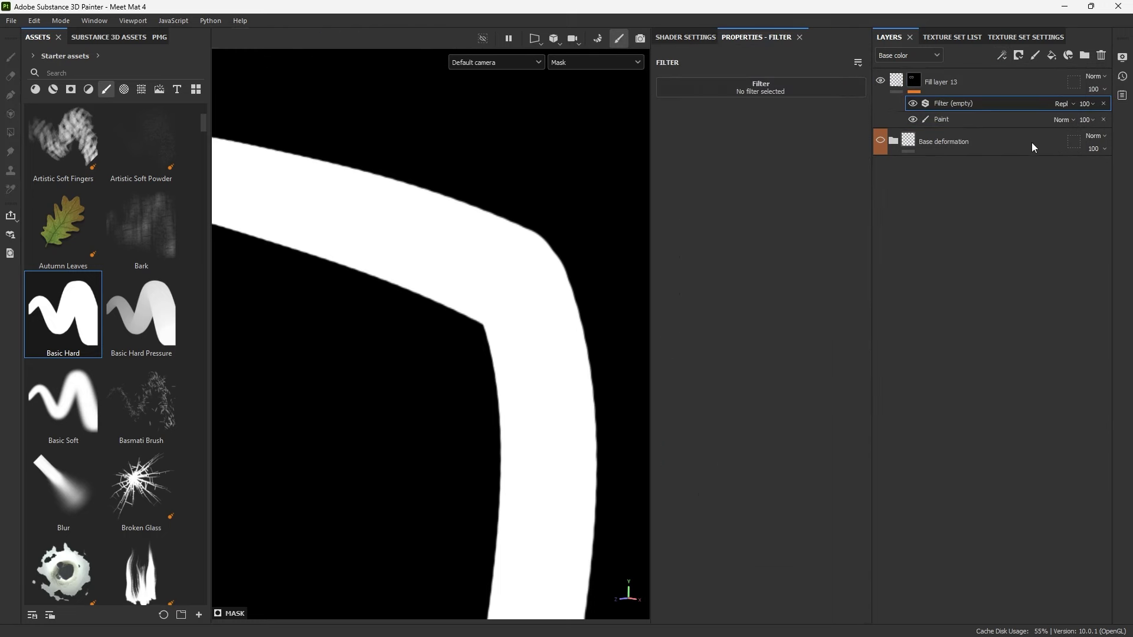
Apply the Blur filter to Fill layer 13's mask and set its intensity to 0.2.
left_click(721, 87)
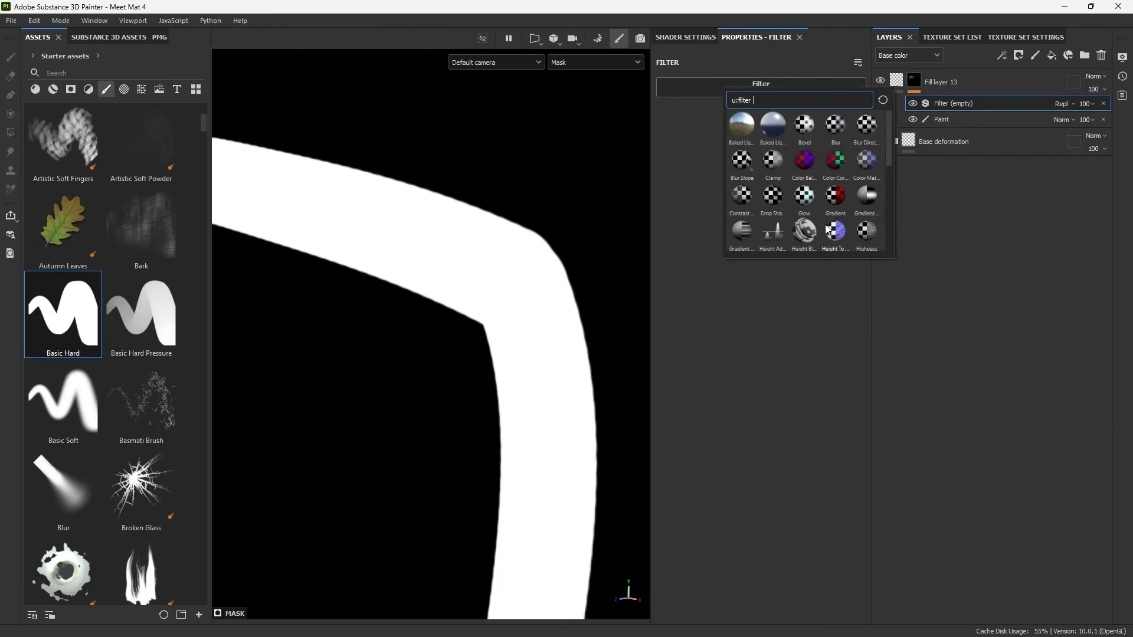
left_click(838, 125)
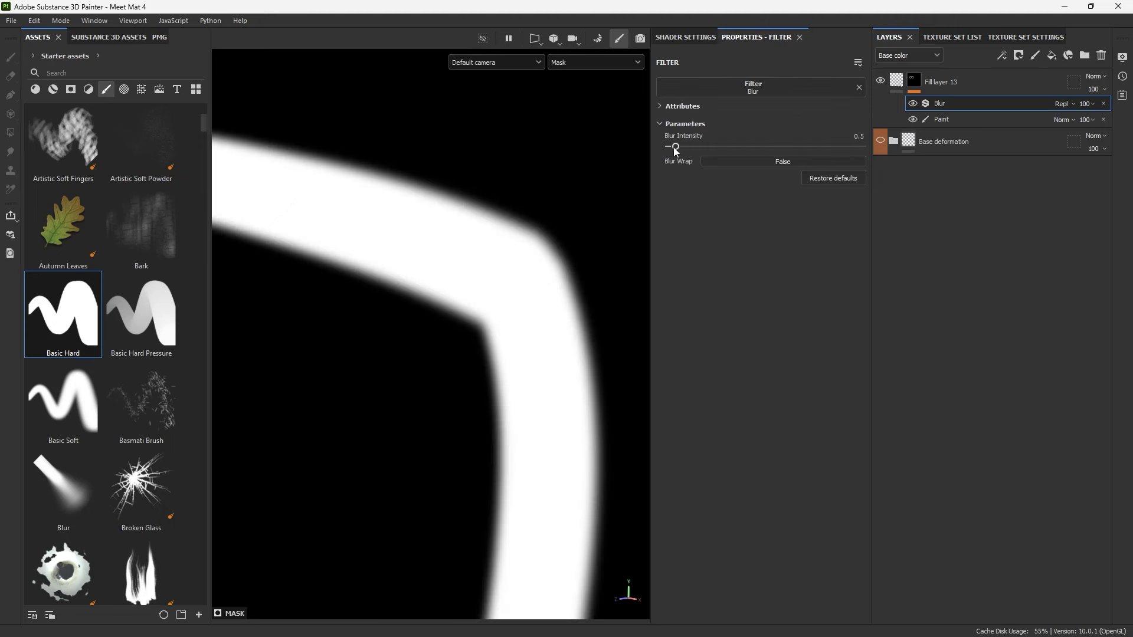
left_click_drag(676, 150, 673, 149)
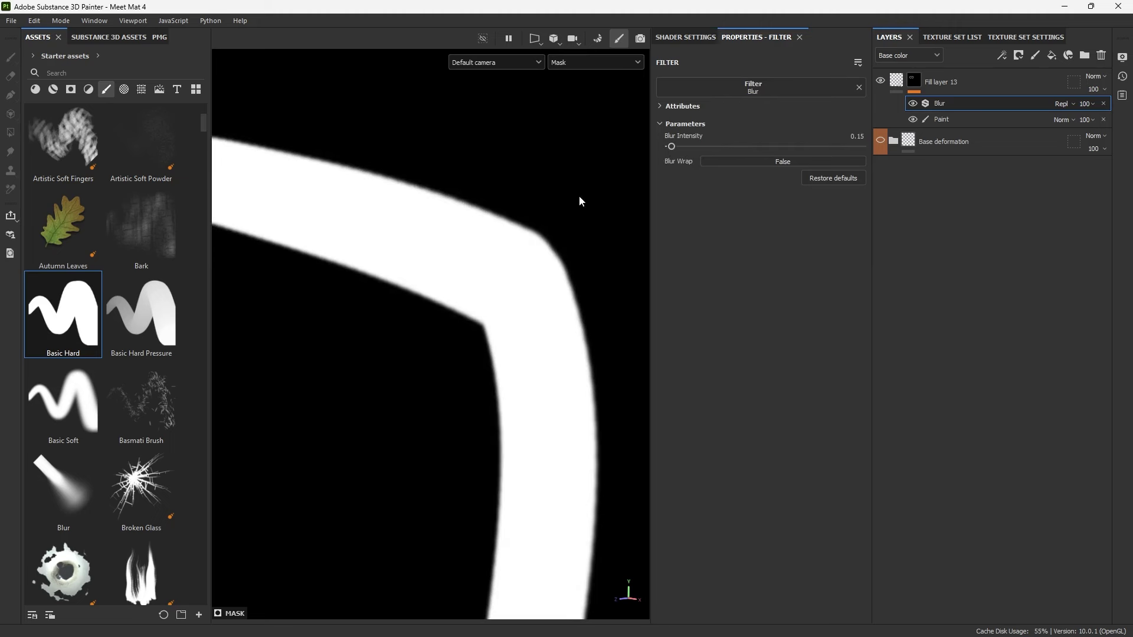
scroll(526, 243, "up", 5)
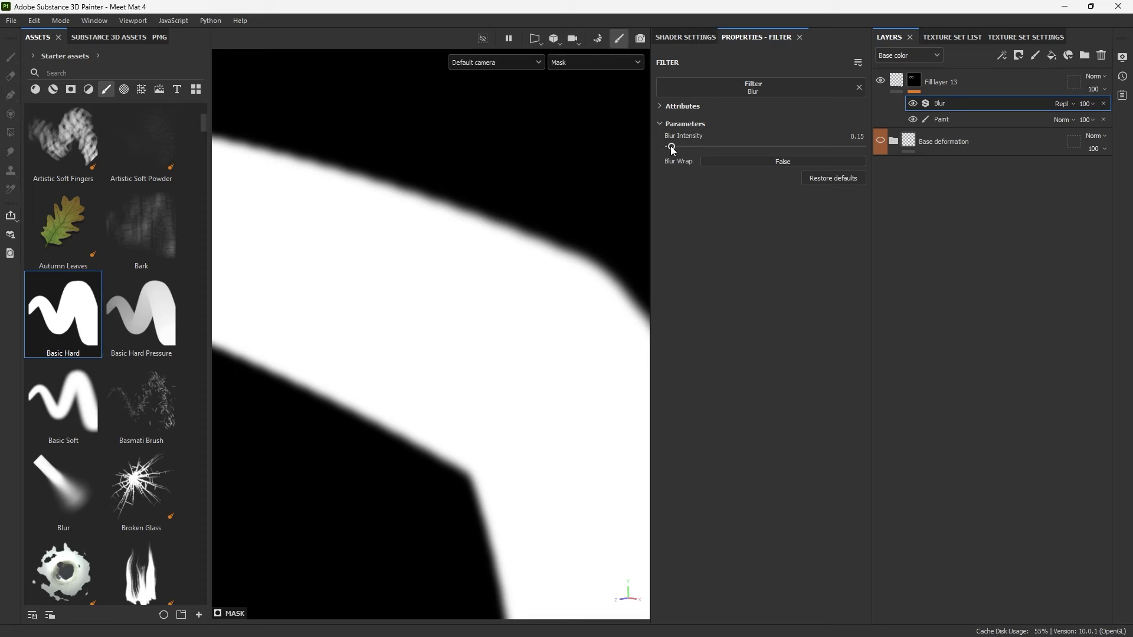
left_click_drag(670, 146, 674, 151)
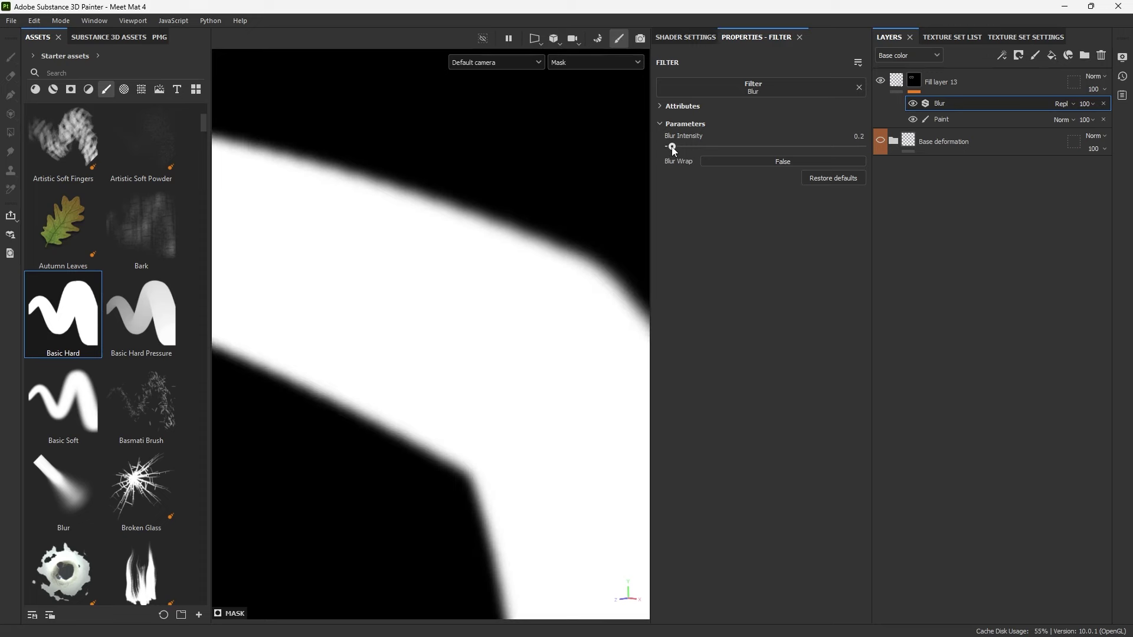
scroll(535, 285, "down", 5)
left_click_drag(535, 286, 462, 217, "alt")
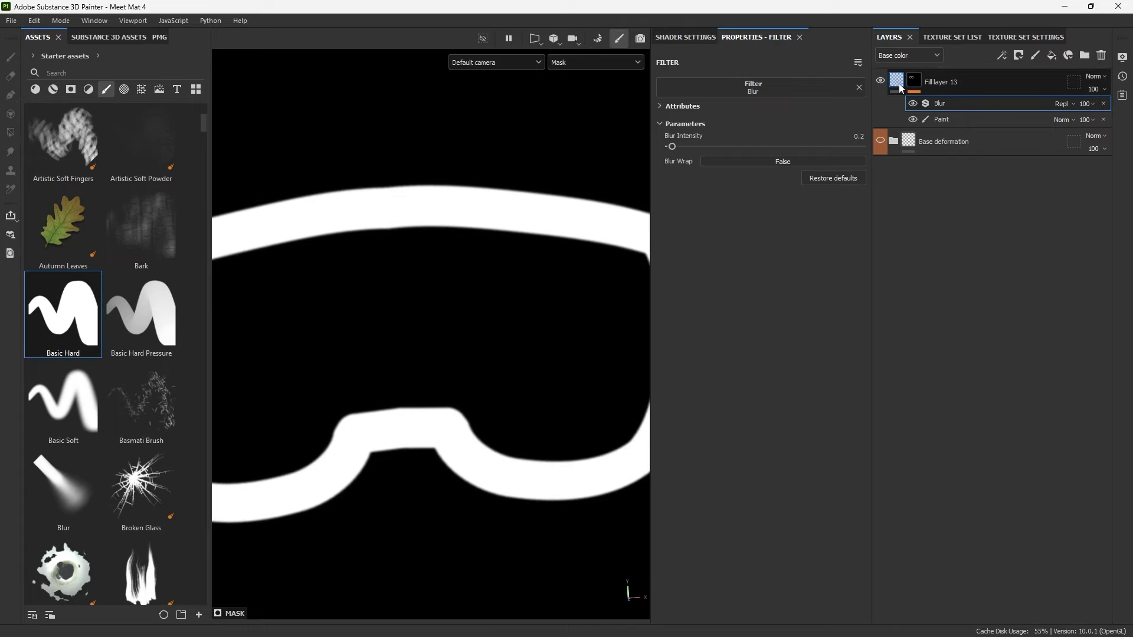
Check the goggle edges in the material view and set the mask's blur intensity to 0.3.
left_click(904, 84)
scroll(558, 284, "down", 3)
left_click_drag(619, 270, 543, 313, "alt")
scroll(546, 302, "up", 4)
left_click(915, 80)
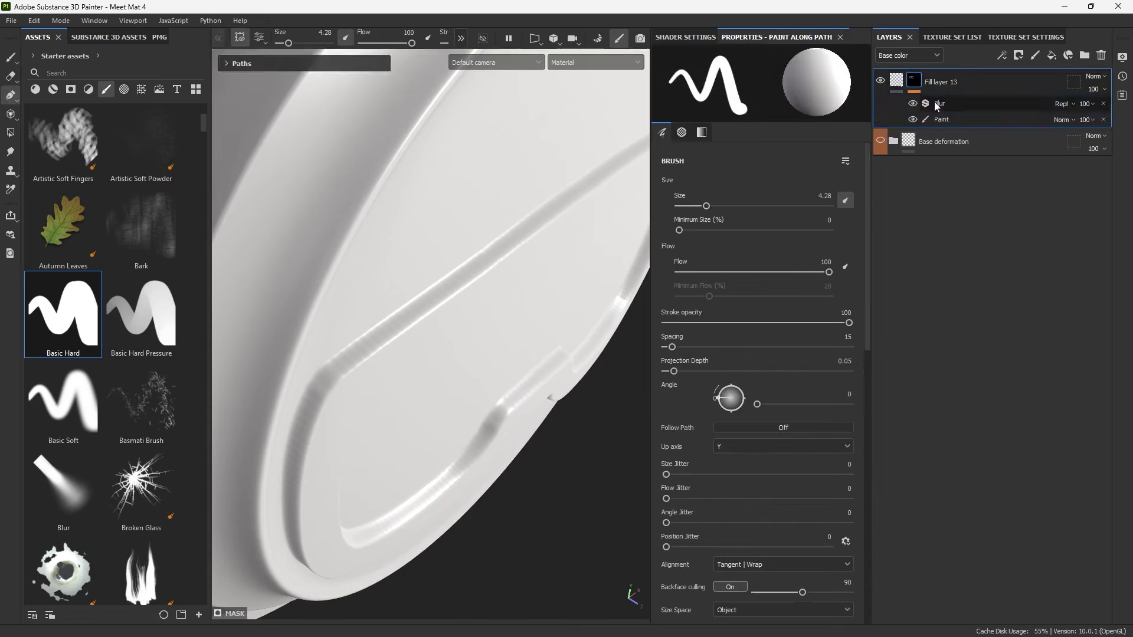
left_click(941, 103)
left_click(675, 147)
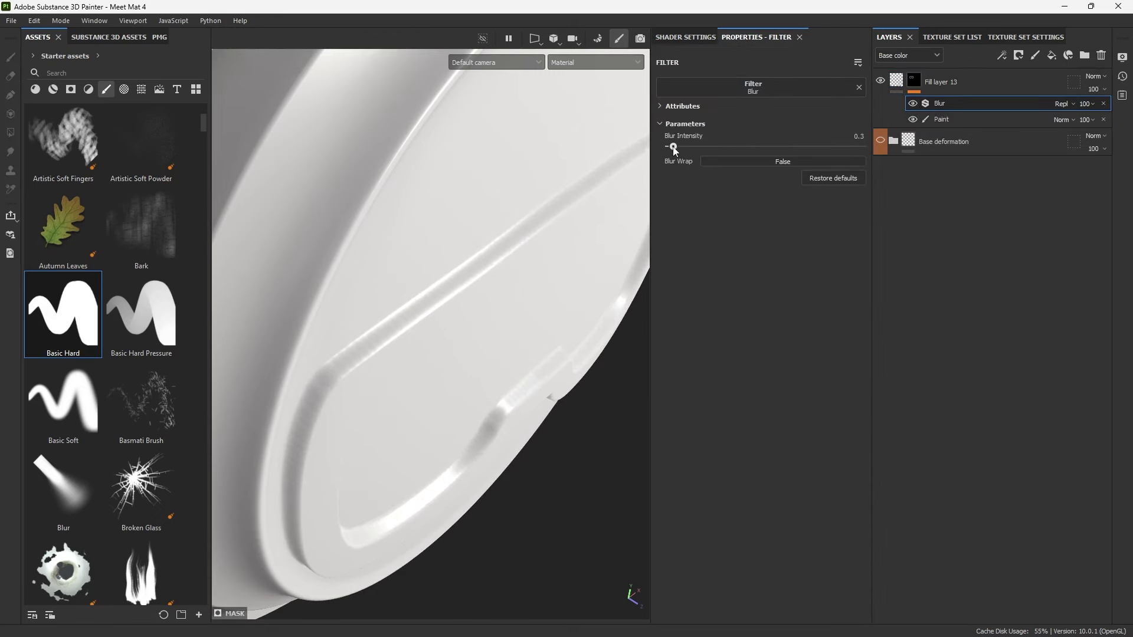
Set Fill layer 13's height to 0.2969 and check the raised goggle outline from the front.
scroll(485, 231, "down", 4)
left_click_drag(566, 195, 454, 301, "alt")
left_click(896, 81)
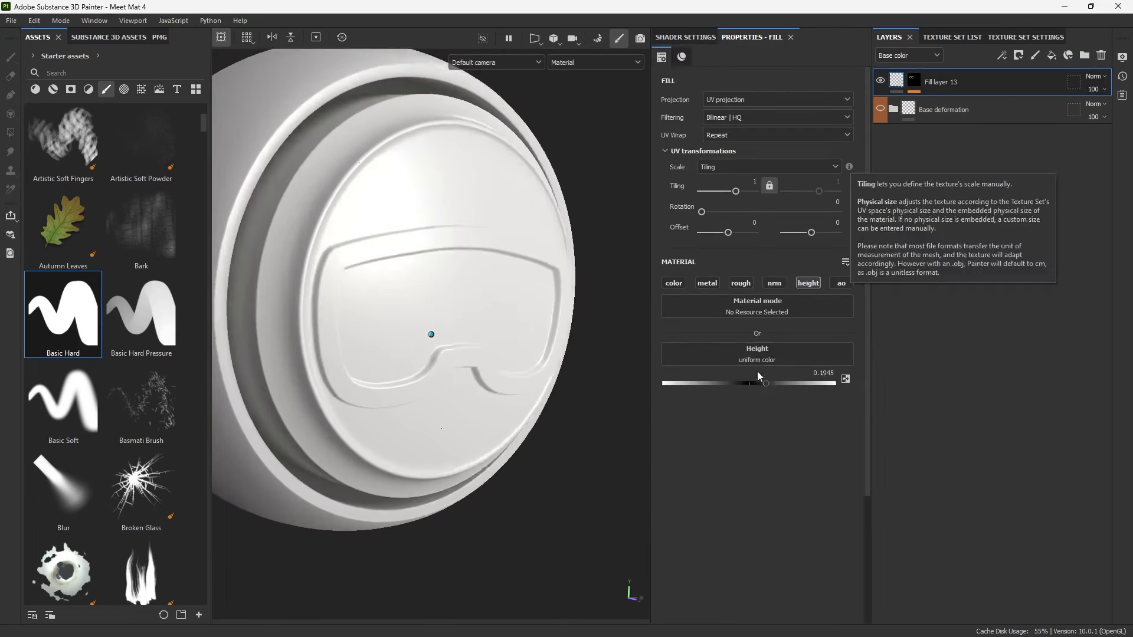
left_click(756, 384)
left_click_drag(757, 384, 773, 374)
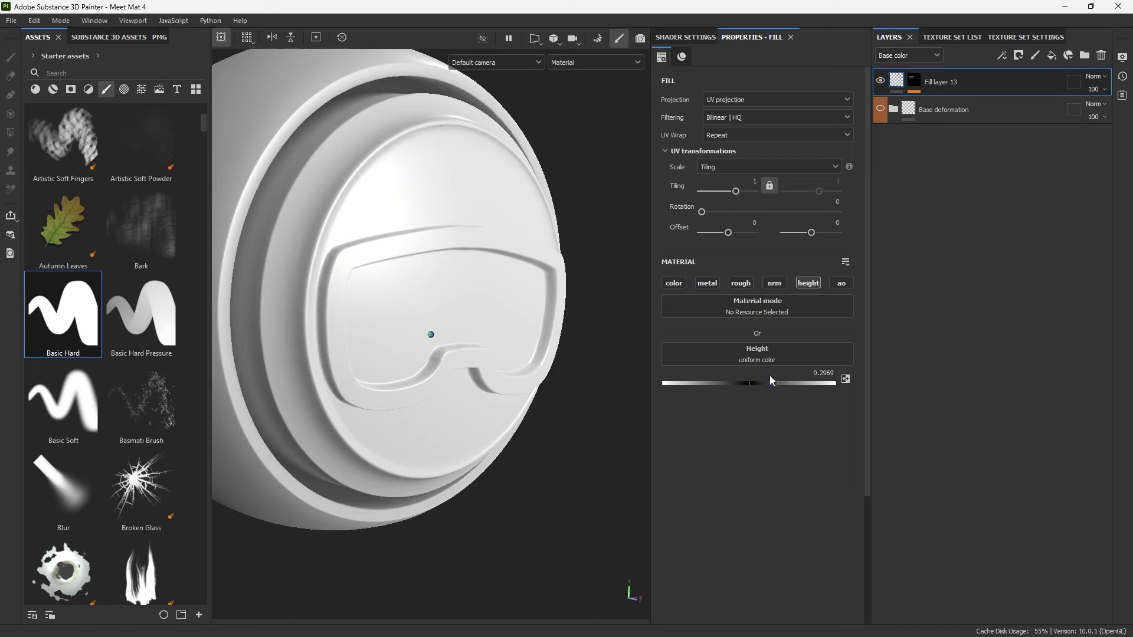
left_click_drag(638, 312, 498, 361, "alt")
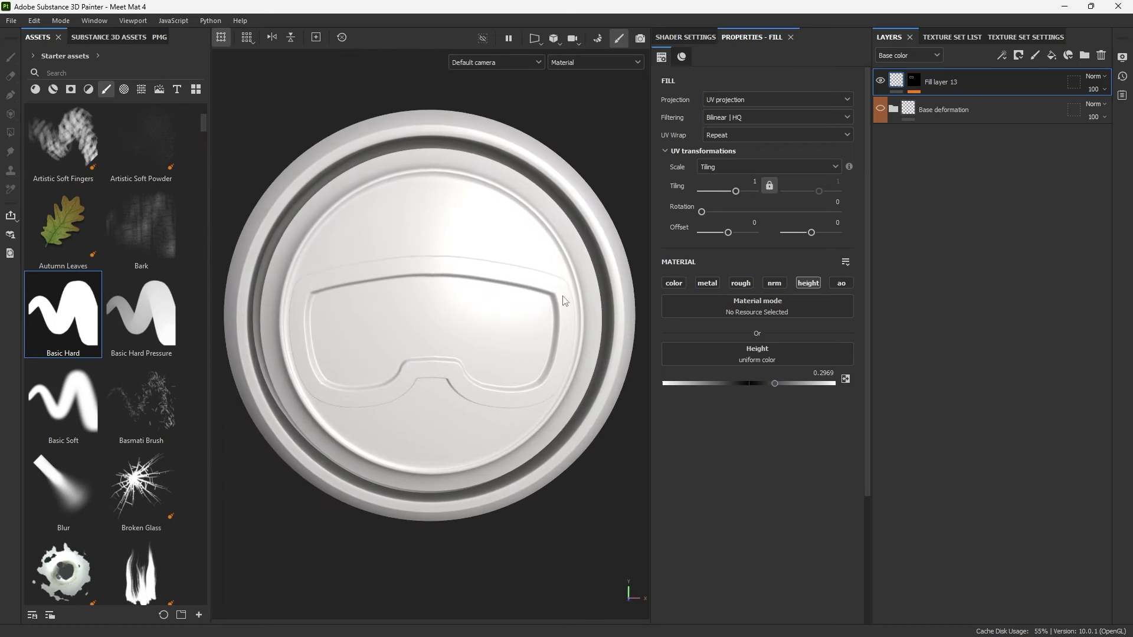
Temporarily display the Base deformation folder in place of Fill layer 13 and examine the reference helmet from the front and side.
left_click(880, 81)
left_click(880, 108)
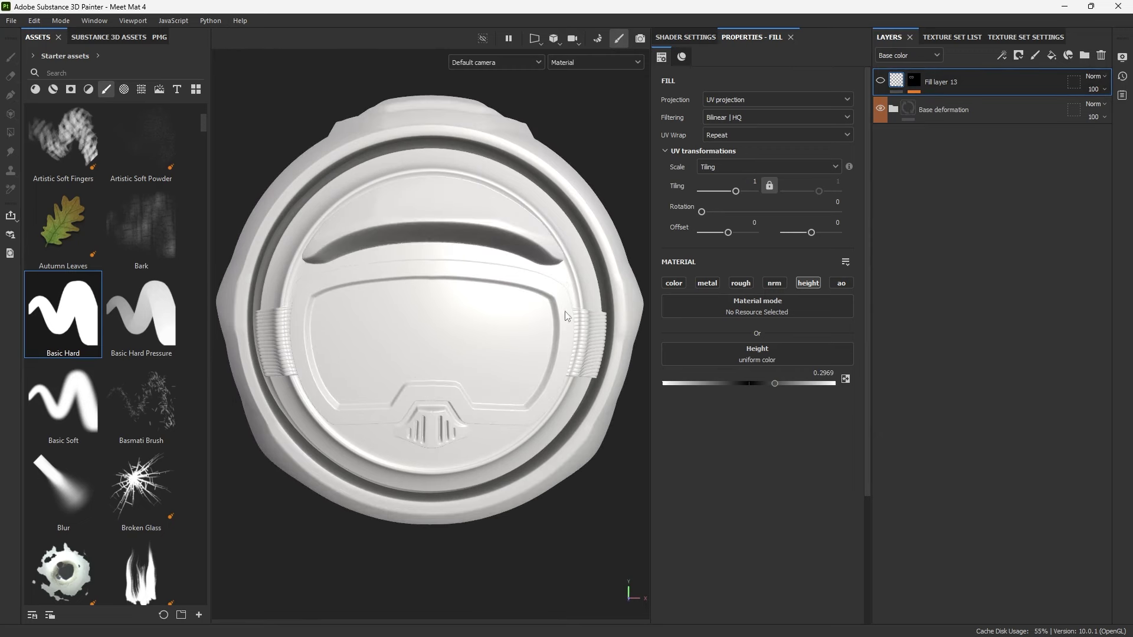
left_click_drag(483, 185, 430, 198, "alt")
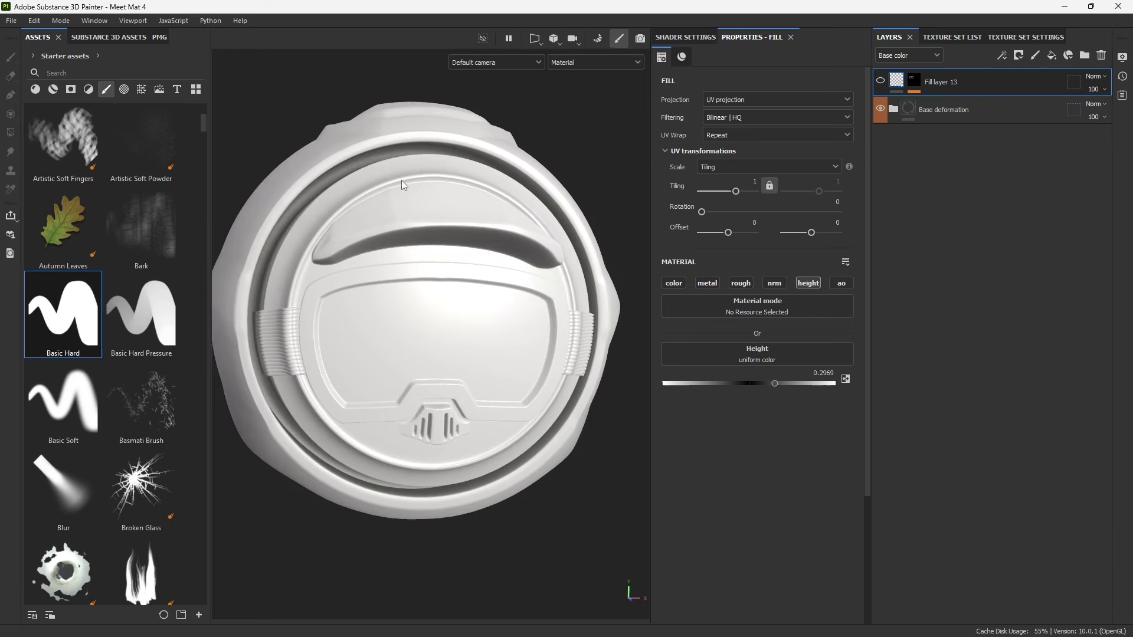
left_click_drag(476, 306, 519, 288, "alt")
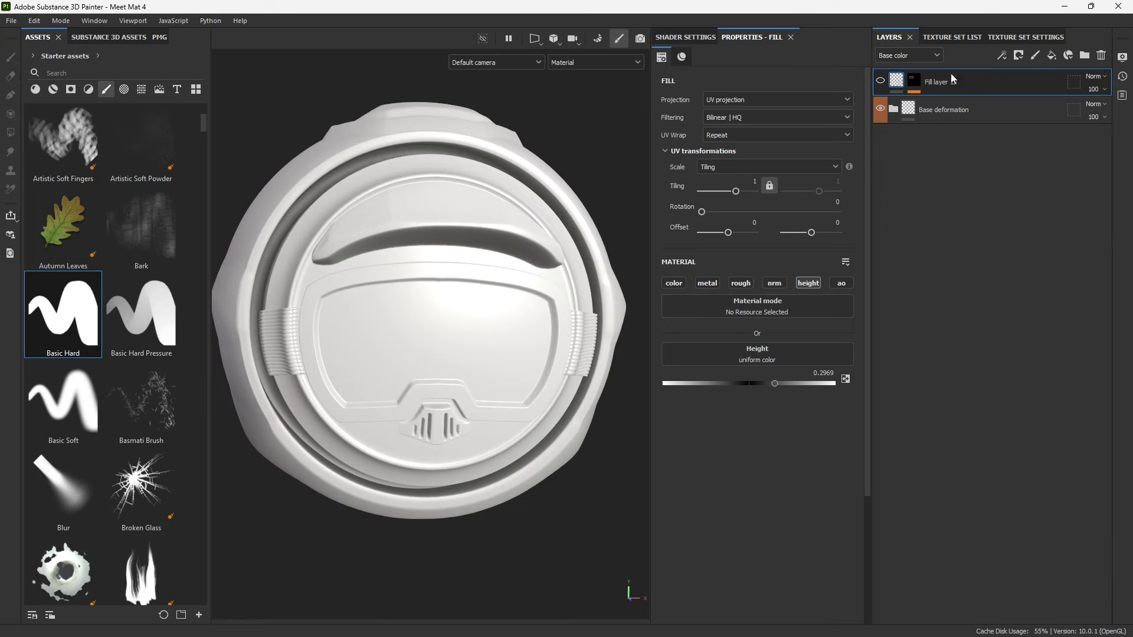
left_click_drag(637, 194, 785, 155, "alt")
left_click_drag(461, 182, 534, 232, "alt")
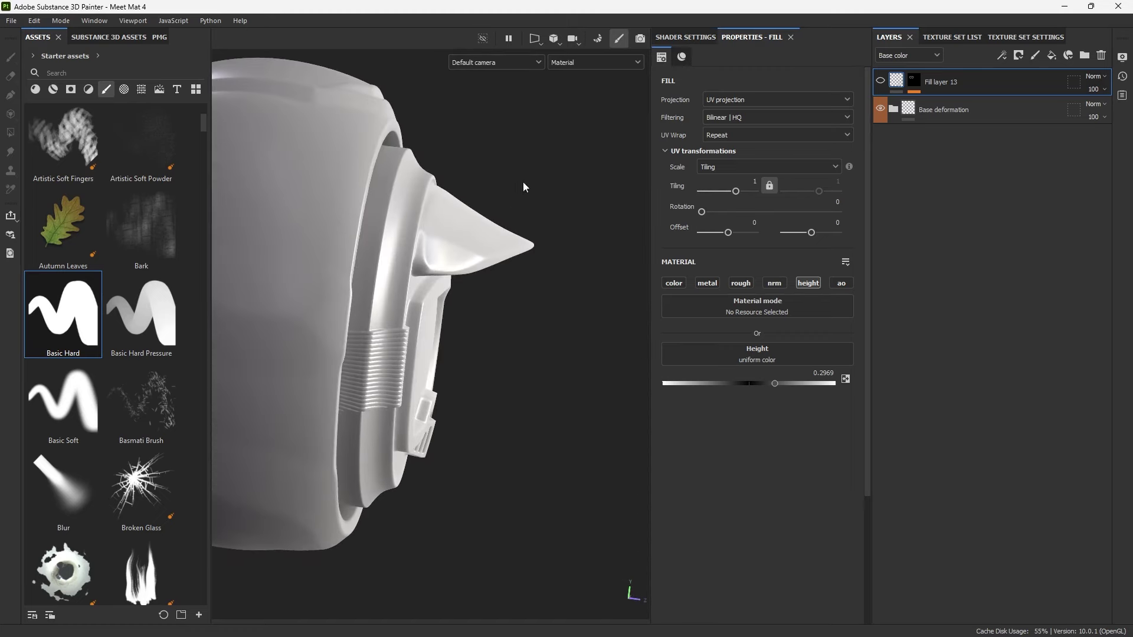
left_click_drag(523, 186, 935, 77, "alt")
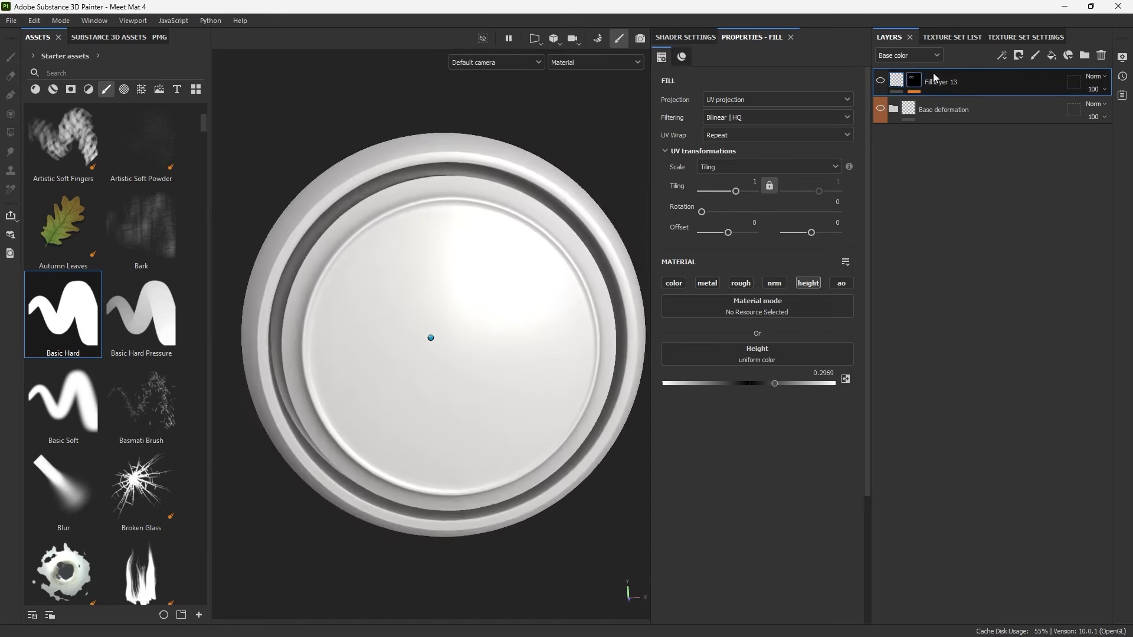
left_click(880, 80)
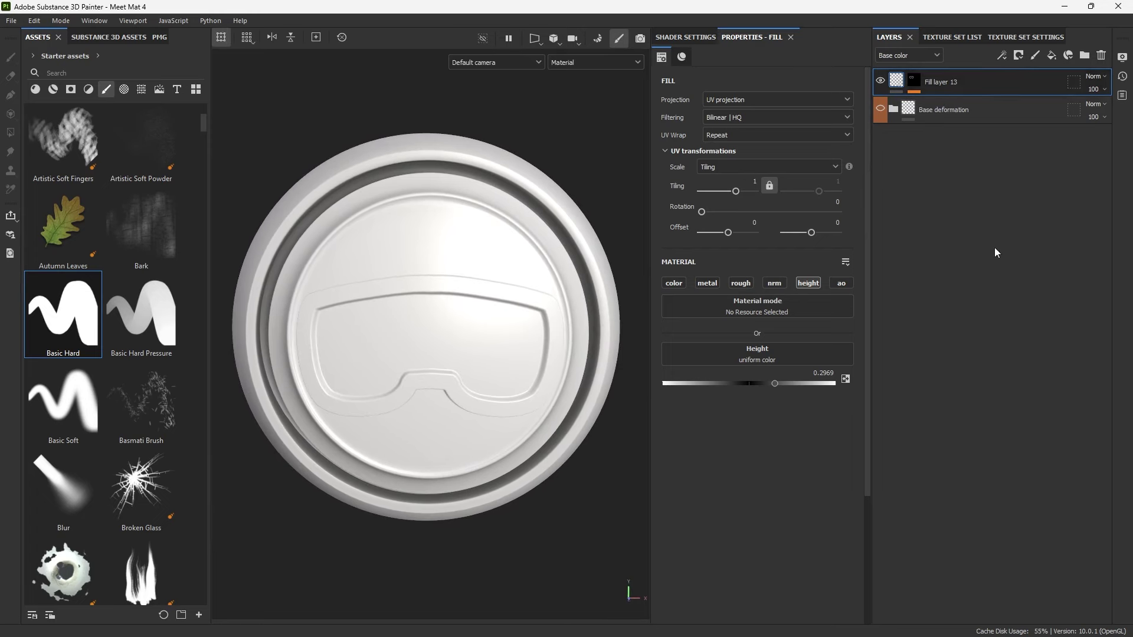
Add a fill layer above Fill layer 13 using only the color and height channels, with a purple base color.
left_click(1051, 55)
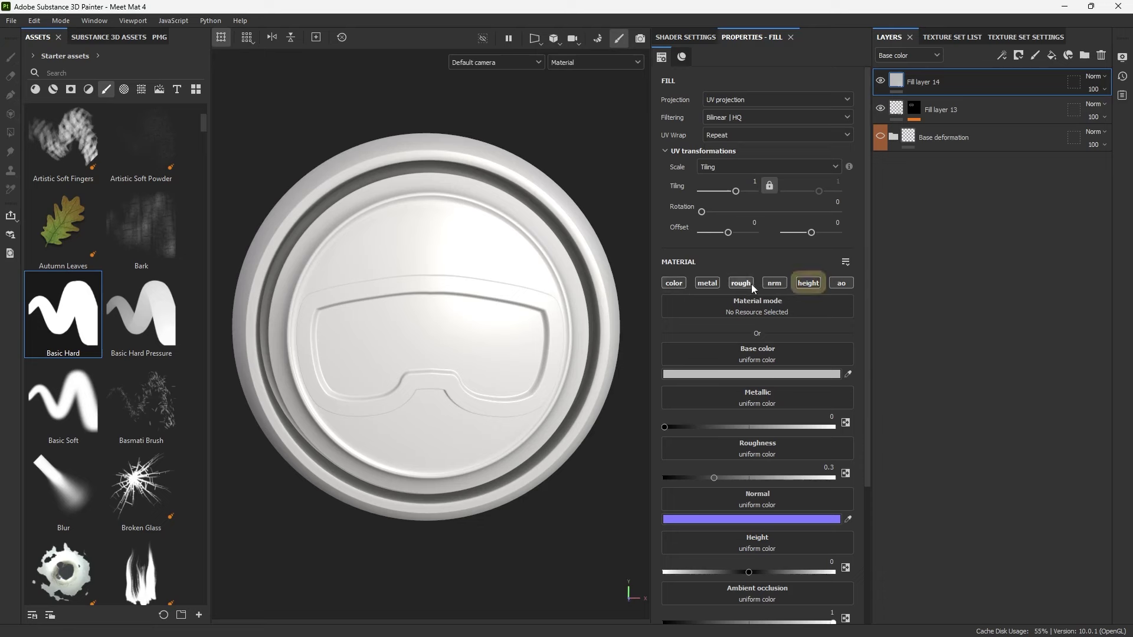
left_click(807, 284)
left_click(674, 283)
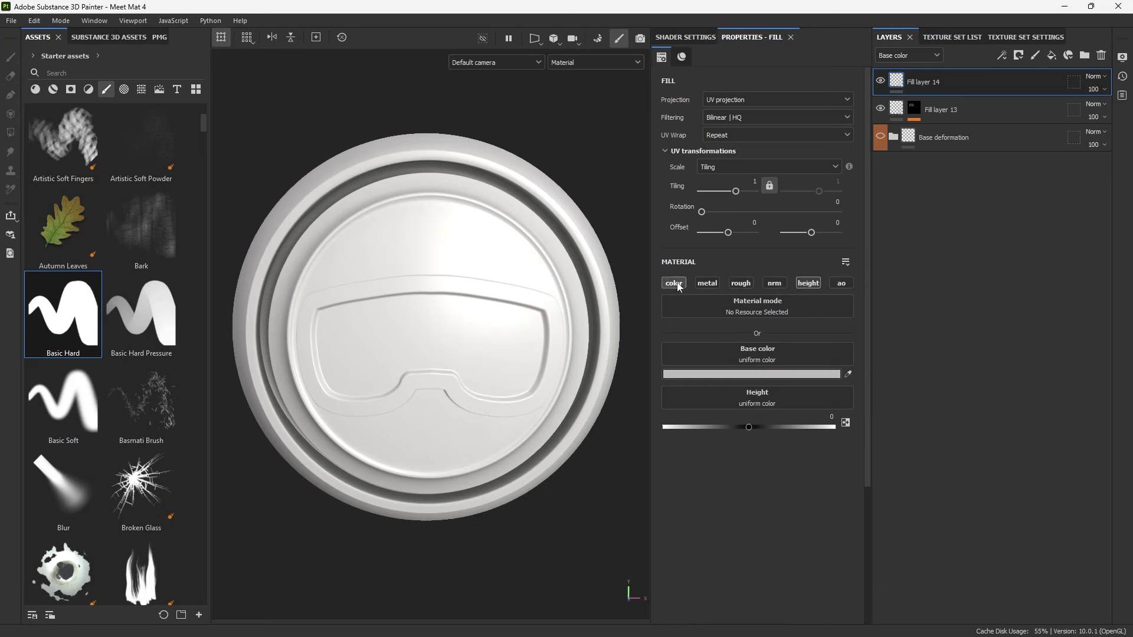
left_click(753, 374)
left_click(918, 453)
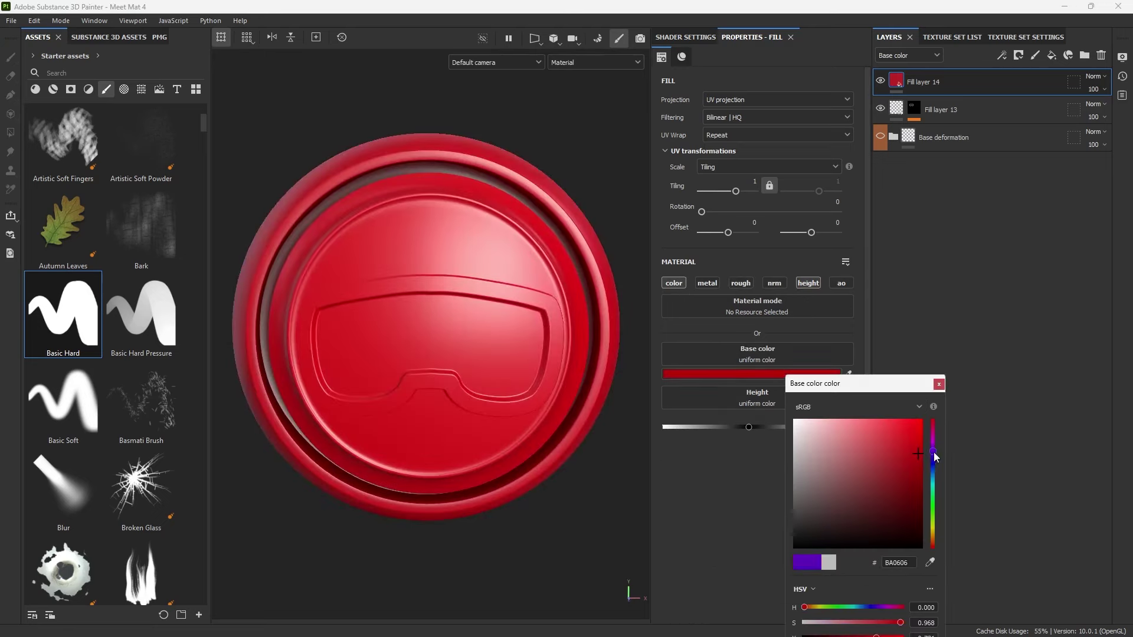
left_click(932, 452)
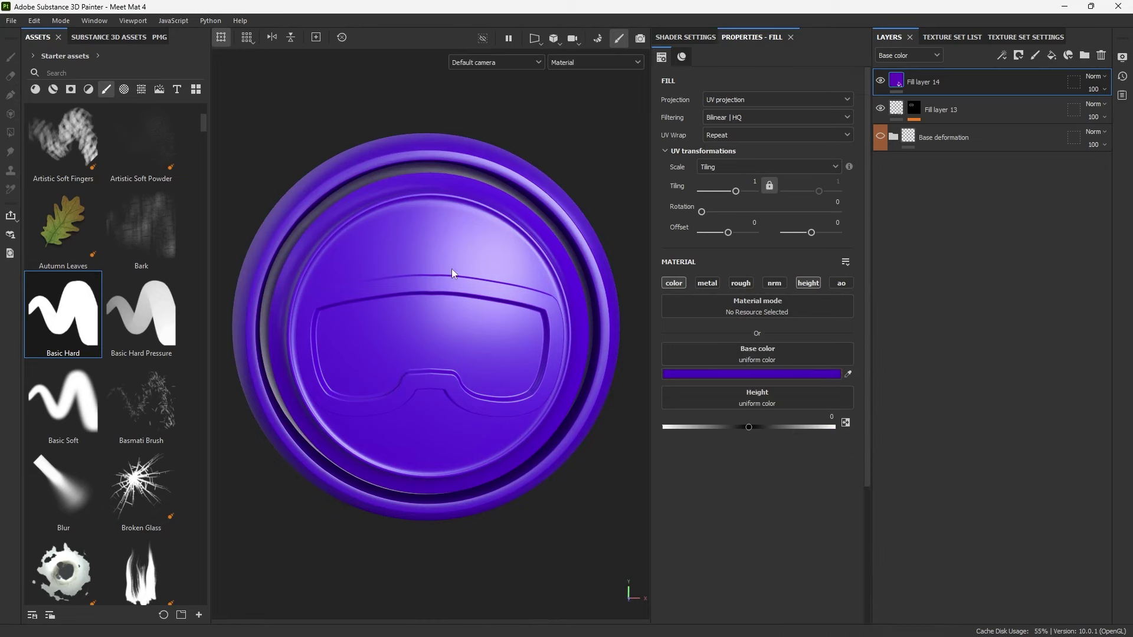
left_click_drag(452, 268, 411, 253, "alt")
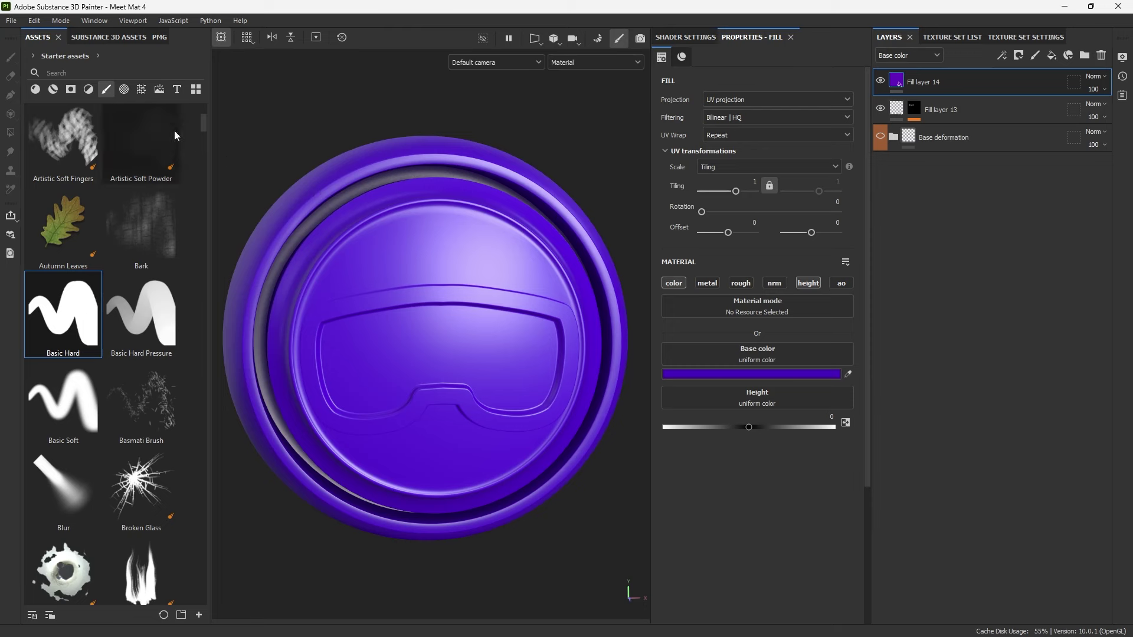
Browse the alpha assets and give Fill layer 14 a black mask containing a fill effect.
left_click(124, 89)
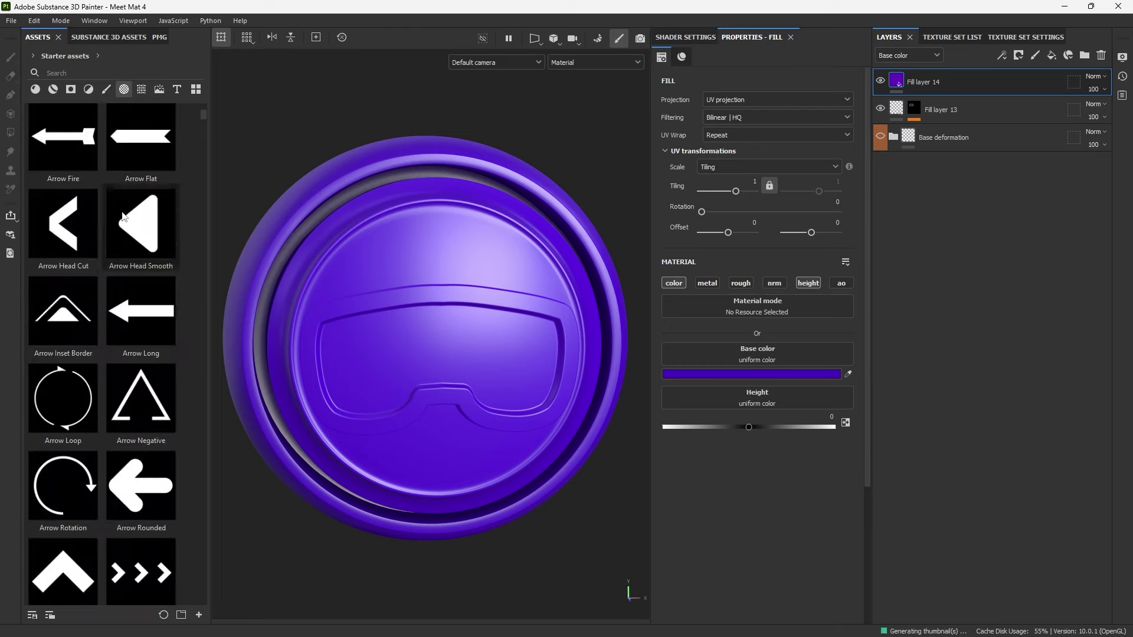
scroll(121, 248, "down", 10)
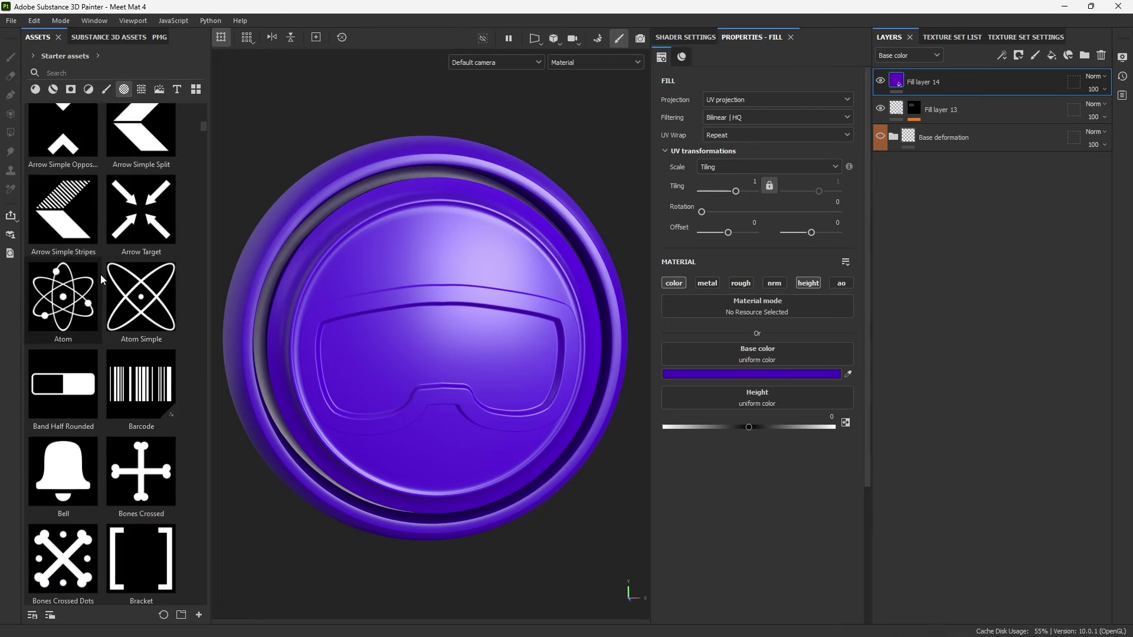
left_click(1019, 57)
left_click(1037, 90)
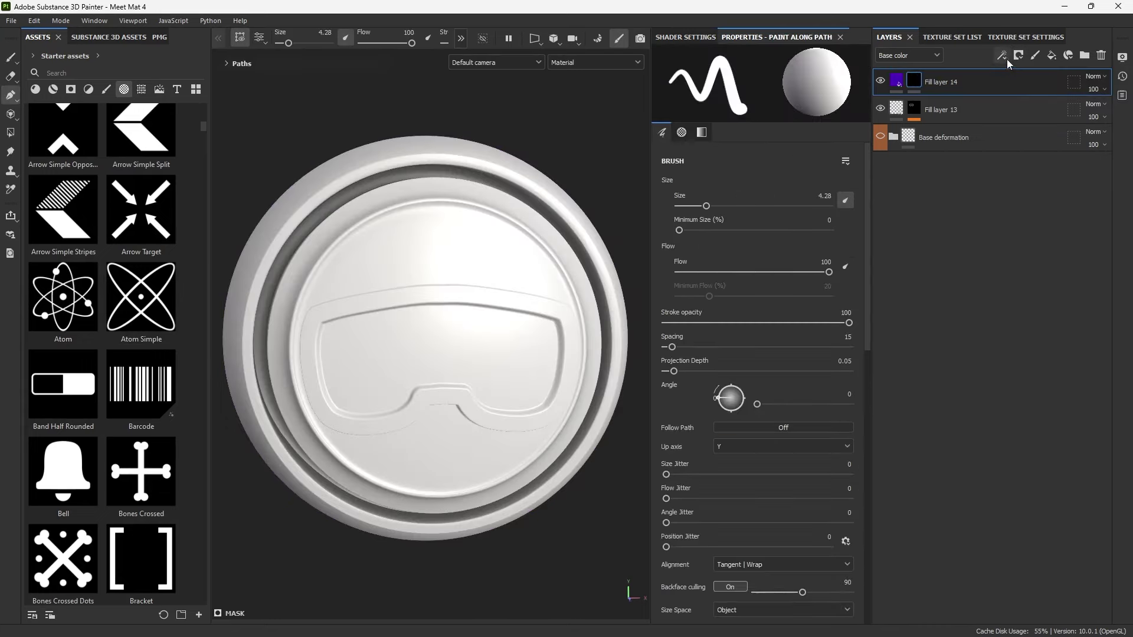
left_click(1003, 56)
left_click(1017, 100)
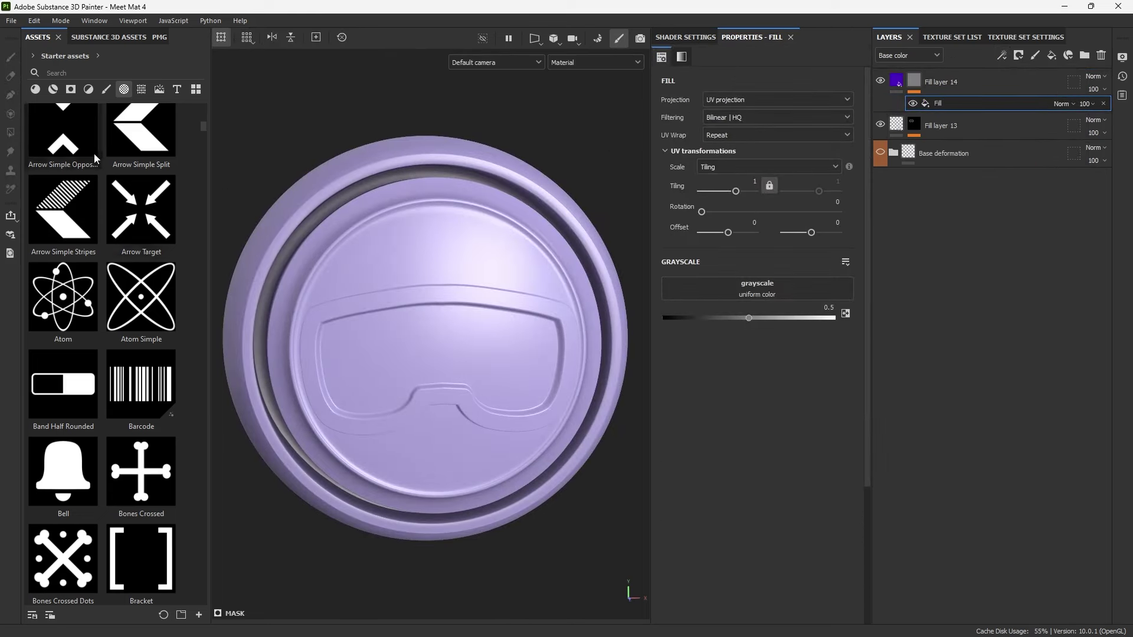
Assign the Arrow Head Smooth alpha to the grayscale of Fill layer 14's mask fill.
scroll(86, 329, "down", 3)
scroll(91, 324, "up", 5)
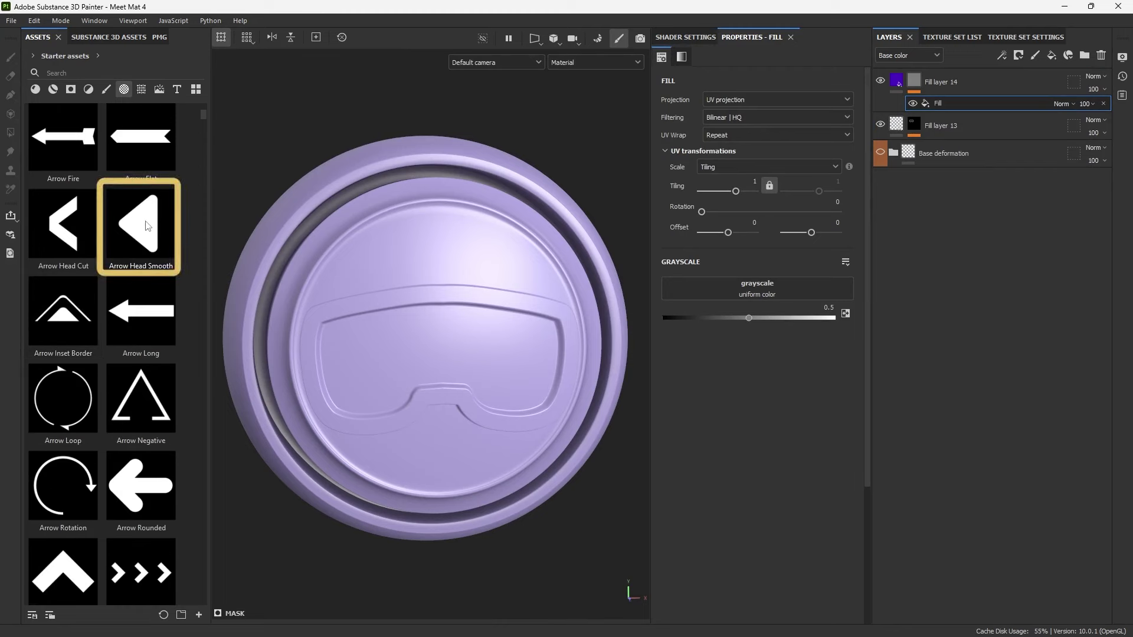
left_click_drag(147, 226, 767, 290)
scroll(561, 288, "down", 5)
left_click_drag(515, 256, 521, 283, "alt")
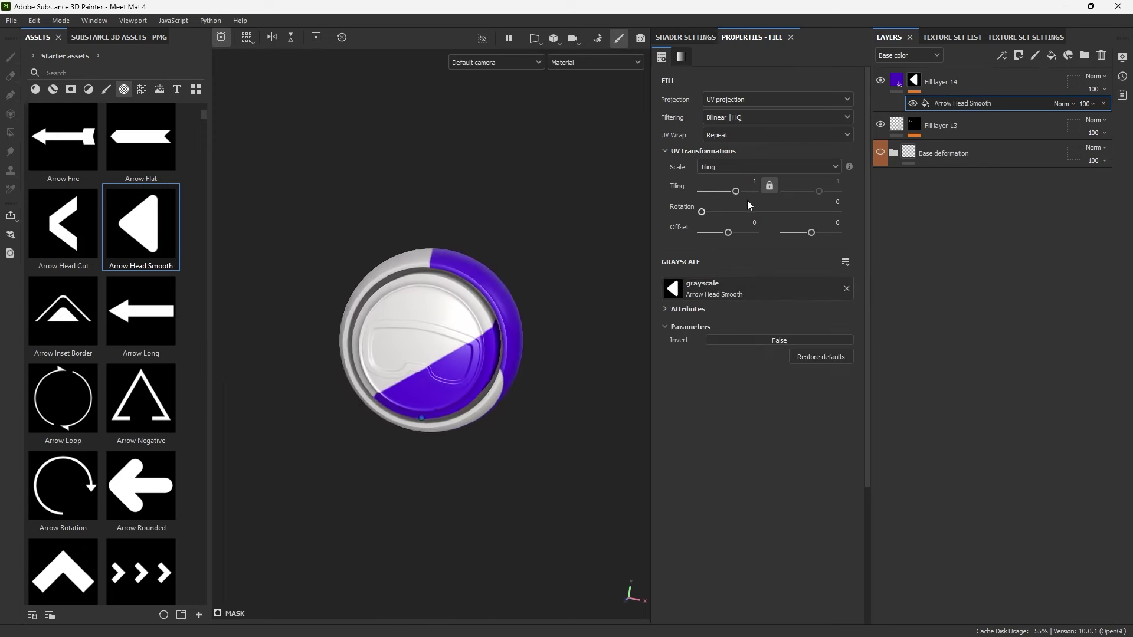
Set the arrow alpha's tiling to 6.02 and its UV wrap to None.
mouse_move(735, 191)
left_mouse_down()
mouse_move(723, 190)
mouse_move(743, 189)
left_mouse_up()
key("f")
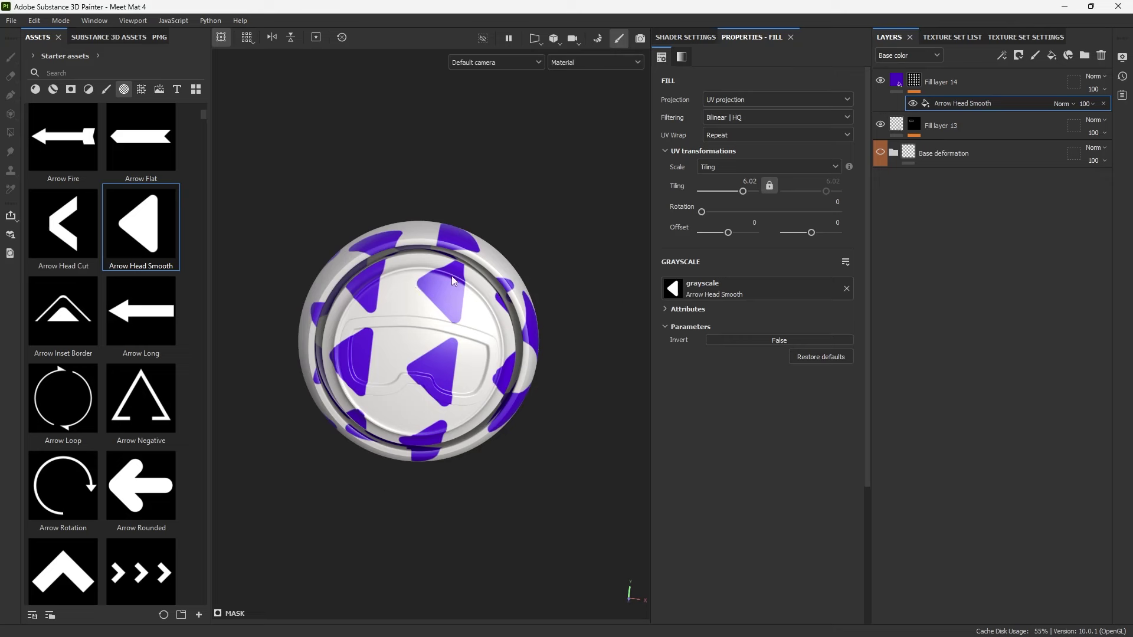
left_click(749, 137)
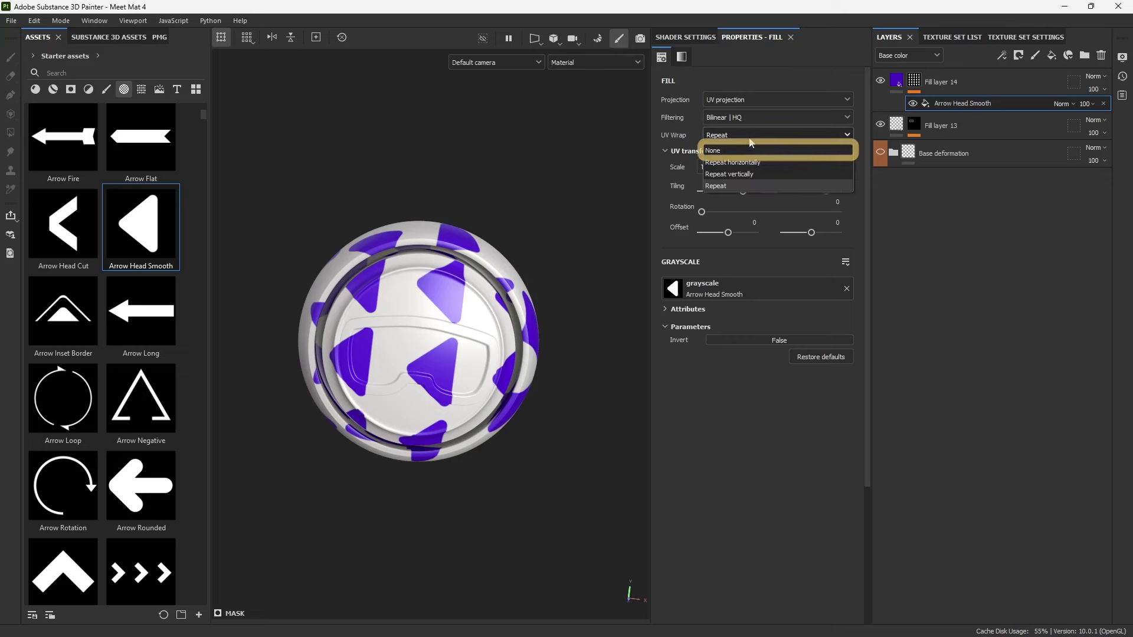
left_click(742, 147)
Offset the single arrow by -0.15 horizontally and -0.1 vertically in UV space.
left_click_drag(429, 338, 733, 233, "alt")
mouse_move(811, 233)
left_mouse_down()
mouse_move(820, 237)
mouse_move(808, 233)
left_mouse_up()
left_click_drag(733, 233, 724, 233)
left_click_drag(508, 319, 569, 254, "alt")
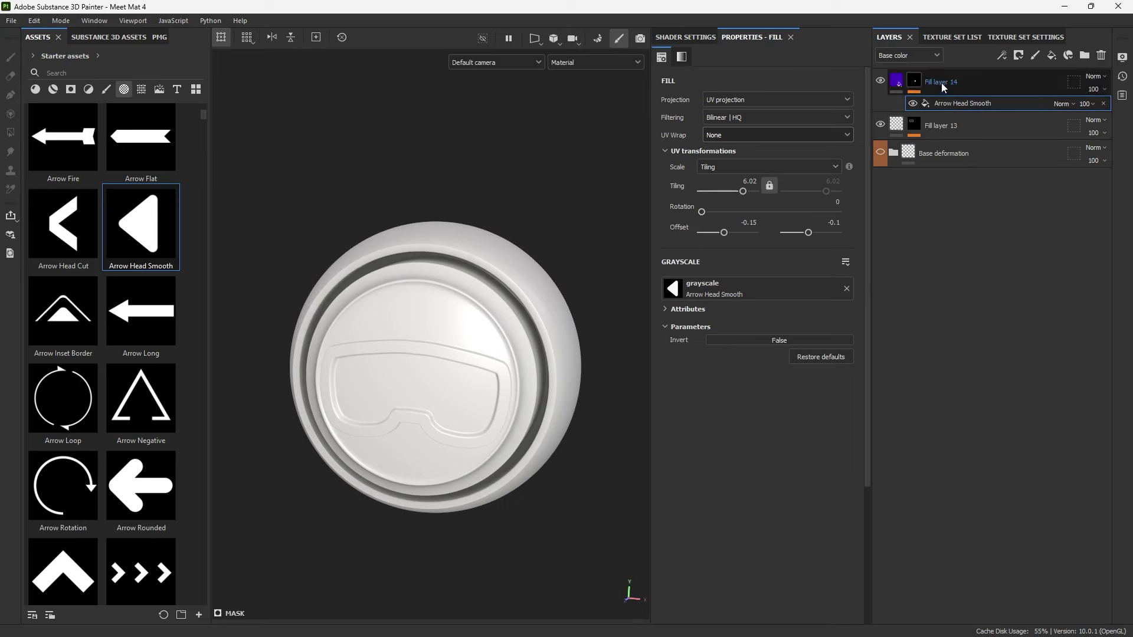
Compare the properties of Fill layer 14's material, its mask and the Arrow Head Smooth fill effect.
left_click(897, 83)
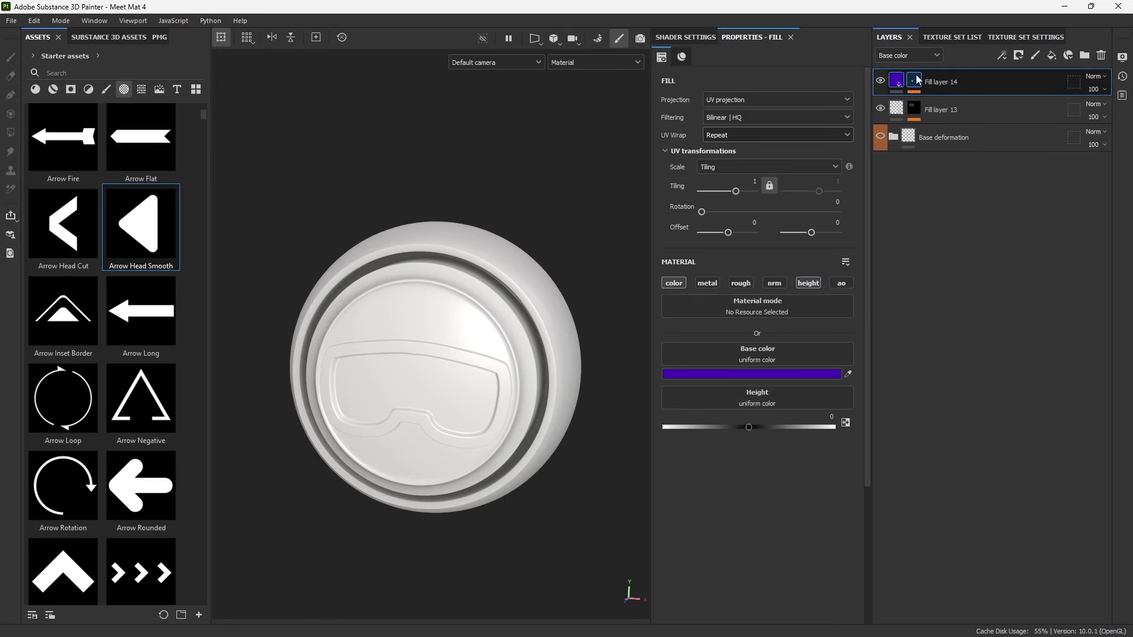
left_click(915, 83)
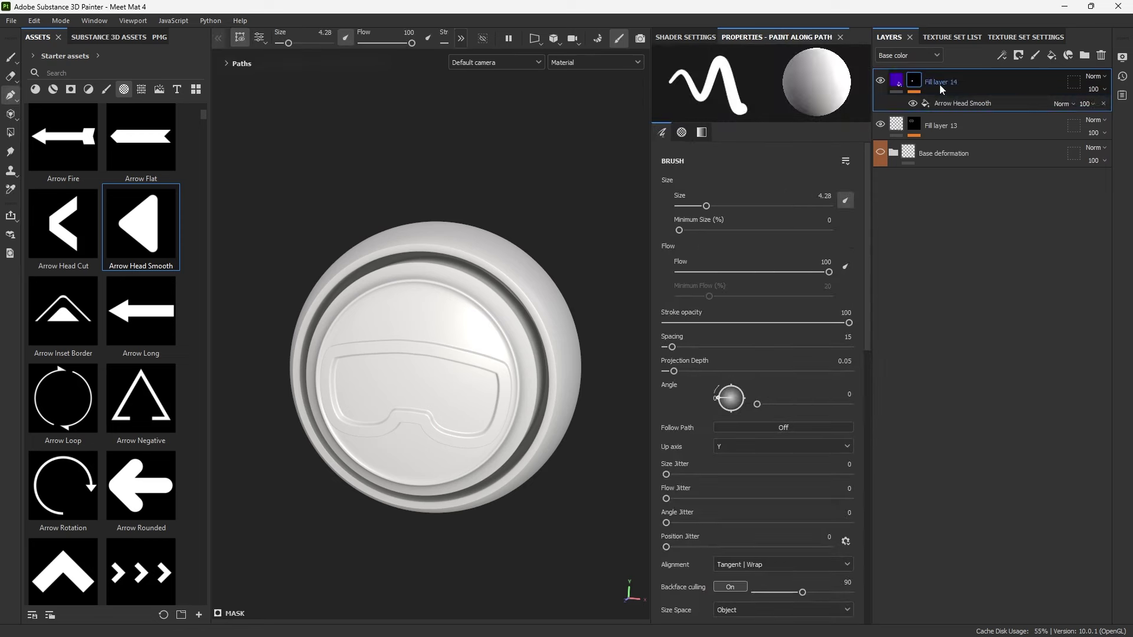
left_click(956, 105)
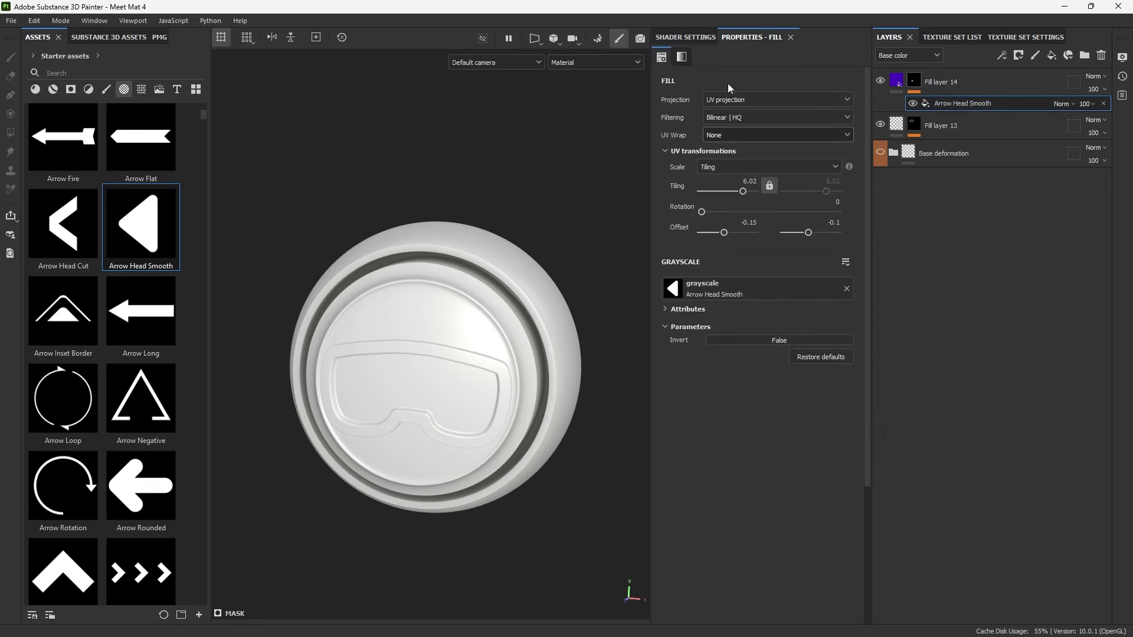
left_click(981, 90)
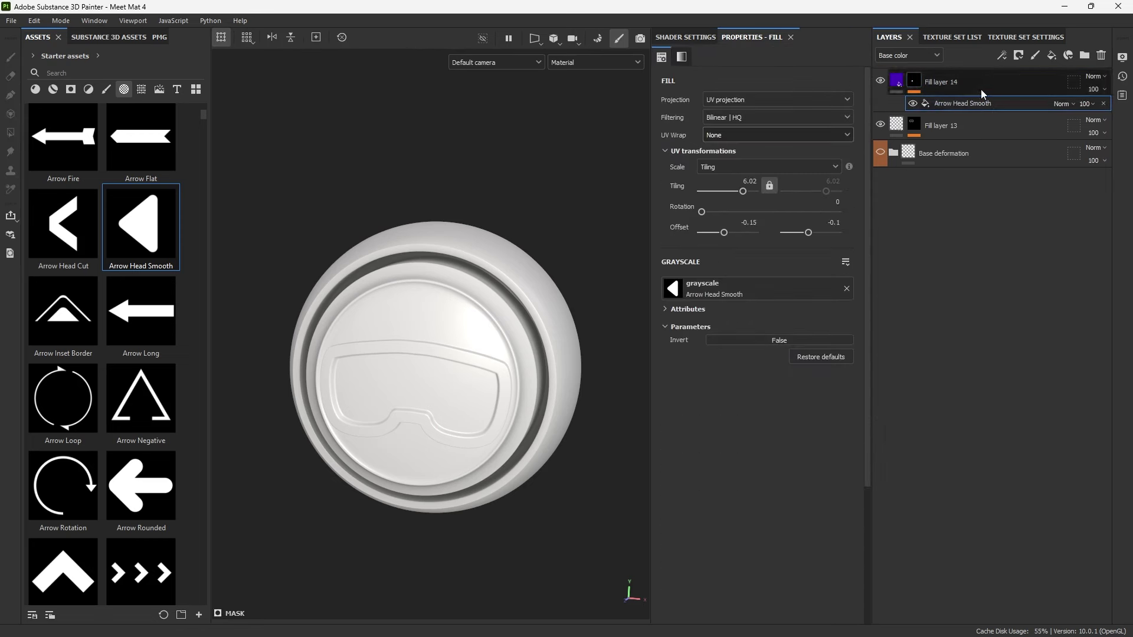
Delete Fill layer 14 and place the Arrow Head Smooth alpha directly on the helmet above the goggles as a warp-projected mask layer.
left_click(1101, 55)
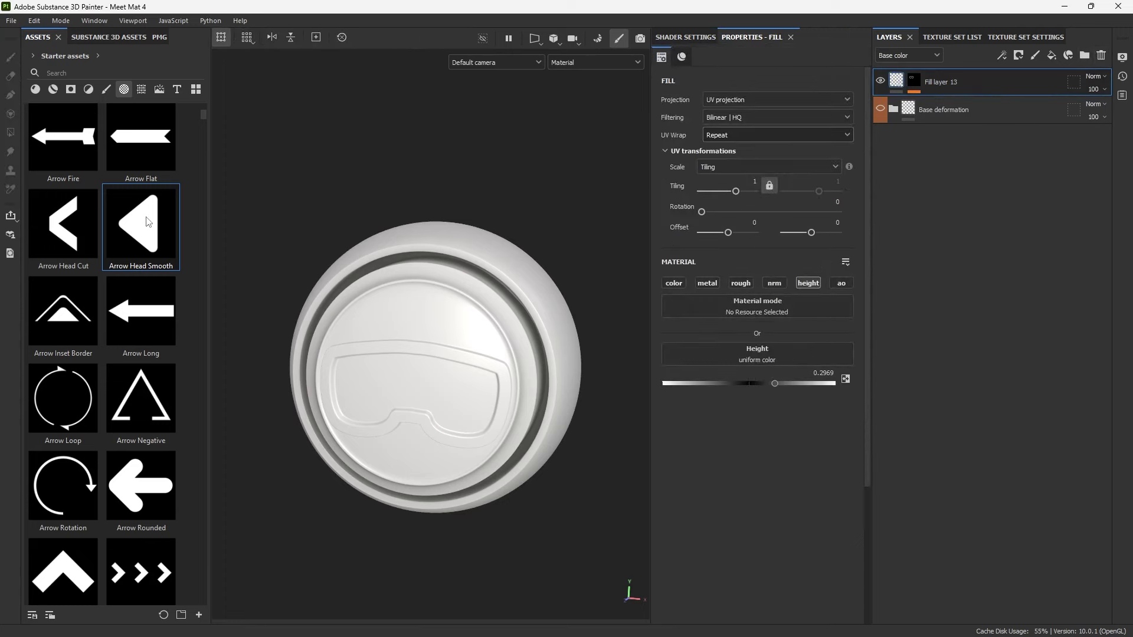
left_click_drag(148, 222, 443, 325)
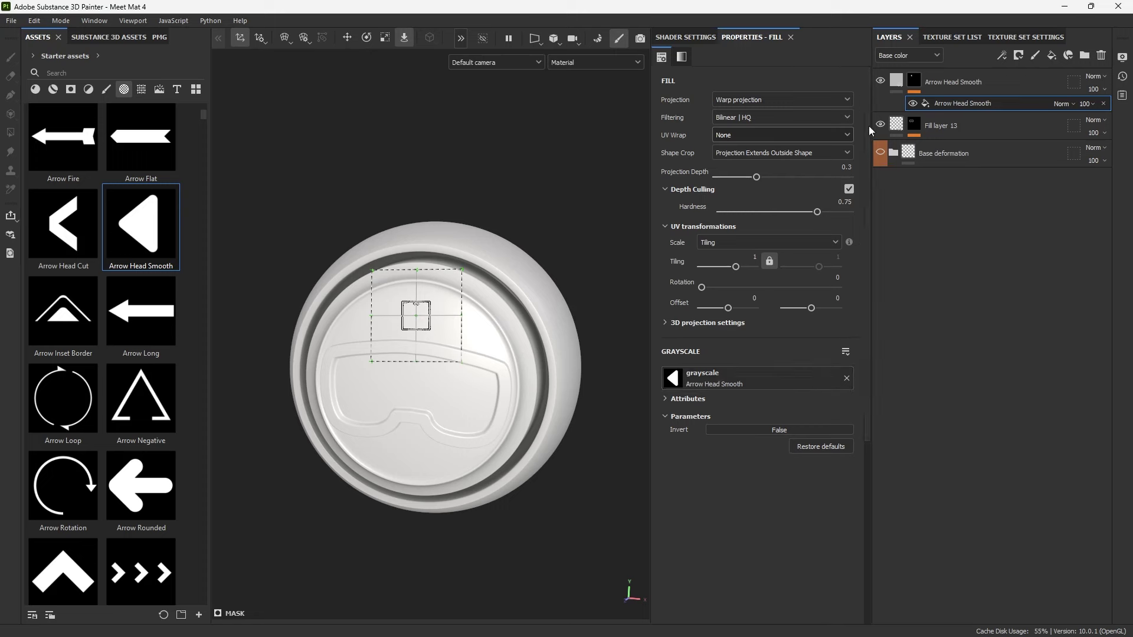
left_click_drag(528, 235, 345, 289, "alt")
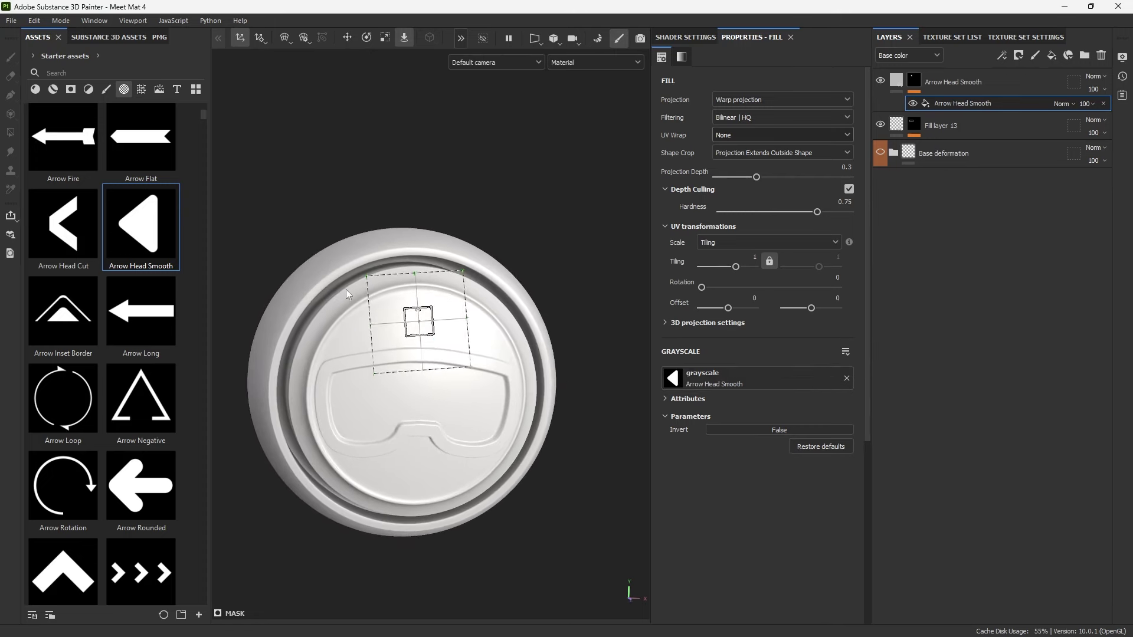
left_click_drag(428, 264, 445, 291, "alt")
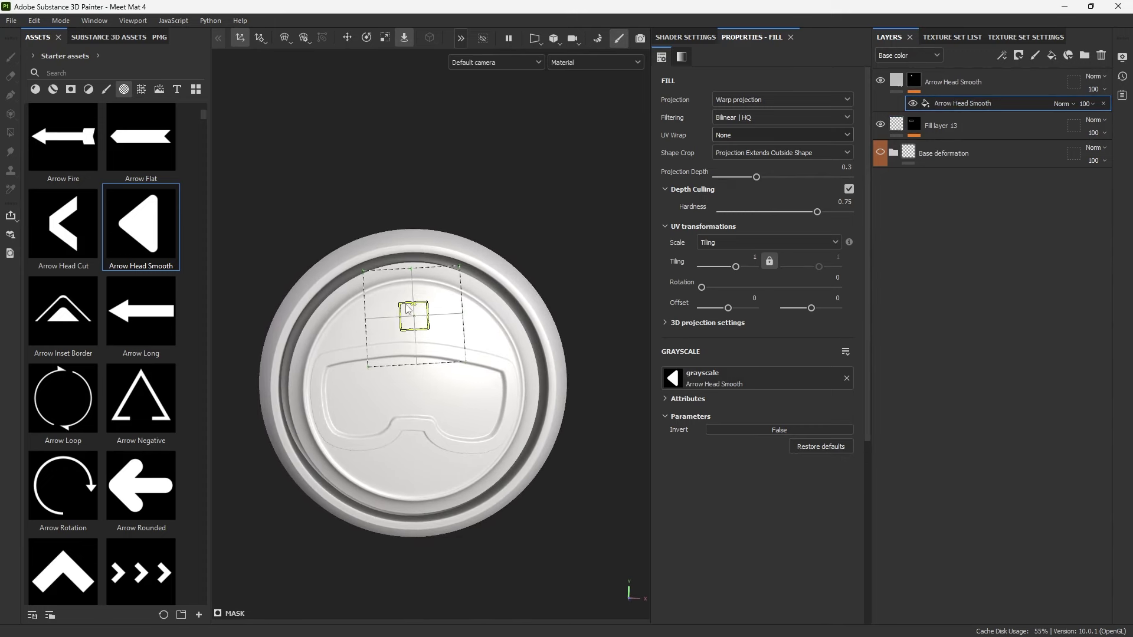
Limit the Arrow Head Smooth layer to color and height, using a dark purple base color and a height of 0.2491.
left_click(896, 82)
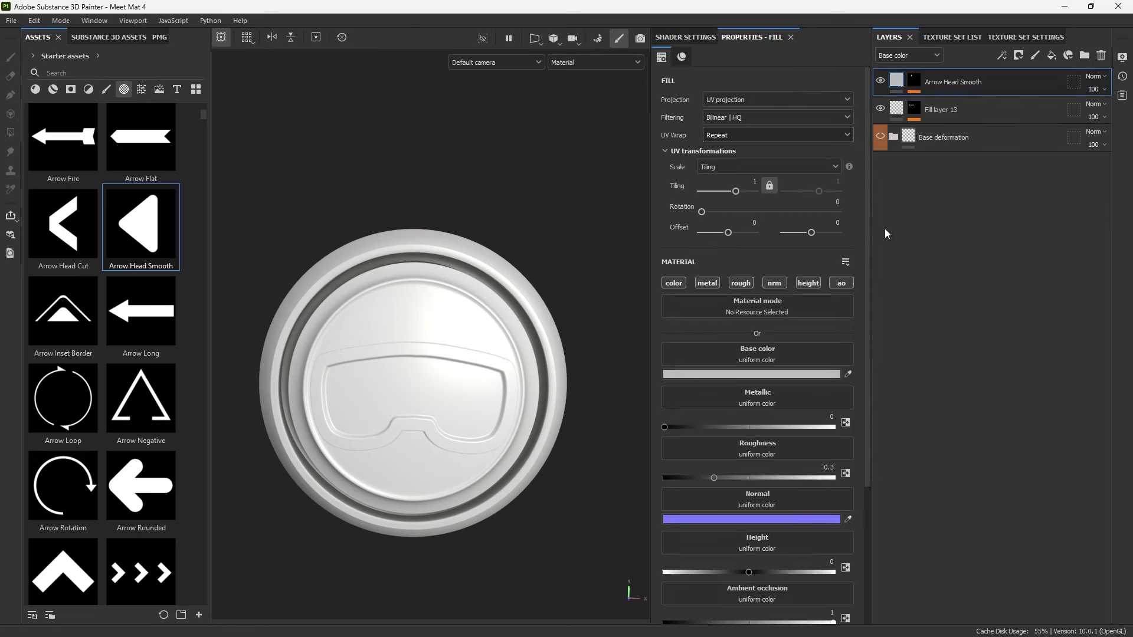
left_click(806, 286, "ctrl")
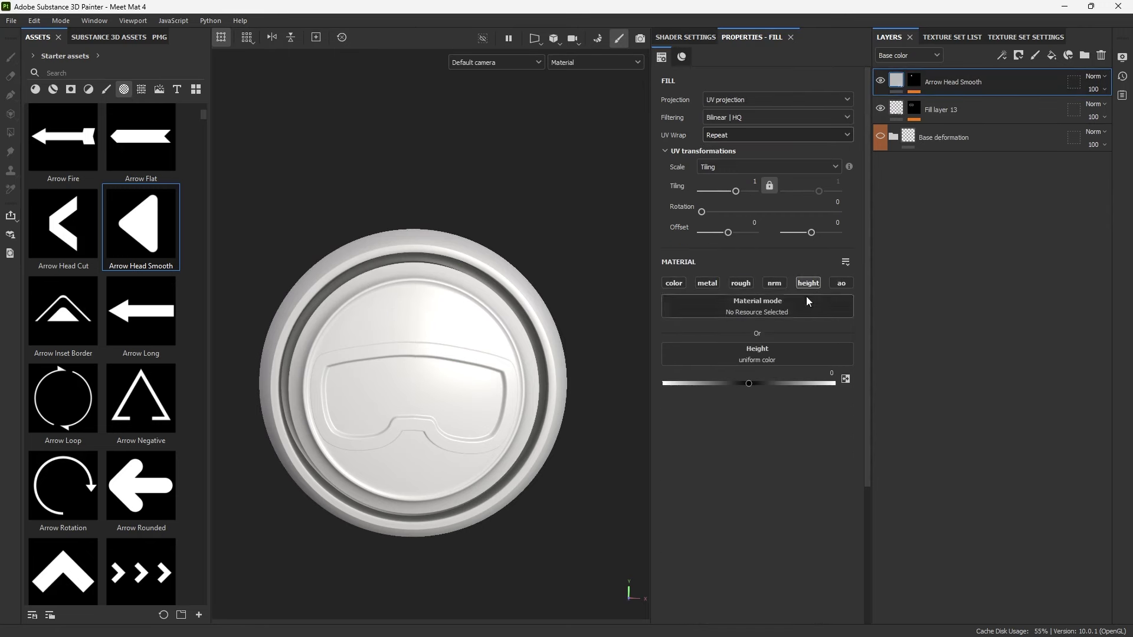
left_click(684, 285)
left_click(813, 375)
left_click(932, 451)
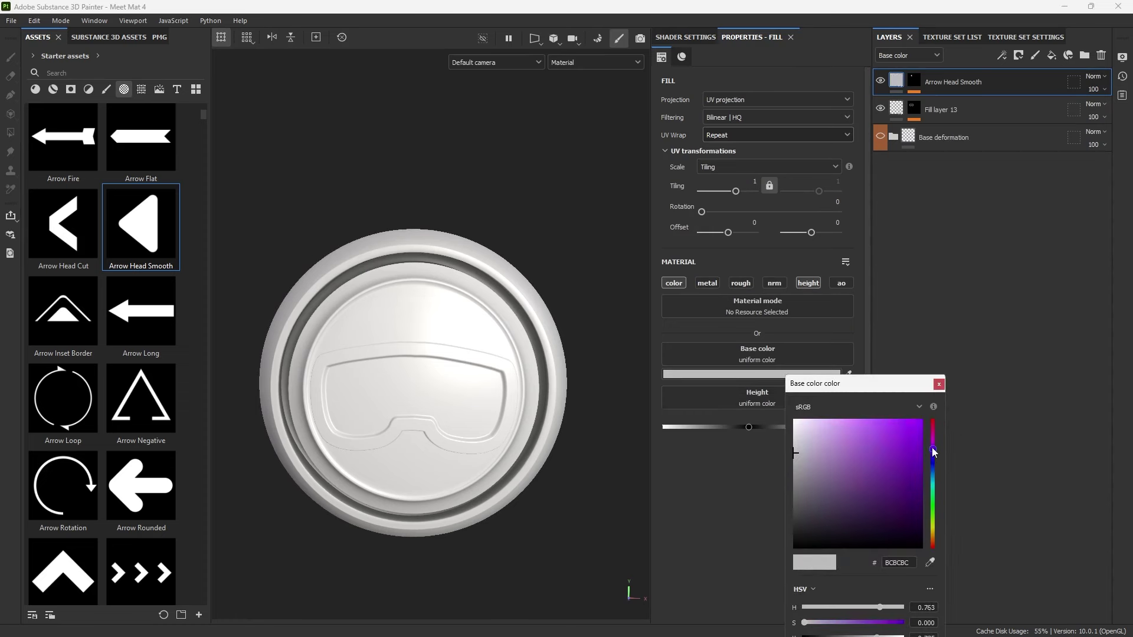
left_click(918, 470)
left_click(938, 384)
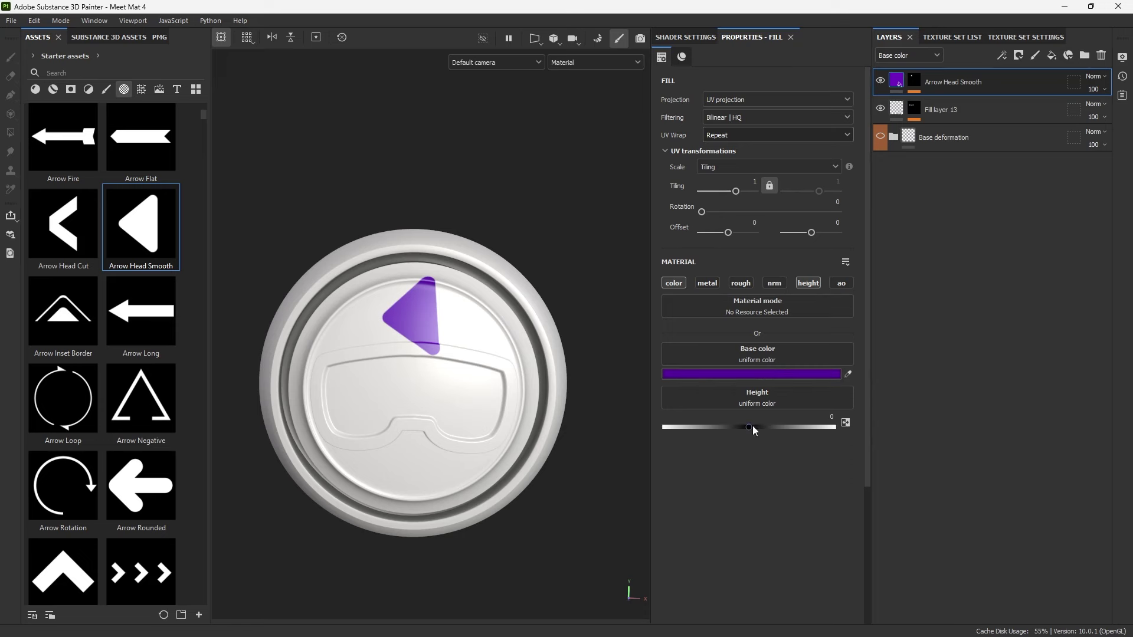
left_click_drag(751, 426, 766, 420)
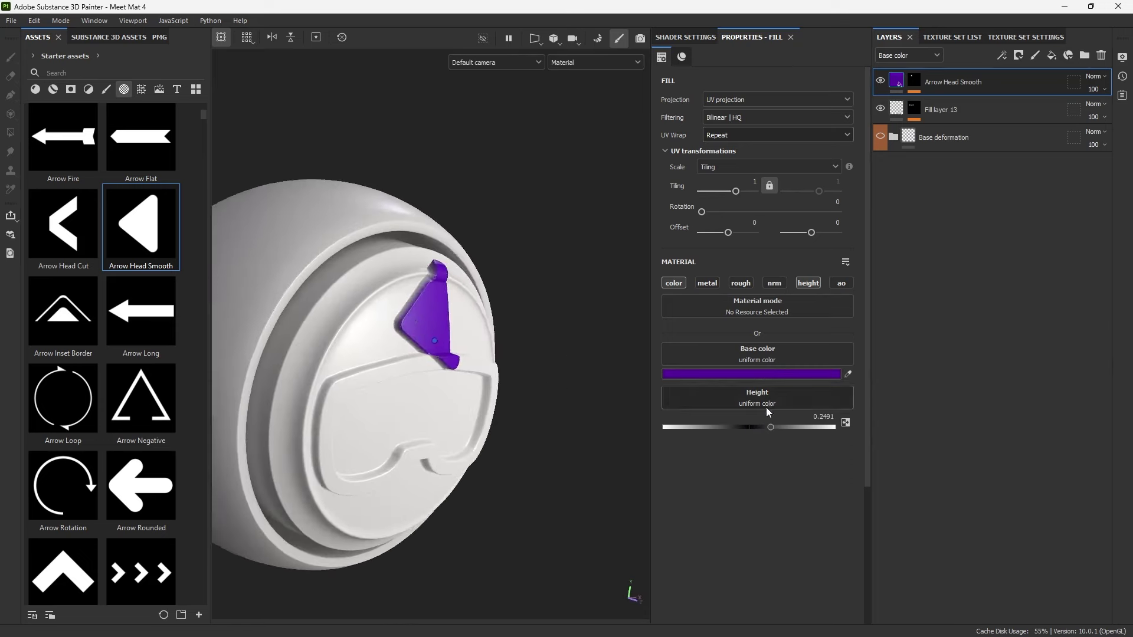
Select the layer mask's Arrow Head Smooth fill effect and rotate the projected arrow to point down above the goggles.
left_click(919, 81)
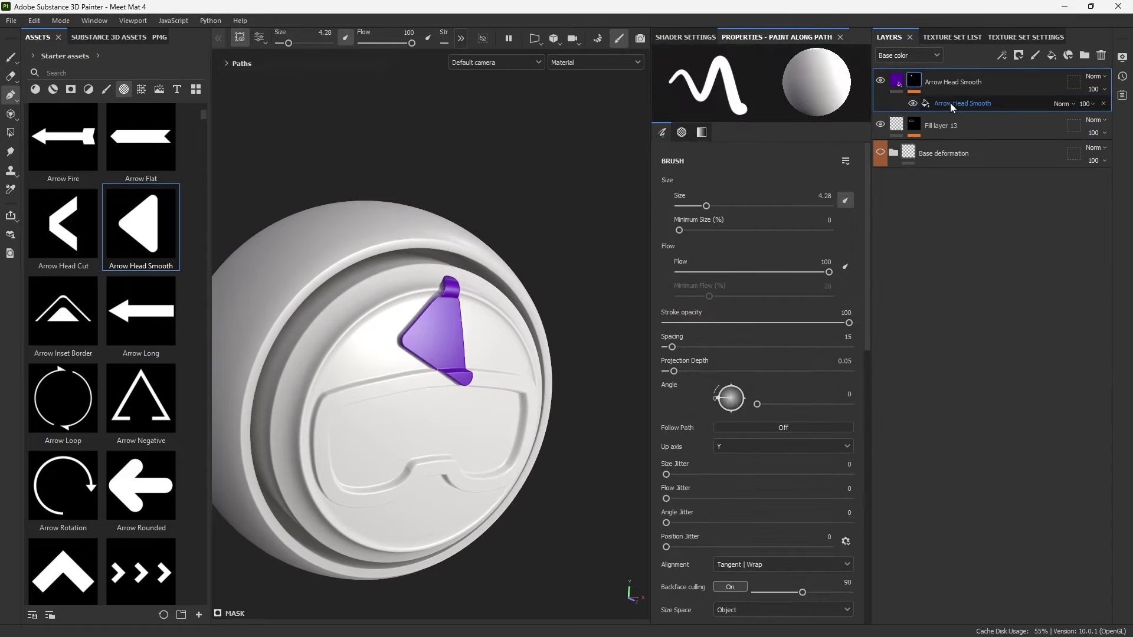
left_click(950, 103)
left_click_drag(581, 314, 480, 343, "alt")
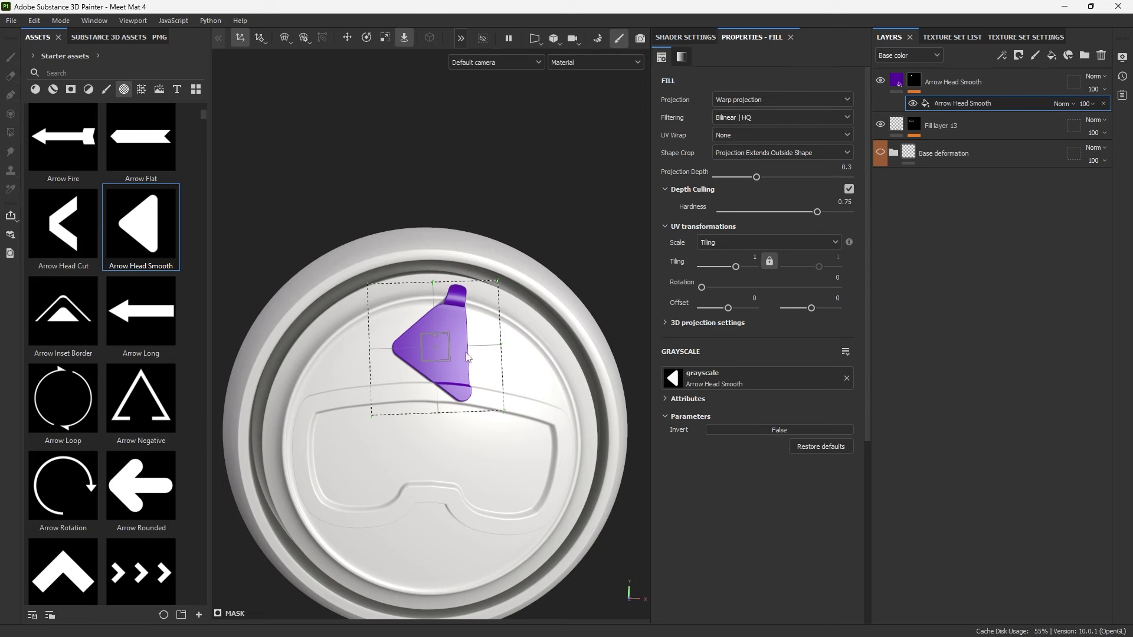
left_click_drag(446, 346, 445, 263)
key("e")
left_click(347, 37)
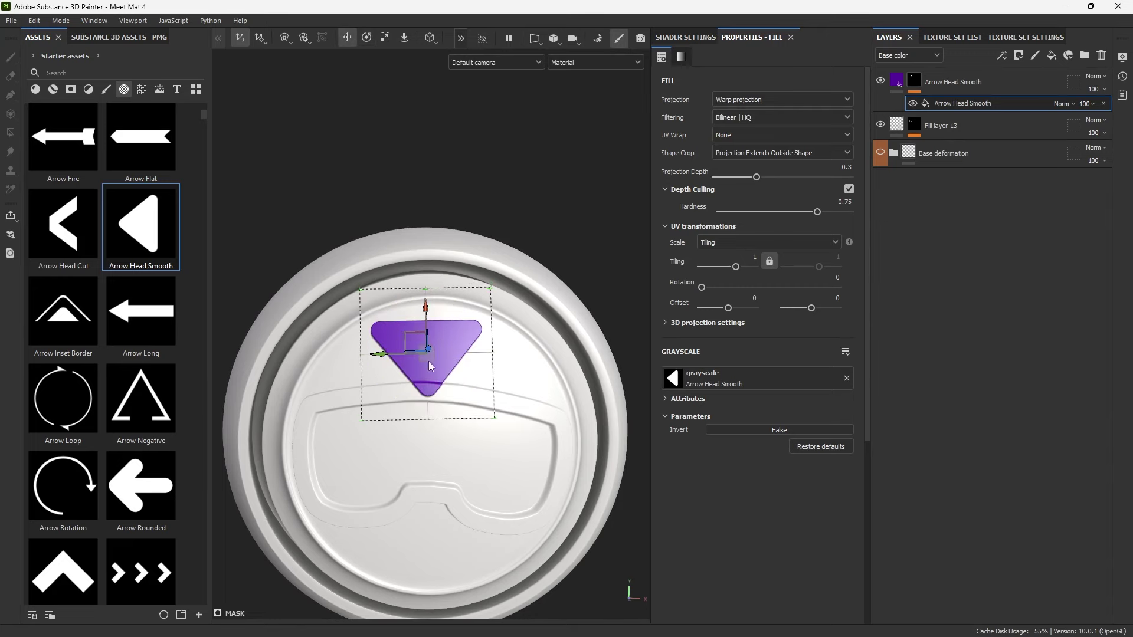
Try the move, rotate and scale manipulators on the arrow projection, and turn the arrow around to point up.
left_click_drag(428, 349, 429, 353)
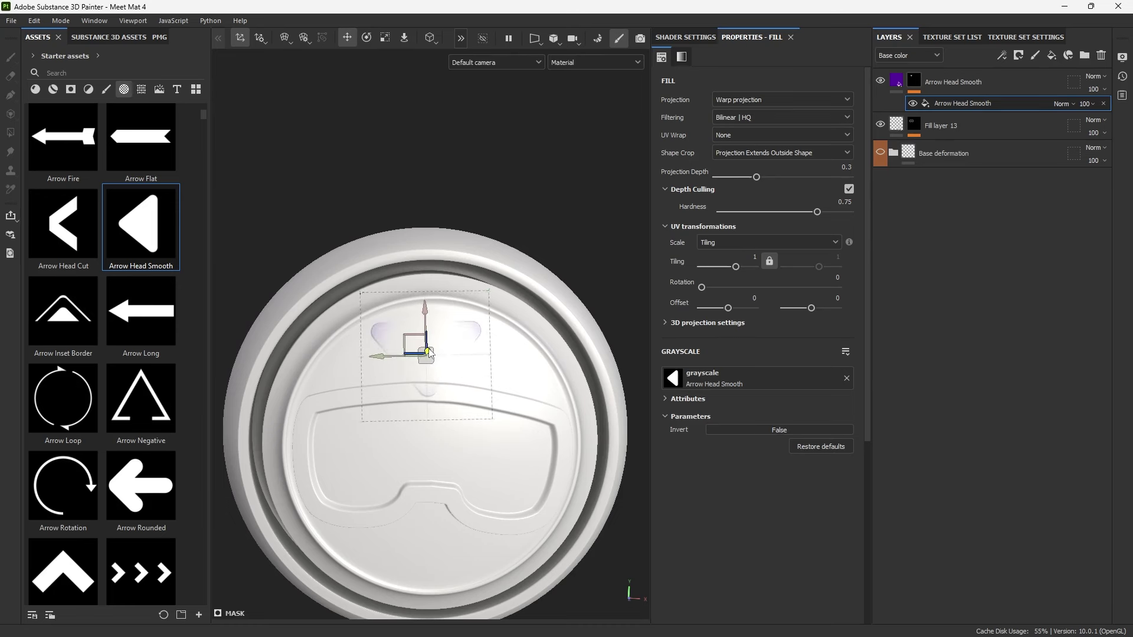
key("e")
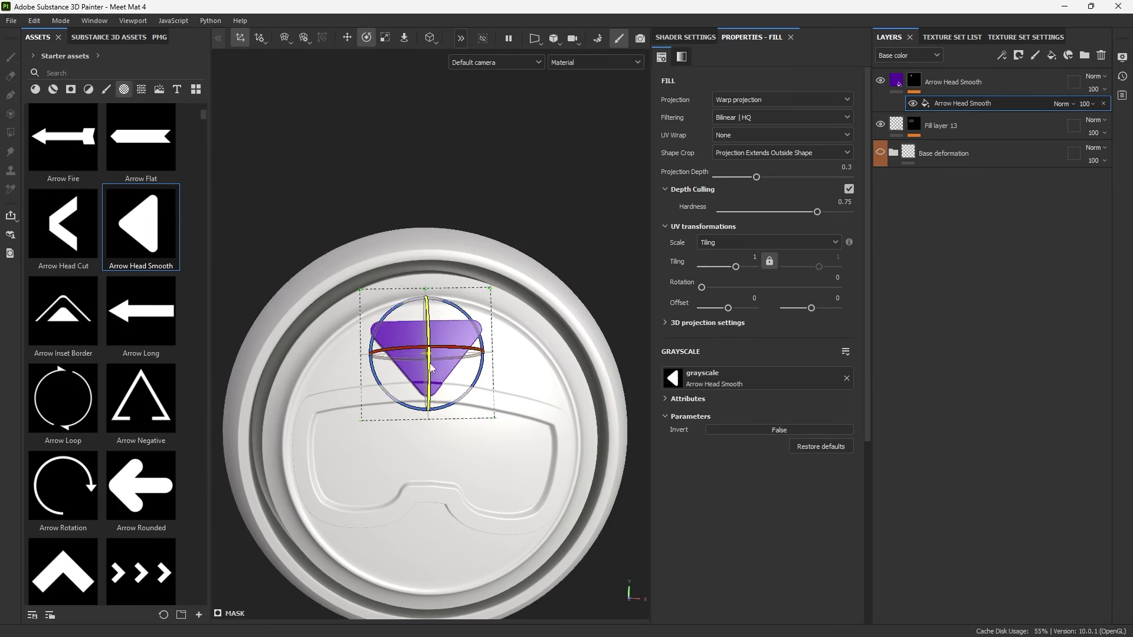
key("r")
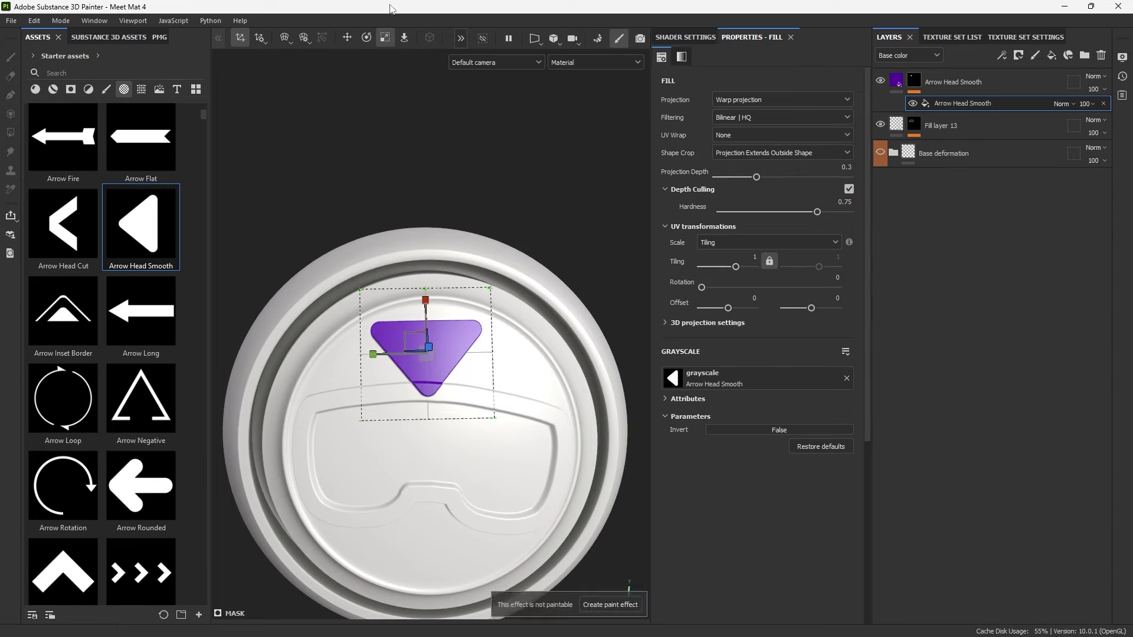
left_click(366, 37)
left_click_drag(460, 311, 341, 186)
Move the arrow projection out in front of the helmet surface and set its projection depth to 0.72.
key("w")
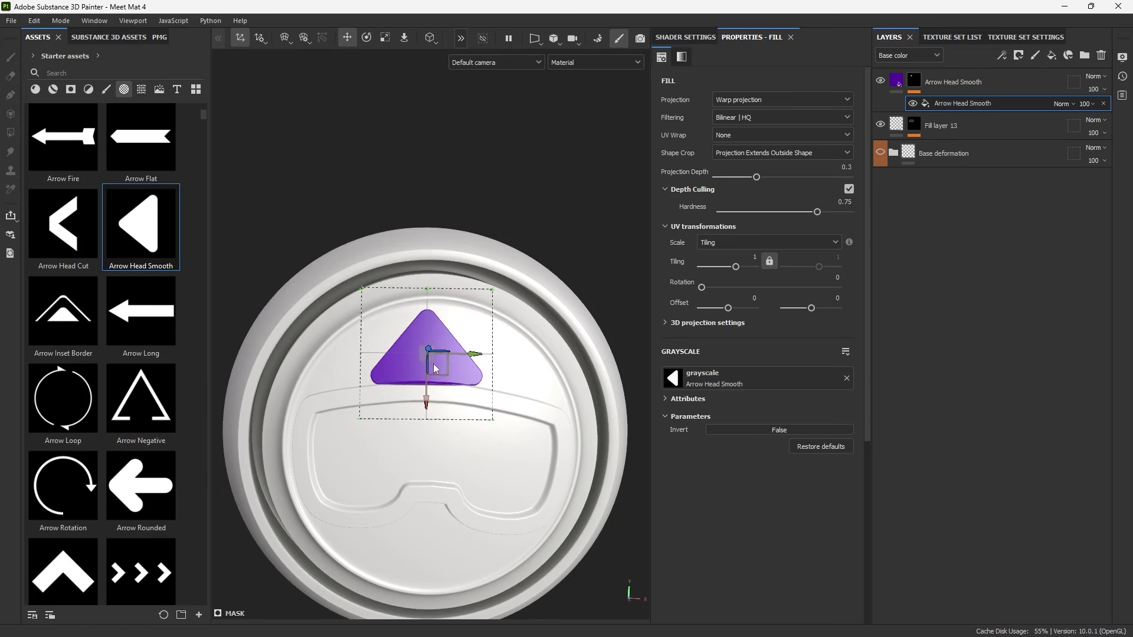
left_click_drag(429, 408, 501, 413)
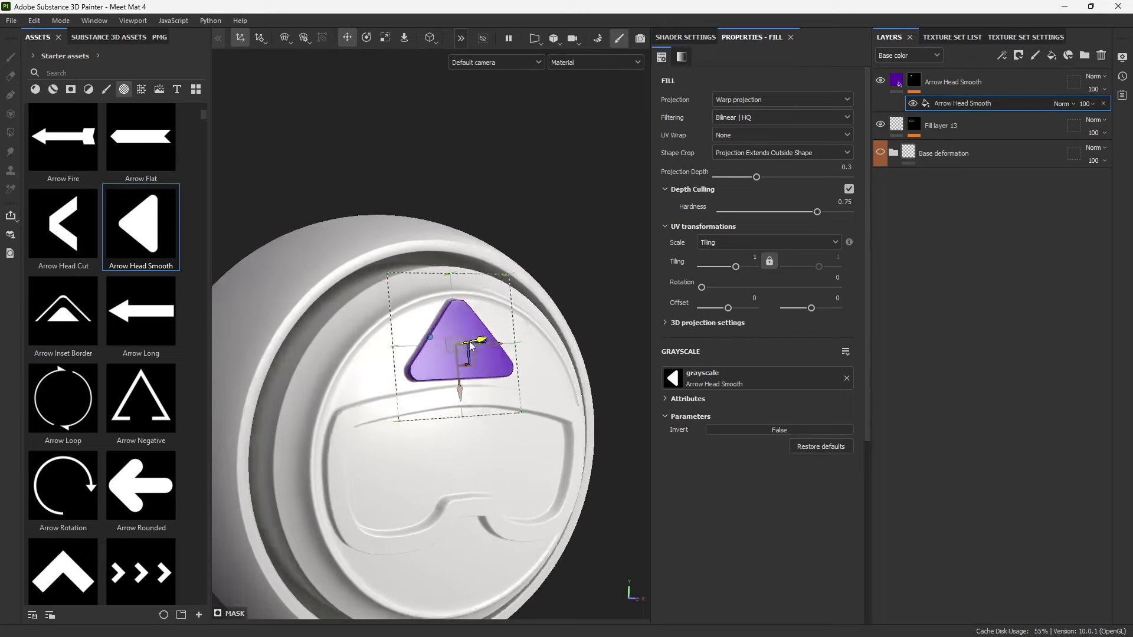
mouse_move(484, 341)
left_mouse_down()
mouse_move(514, 337)
mouse_move(499, 339)
left_mouse_up()
left_click_drag(430, 335, 455, 266, "alt")
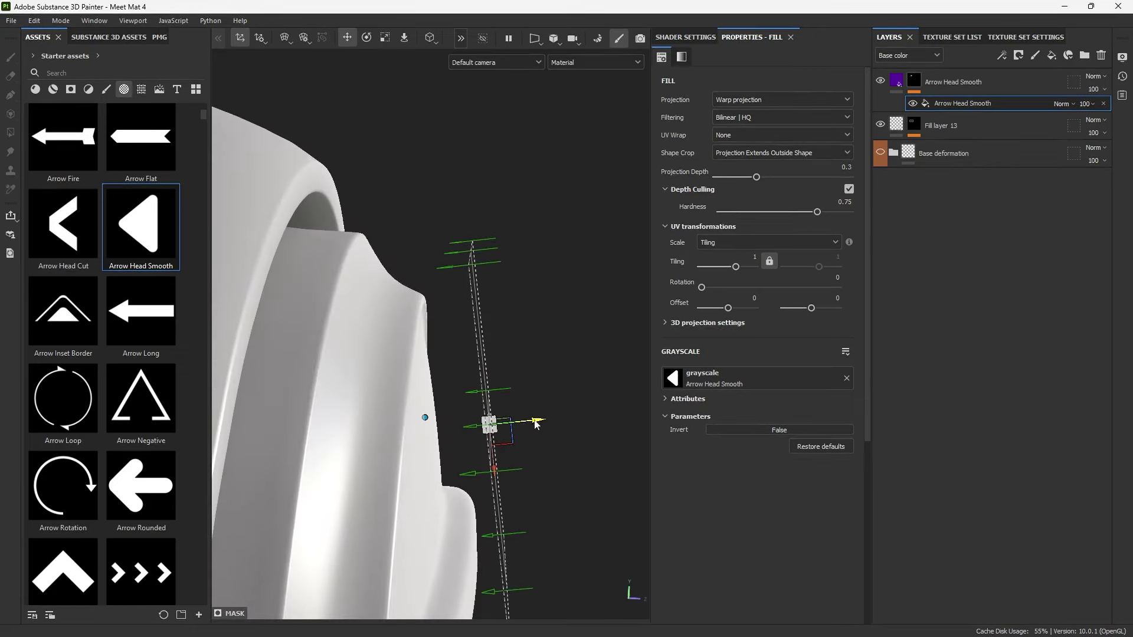
left_click_drag(534, 421, 533, 421, "alt")
mouse_move(532, 421)
left_mouse_down()
mouse_move(501, 425)
mouse_move(525, 420)
left_mouse_up()
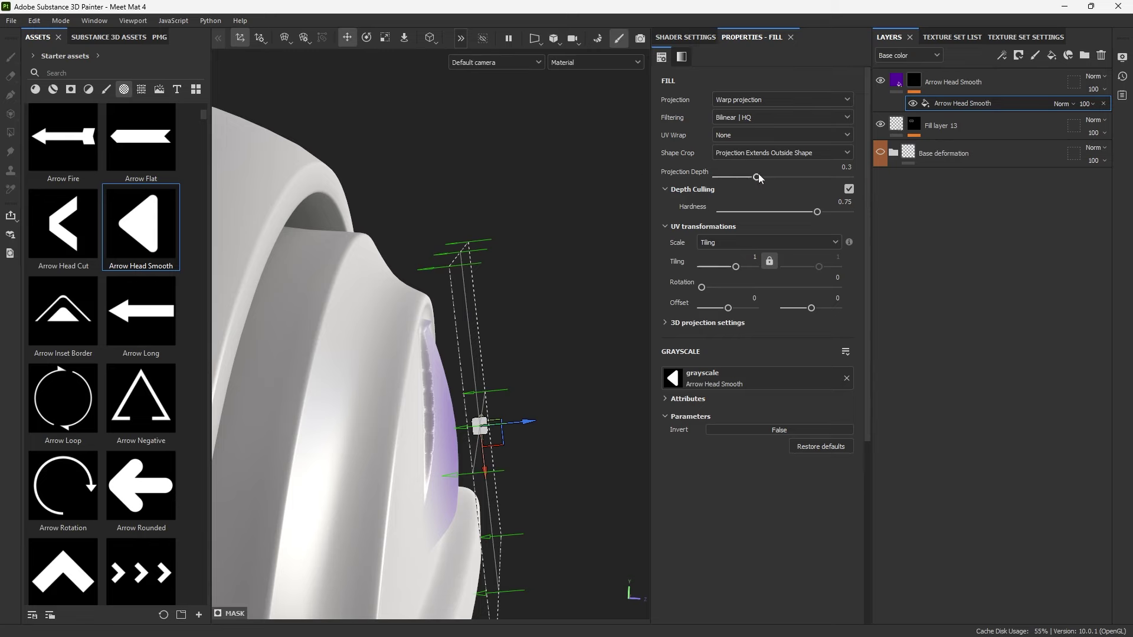
left_click_drag(758, 176, 812, 177)
scroll(531, 354, "down", 3)
left_click_drag(566, 354, 442, 396, "alt")
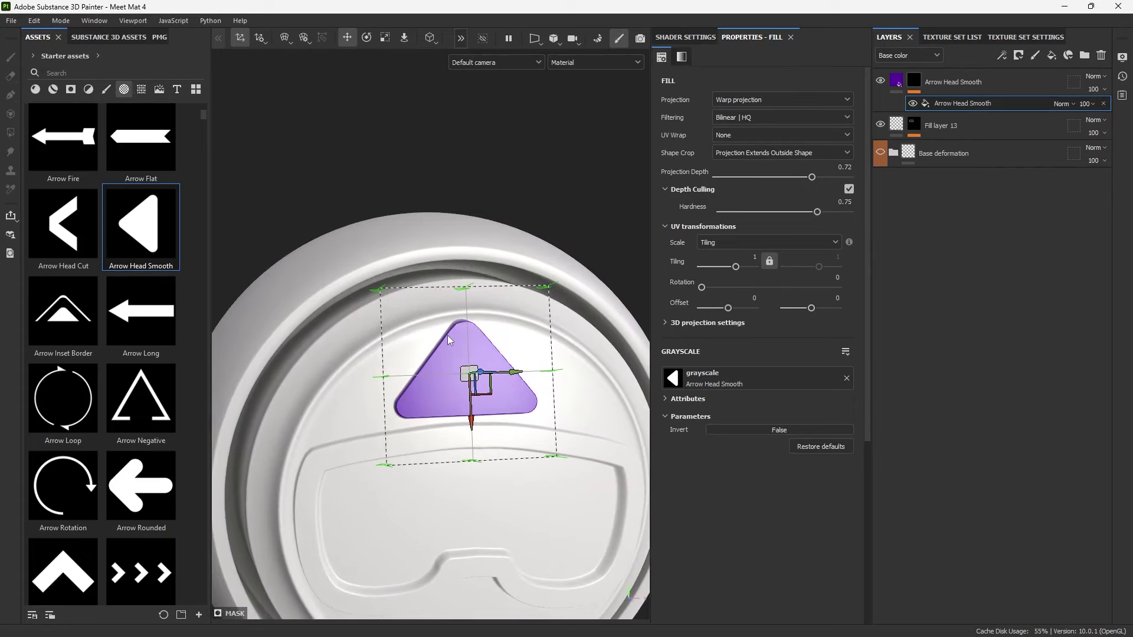
Tilt the arrow projection away from the helmet surface, and toggle its manipulator off and on.
left_click_drag(448, 340, 468, 356, "alt")
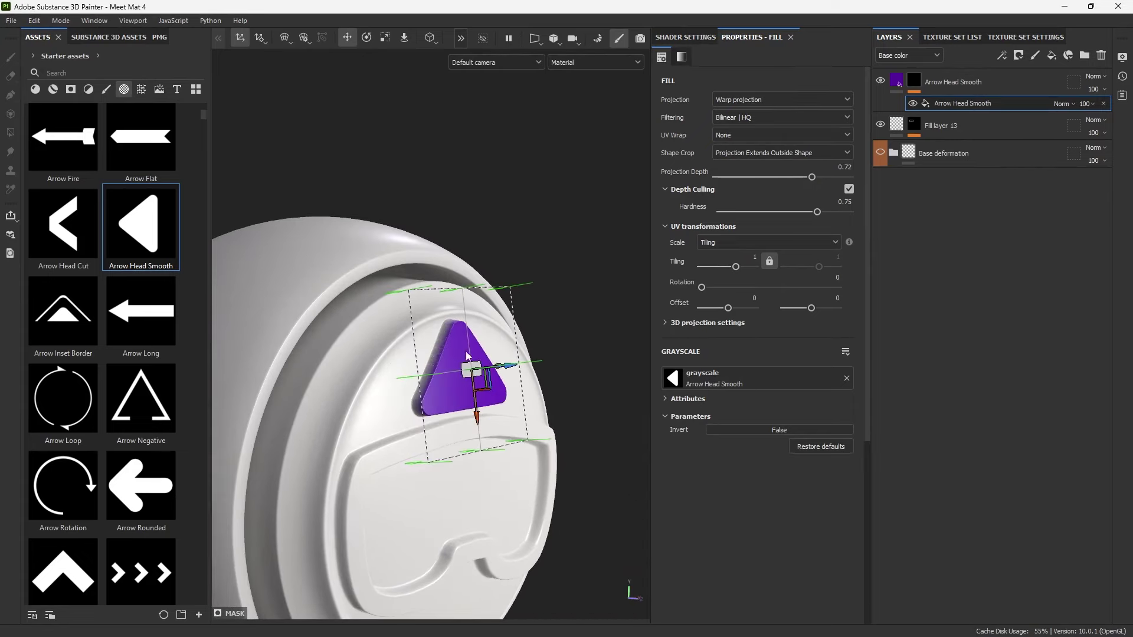
mouse_move(482, 363)
left_mouse_down("alt")
mouse_move(518, 331)
mouse_move(482, 367)
mouse_move(492, 369)
left_mouse_up("alt")
key("r")
key("e")
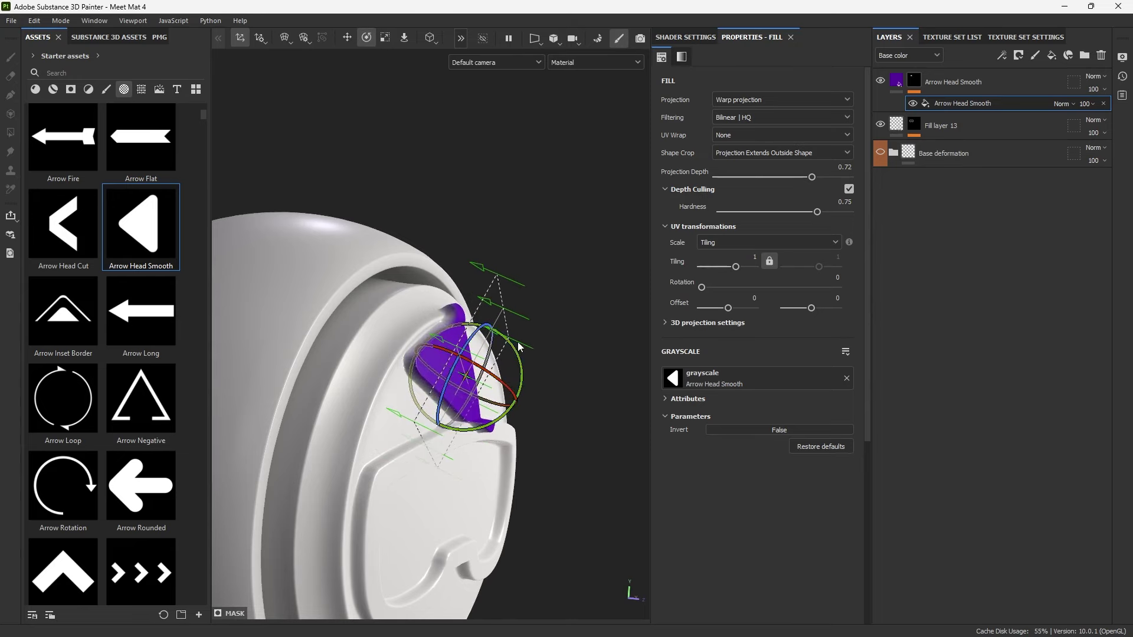
key("q")
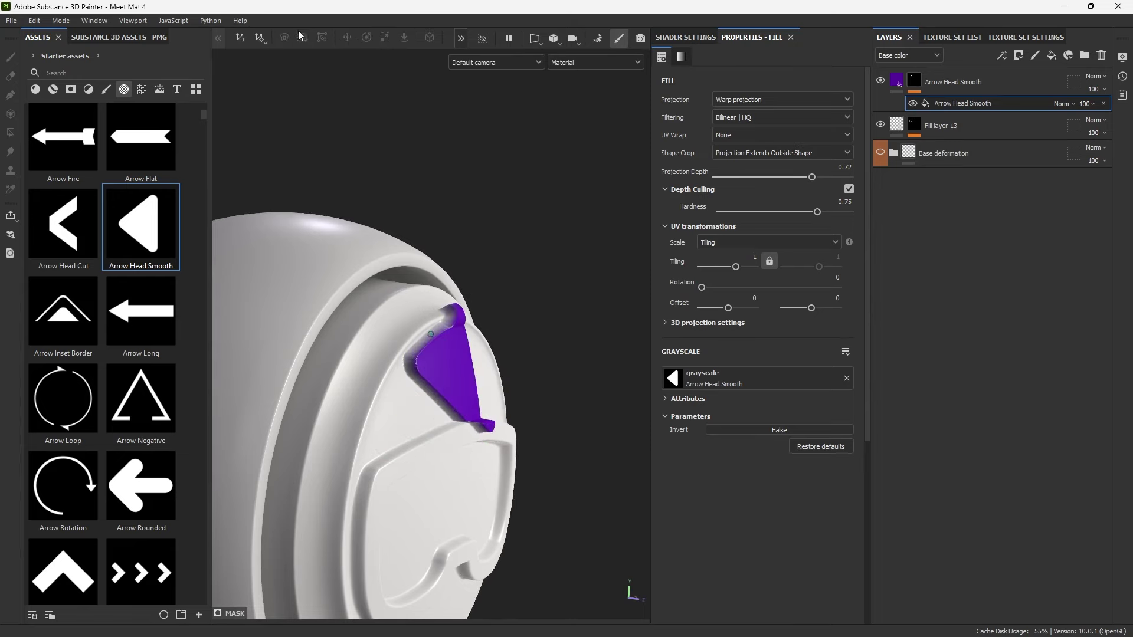
left_click(241, 38)
mouse_move(448, 231)
left_mouse_down("alt")
mouse_move(435, 245)
mouse_move(456, 397)
left_mouse_up("alt")
left_click_drag(455, 397, 413, 360, "alt")
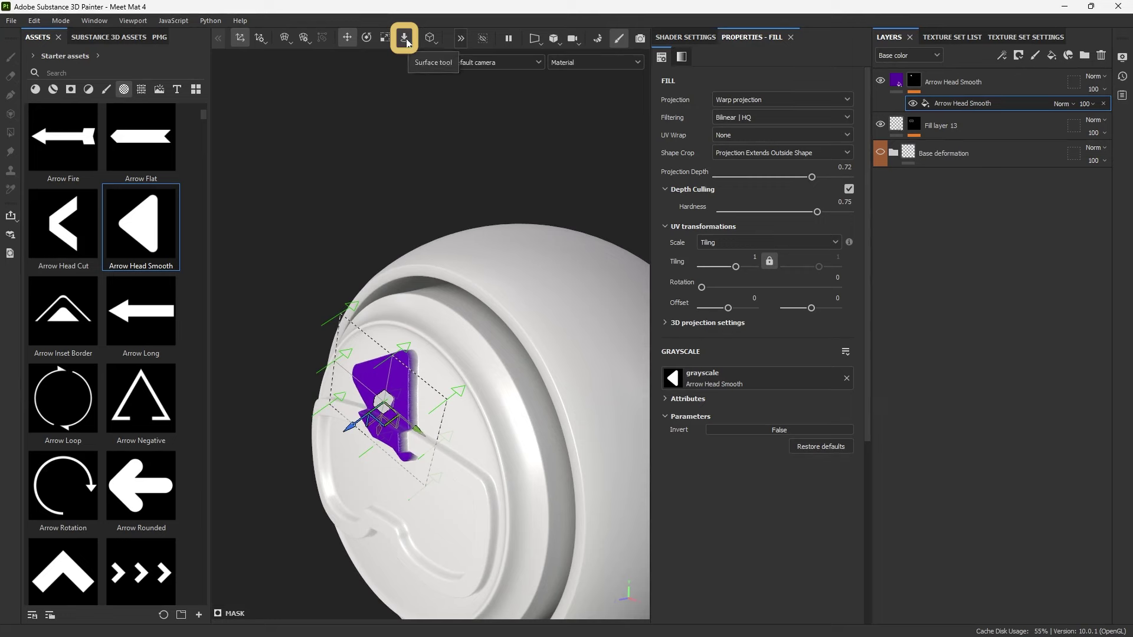
Snap the arrow projection back onto the helmet's front surface above the goggles with the Surface tool.
left_click(405, 39)
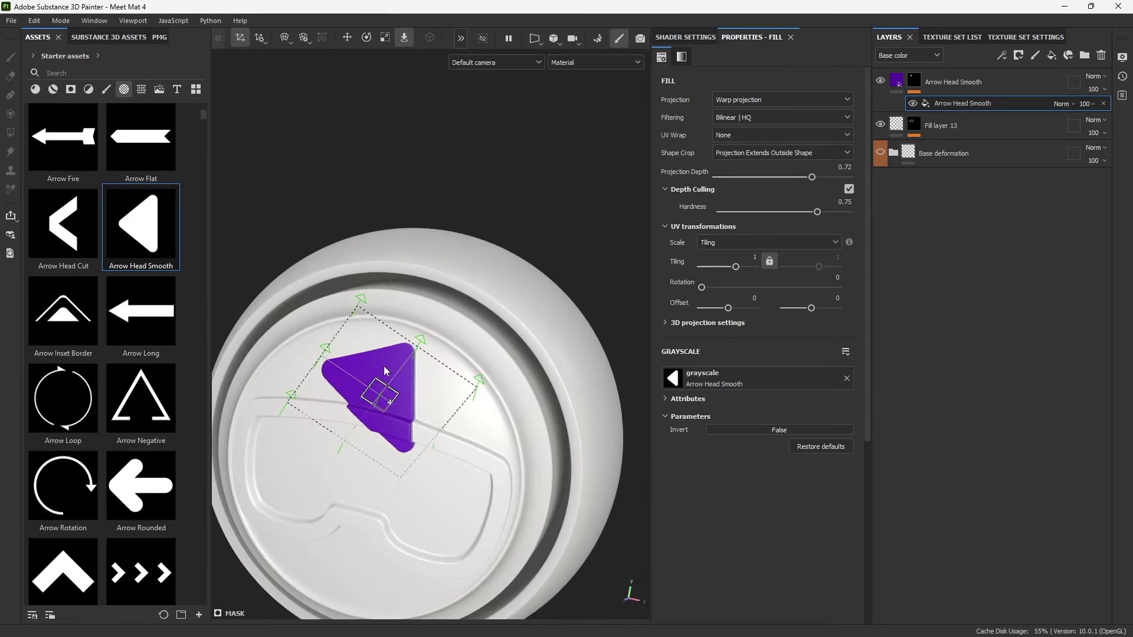
left_click_drag(384, 366, 412, 324)
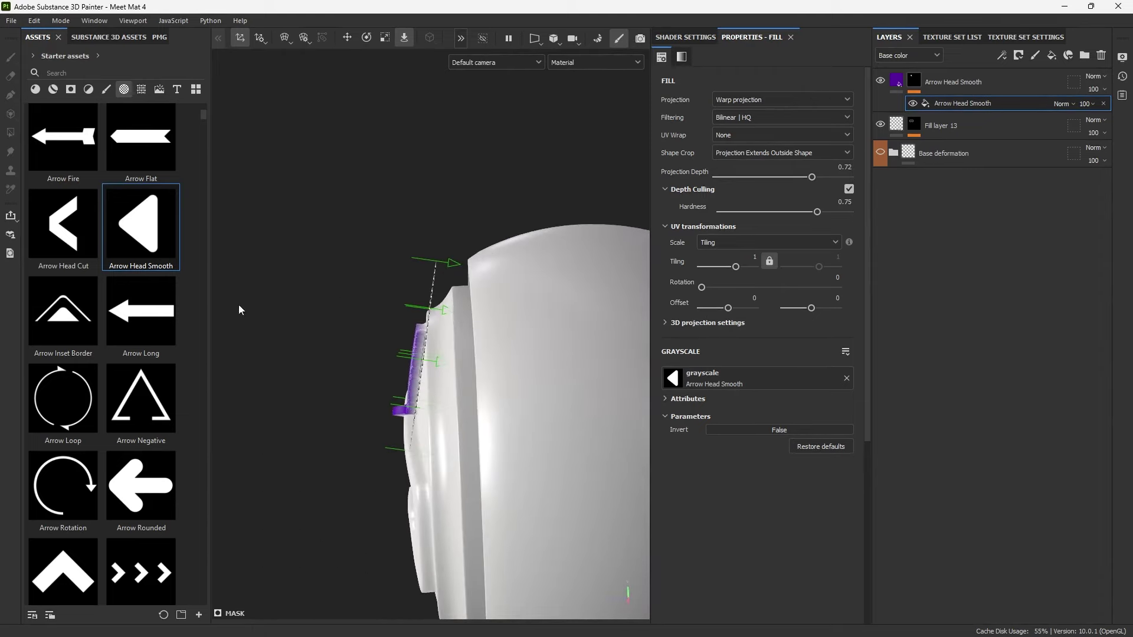
left_click_drag(238, 305, 466, 248, "alt")
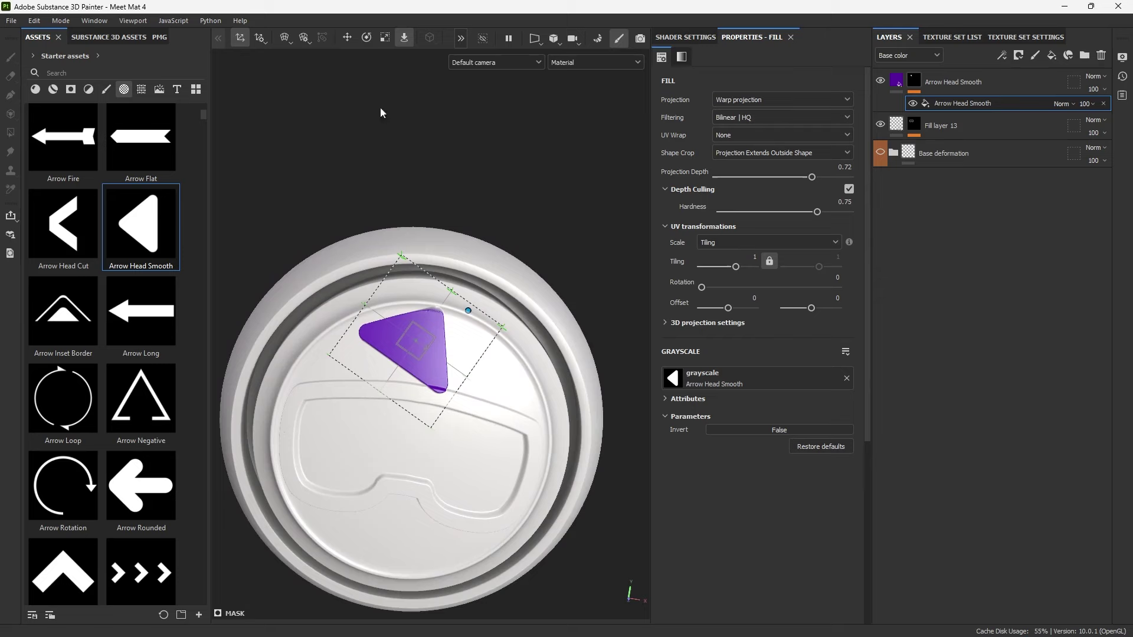
Rotate the arrow projection to point up and lower it to sit just above the goggle outline.
left_click(365, 37)
left_click_drag(479, 332, 461, 295)
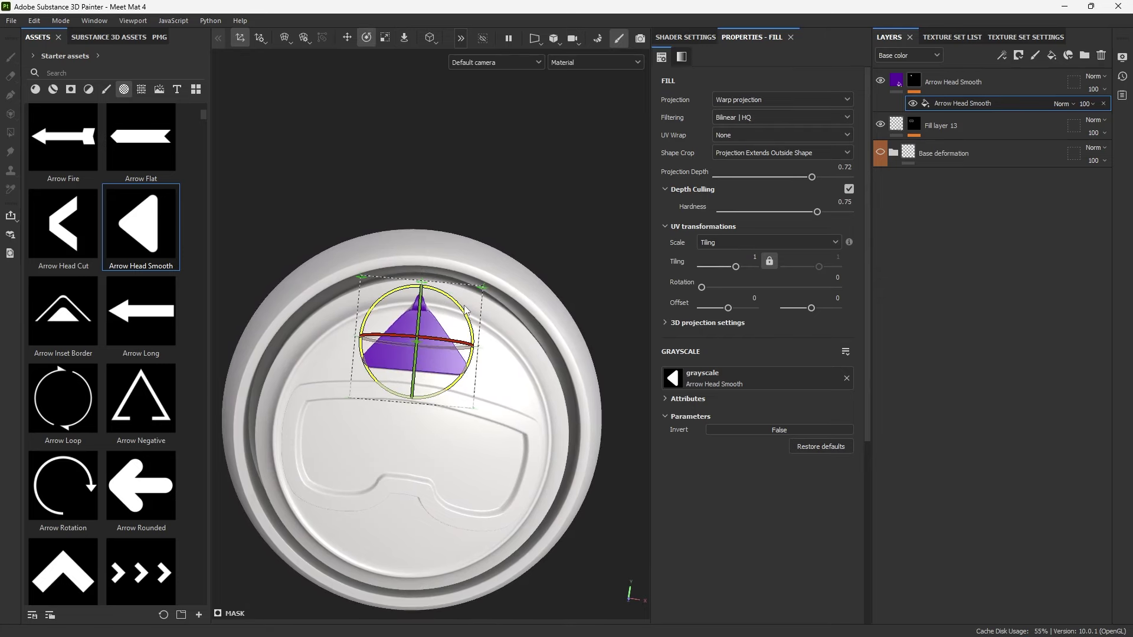
left_click(347, 38)
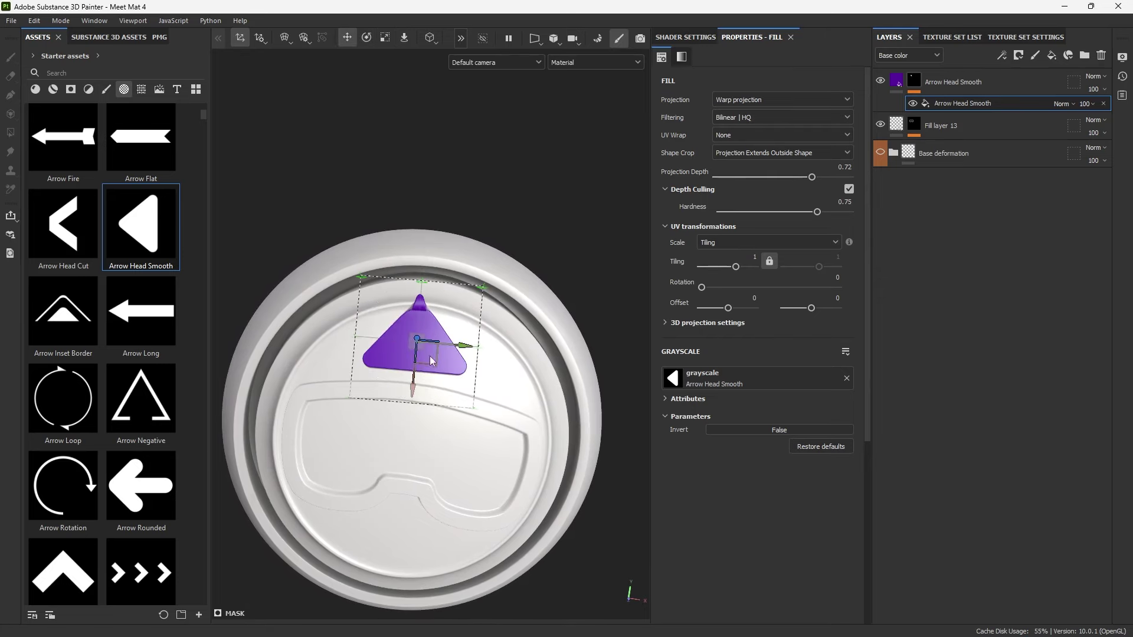
left_click_drag(431, 360, 415, 392)
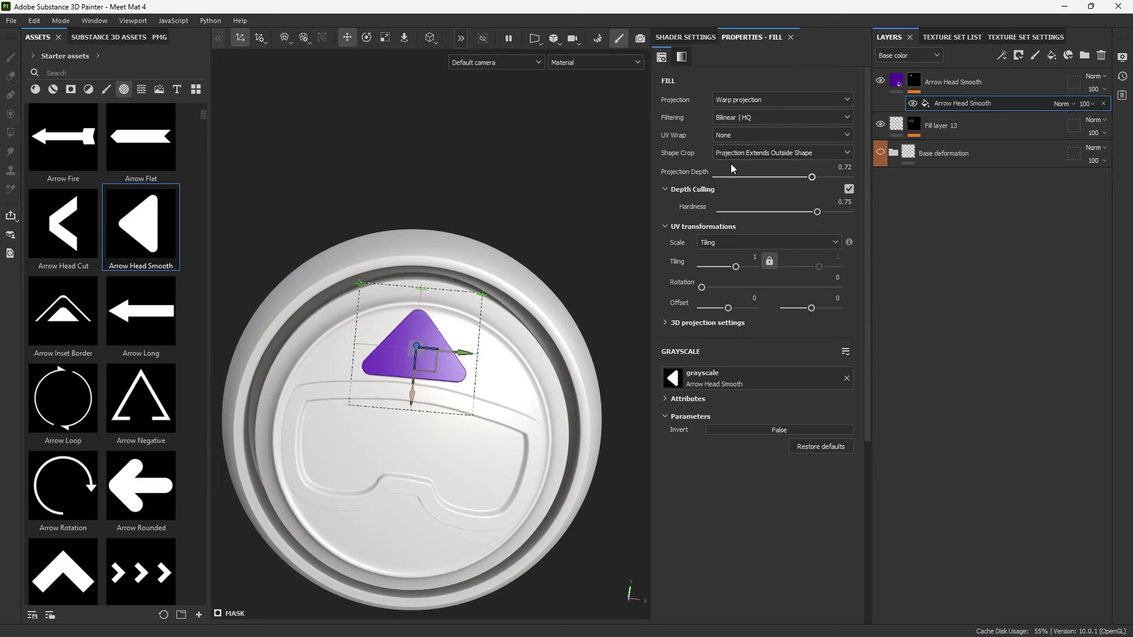
left_click(936, 123)
left_click_drag(547, 202, 546, 202, "alt")
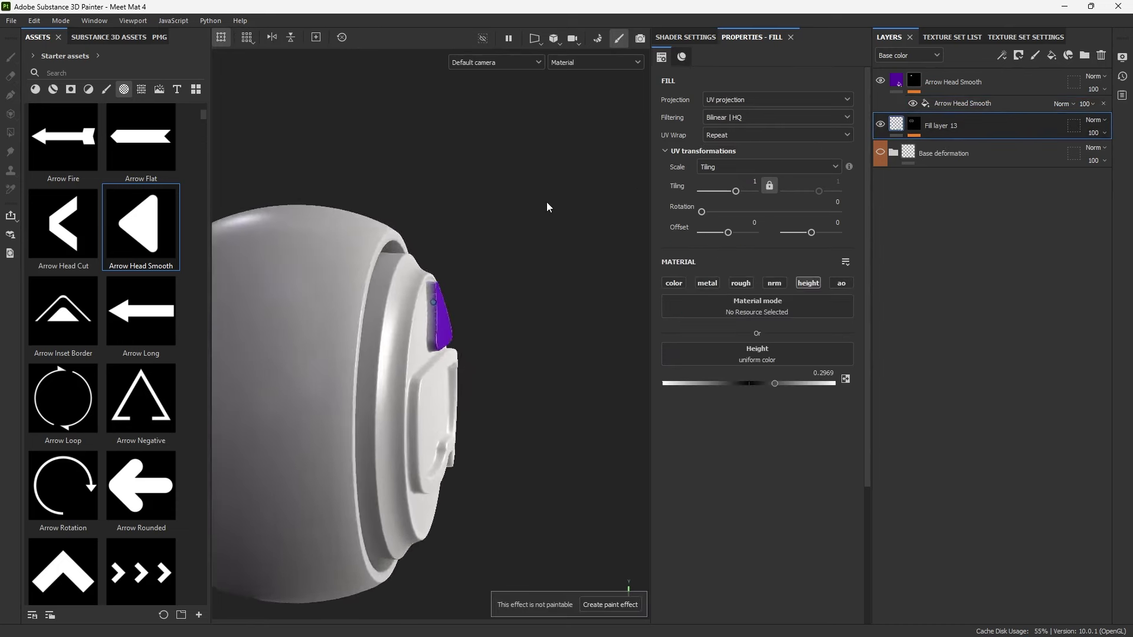
Turn off the Arrow Head Smooth layer's color channel and set its height to -0.4812.
left_click(953, 82)
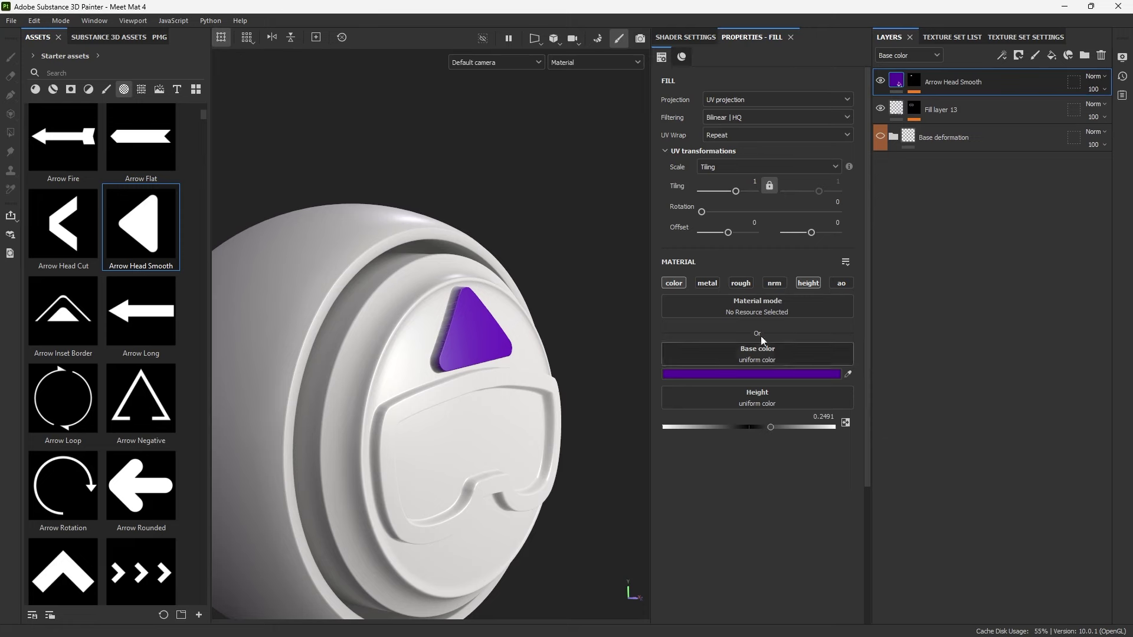
left_click(674, 283)
left_click_drag(772, 384, 707, 383)
left_click_drag(428, 334, 484, 271, "alt")
right_click_drag(484, 270, 733, 137, "alt")
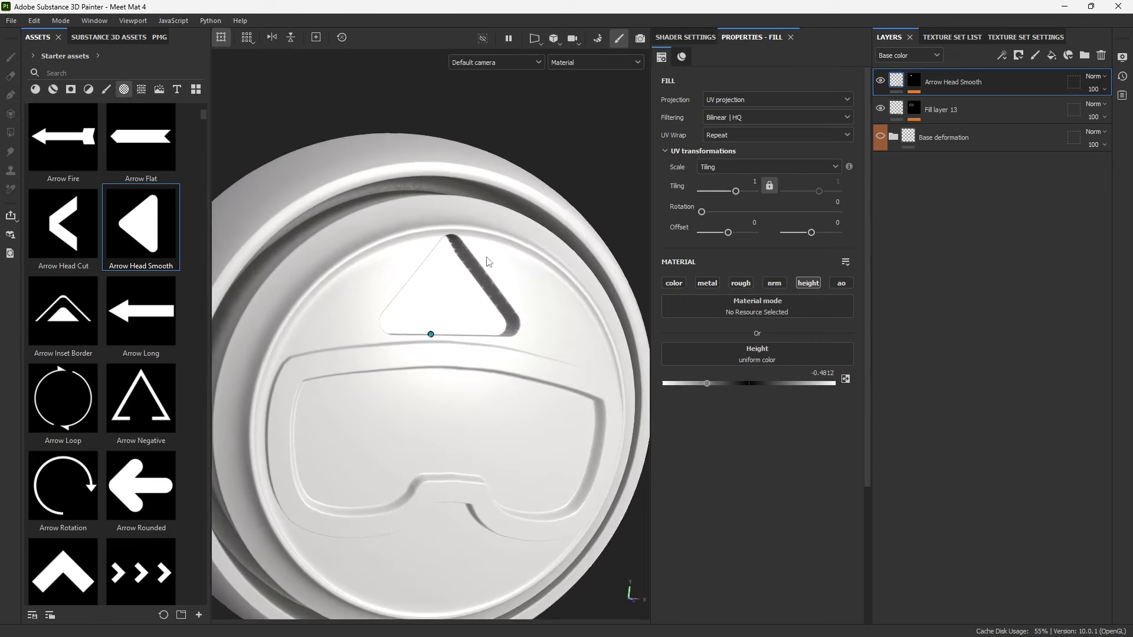
right_click_drag(399, 261, 476, 334, "alt")
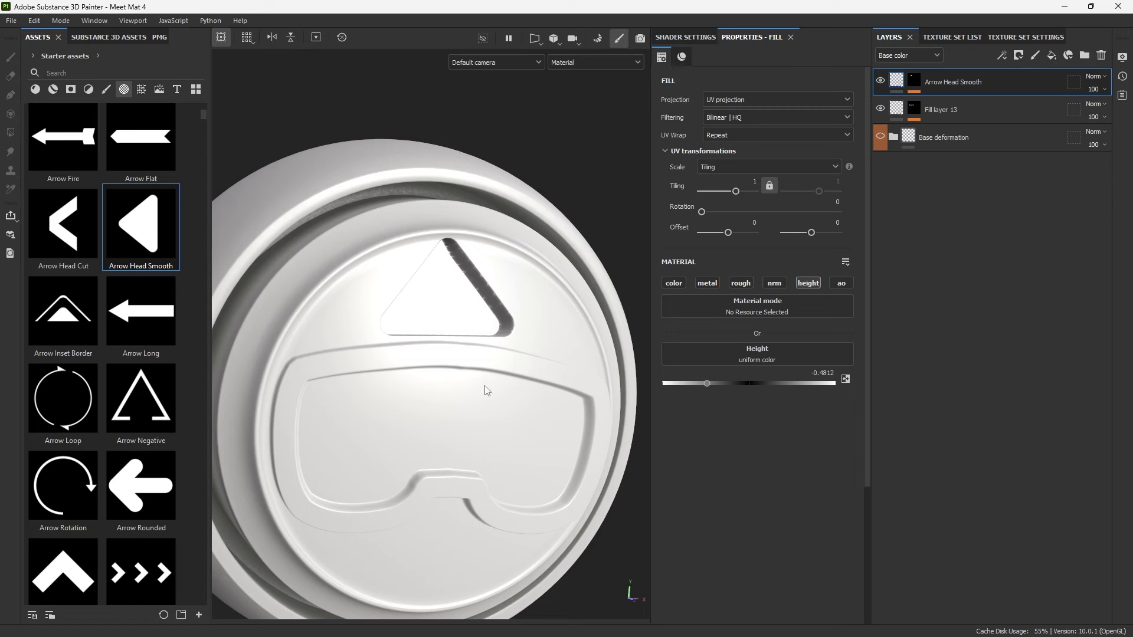
Copy the Blur filter from the goggle layer's mask to the Arrow Head Smooth mask and set the arrow layer's height to 0.4266.
left_click(916, 108)
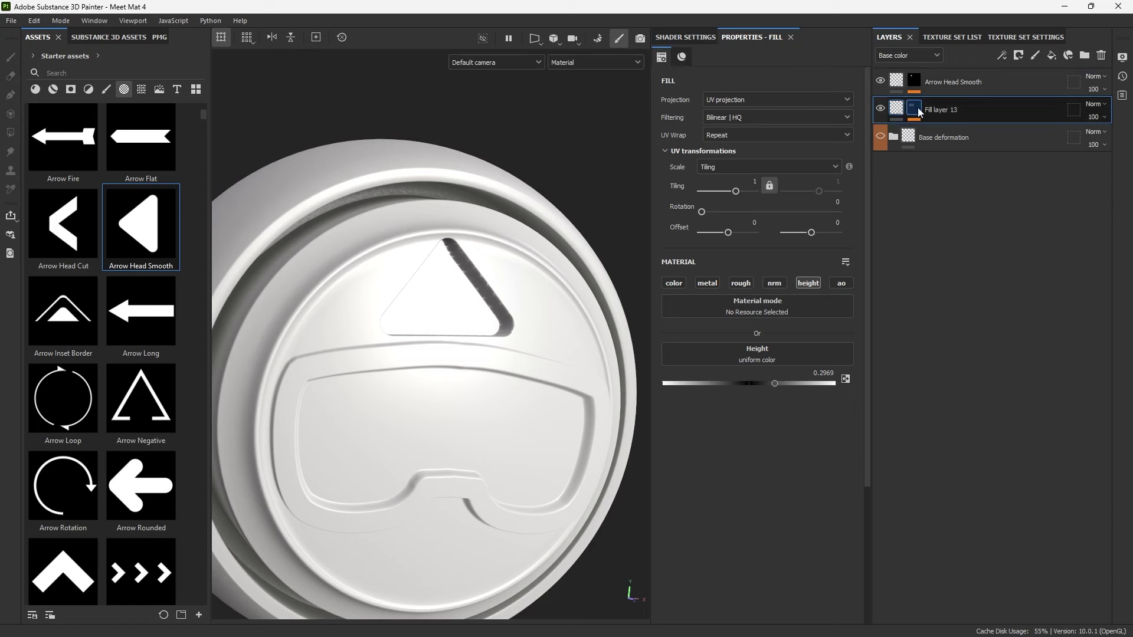
left_click(915, 86)
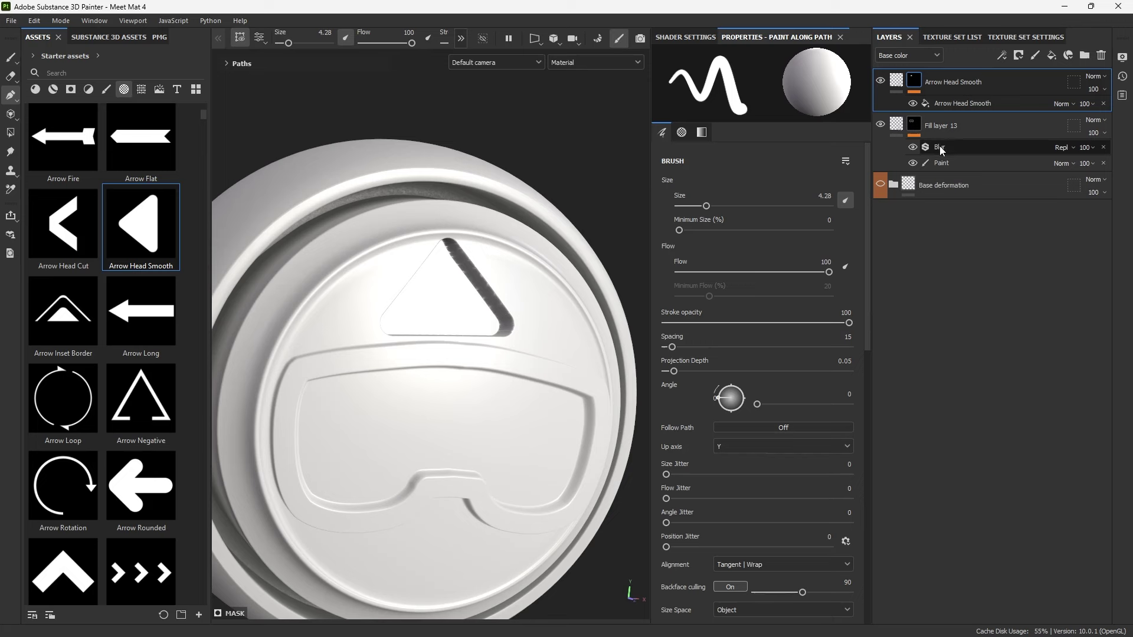
left_click_drag(939, 147, 940, 97)
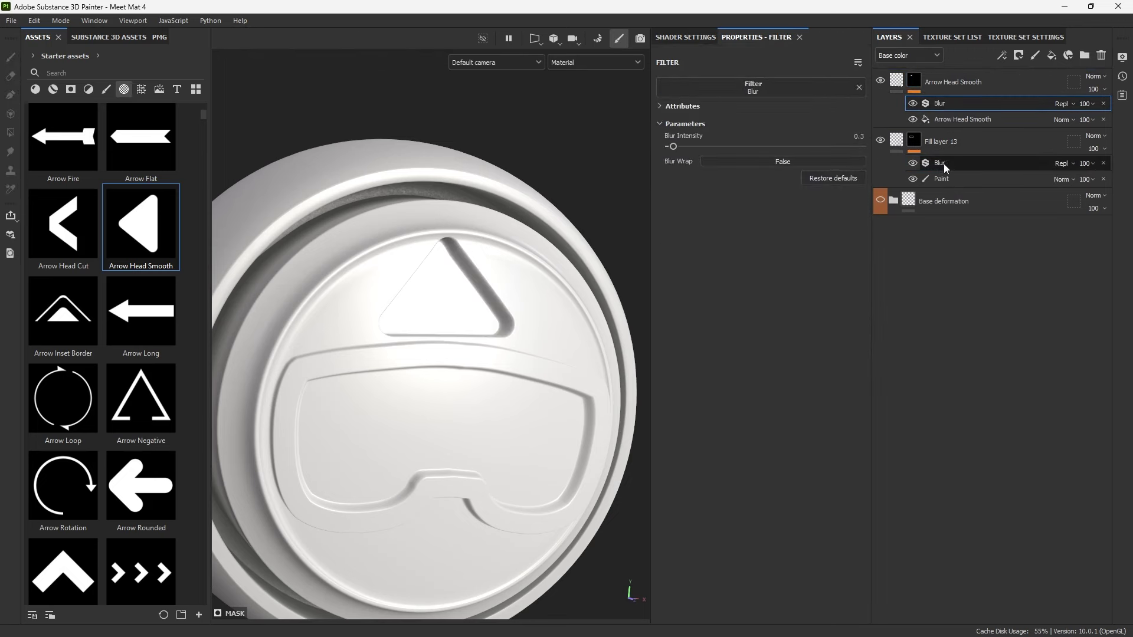
left_click_drag(459, 275, 590, 262, "alt")
scroll(589, 262, "down", 2)
left_click(900, 84)
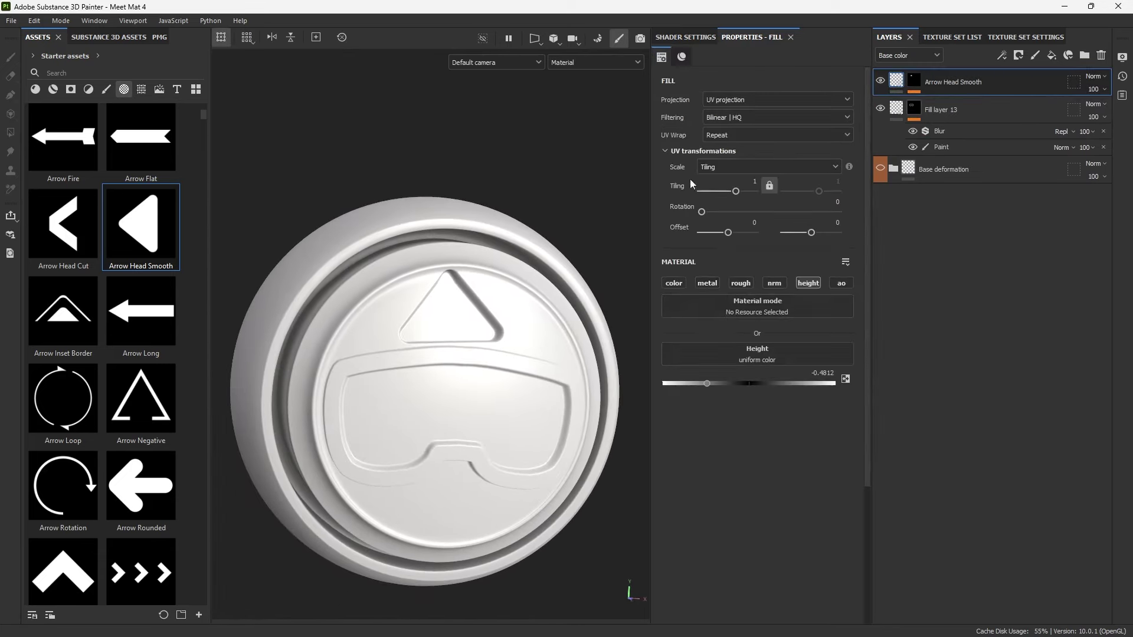
left_click_drag(742, 372, 786, 381)
Select the arrow fill in the Arrow Head Smooth mask and examine the raised arrow and its projection frame from several angles.
left_click(913, 83)
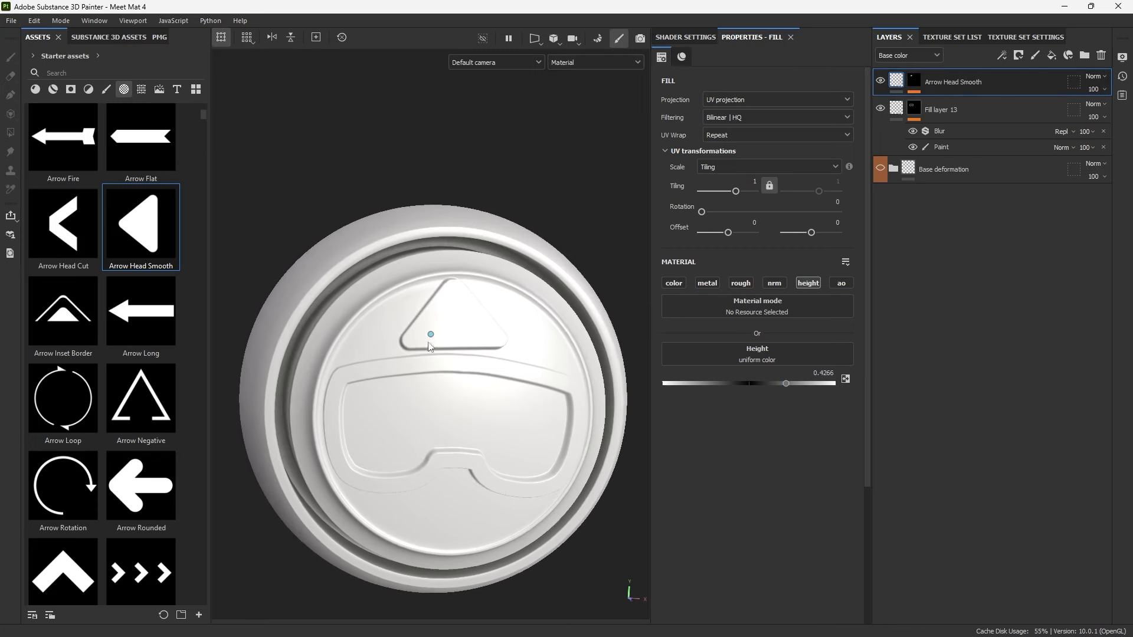
left_click(932, 121)
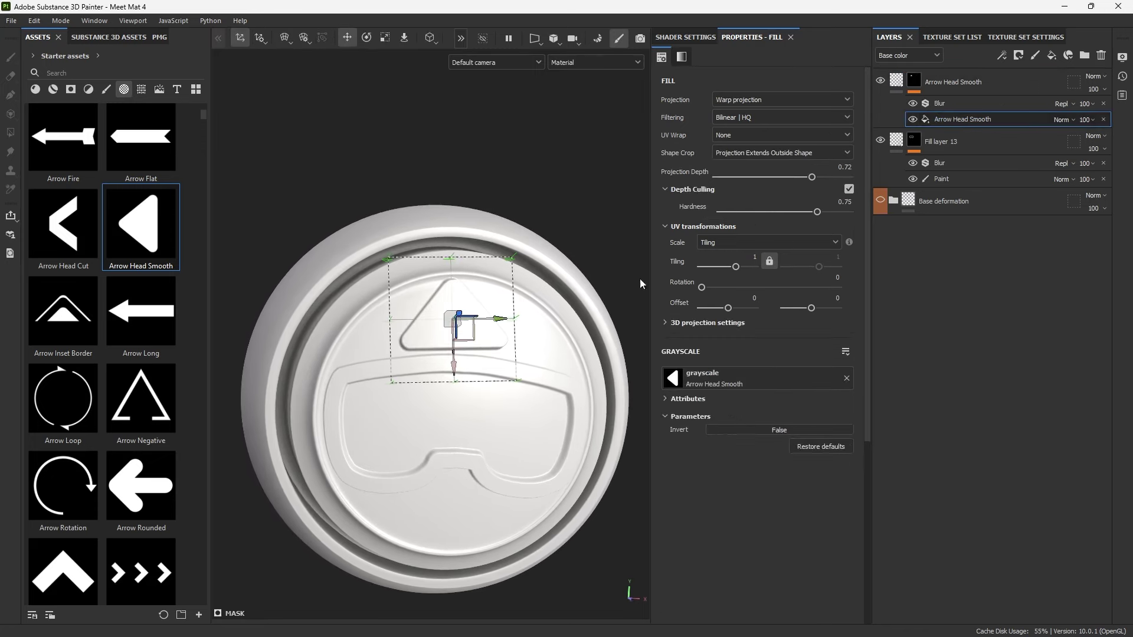
mouse_move(454, 369)
left_mouse_down()
mouse_move(456, 410)
mouse_move(459, 374)
left_mouse_up()
mouse_move(501, 319)
left_mouse_down("alt")
mouse_move(475, 314)
mouse_move(489, 305)
left_mouse_up("alt")
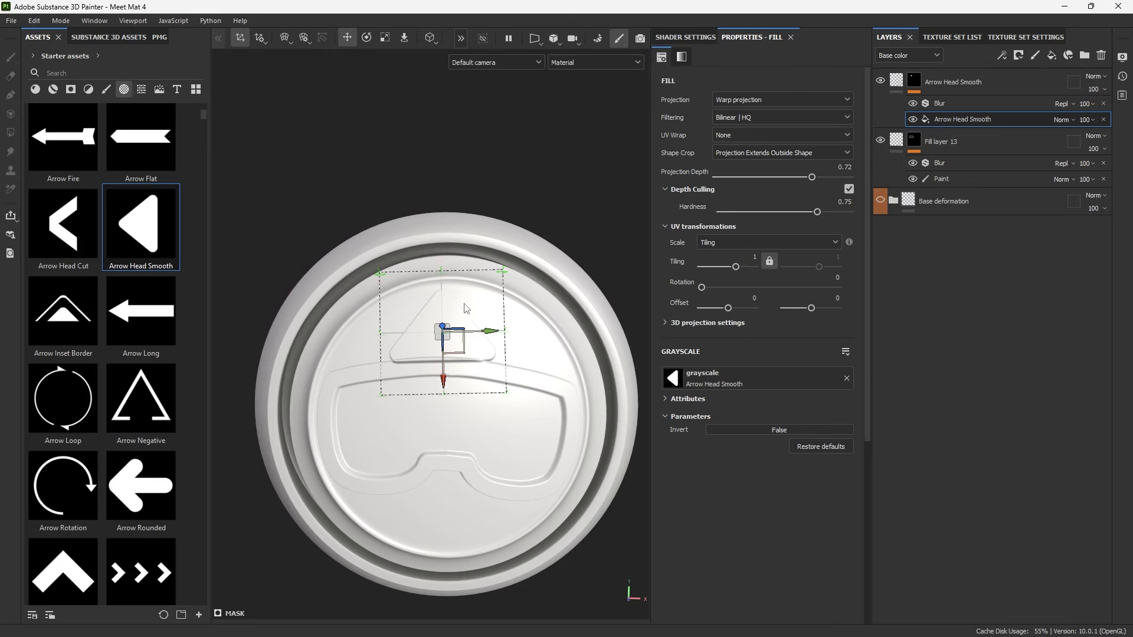
left_click_drag(469, 309, 554, 314, "alt")
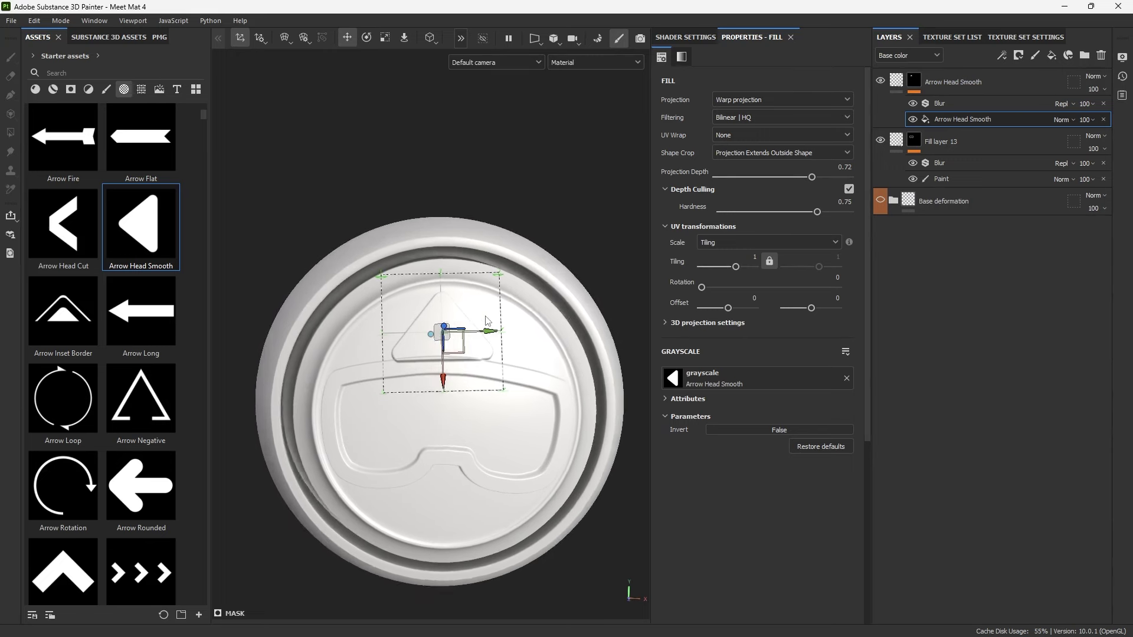
middle_click_drag(553, 314, 551, 295, "alt")
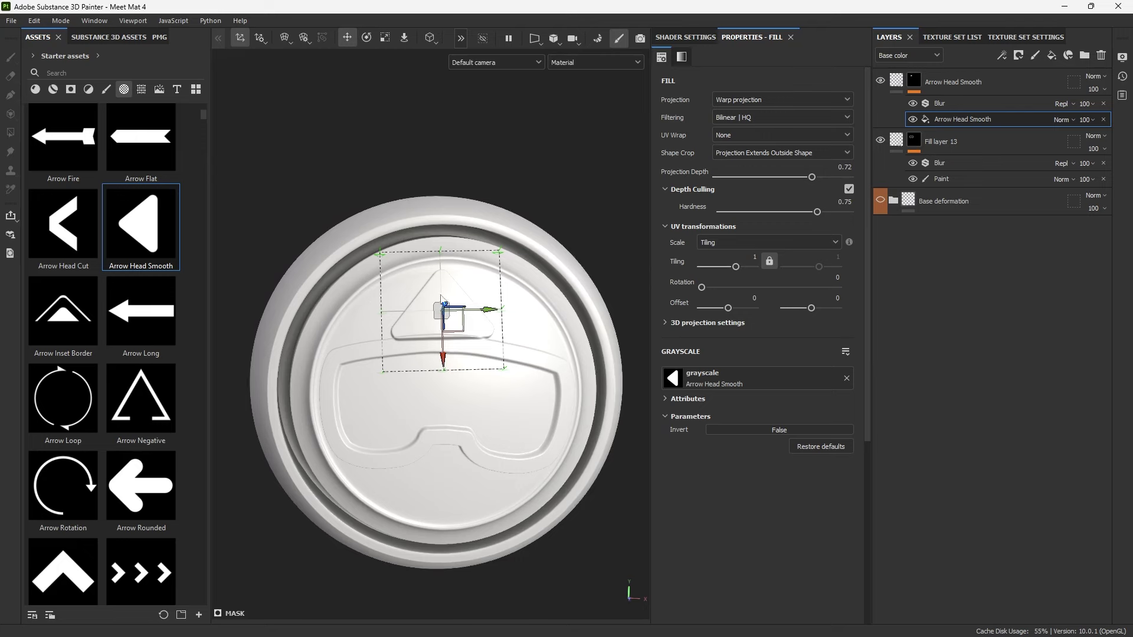
left_click_drag(448, 314, 483, 311, "alt")
left_click_drag(519, 382, 595, 165, "alt")
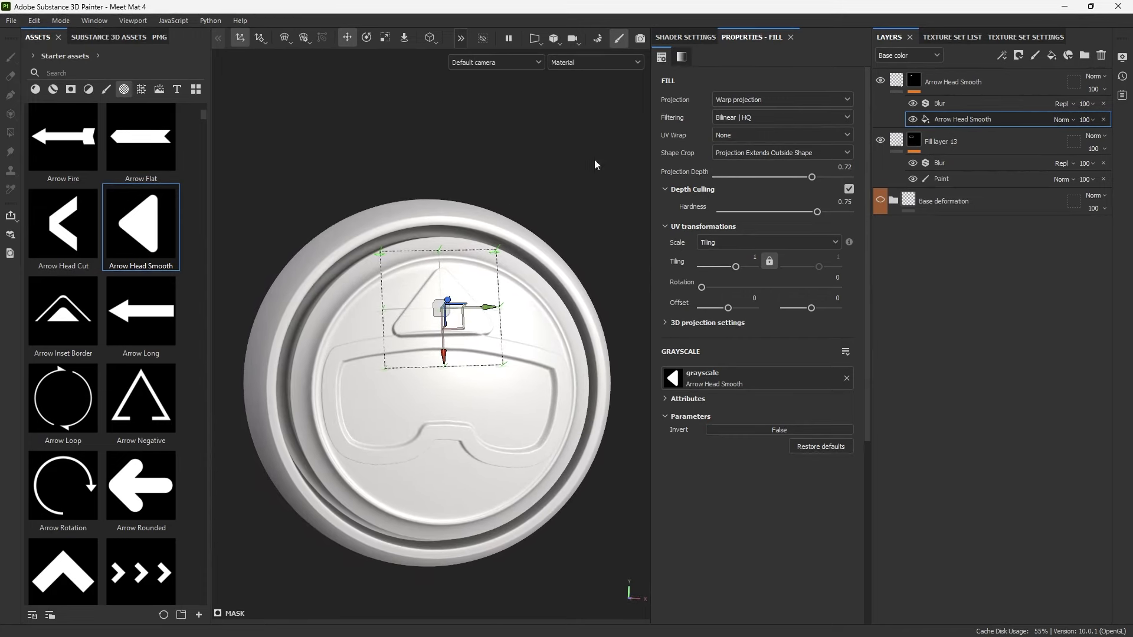
Delete the Arrow Head Smooth layer.
left_click(1008, 84)
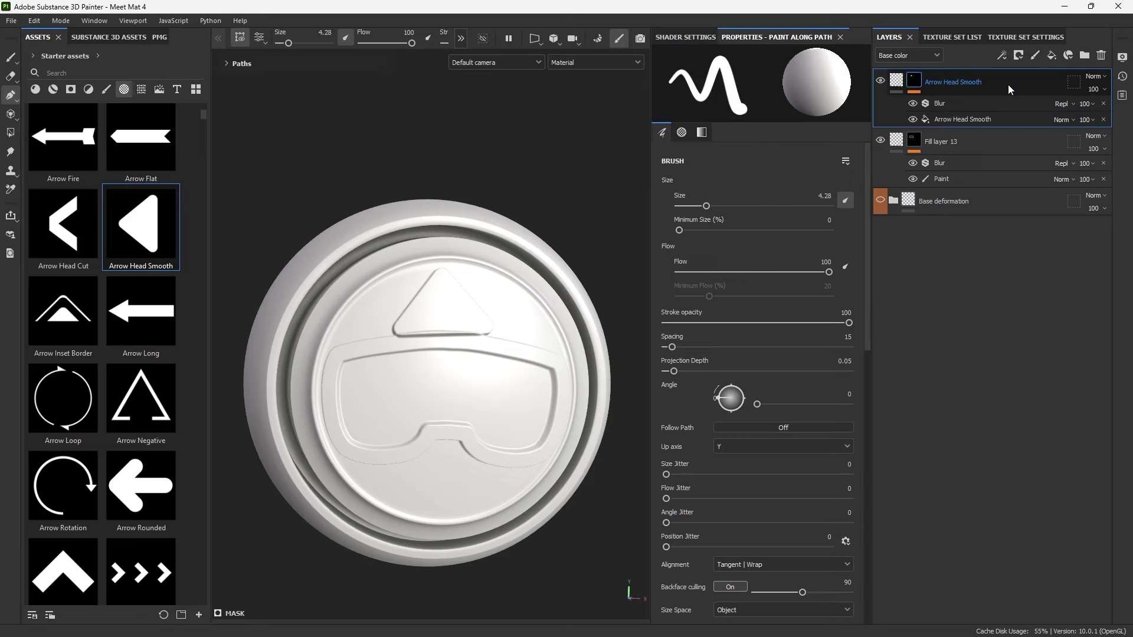
key("Delete")
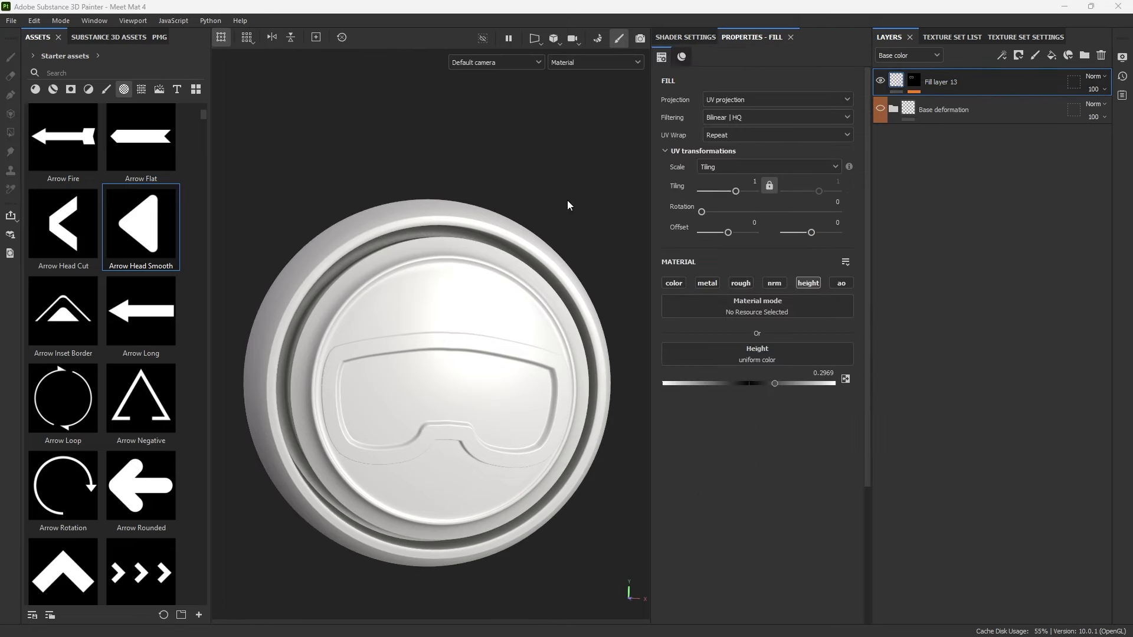
Switch to Photoshop and look through the open helmet top, shape_01 and helmet top2 grayscale documents.
key("alt+Tab")
left_click(201, 45)
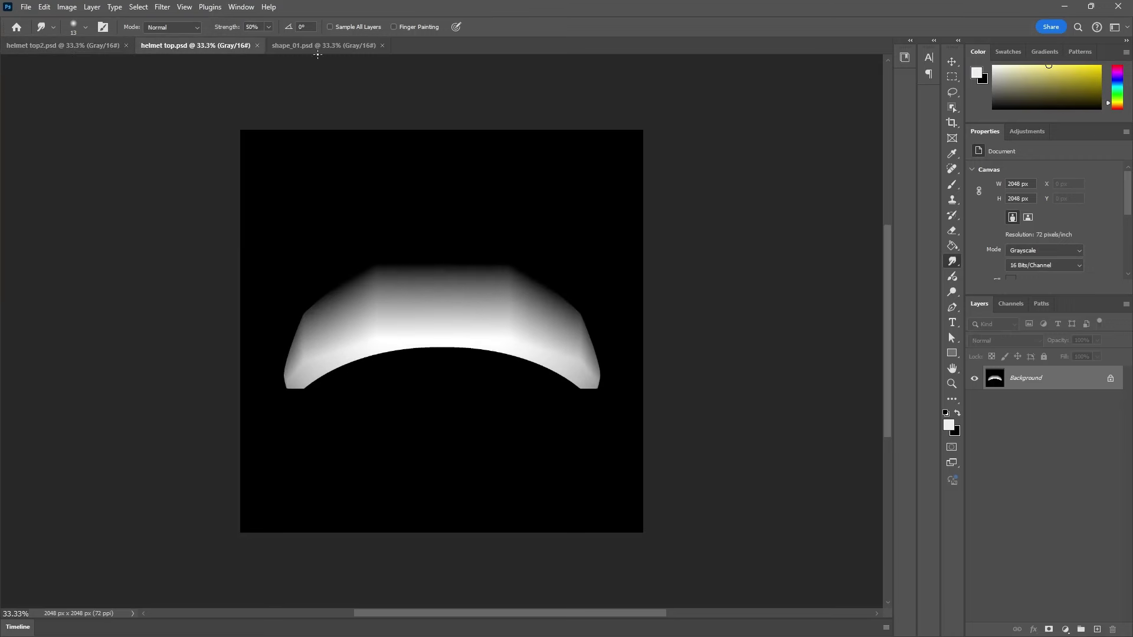
left_click(318, 50)
left_click(206, 49)
left_click(76, 45)
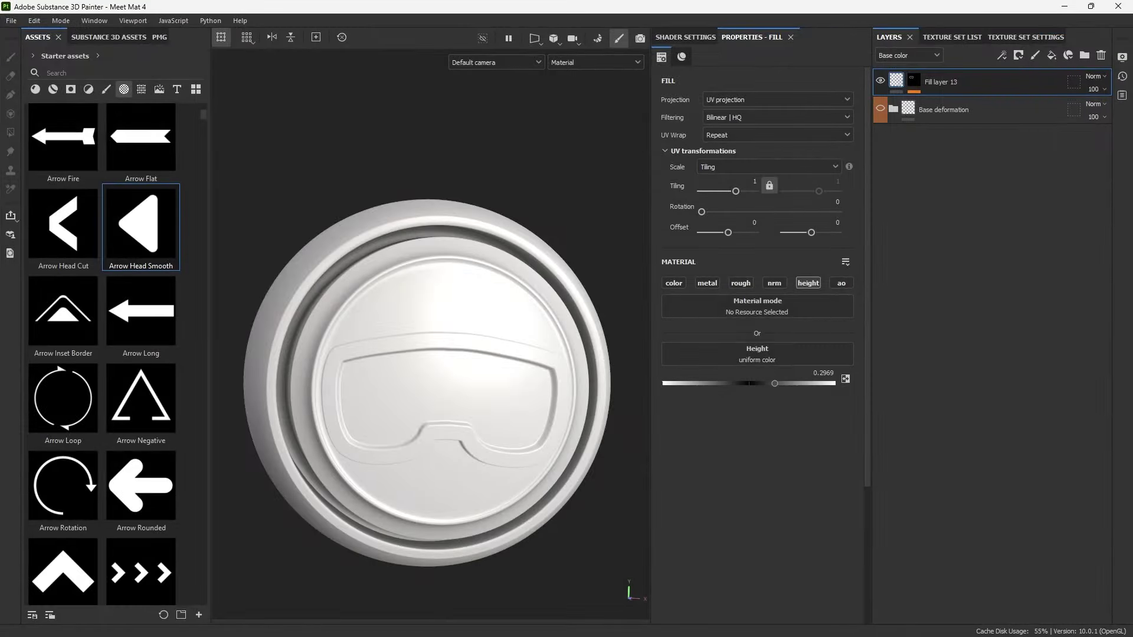
Import helmet top2.psd into Substance 3D Painter as an alpha, stored in the current session.
left_click_drag(1132, 112, 189, 154)
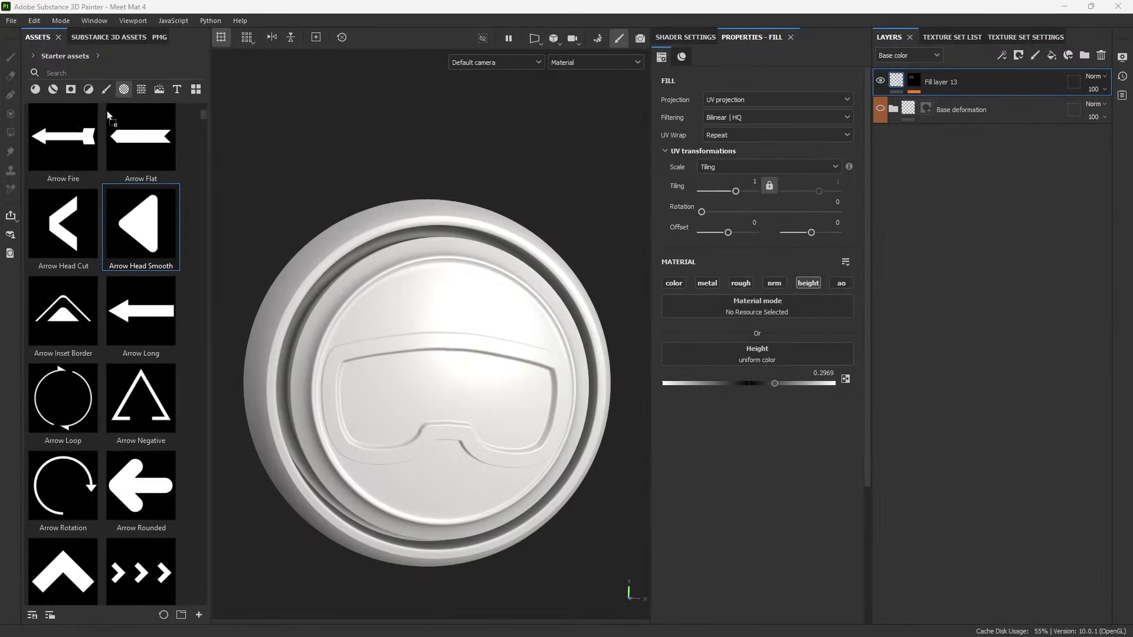
left_click_drag(105, 204, 122, 179)
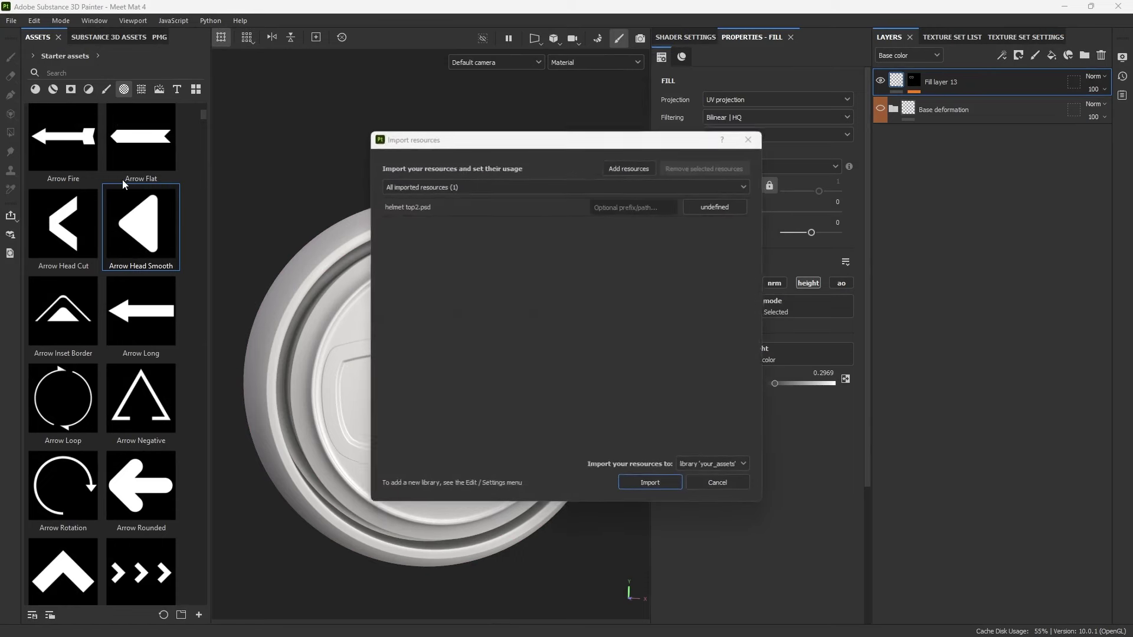
left_click_drag(568, 135, 442, 120)
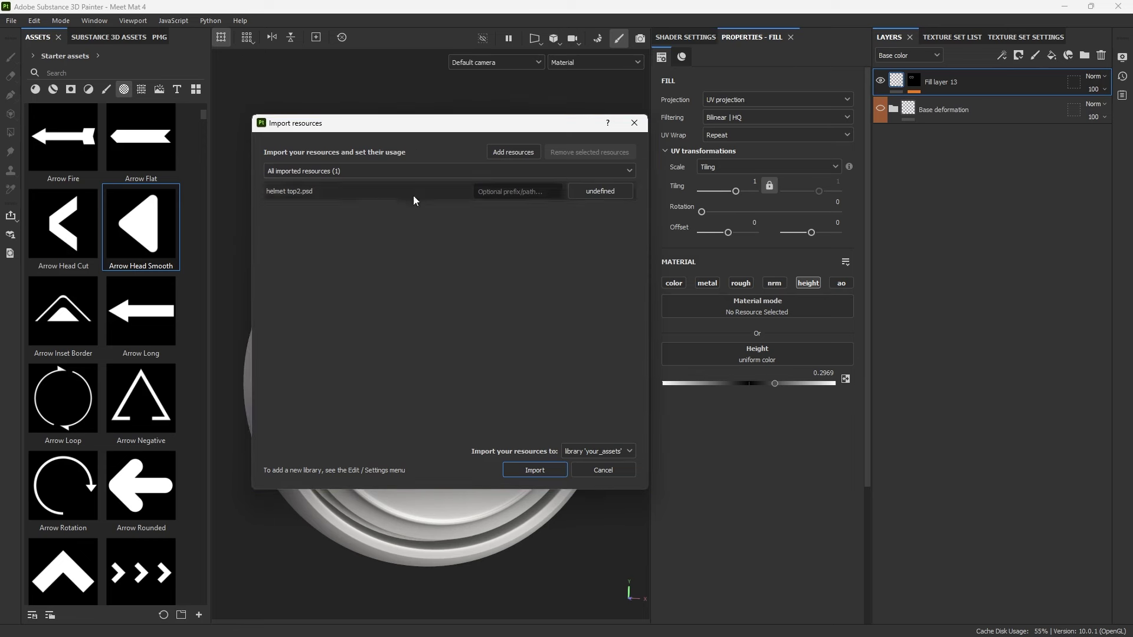
left_click(600, 192)
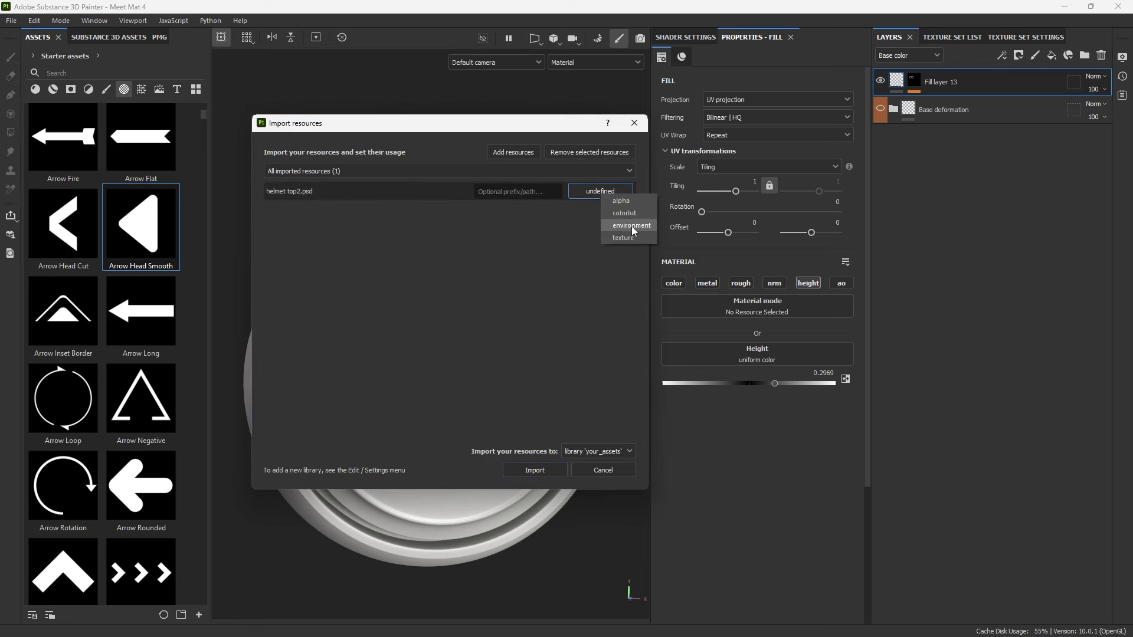
left_click(633, 202)
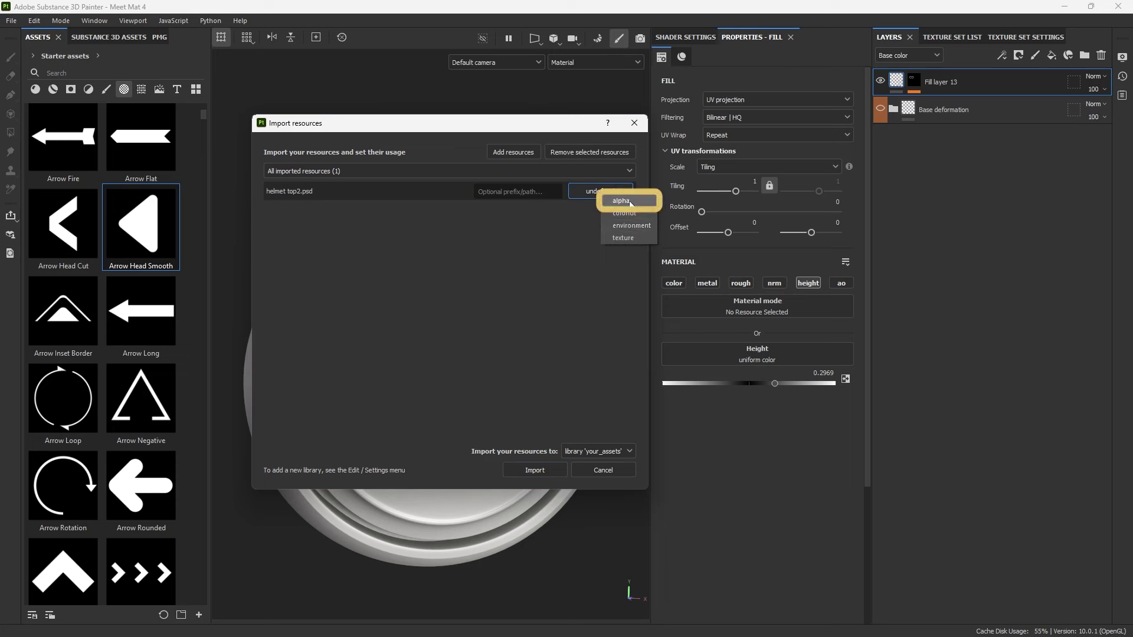
left_click(575, 453)
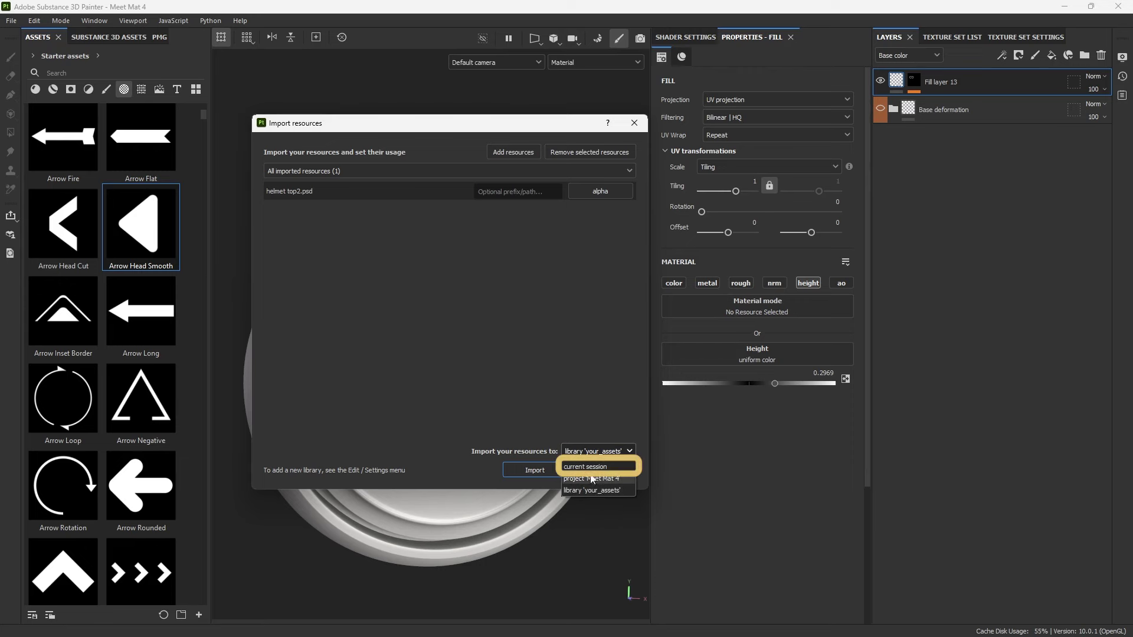
left_click(590, 466)
left_click(535, 470)
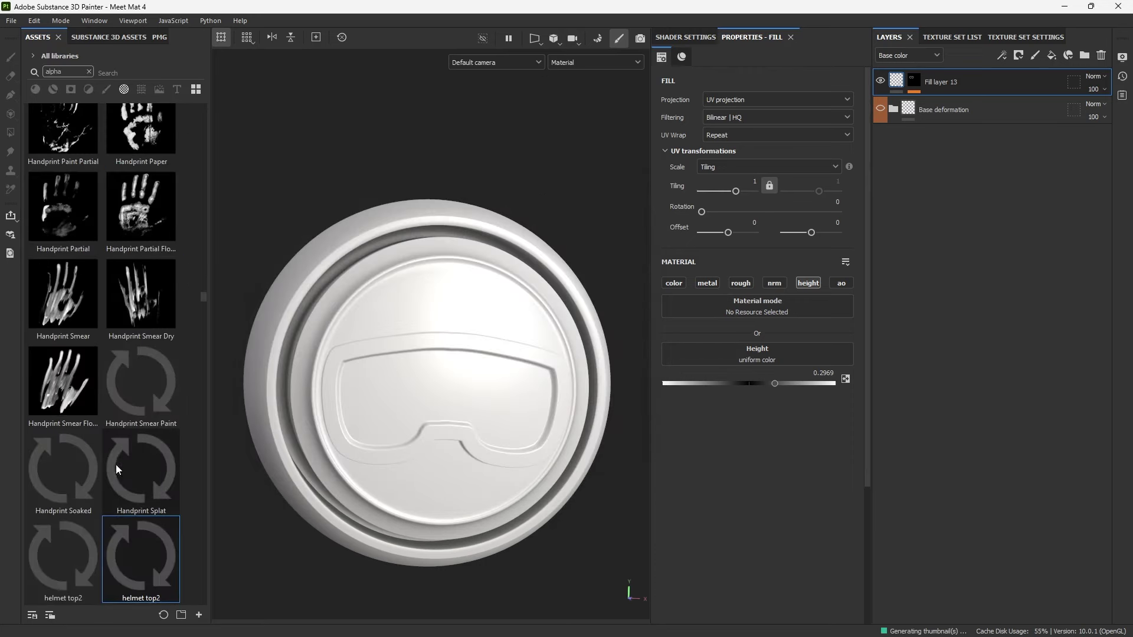
Place the helmet top2 alpha above the goggles as a new masked fill layer with only the color and height channels enabled.
scroll(89, 413, "down", 3)
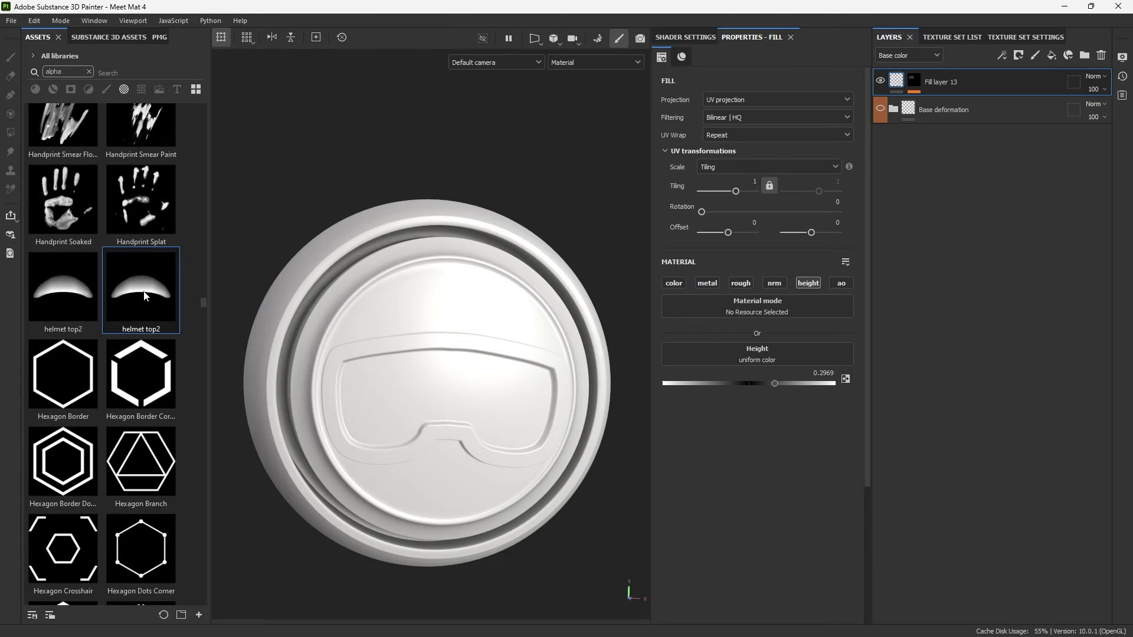
left_click_drag(146, 296, 476, 319)
left_click(897, 82)
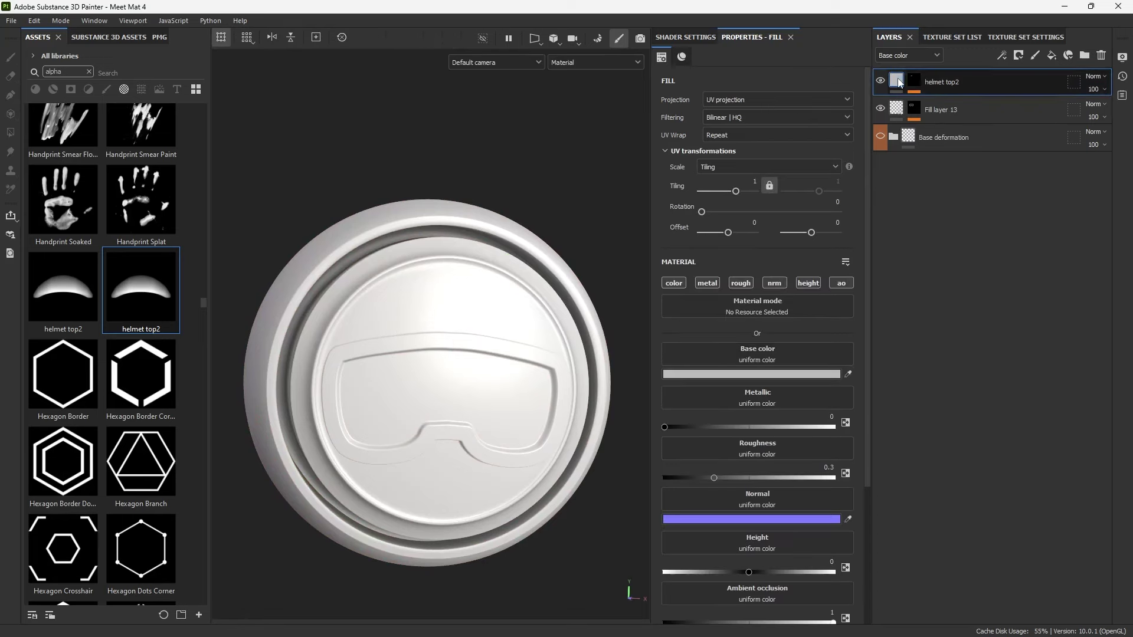
left_click(807, 283)
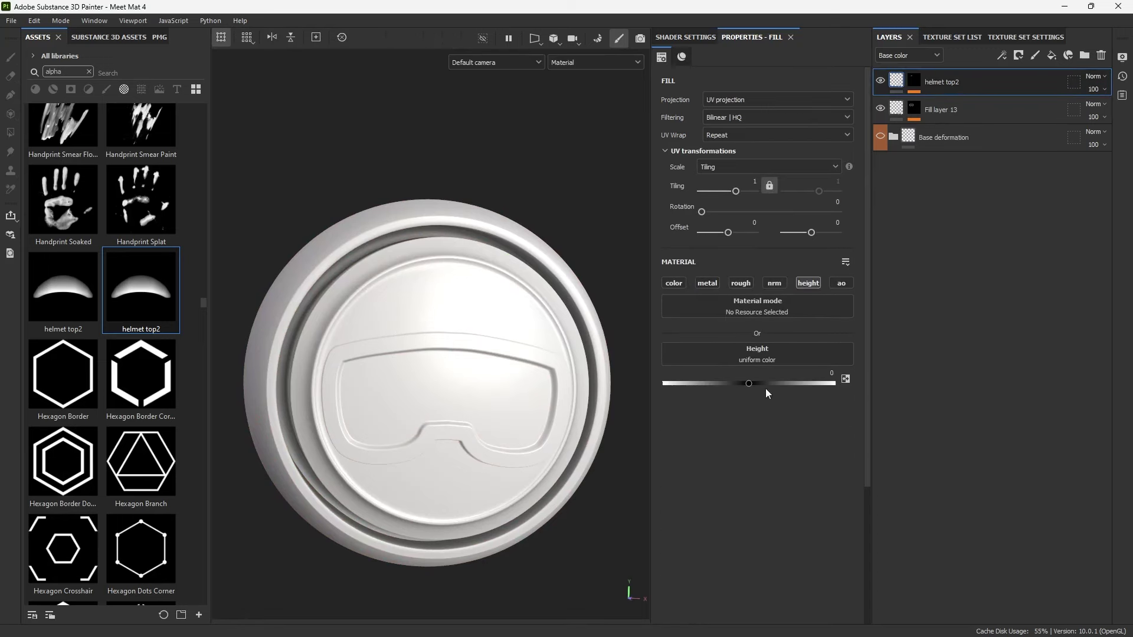
left_click(673, 284)
Set the helmet top2 layer's base color to bright green and its height to 0.5495.
left_click(824, 374)
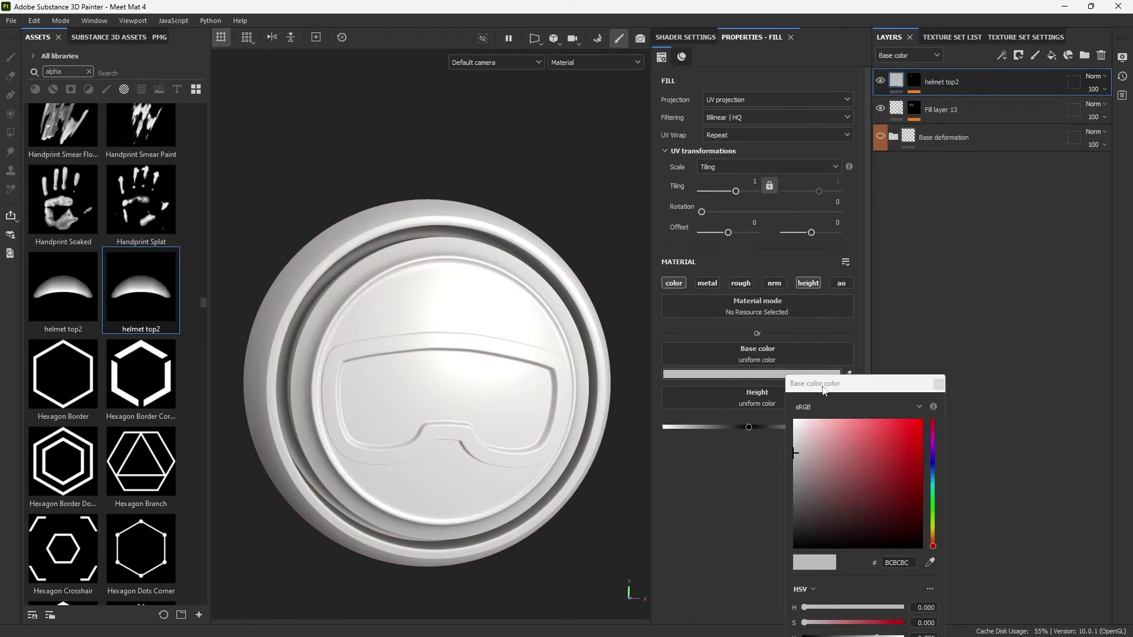
left_click(933, 517)
left_click(903, 459)
left_click(953, 379)
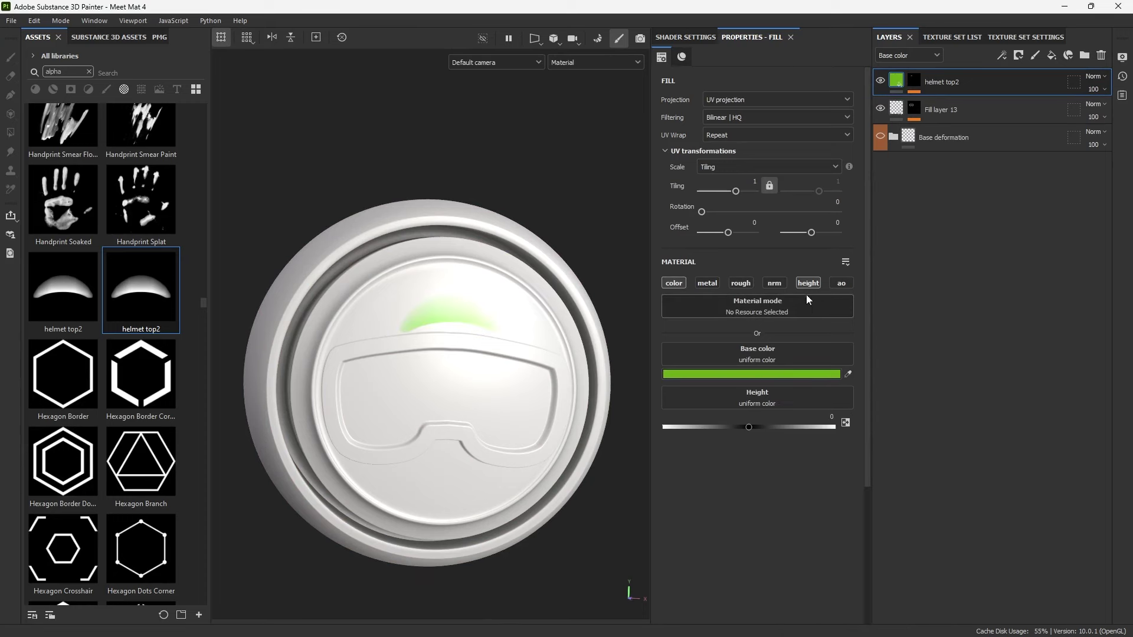
left_click_drag(756, 425, 796, 429)
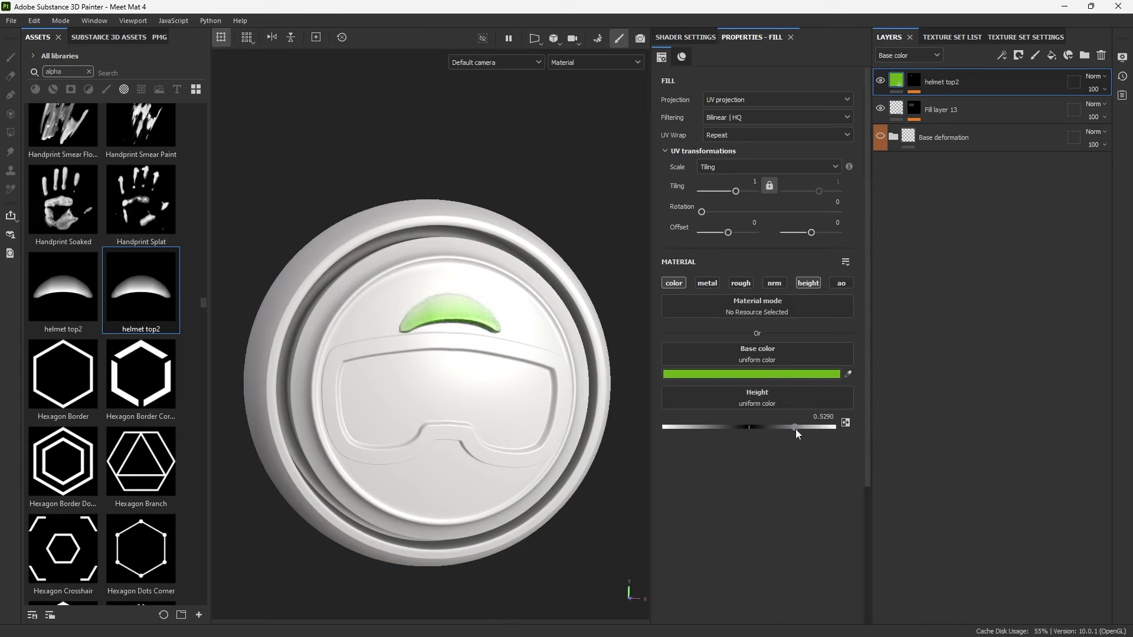
left_click_drag(593, 299, 583, 302, "alt")
Enlarge the helmet top2 mask projection to span the area above the goggles, position it there, and set its projection depth to 0.44.
left_click(913, 81)
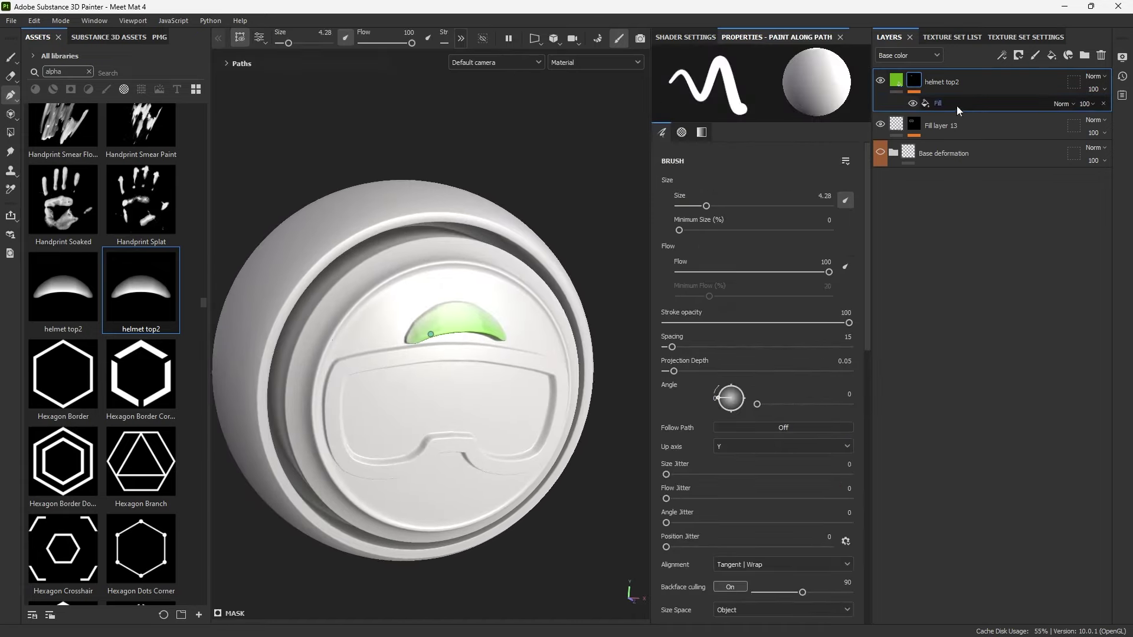
left_click(939, 105)
left_click_drag(531, 277, 611, 349, "alt")
key("e")
key("r")
left_click_drag(453, 265, 456, 267)
key("w")
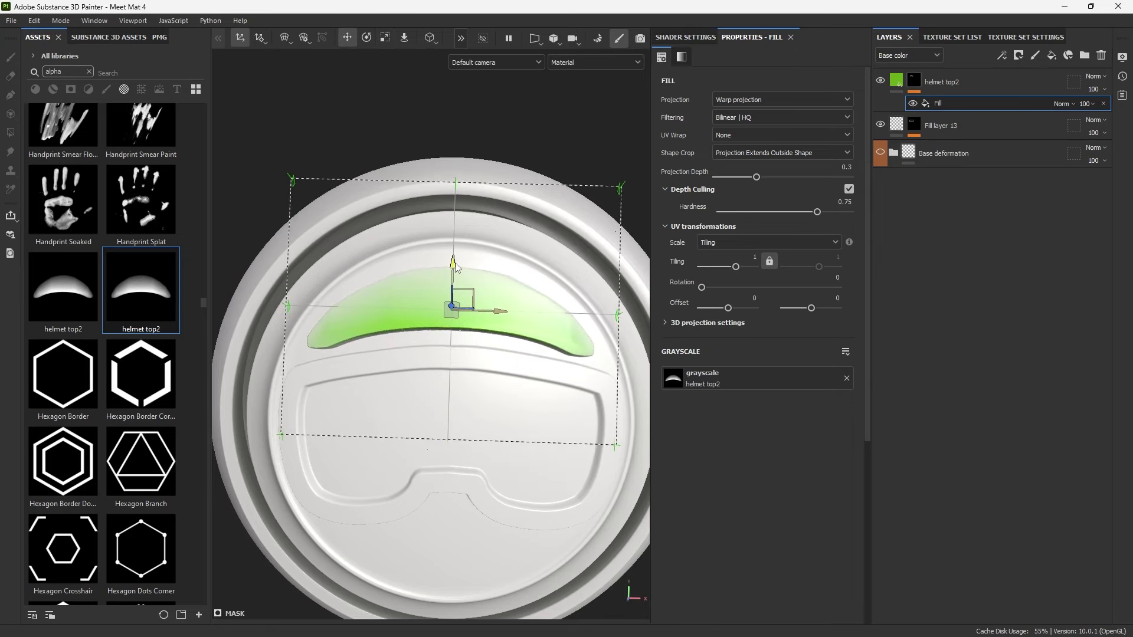
left_click_drag(441, 131, 758, 208, "alt")
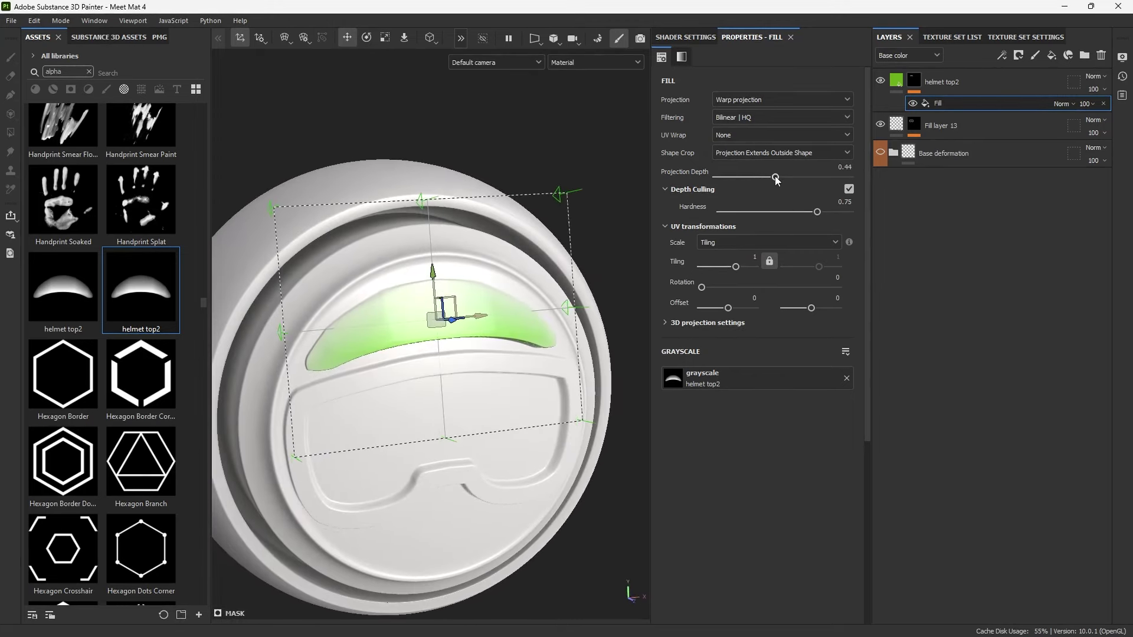
Select the helmet top2 layer's fill and examine the raised green shape's gradient and edges up close and from several angles.
left_click(896, 80)
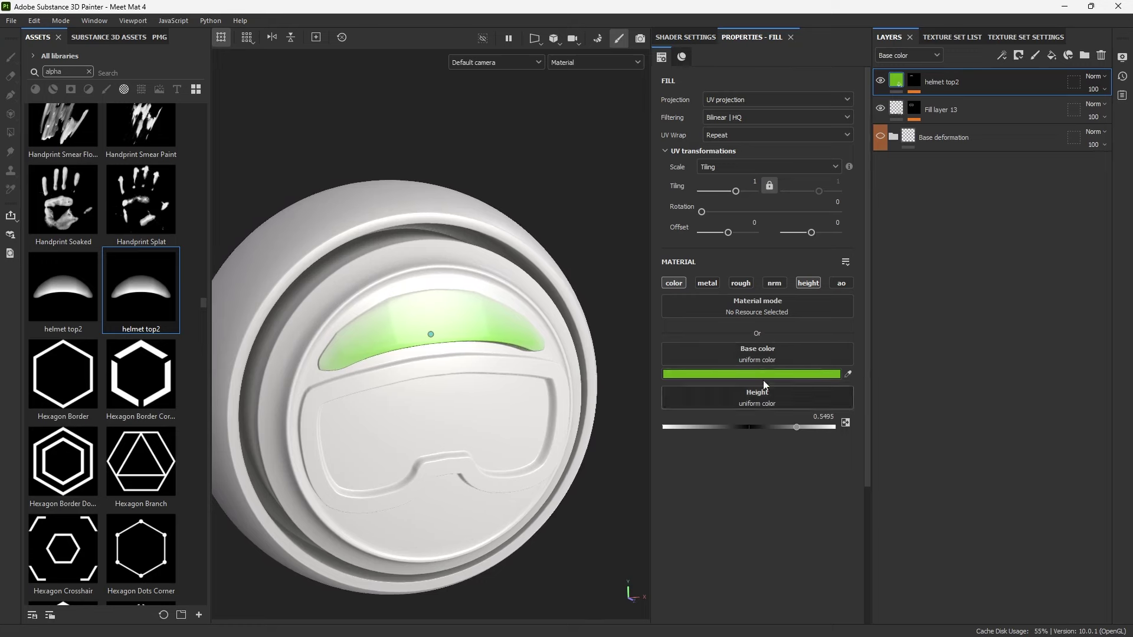
left_click_drag(682, 301, 373, 368, "alt")
scroll(373, 363, "up", 5)
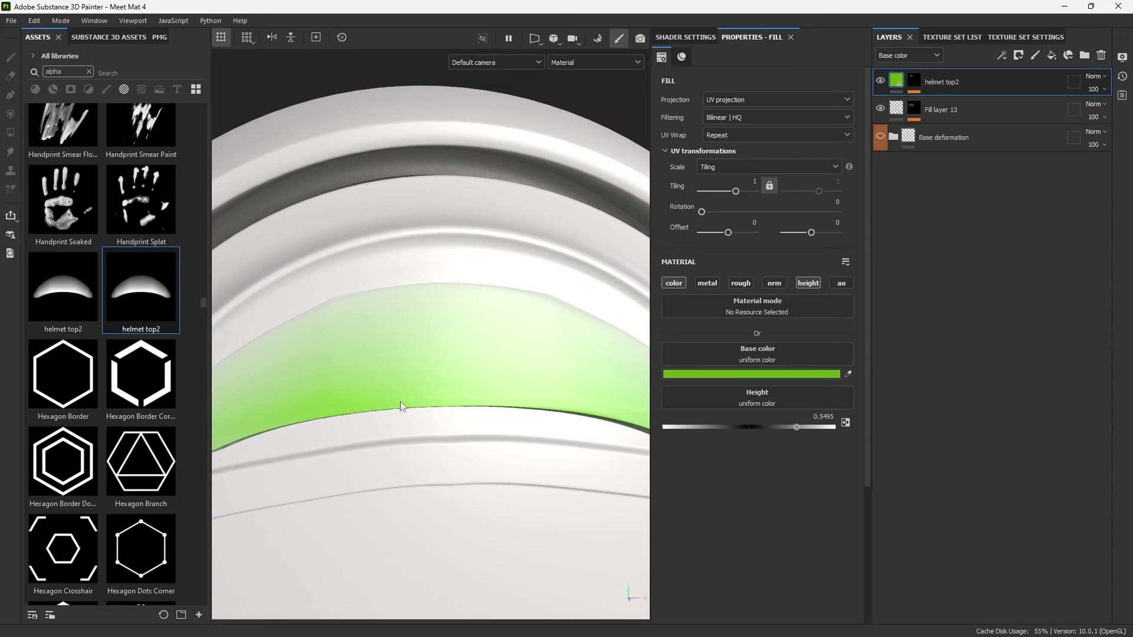
left_click_drag(399, 396, 398, 352, "alt")
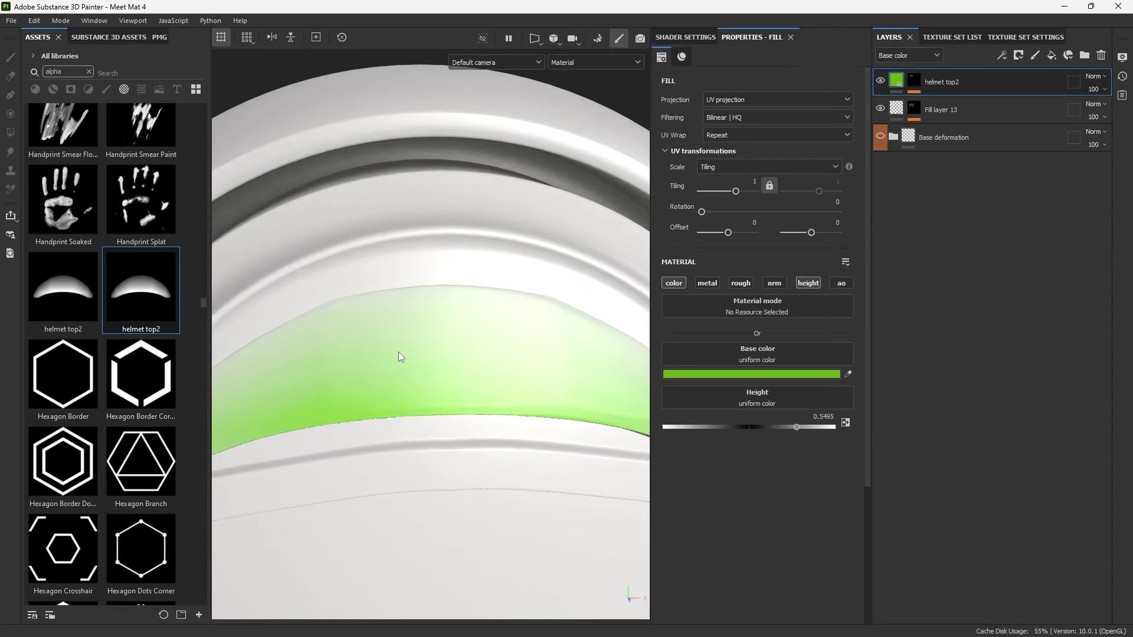
left_click_drag(398, 270, 361, 298, "alt")
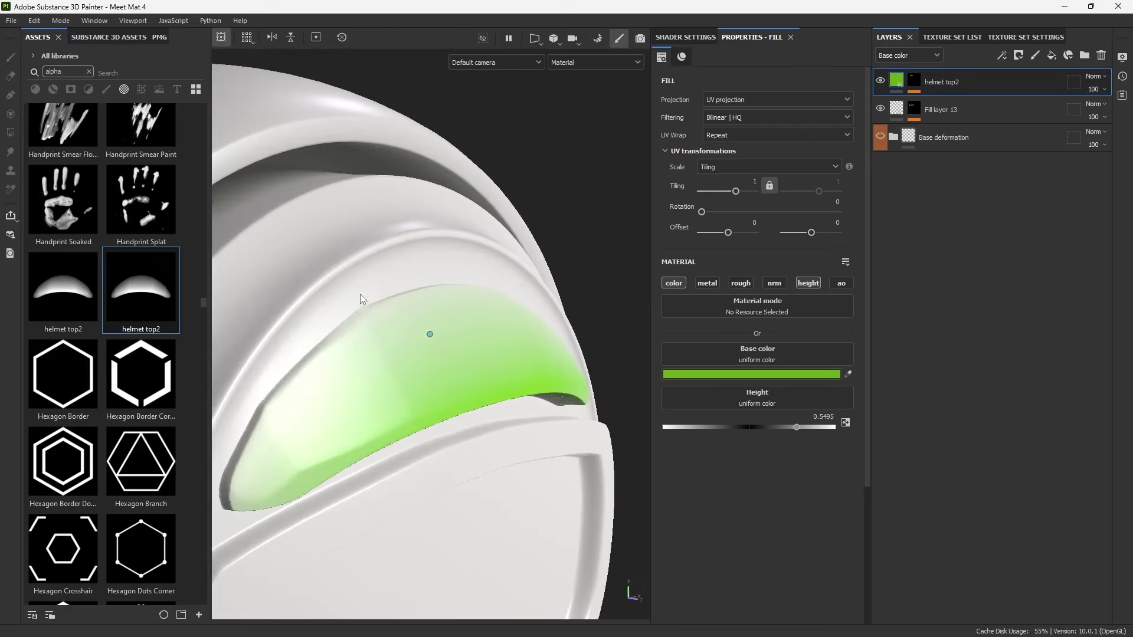
left_click_drag(627, 382, 482, 254, "alt")
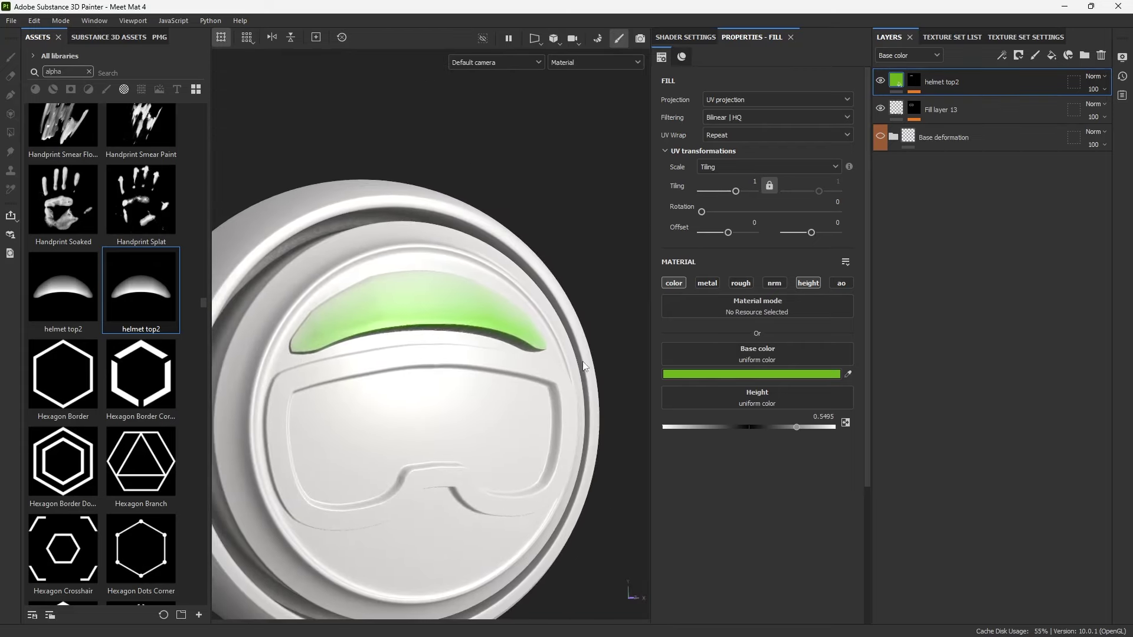
Turn off the helmet top2 layer's color channel and raise its height to 1.
left_click(674, 283)
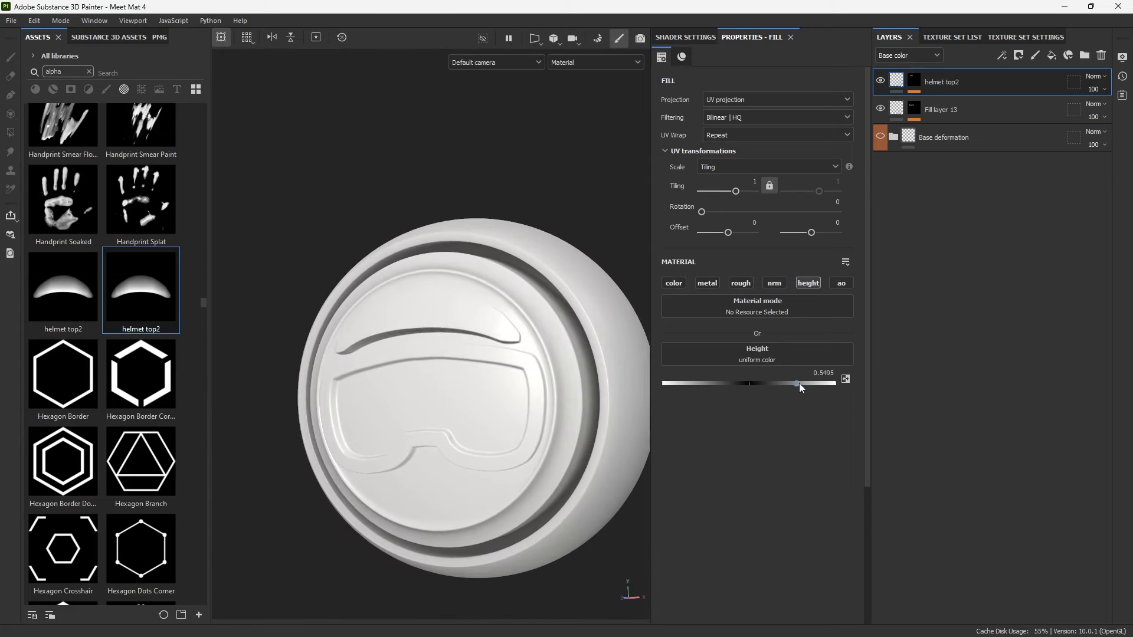
left_click_drag(797, 384, 851, 388)
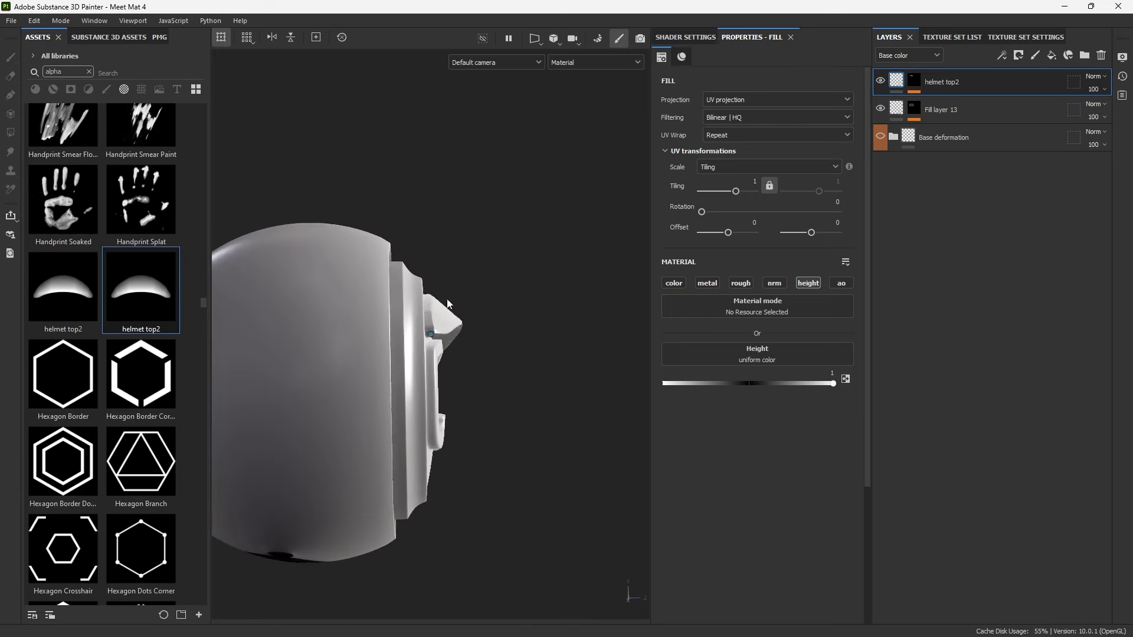
left_click_drag(447, 300, 430, 296, "alt")
left_click_drag(596, 330, 472, 337, "alt")
Compare the new helmet top2 and Fill layer 13 shapes with the Base deformation group by swapping their visibility and restoring it.
left_click(882, 81)
left_click(881, 109)
left_click(881, 136)
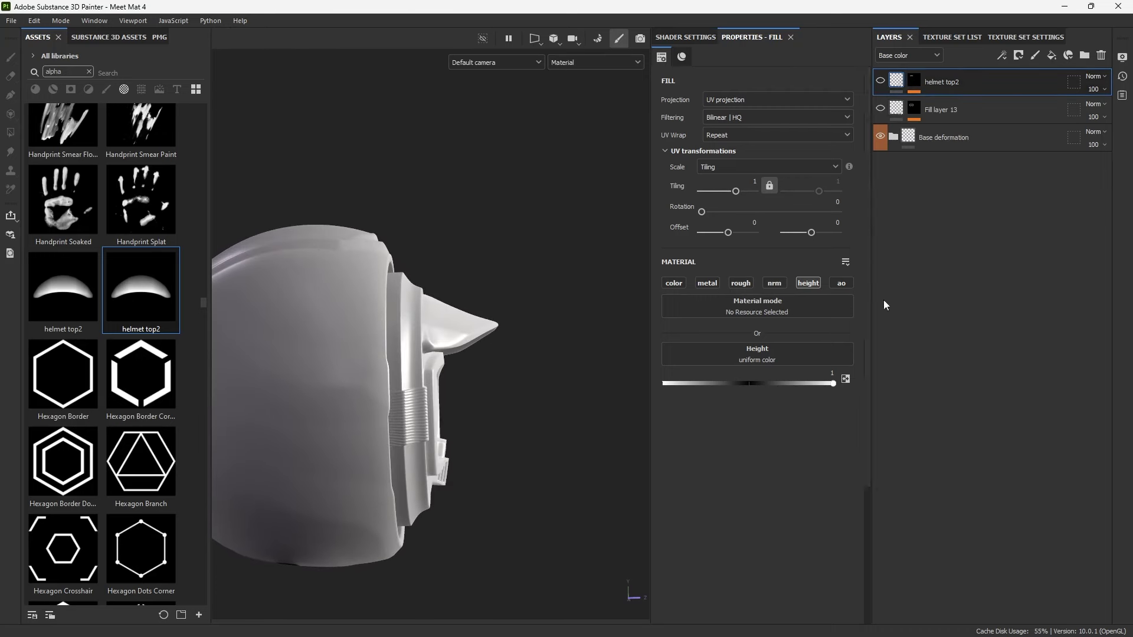
left_click(881, 136)
left_click(880, 108)
left_click(880, 80)
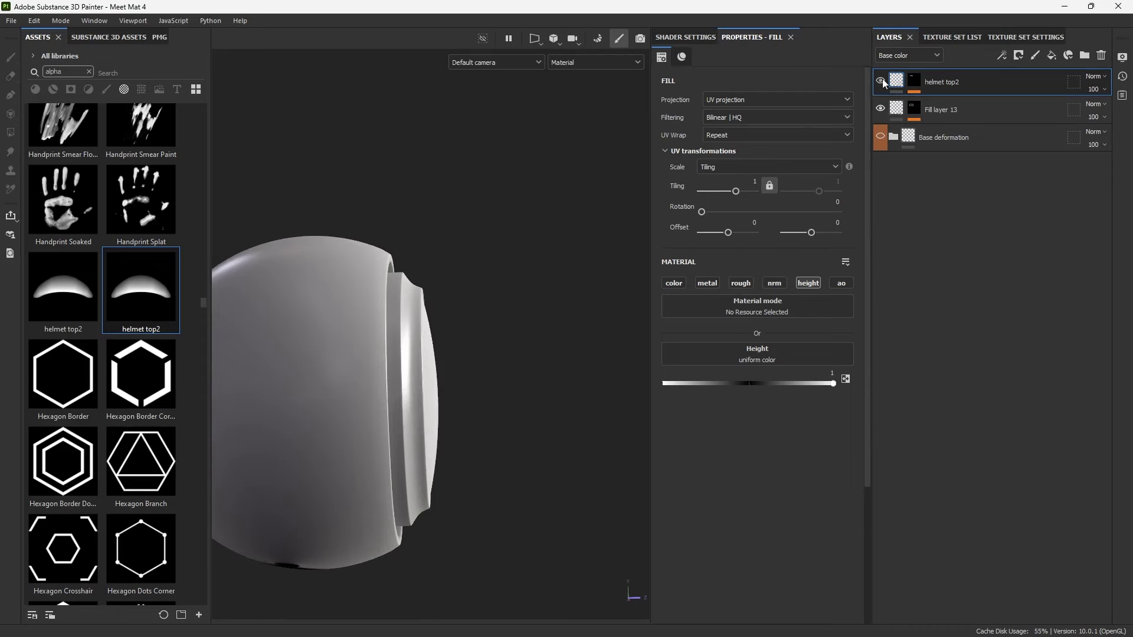
Add a Levels effect to the helmet top2 layer's fill and set its affected channel to Height.
left_click_drag(517, 337, 511, 324, "alt")
right_click_drag(511, 324, 734, 173, "alt")
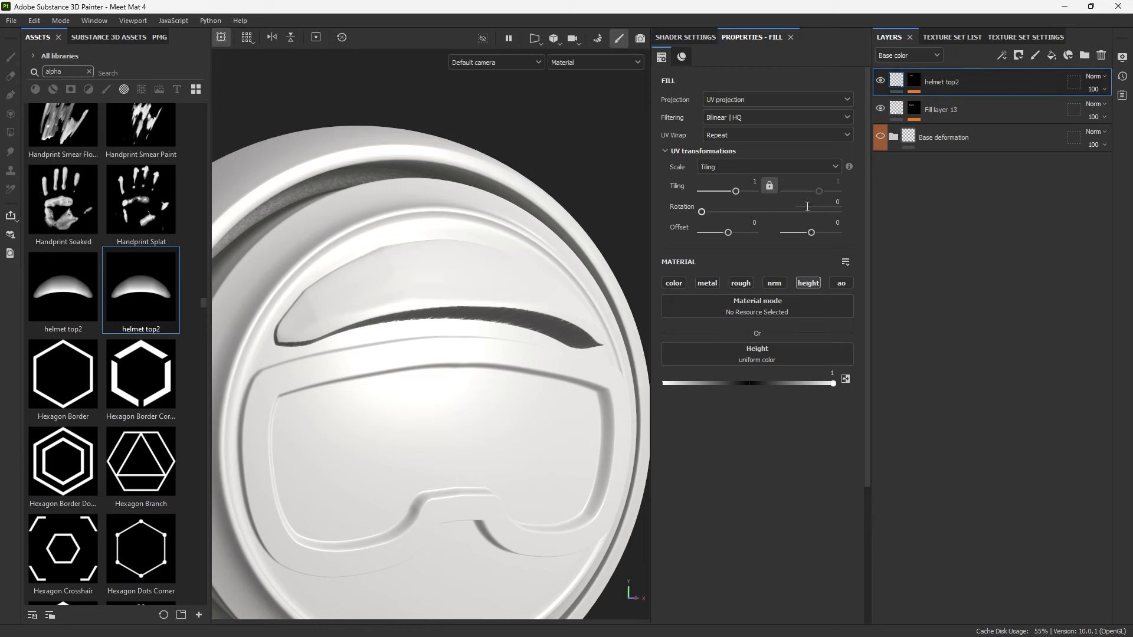
left_click(915, 83)
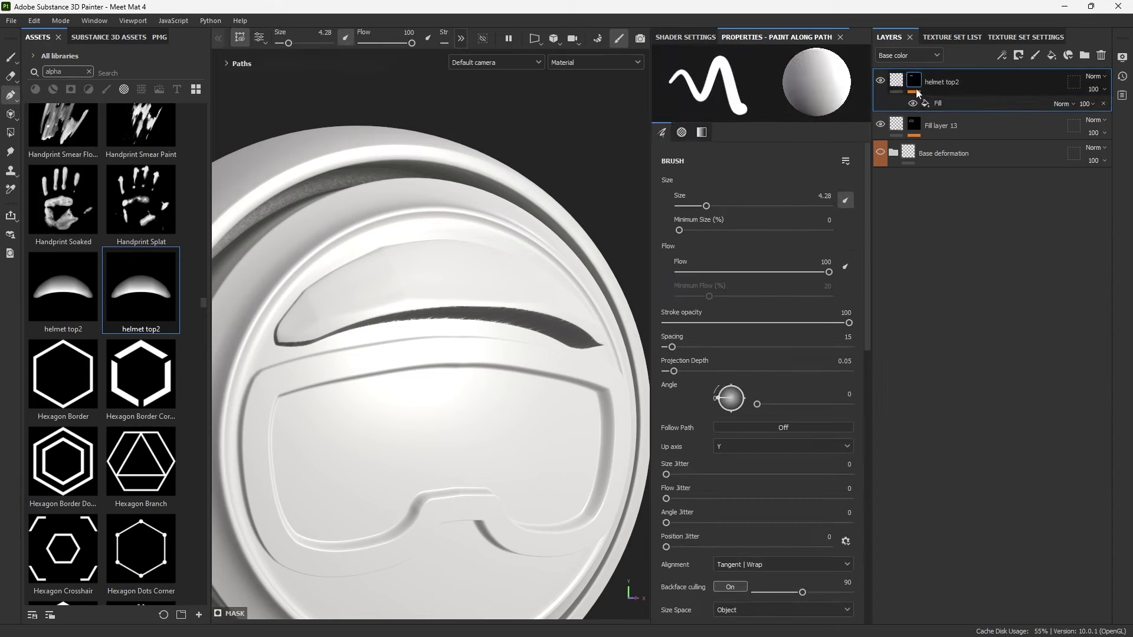
left_click(897, 81)
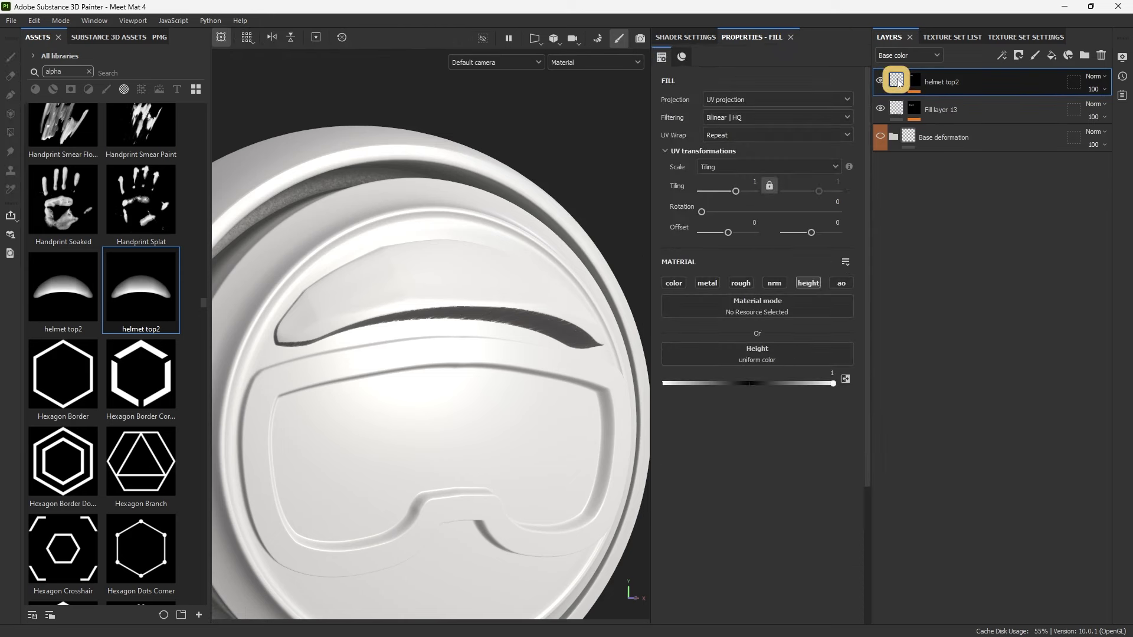
left_click(1003, 55)
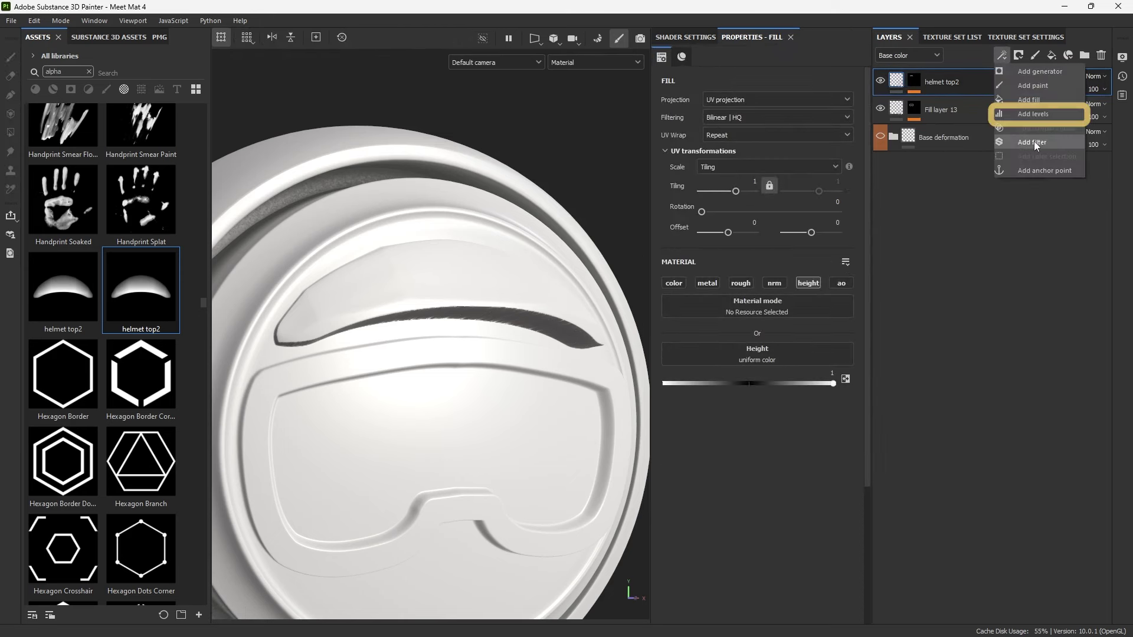
left_click(1036, 114)
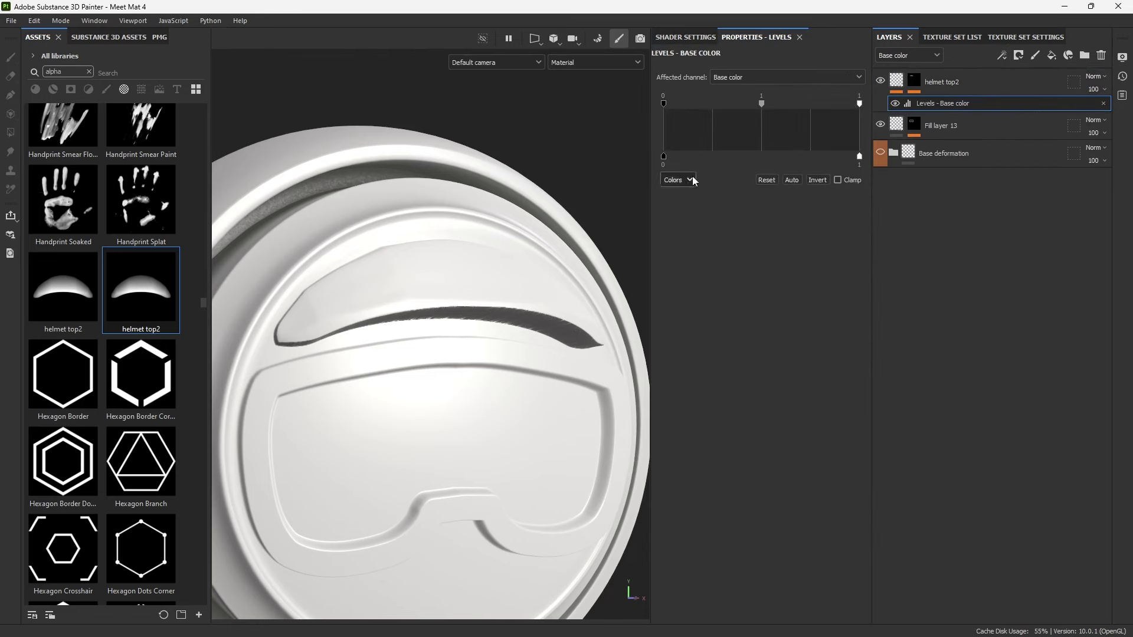
scroll(432, 330, "down", 3)
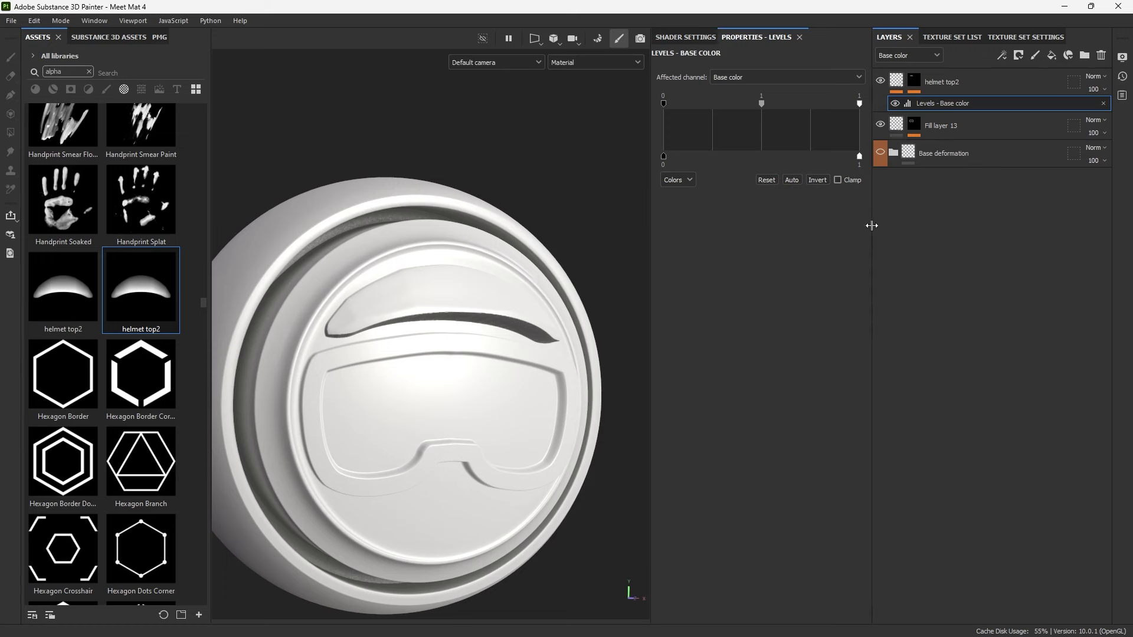
left_click(782, 81)
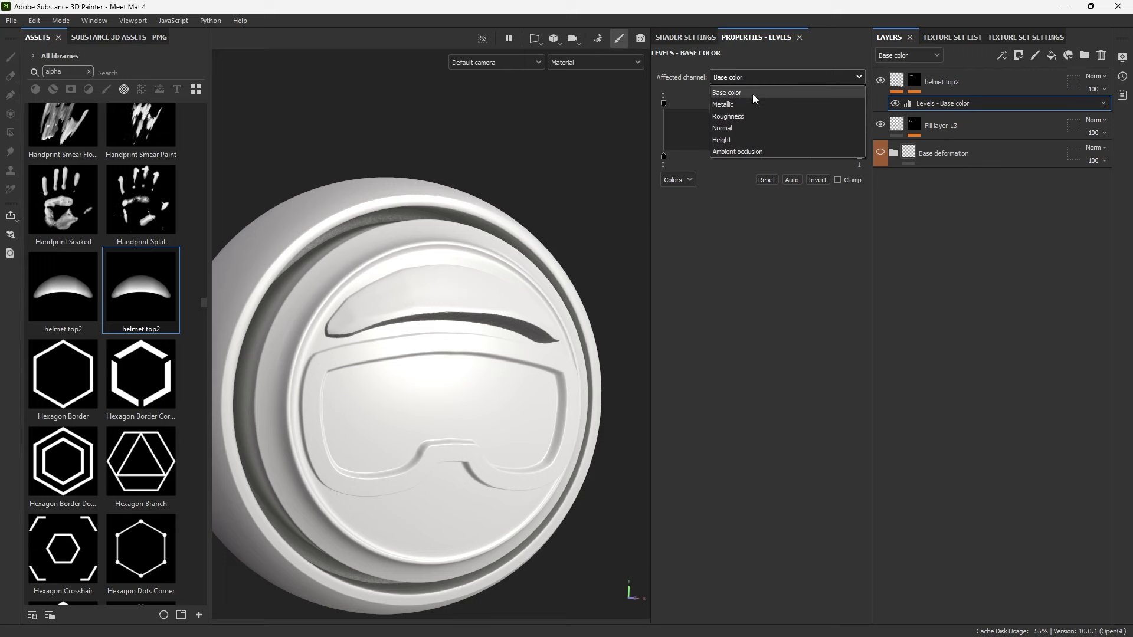
left_click(724, 140)
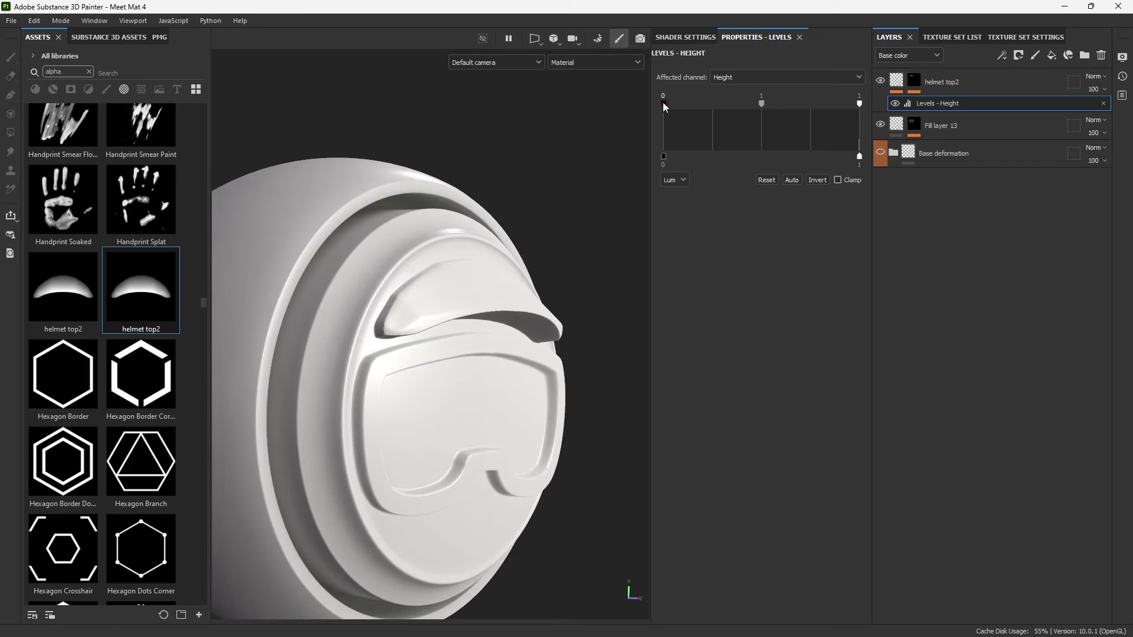
Reset the first height levels adjustment and lower the input white point to 0.581 to push the peak out further.
mouse_move(859, 104)
left_mouse_down()
mouse_move(738, 102)
mouse_move(877, 104)
mouse_move(692, 104)
mouse_move(744, 111)
mouse_move(716, 108)
left_mouse_up()
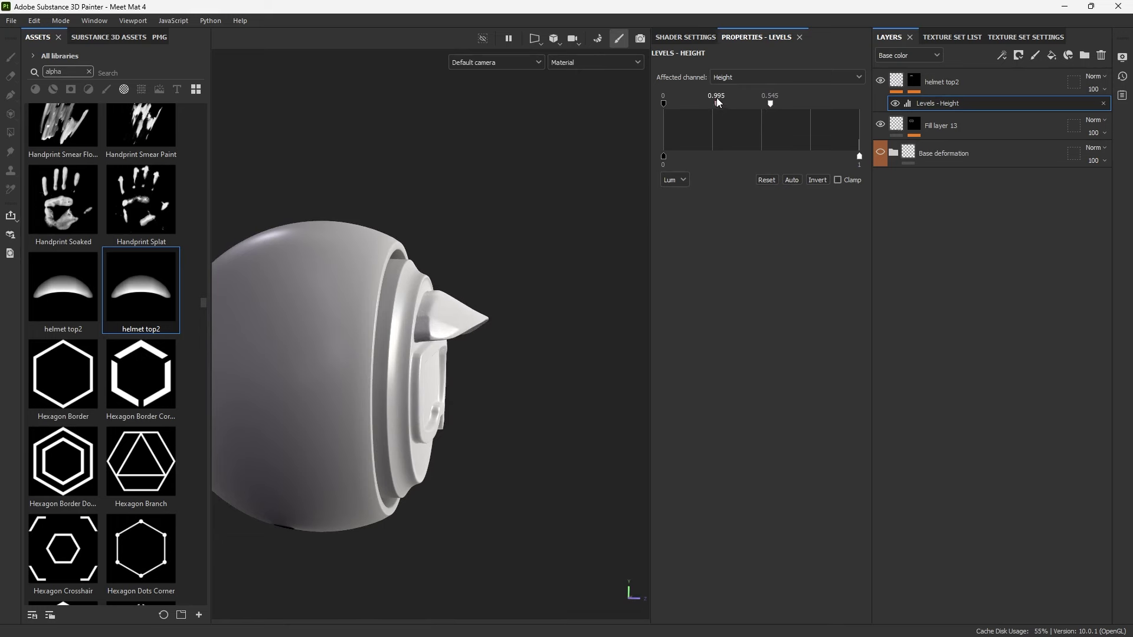
left_click(773, 180)
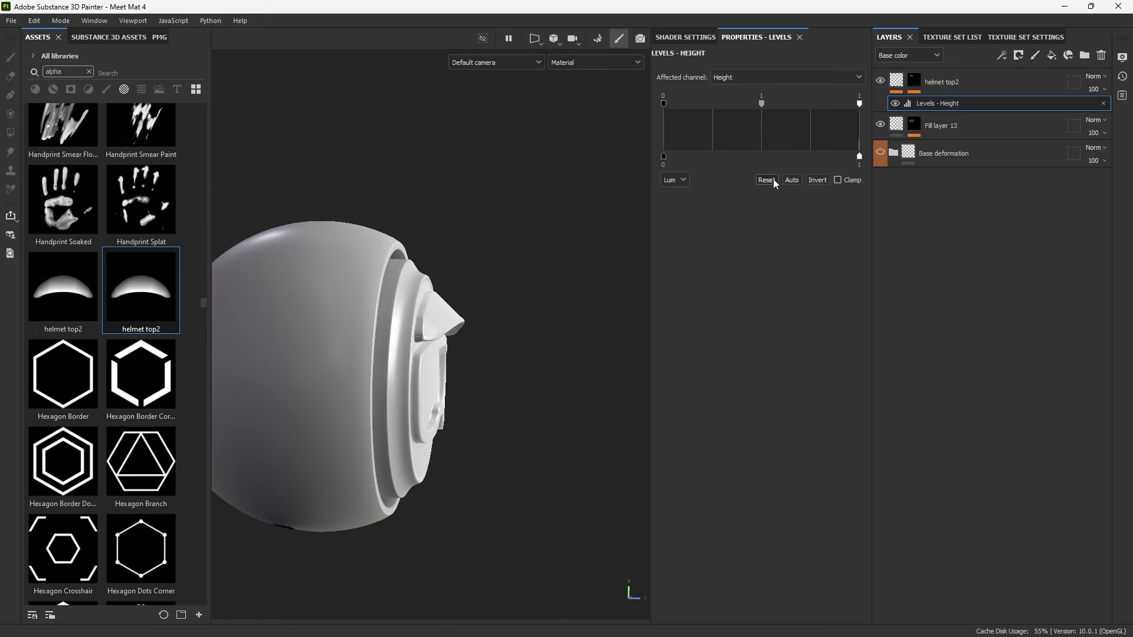
left_click_drag(836, 108, 777, 106)
left_click_drag(648, 213, 567, 268, "alt")
scroll(619, 238, "up", 3)
left_click_drag(444, 303, 430, 308, "alt")
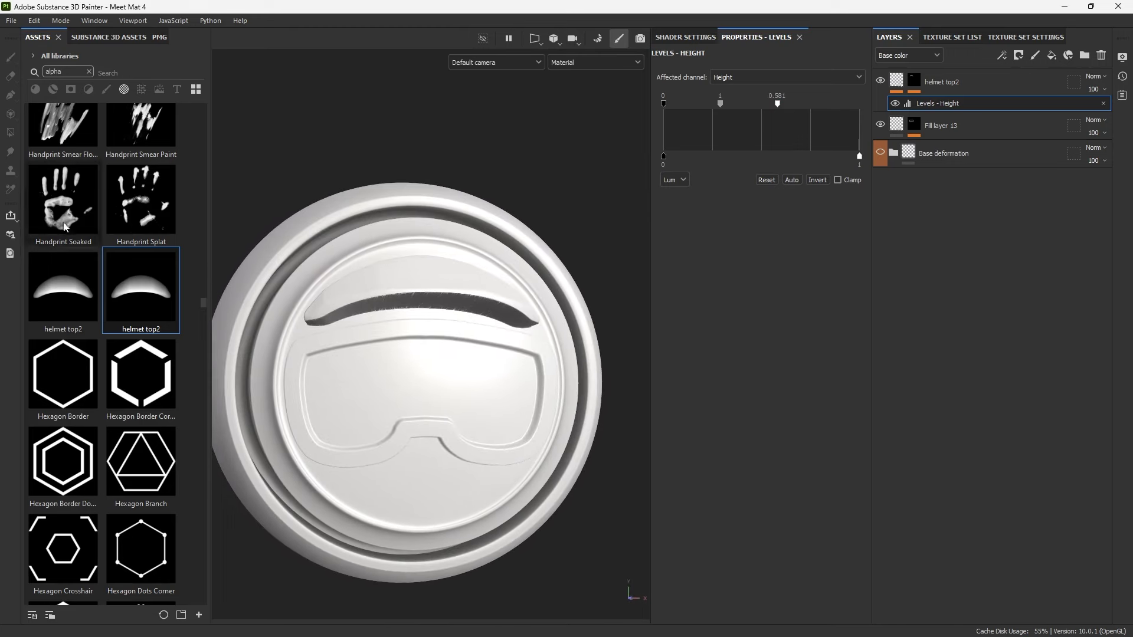
Duplicate the fill in the helmet top2 mask and move the copy's projection down over the lower part of the goggles.
scroll(366, 317, "down", 2)
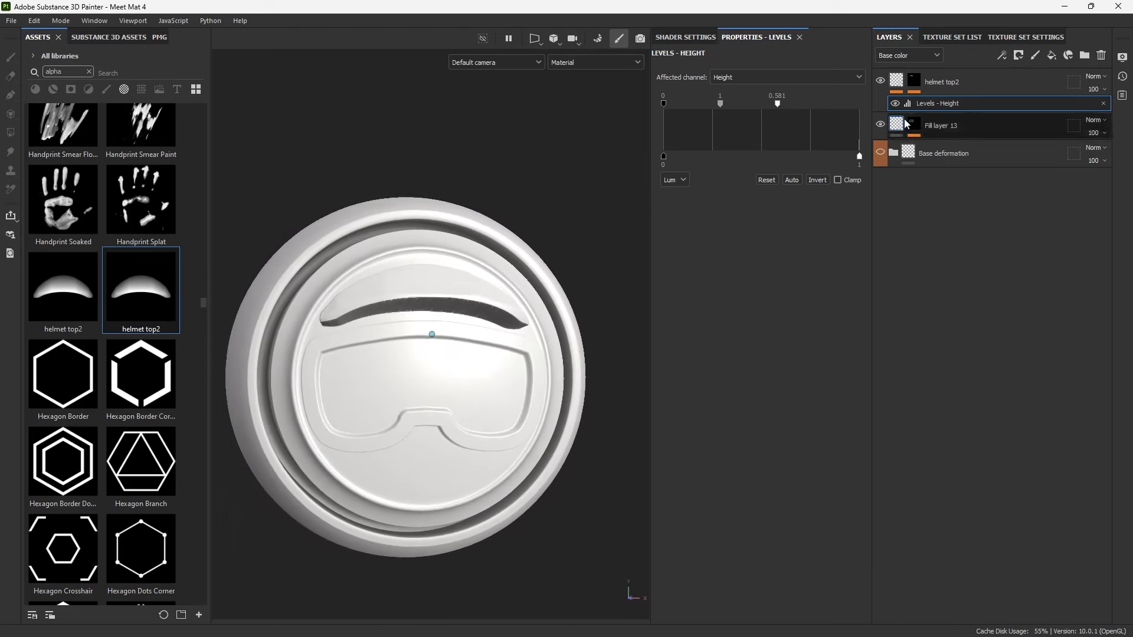
left_click(915, 82)
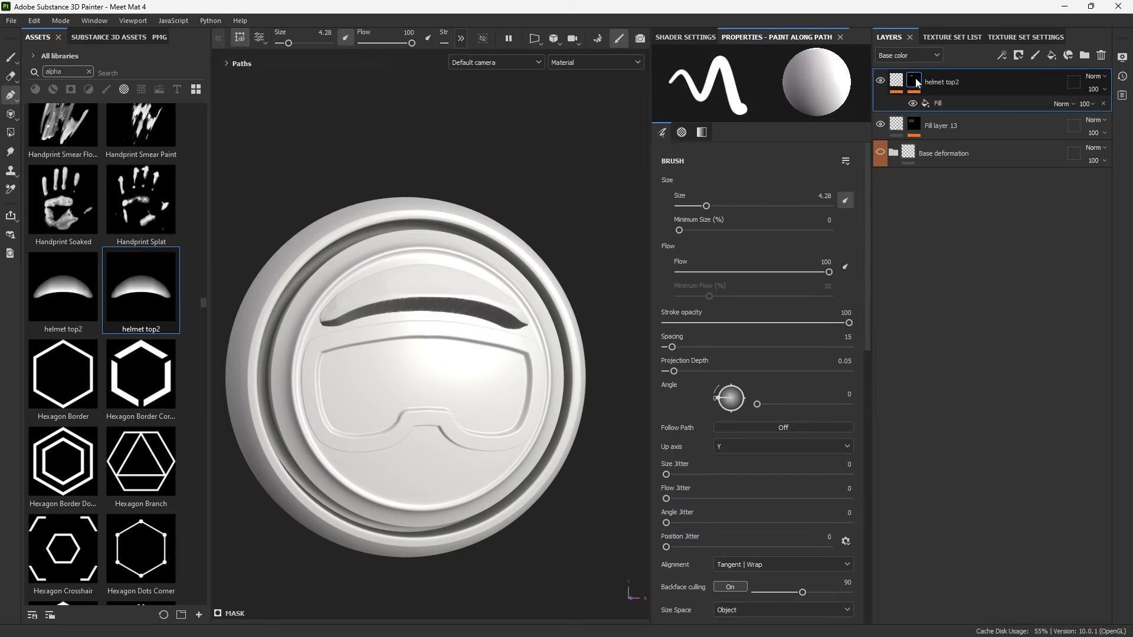
left_click(938, 104)
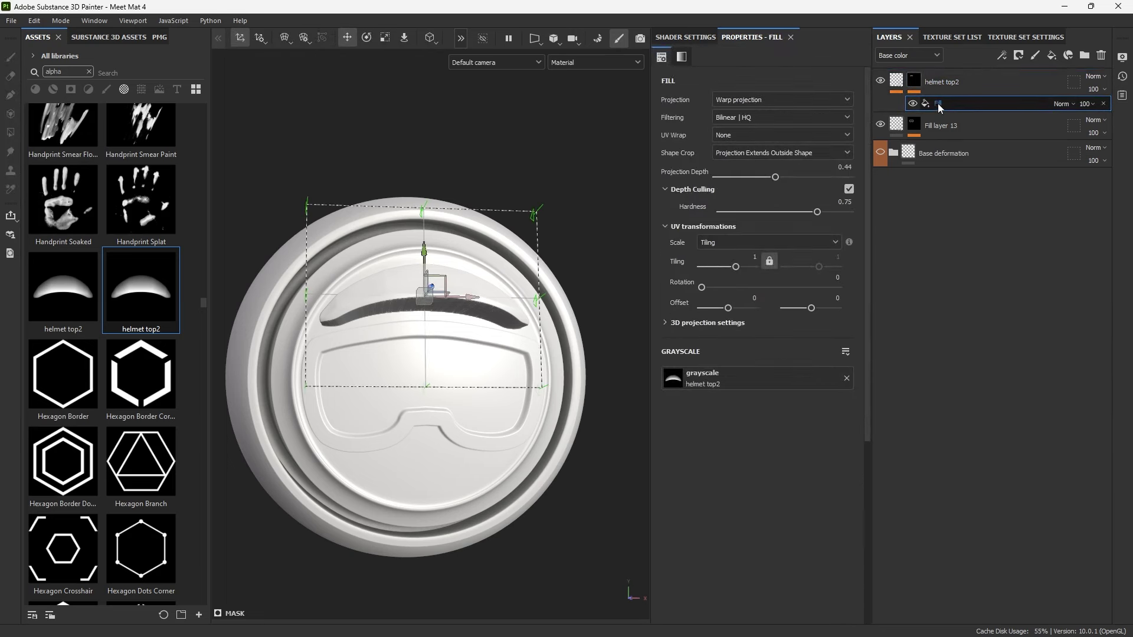
key("ctrl+d")
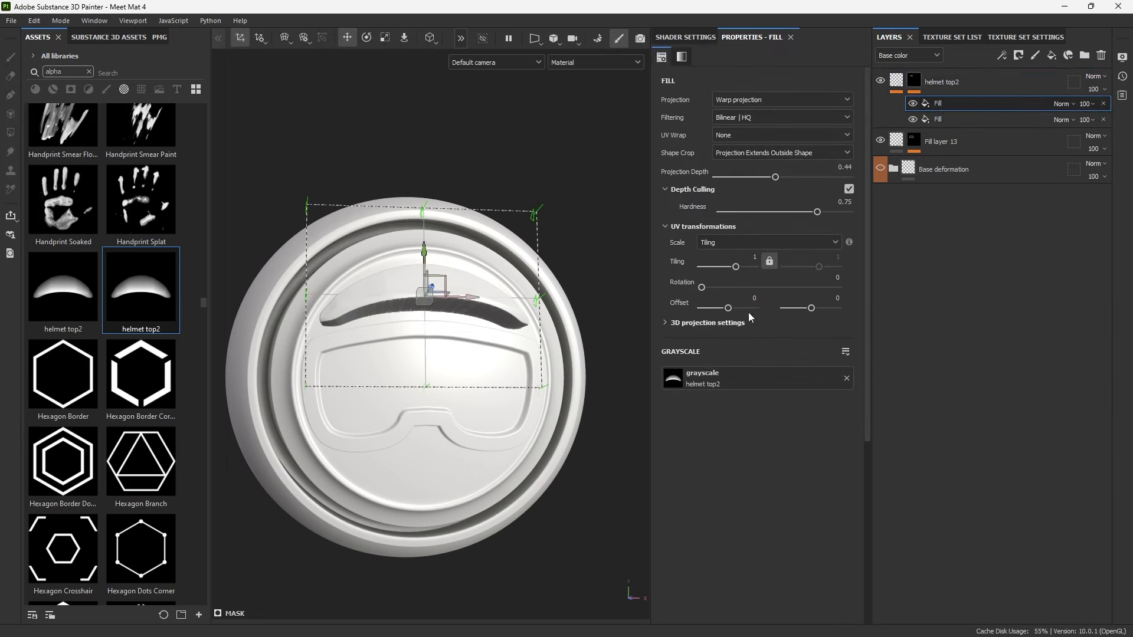
left_click_drag(416, 252, 416, 403)
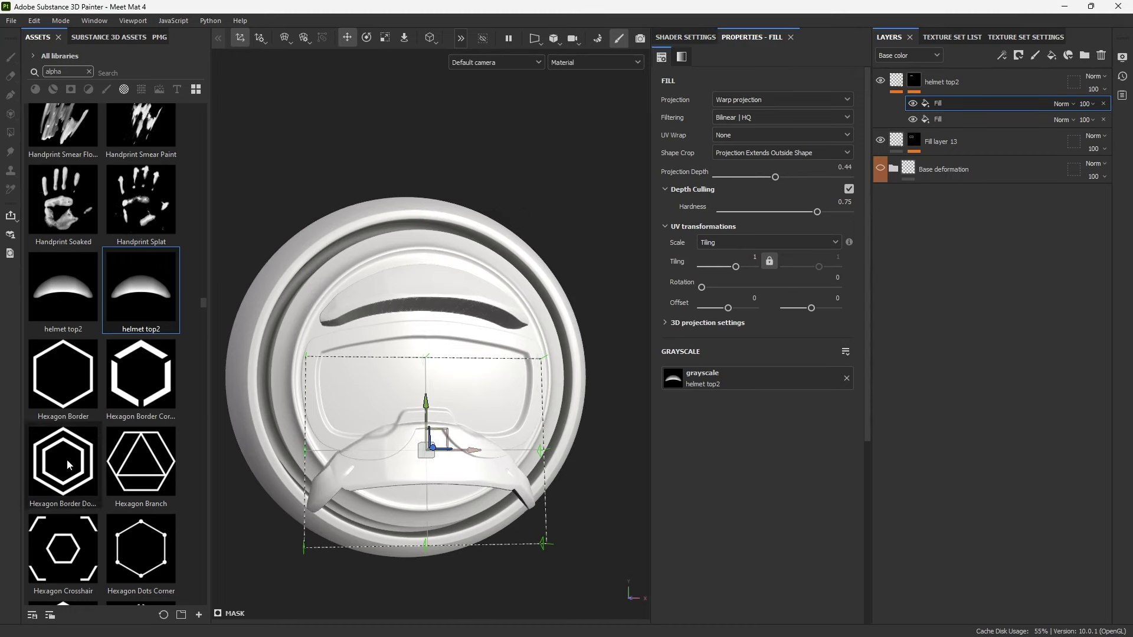
Replace the duplicated mask fill's grayscale with the Card Spades alpha, shrink its projection and place it just below the goggles' nose.
scroll(67, 463, "up", 15)
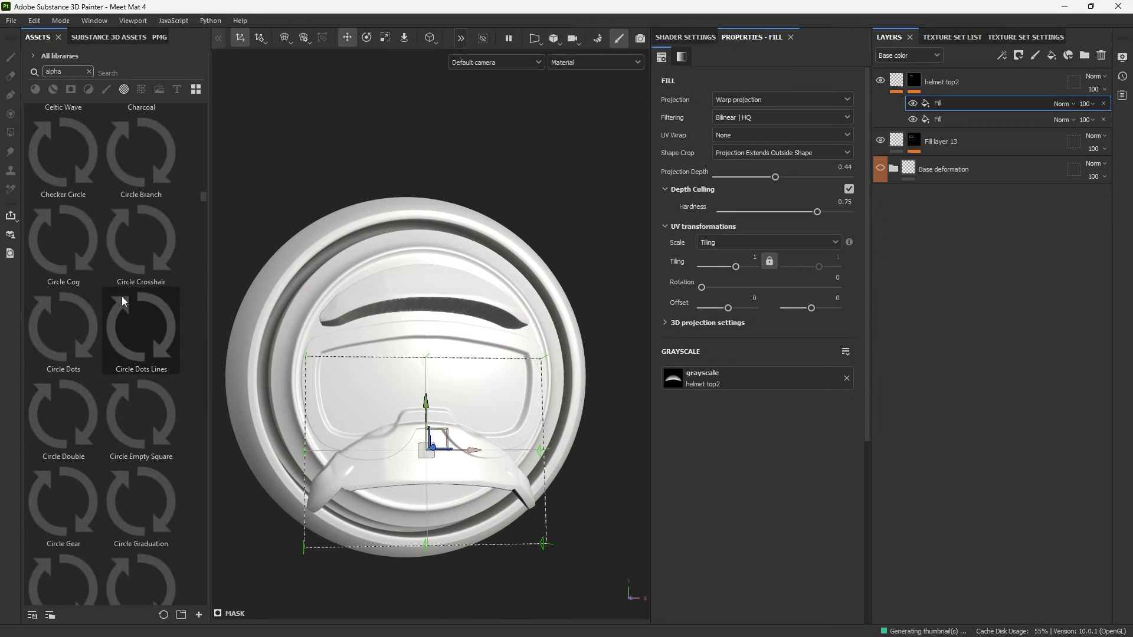
scroll(125, 289, "up", 6)
left_click_drag(64, 167, 759, 381)
key("r")
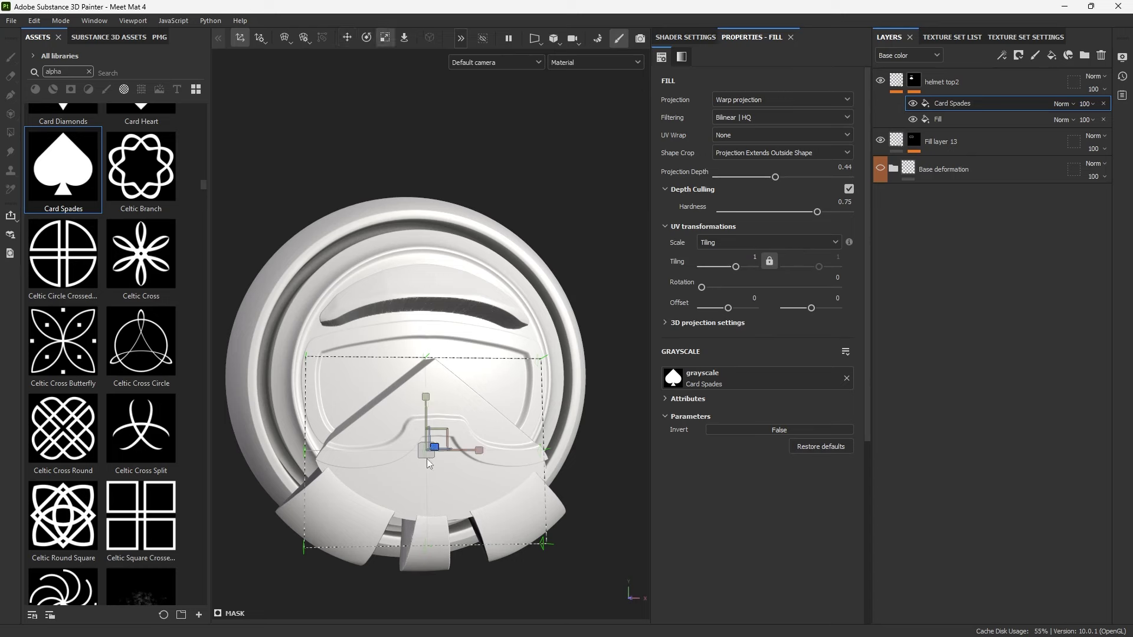
left_click_drag(427, 459, 360, 348)
left_click(404, 37)
key("r")
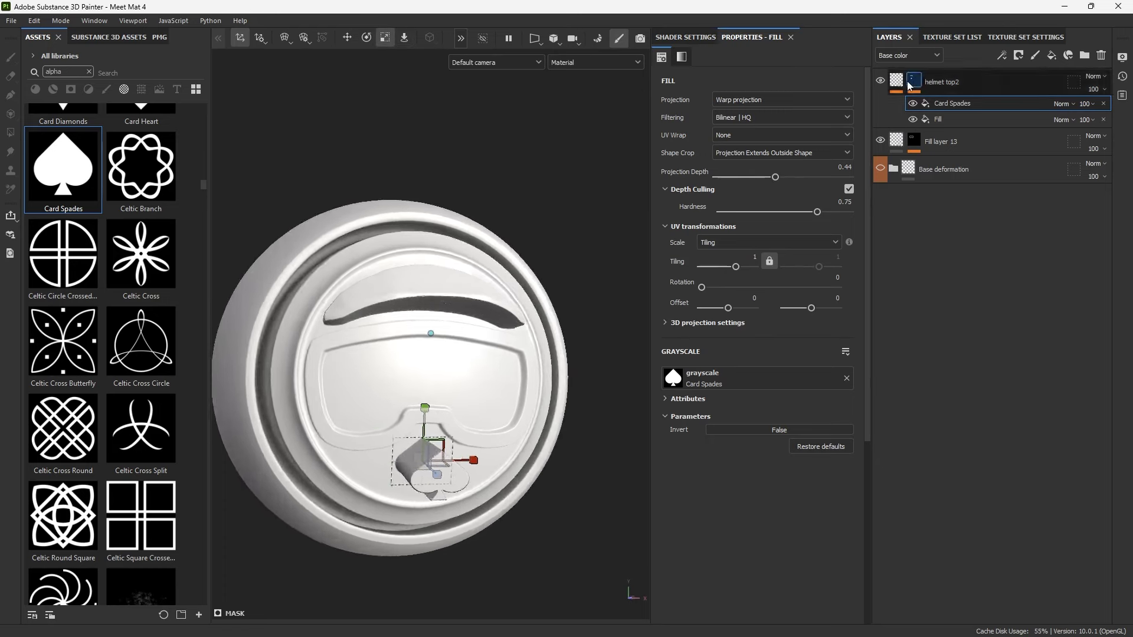
Re-enable the Levels effect to compare the extruded shapes, and delete the Card Spades fill from the helmet top2 mask.
left_click_drag(378, 531, 527, 459, "alt")
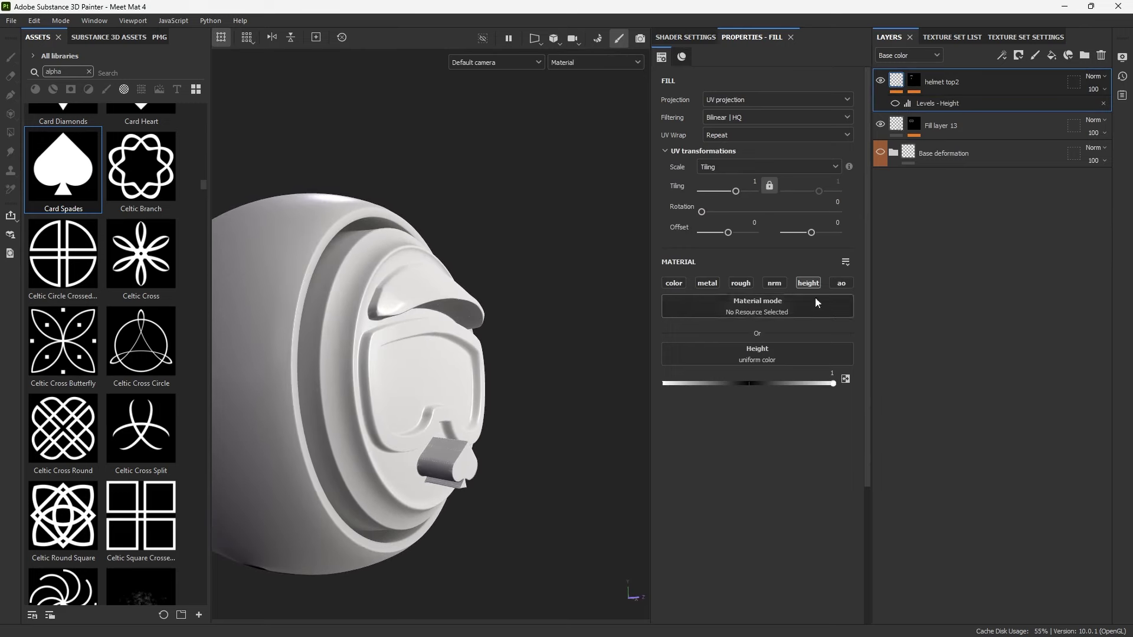
left_click(895, 103)
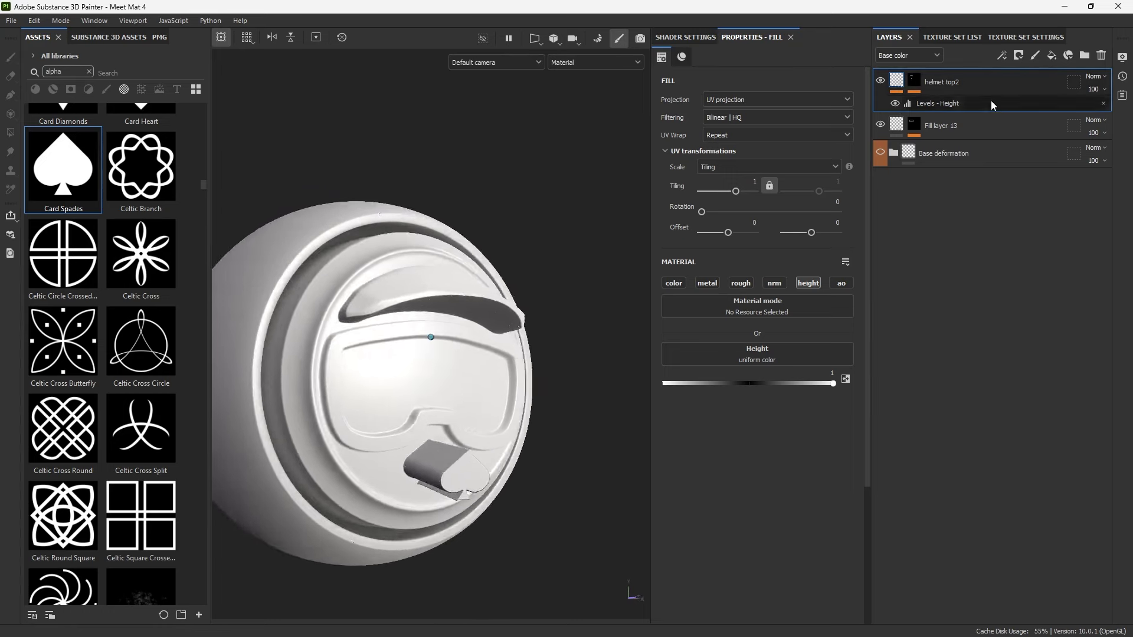
left_click(914, 81)
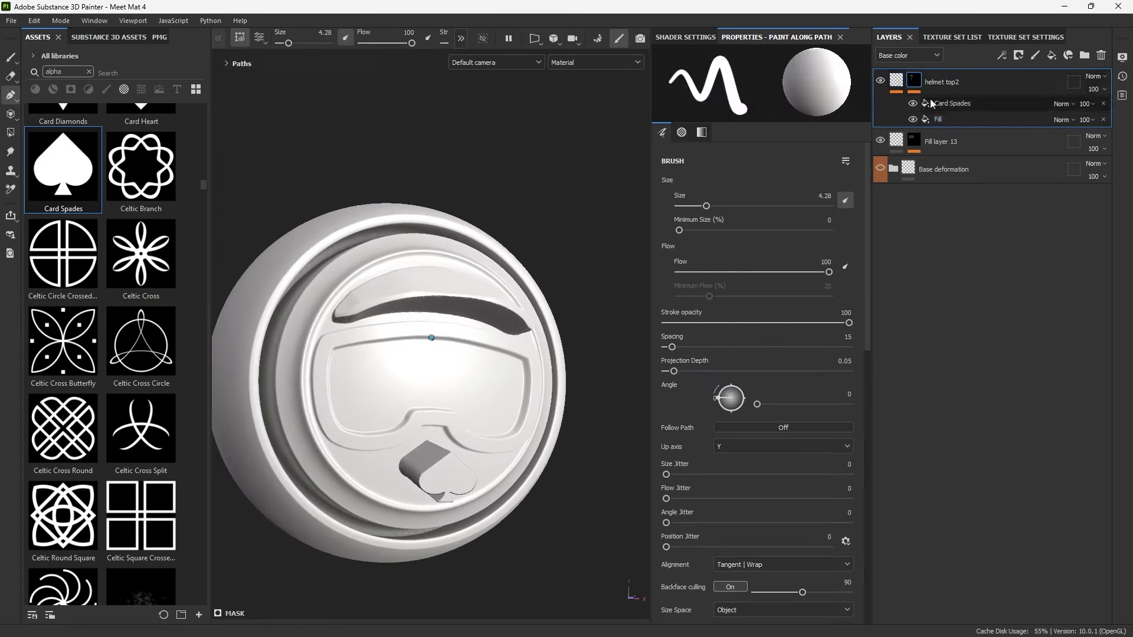
left_click(1104, 104)
Copy the Blur filter from Fill layer 13's mask into the helmet top2 mask above its fill and check the peak's softened edges.
scroll(427, 295, "up", 5)
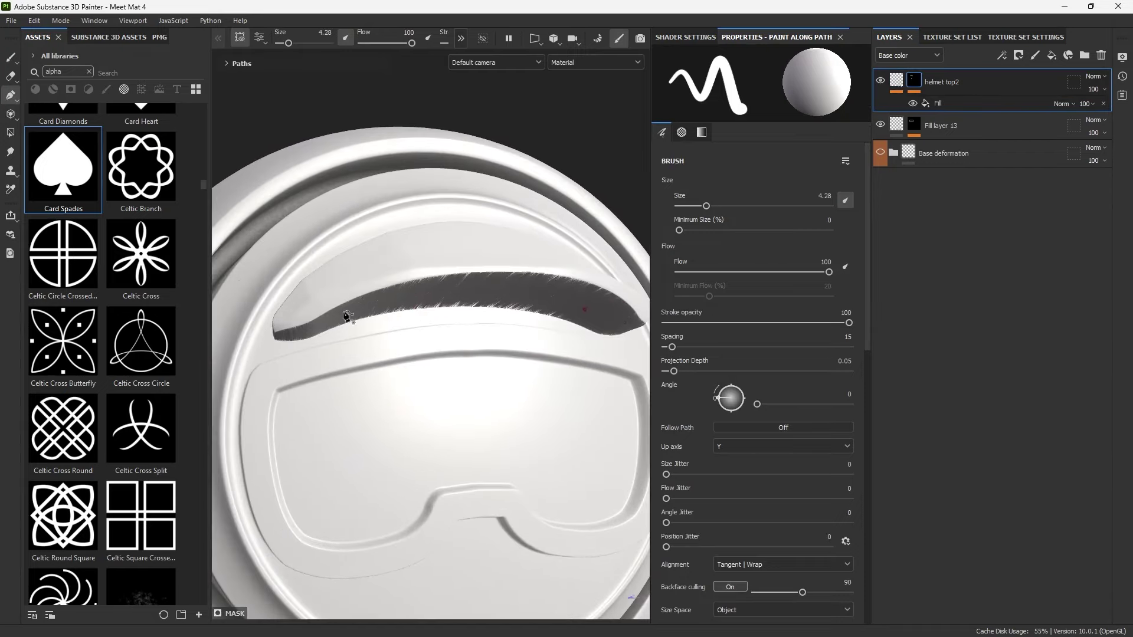
left_click_drag(346, 315, 330, 295, "alt")
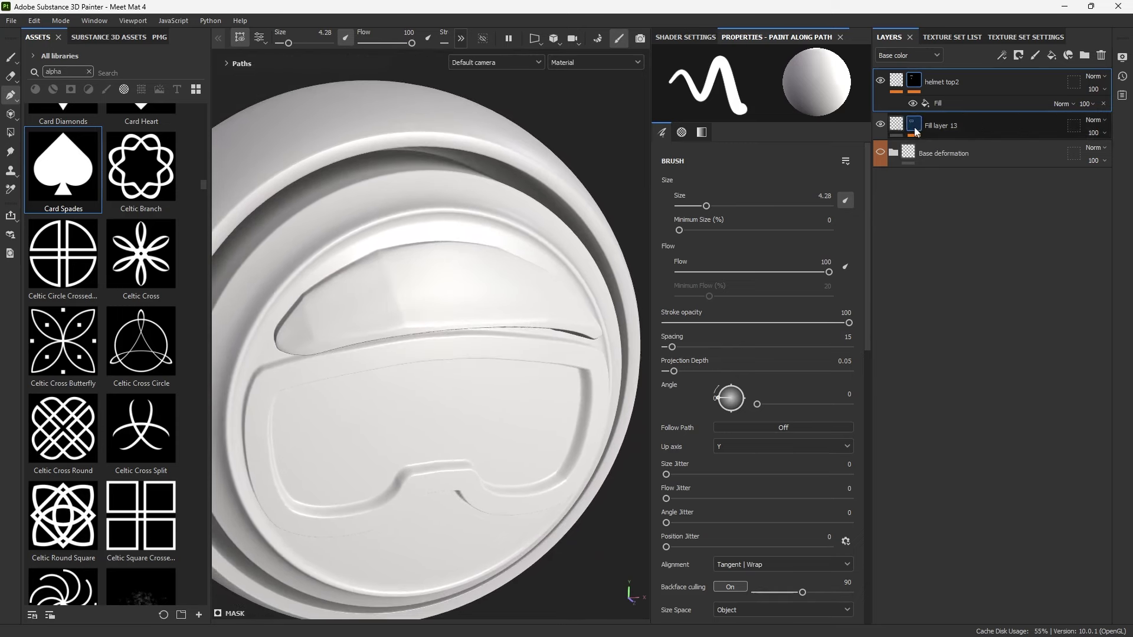
left_click(915, 126)
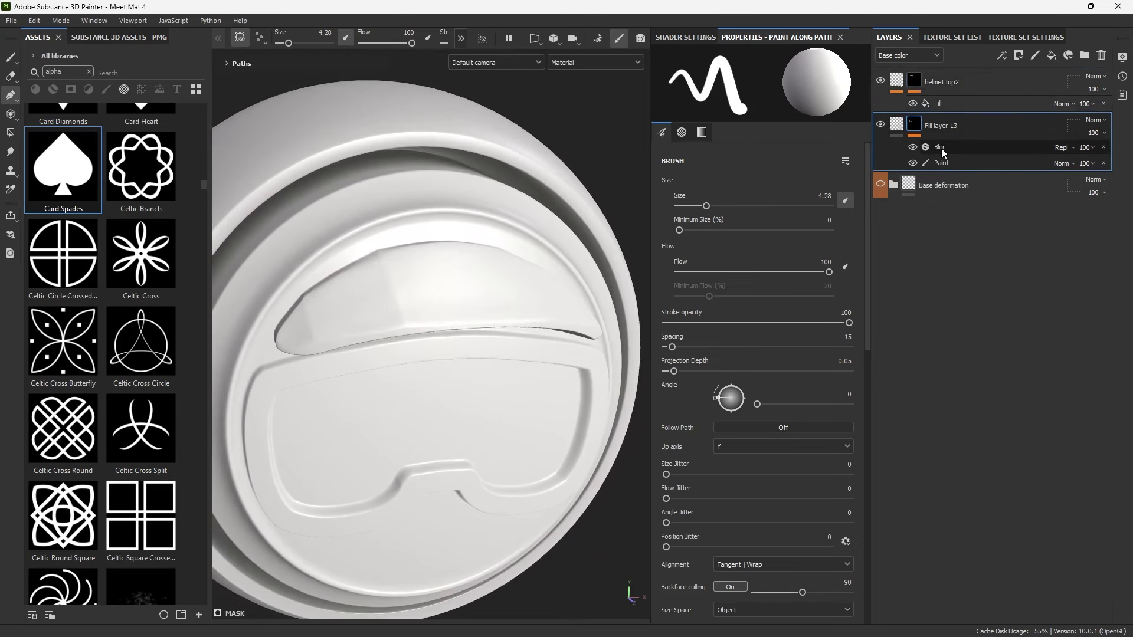
left_click_drag(940, 148, 941, 97, "ctrl")
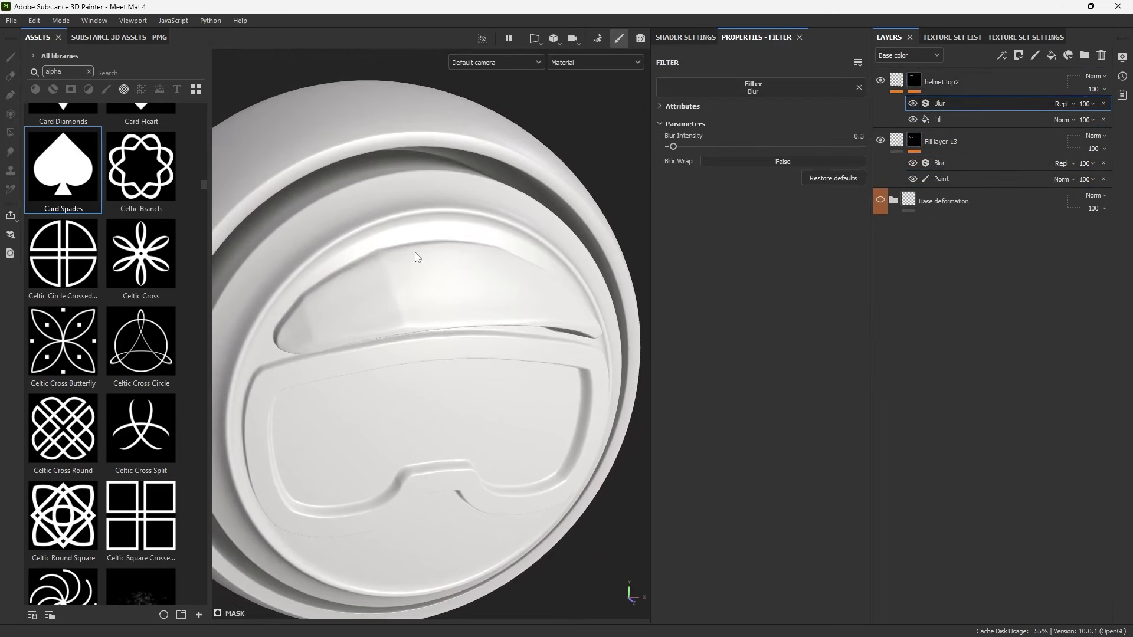
scroll(417, 255, "down", 2)
left_click_drag(417, 254, 476, 296, "alt")
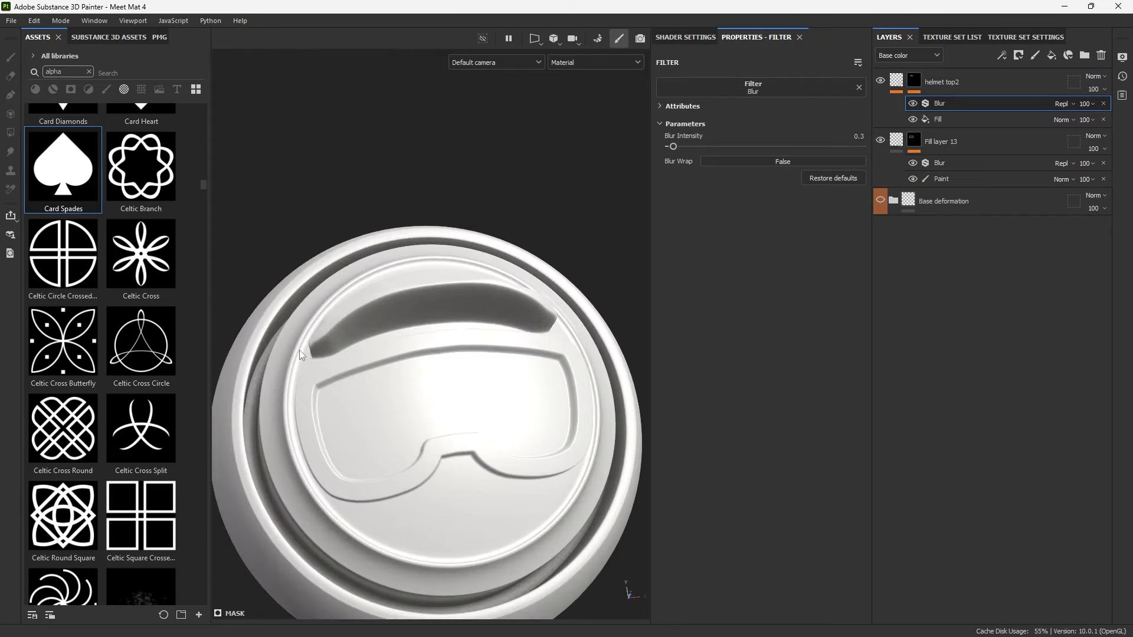
left_click_drag(299, 350, 612, 293, "alt")
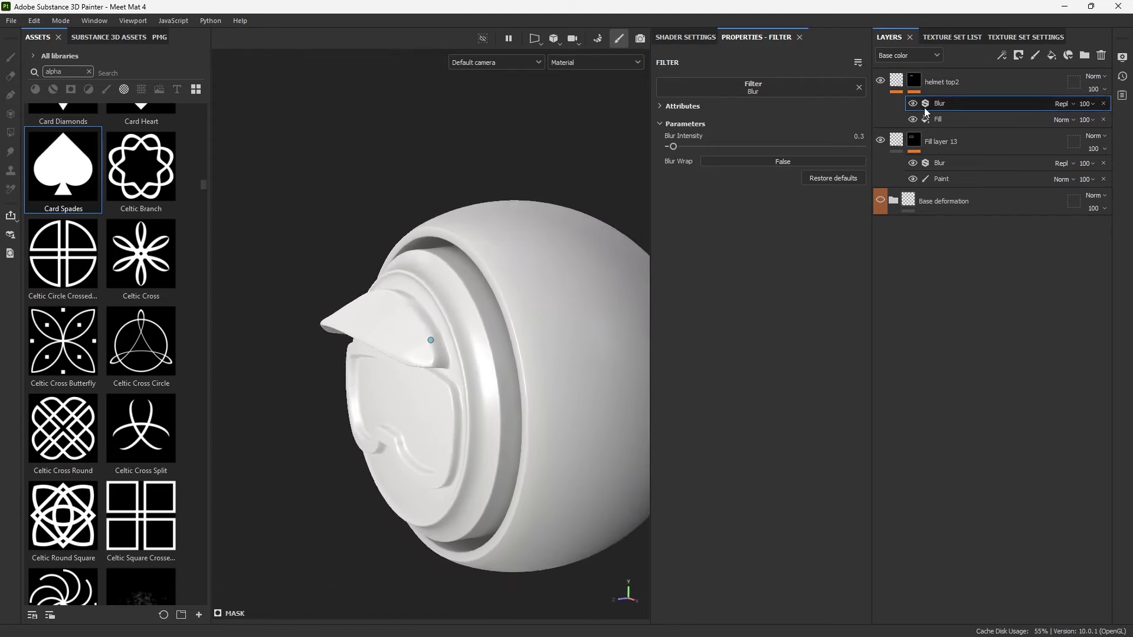
left_click_drag(430, 335, 369, 239, "alt")
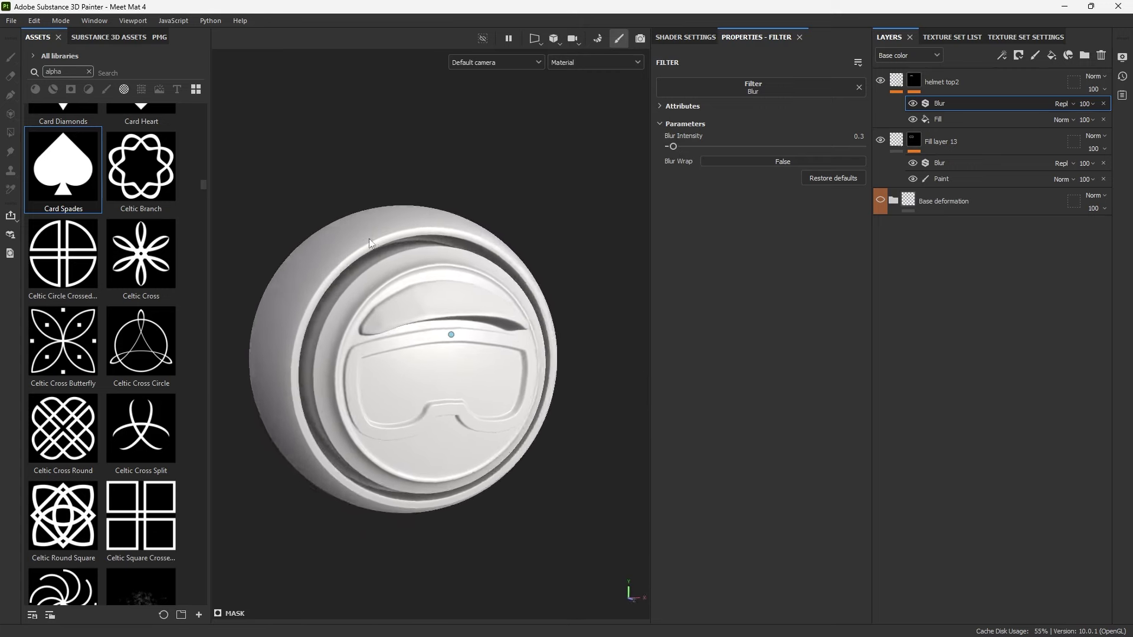
Hide the helmet top2 and Fill layer 13 layers, show the Base deformation group, and examine the helmet's side.
left_click(879, 80)
left_click(879, 140)
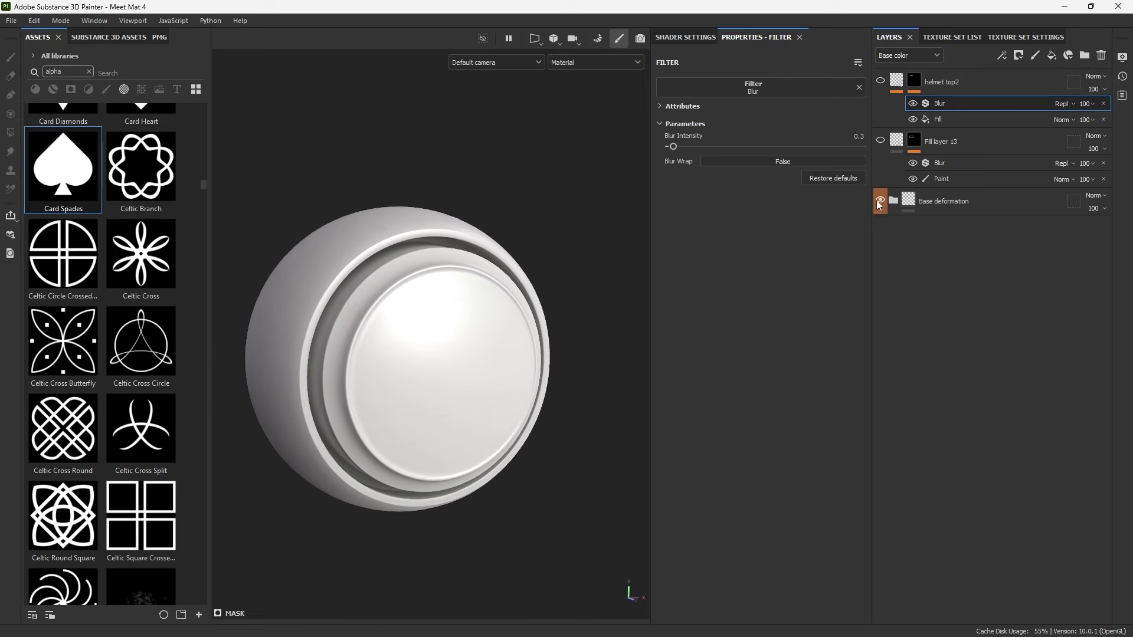
left_click(879, 199)
left_click_drag(388, 208, 526, 308, "alt")
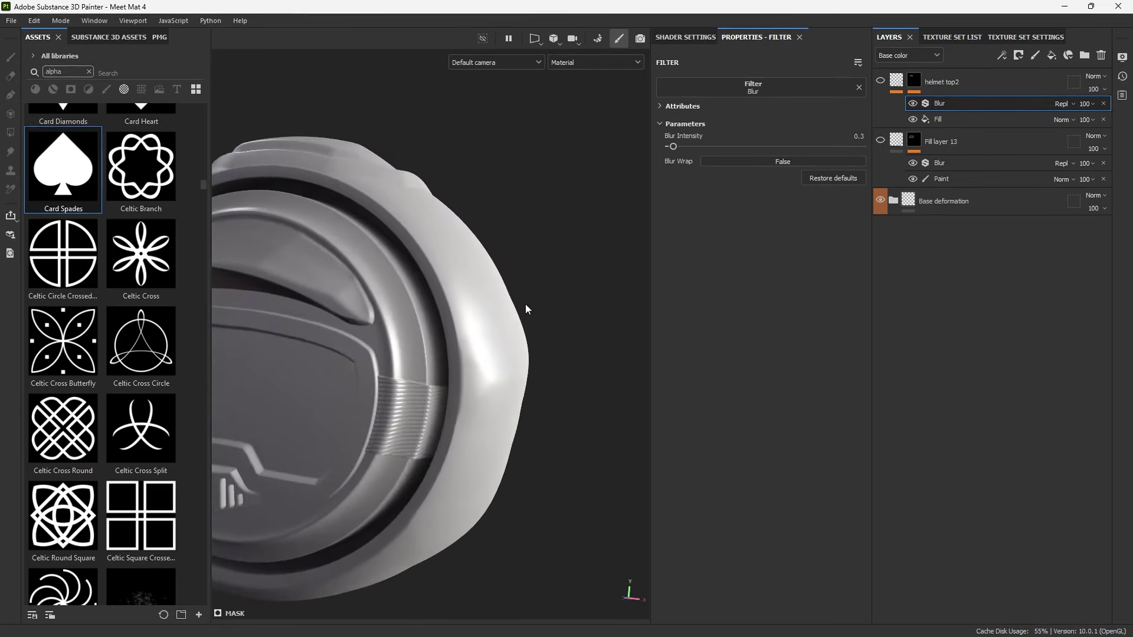
Expand the Base deformation, Helmet face and strap groups and hide Fill layer 12 copy 1 to isolate the strap's base shape.
mouse_move(518, 363)
left_mouse_down("alt")
mouse_move(549, 340)
mouse_move(499, 323)
mouse_move(498, 334)
mouse_move(555, 322)
mouse_move(507, 346)
mouse_move(396, 320)
mouse_move(523, 291)
mouse_move(368, 341)
left_mouse_up("alt")
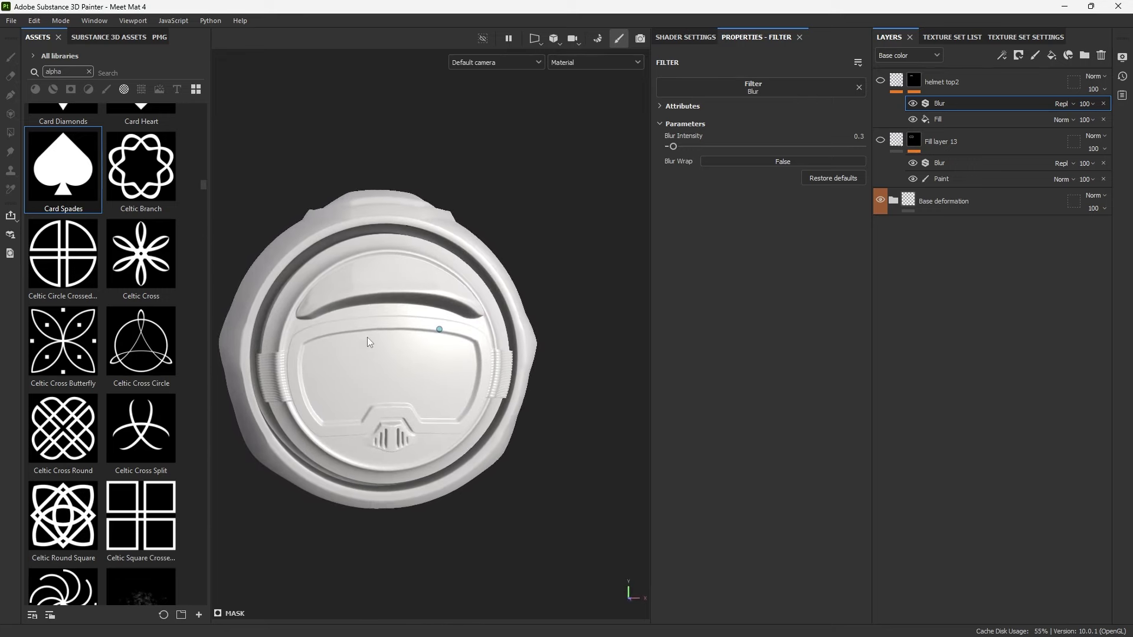
left_click_drag(485, 366, 354, 377, "alt")
left_click(894, 201)
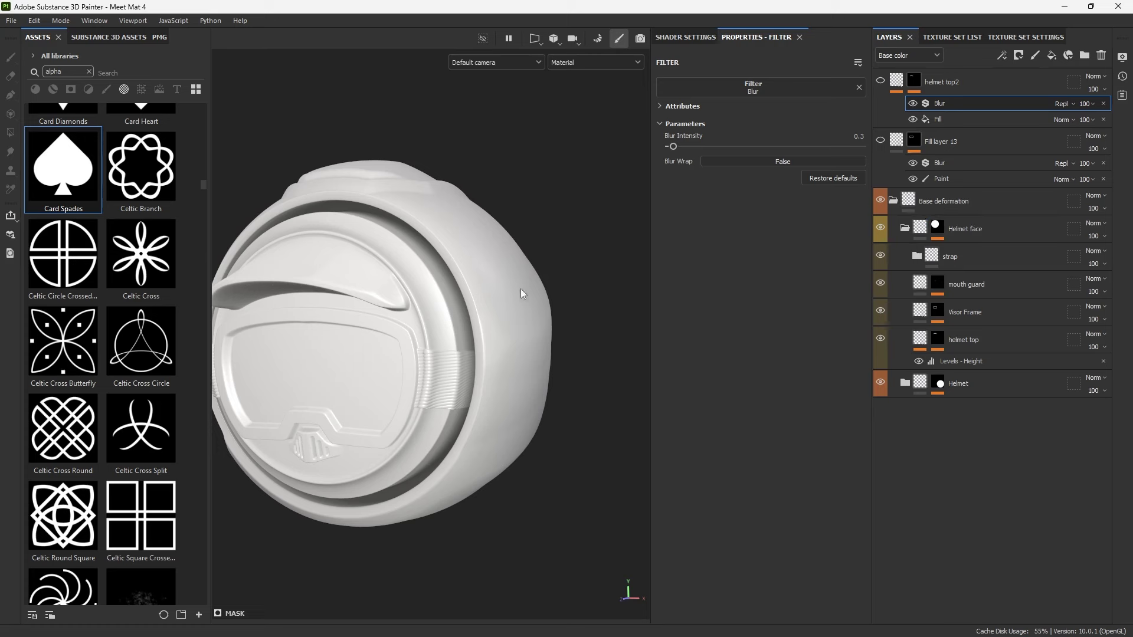
left_click(905, 233)
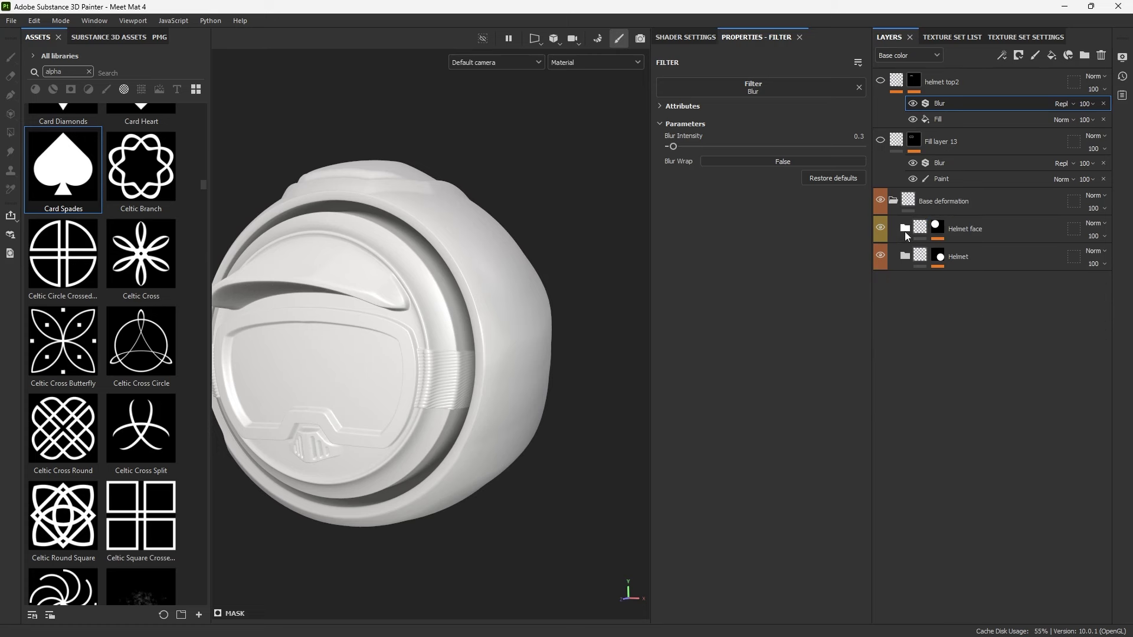
left_click(905, 232)
left_click(976, 255)
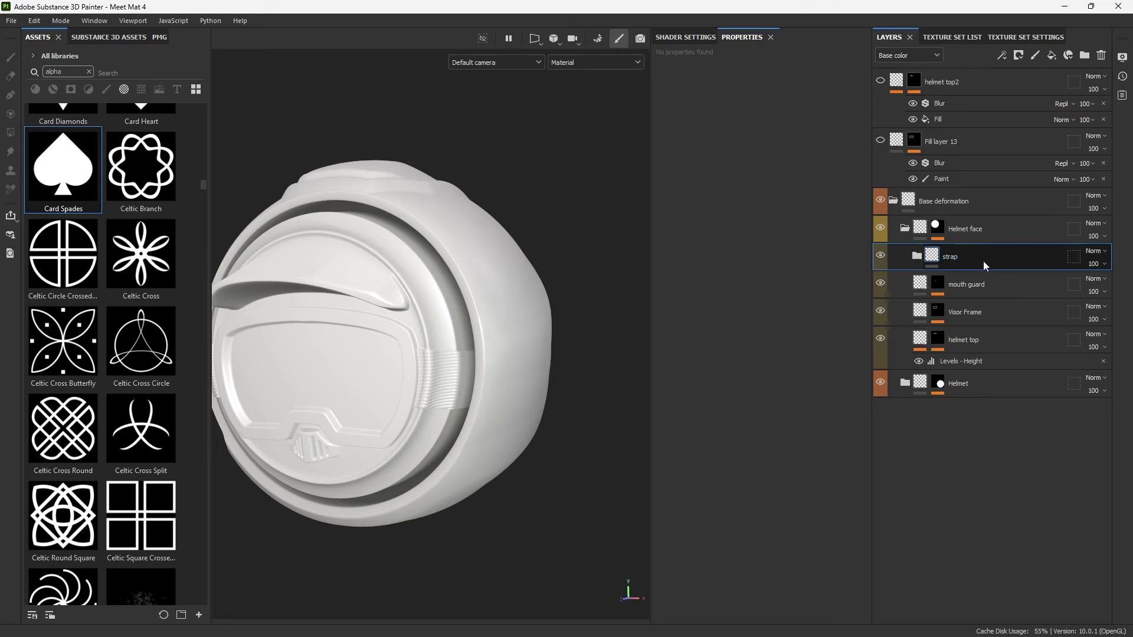
left_click(917, 256)
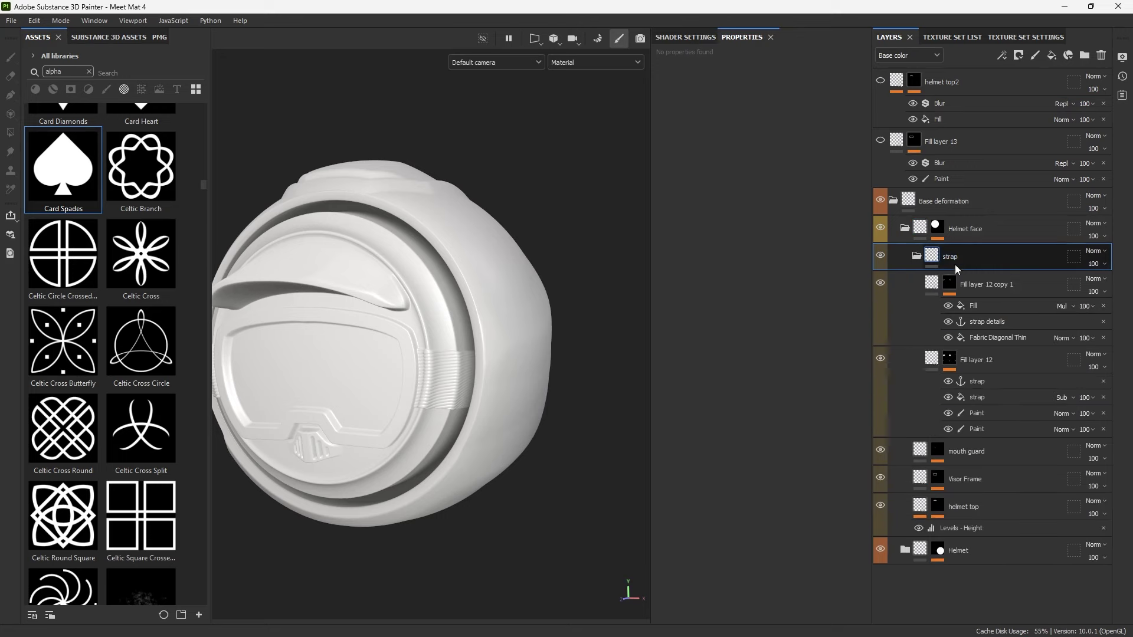
left_click(932, 284)
left_click(891, 302)
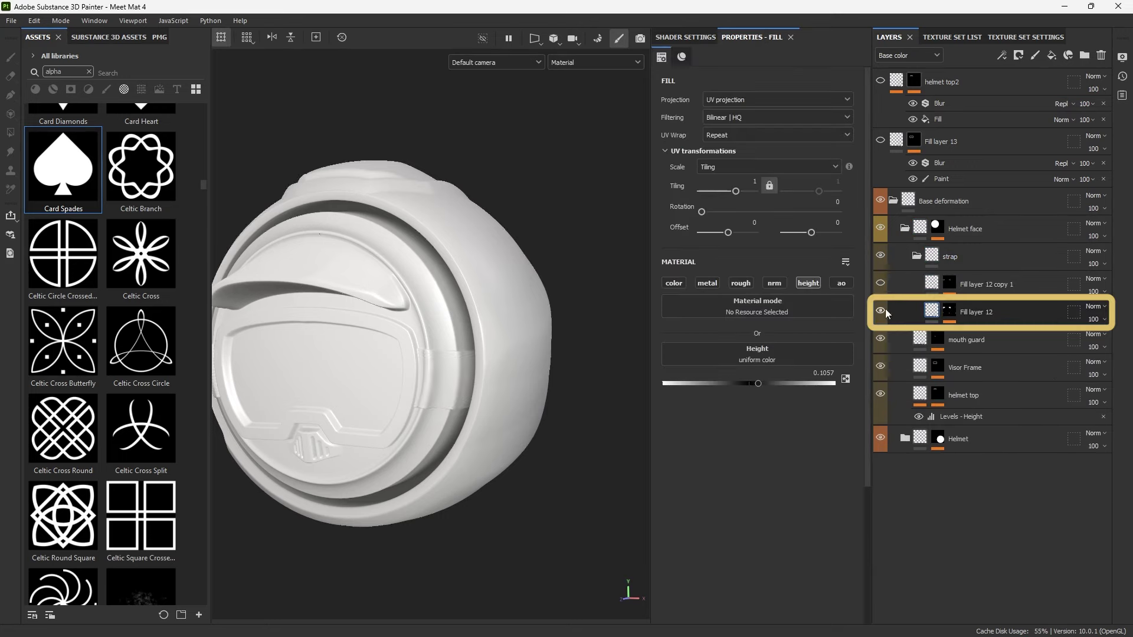
Set Fill layer 12's height to 0.1604 to raise the strap, and show Fill layer 12 copy 1 again.
left_click_drag(501, 368, 472, 378, "alt")
right_click_drag(472, 379, 469, 384, "shift")
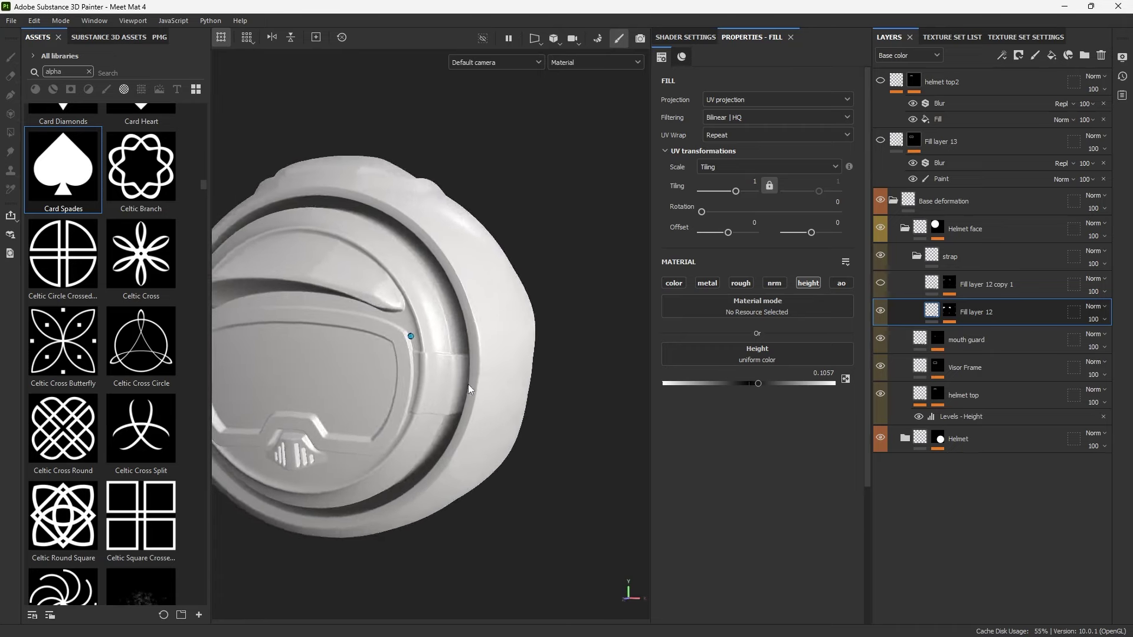
scroll(461, 388, "up", 3)
left_click_drag(452, 392, 392, 334, "alt")
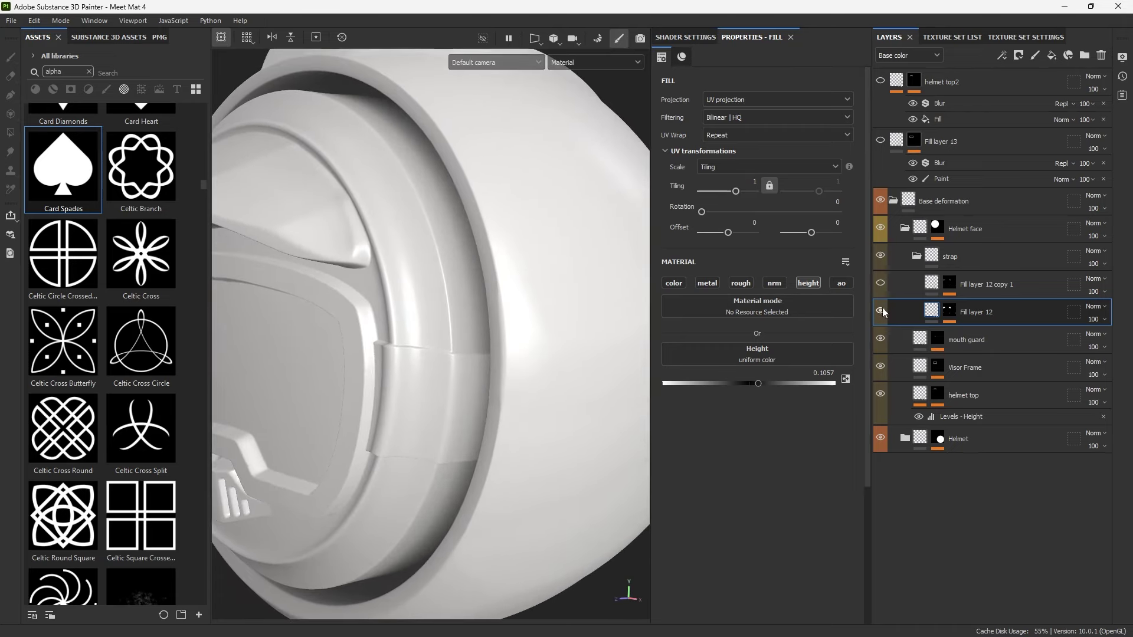
mouse_move(762, 384)
left_mouse_down()
mouse_move(752, 380)
mouse_move(795, 383)
mouse_move(762, 381)
left_mouse_up()
left_click(879, 284)
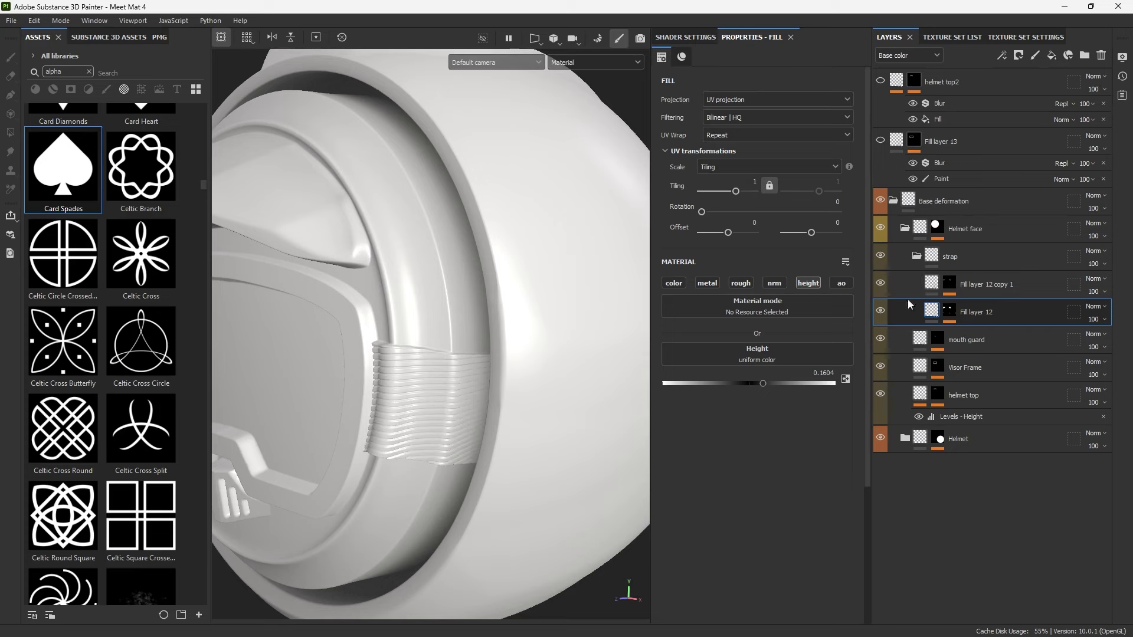
Examine the strap anchor point in Fill layer 12's mask and compare the strap with and without Fill layer 12 copy 1.
left_click(950, 284)
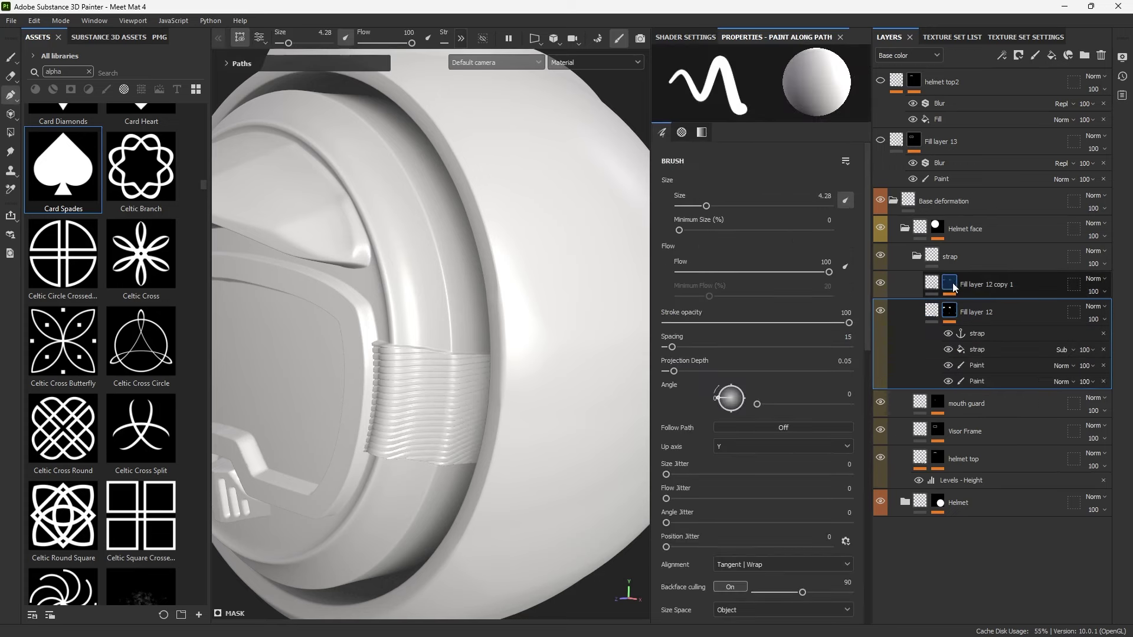
left_click(990, 381)
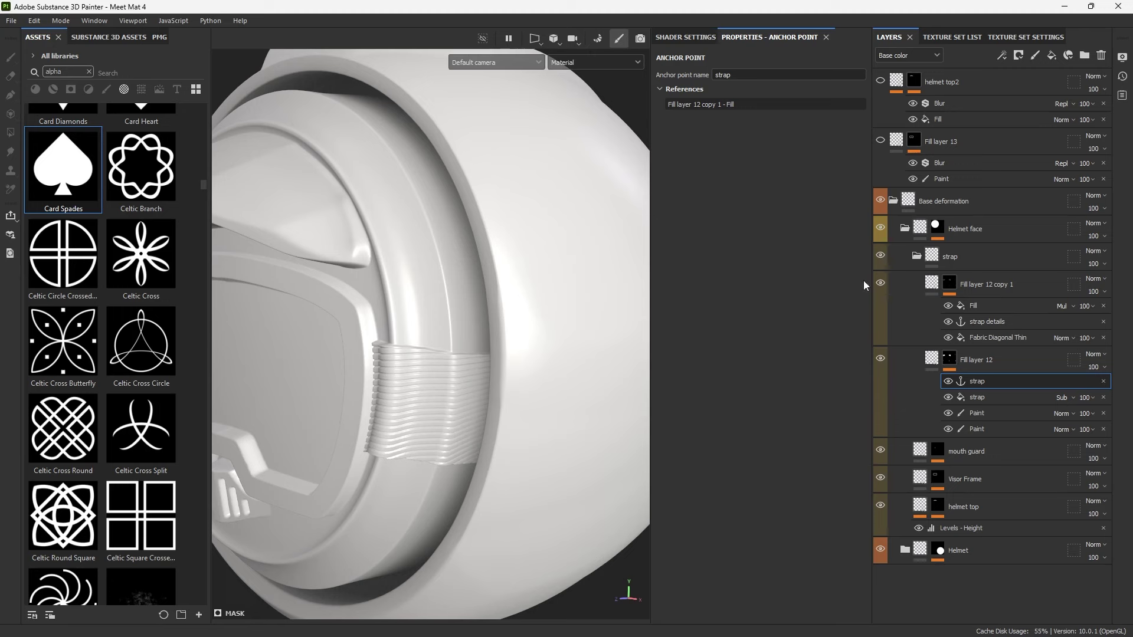
left_click(881, 283)
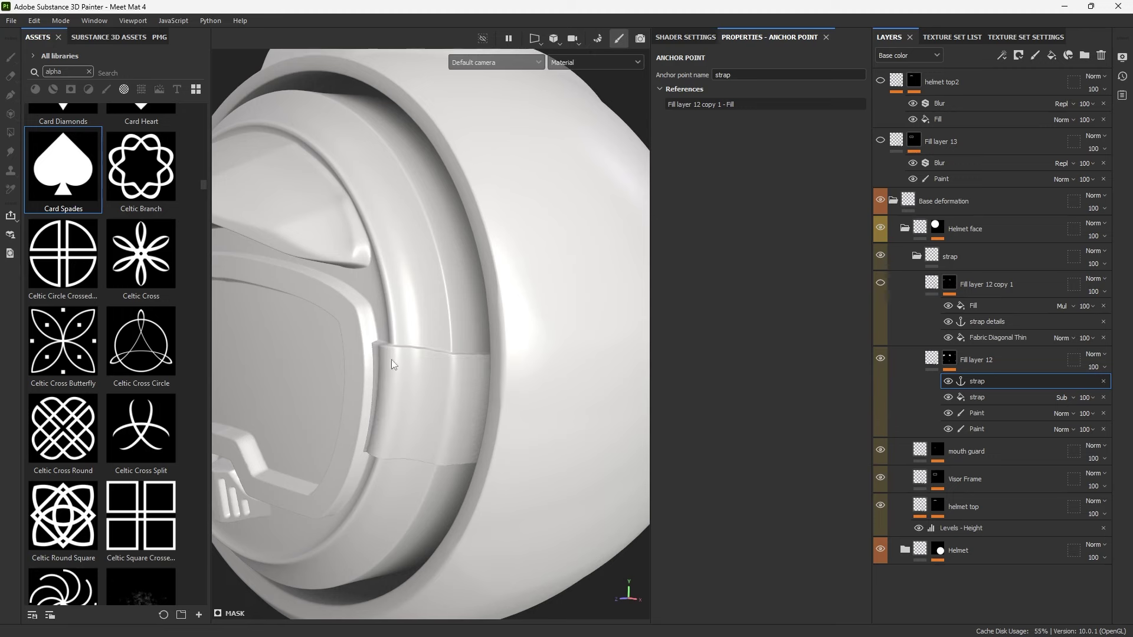
left_click(881, 282)
left_click(948, 284)
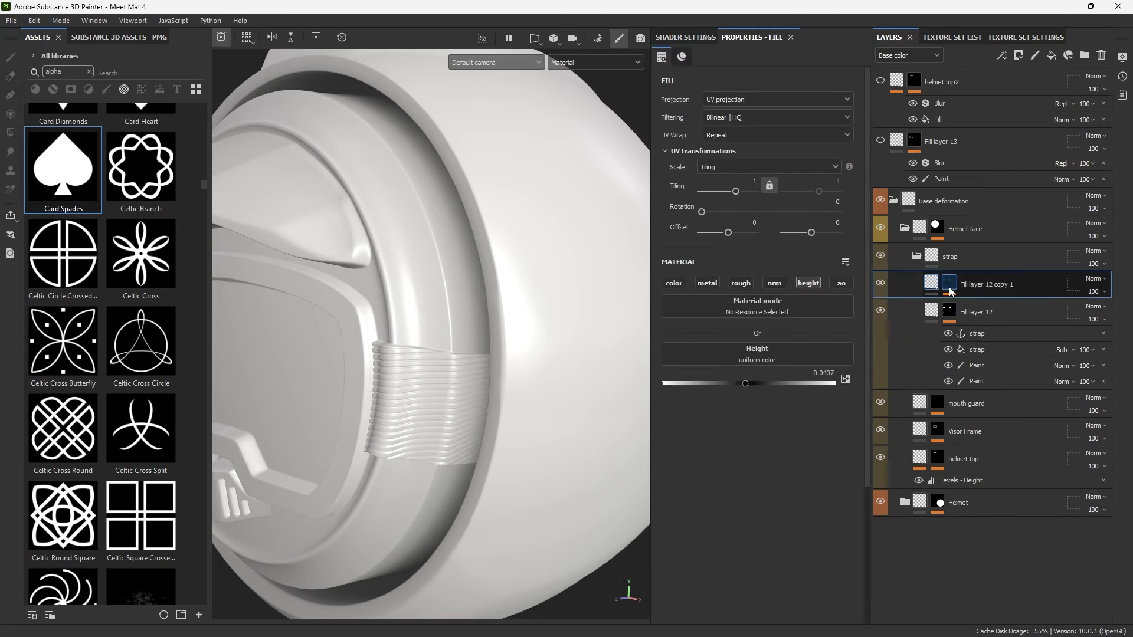
left_click(949, 285)
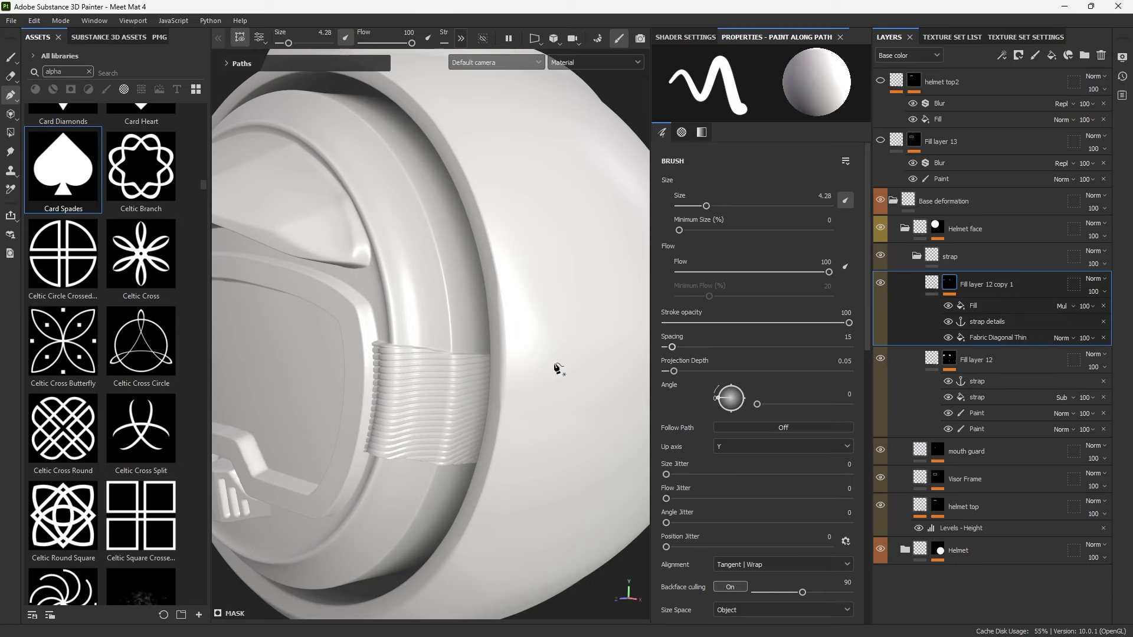
Inspect Fill layer 12 copy 1's mask with its Multiply fill off and on, return to the material view and collapse the Base deformation group.
left_click(948, 284, "alt")
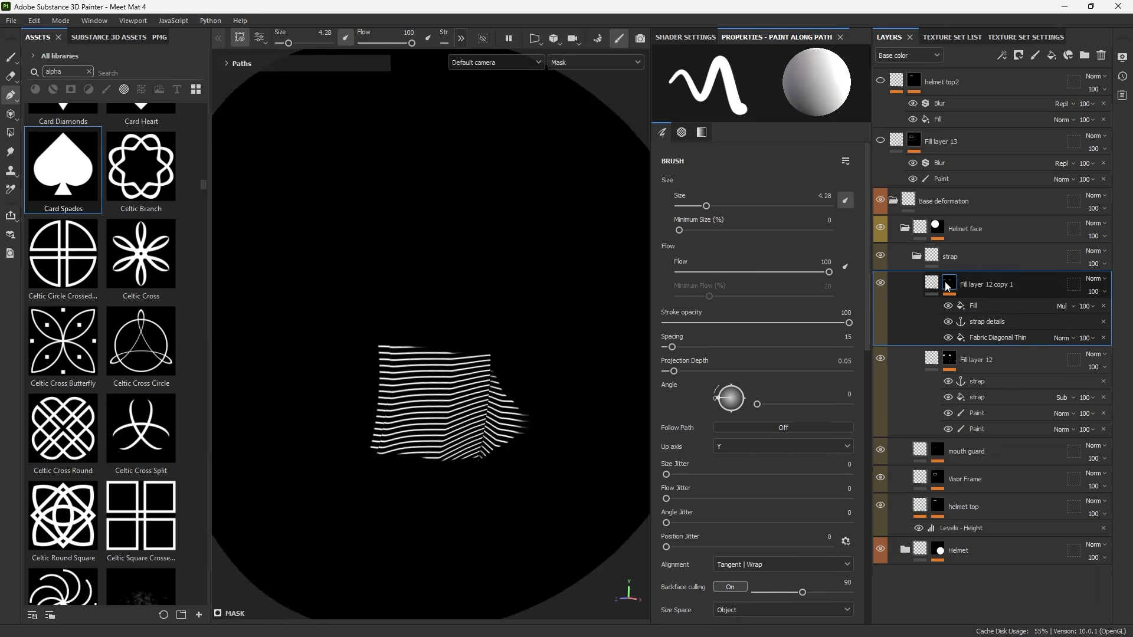
left_click(948, 321)
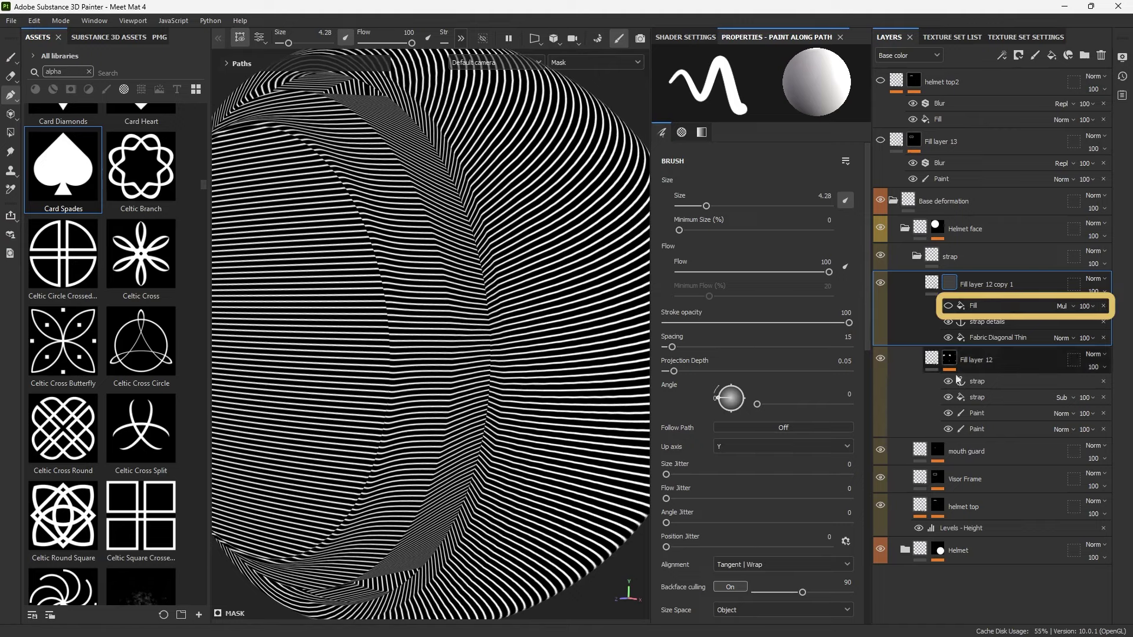
left_click(948, 321)
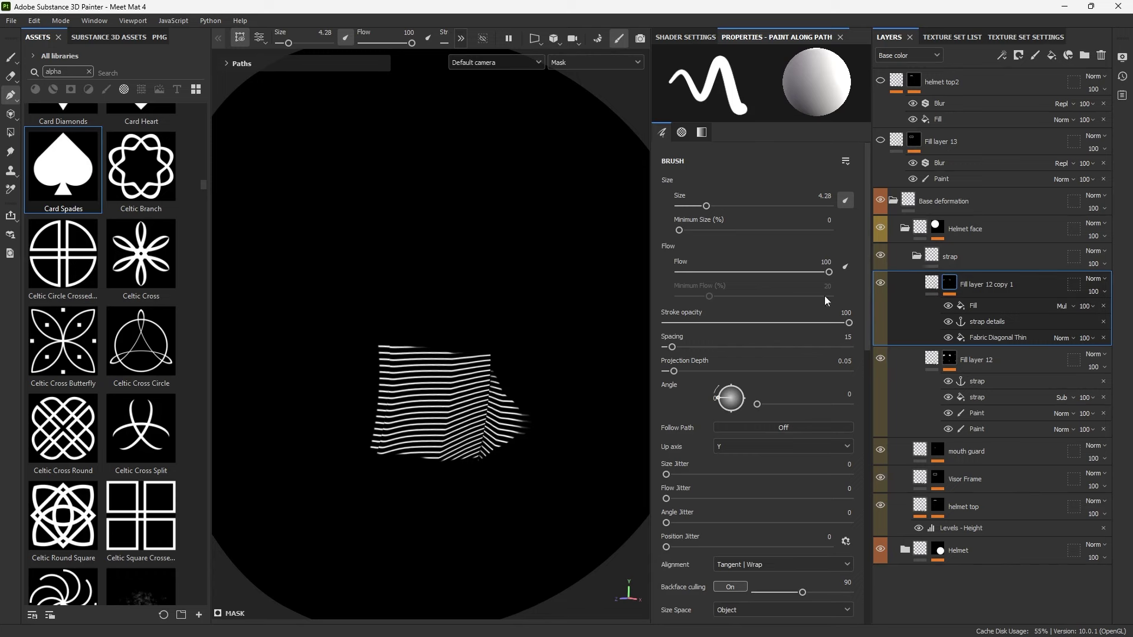
key("m")
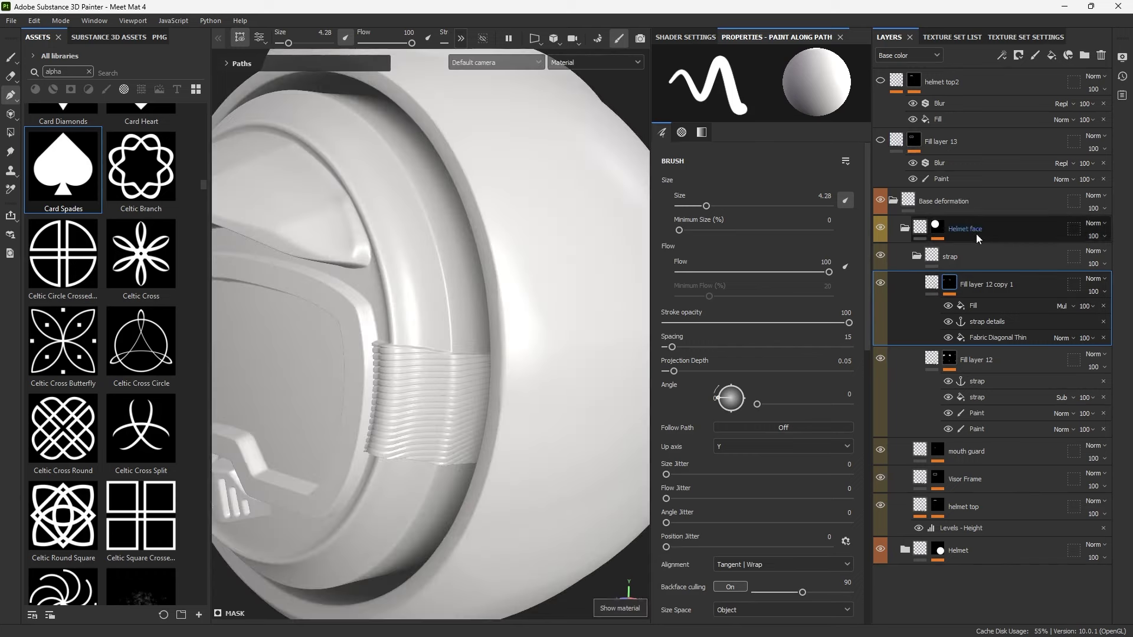
left_click(916, 257)
left_click(894, 201)
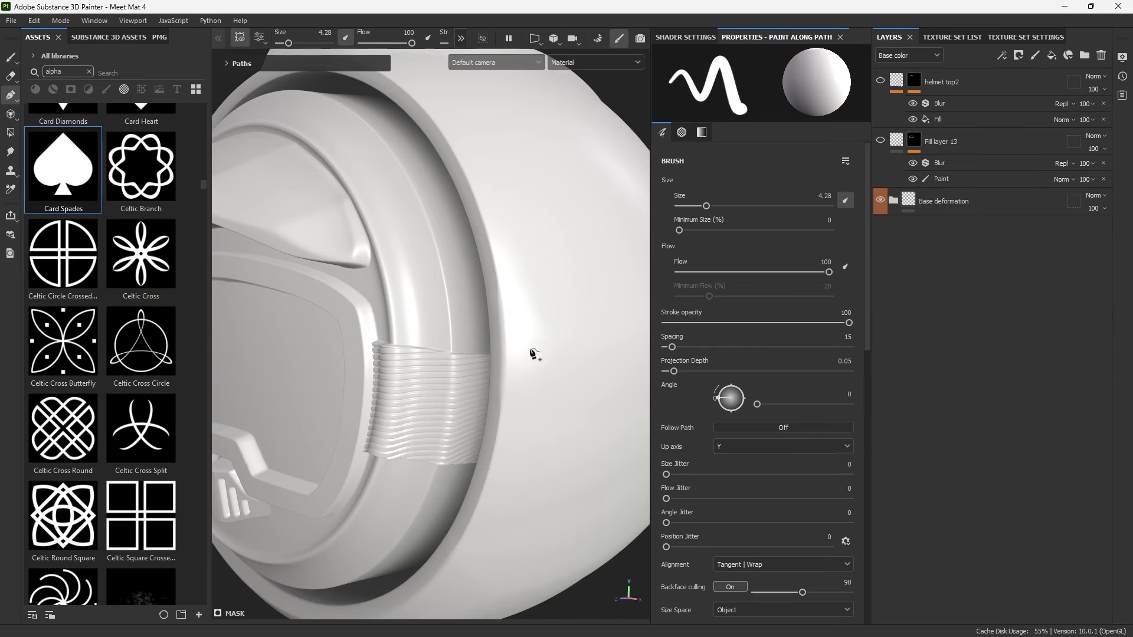
Hide the Base deformation group, show Fill layer 13 and helmet top2, and compare the helmet face with helmet top2 off and on.
left_click(881, 204)
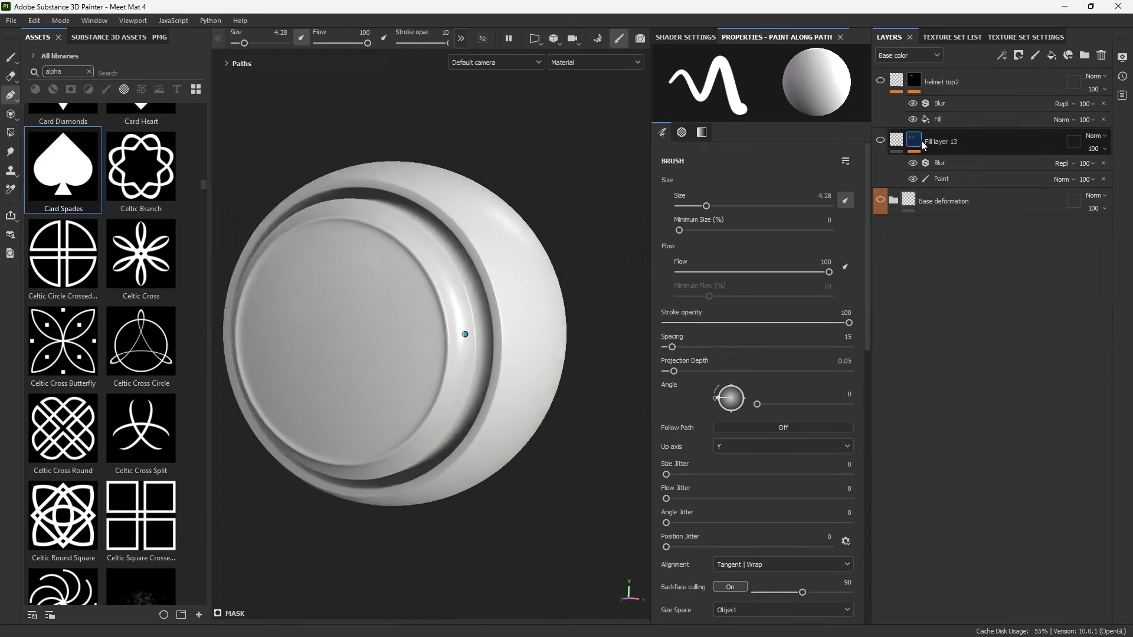
left_click(882, 139)
left_click_drag(284, 260, 490, 204, "alt")
right_click_drag(490, 204, 476, 202, "shift")
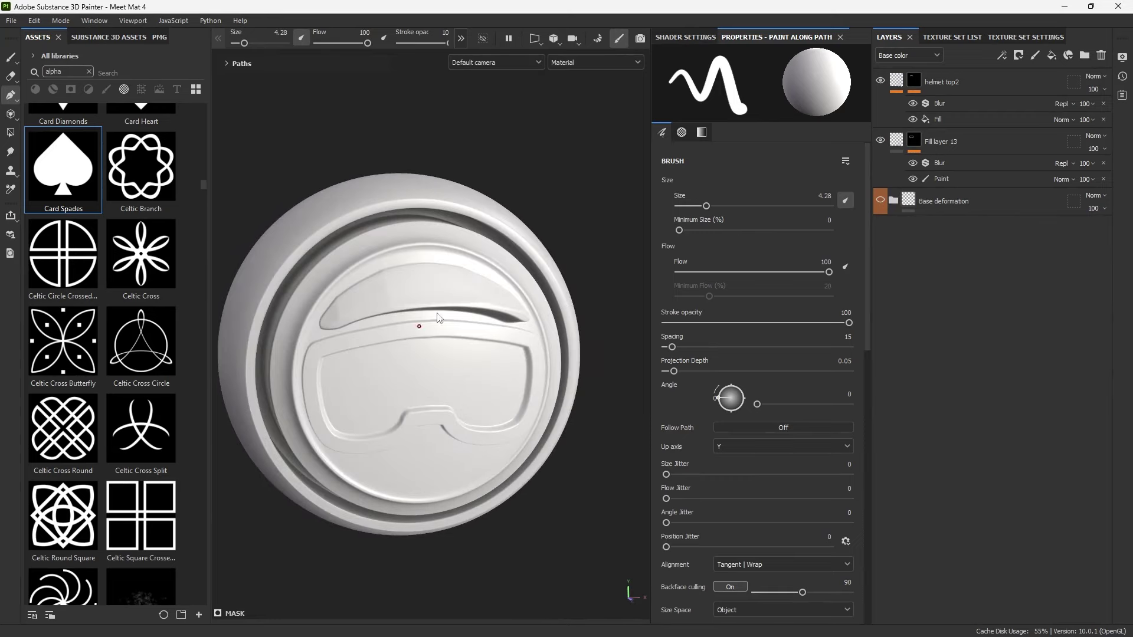
left_click_drag(438, 318, 432, 342, "alt")
left_click(881, 80)
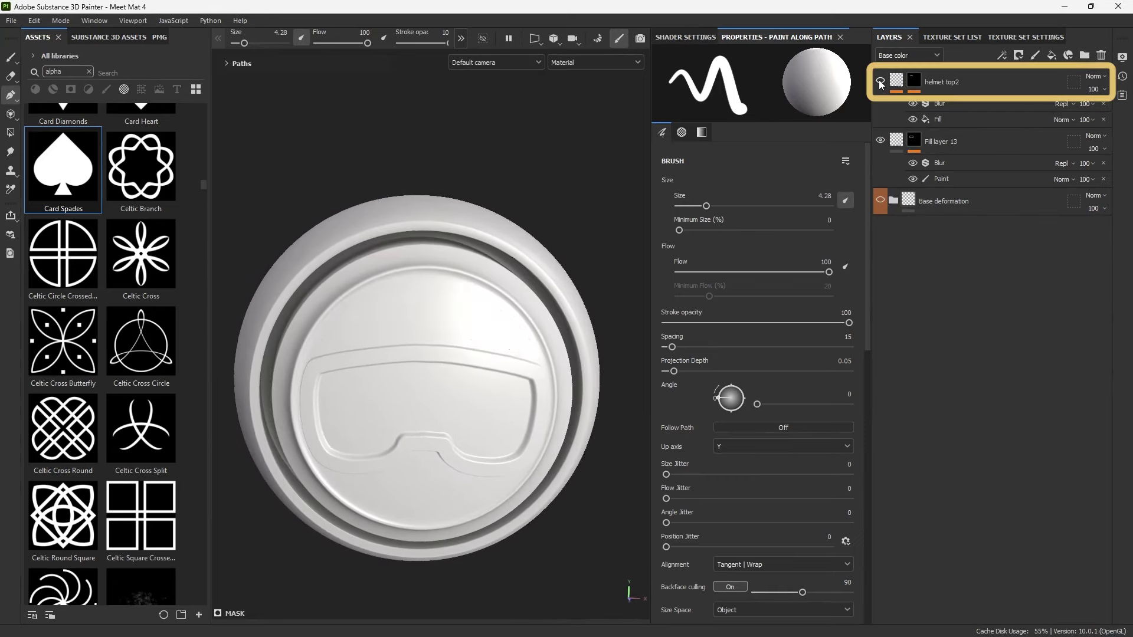
left_click(881, 81)
Add an anchor point above the Blur in the helmet top2 mask and check the mask on its own.
left_click(940, 81)
left_click(1011, 59)
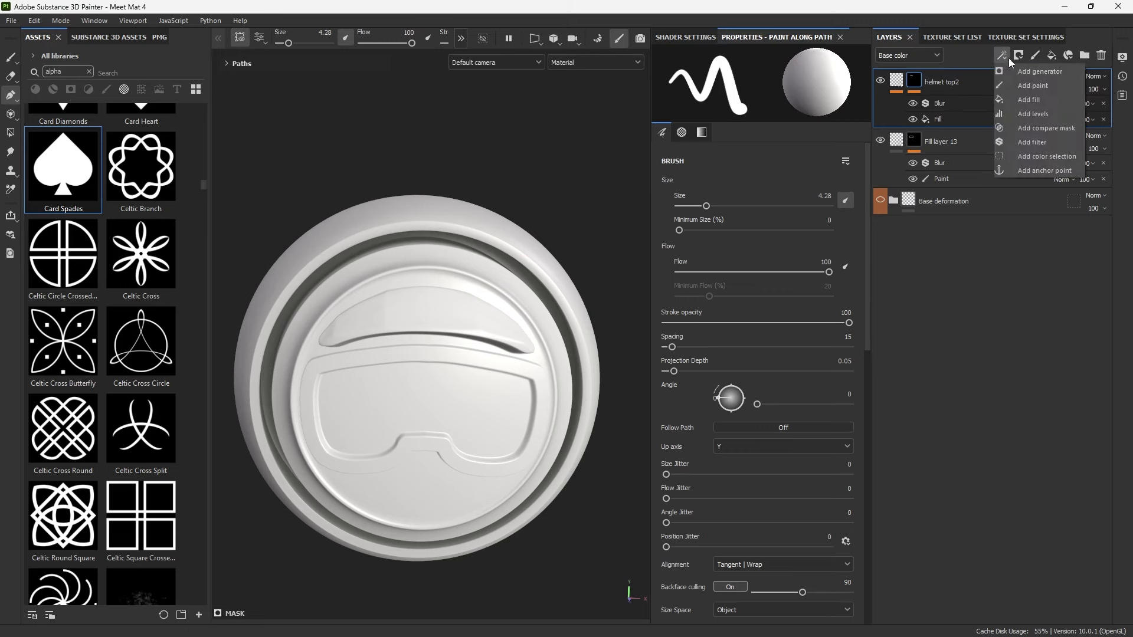
left_click(1026, 165)
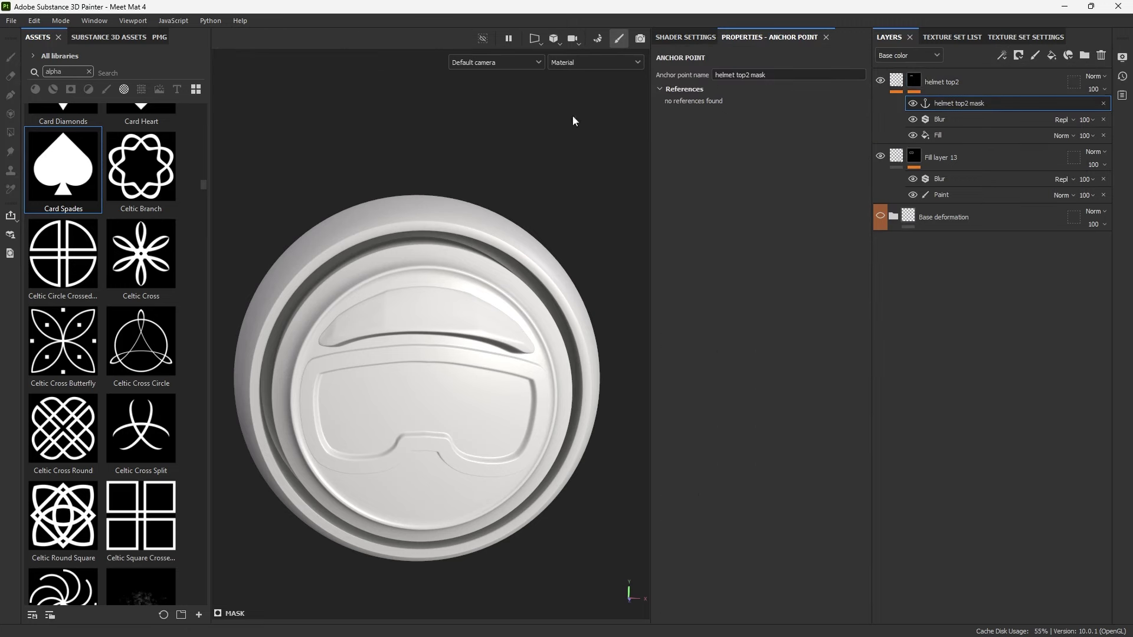
left_click(914, 84, "alt")
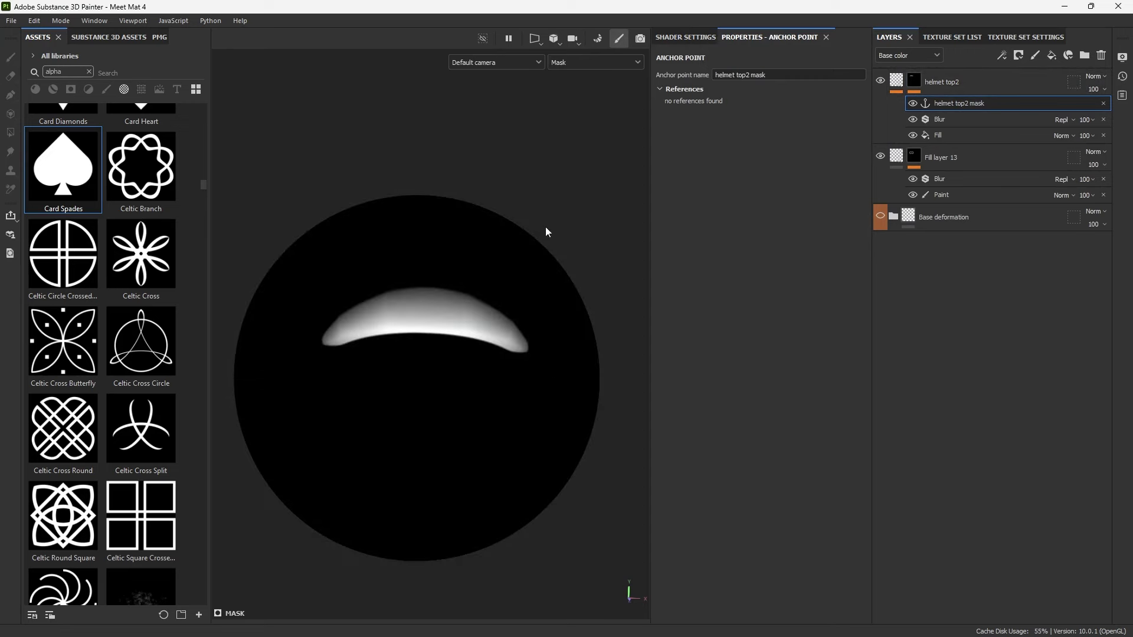
key("m")
Add a fill layer above helmet top2 and set its base color to bright red.
left_click(1020, 78)
left_click(1051, 55)
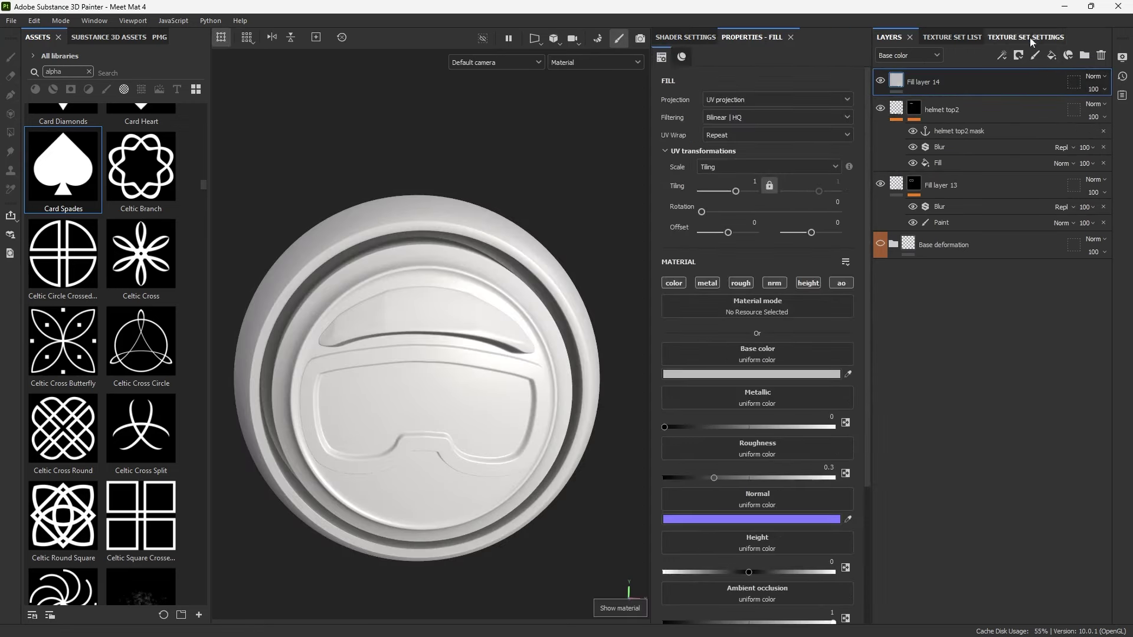
left_click(780, 375)
left_click_drag(903, 420, 944, 410)
left_click(962, 355)
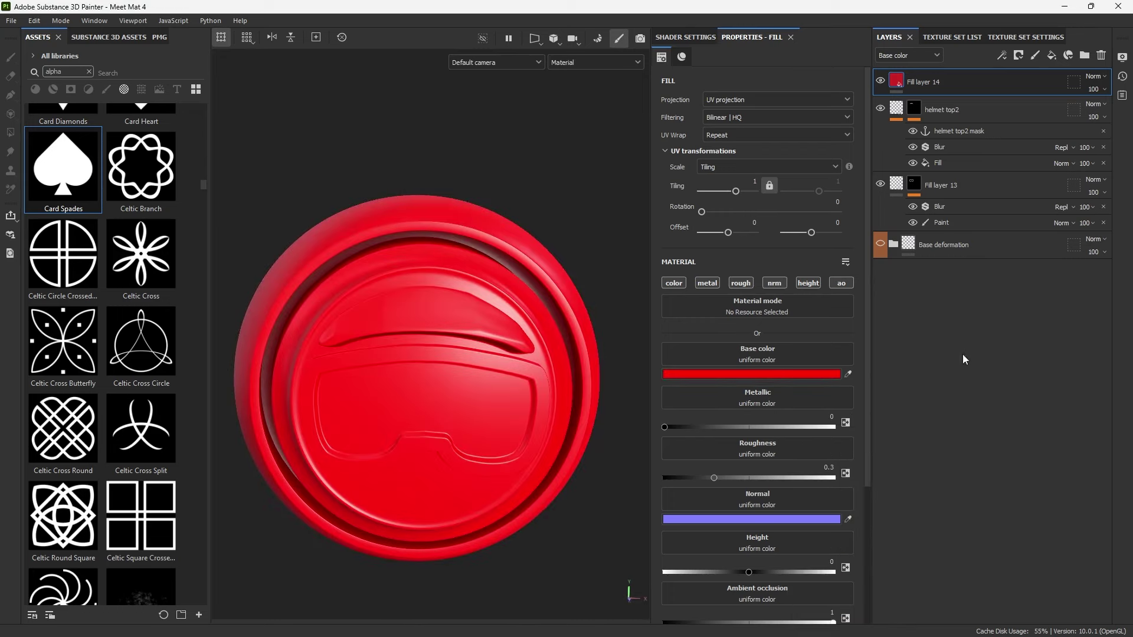
Give Fill layer 14 a black mask with a fill referencing the helmet top2 mask anchor point, and view the resulting mask.
left_click(1019, 55)
left_click(1036, 90)
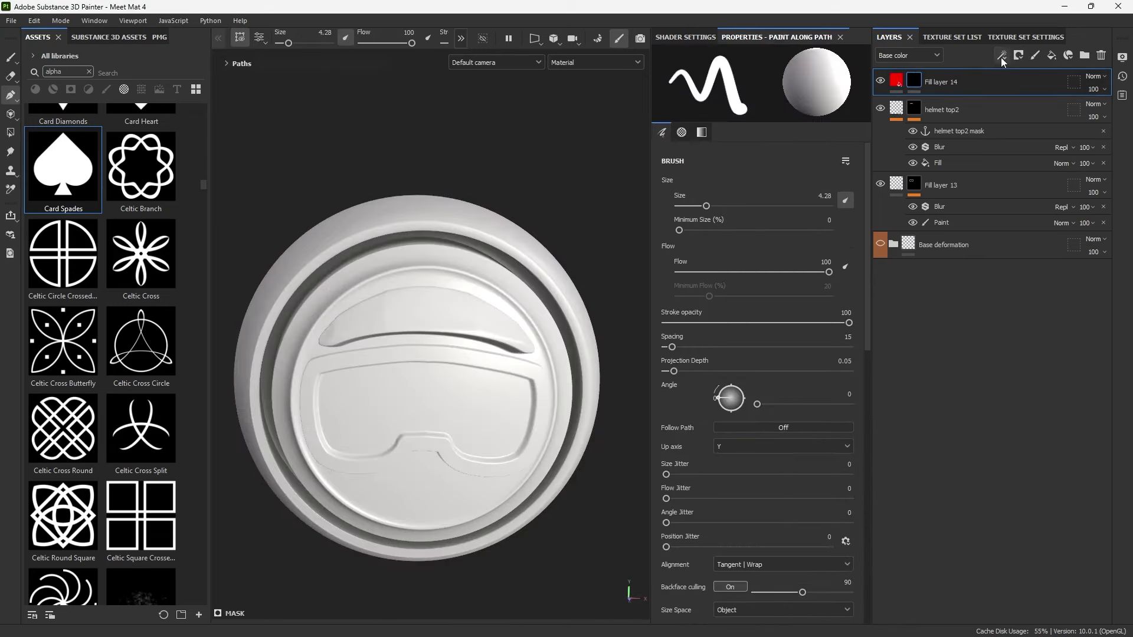
left_click(1000, 58)
left_click(1017, 97)
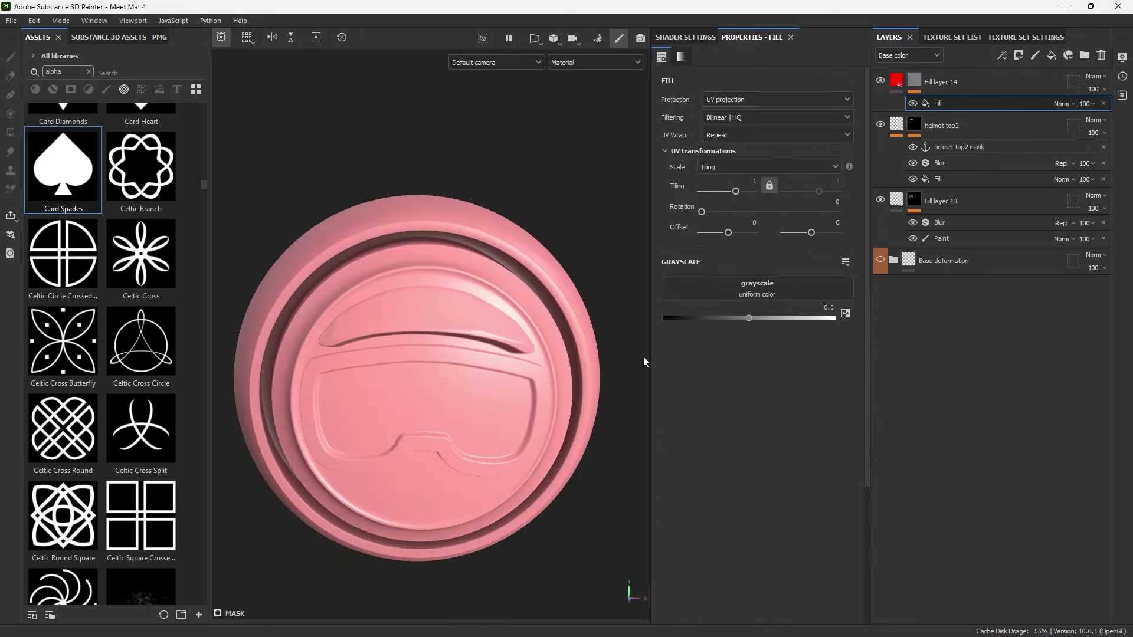
left_click(736, 295)
left_click(833, 307)
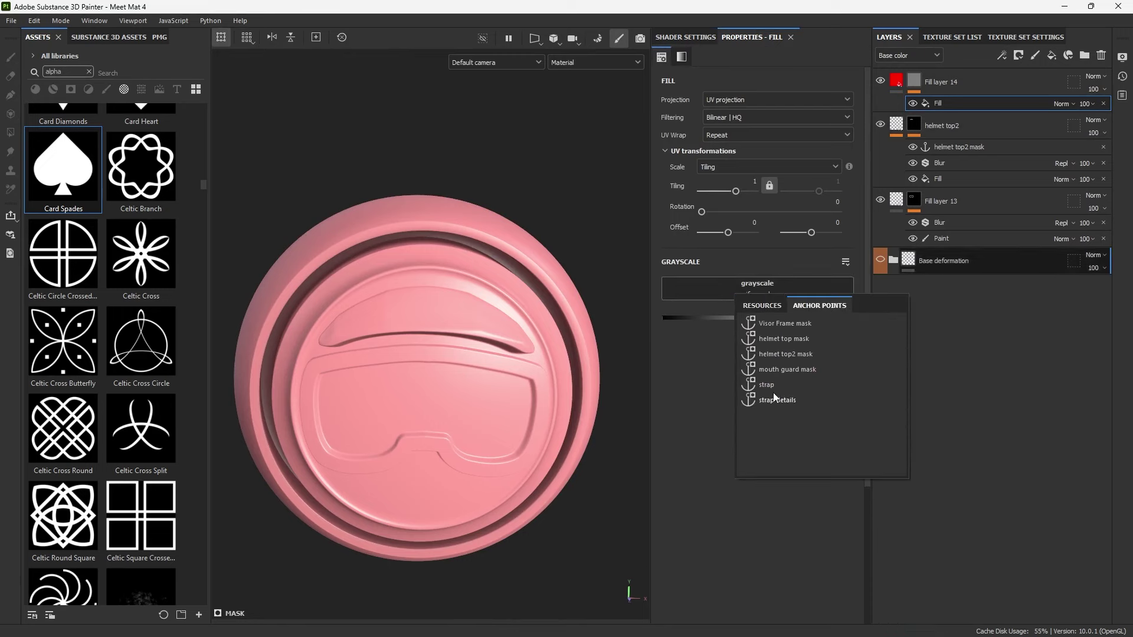
left_click(784, 354)
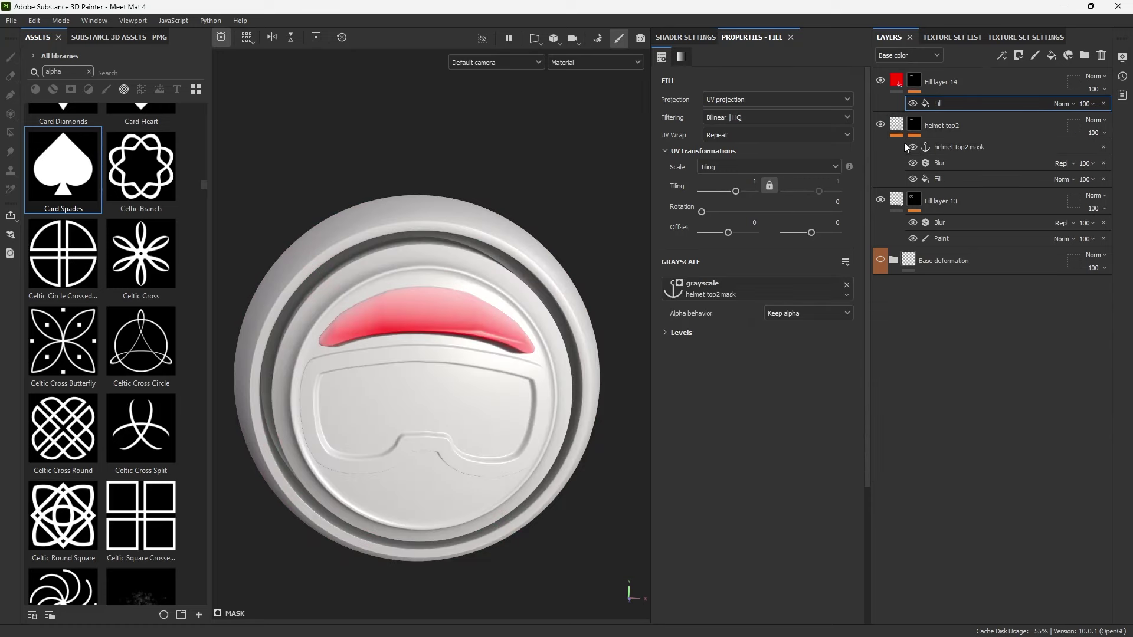
left_click(915, 82, "alt")
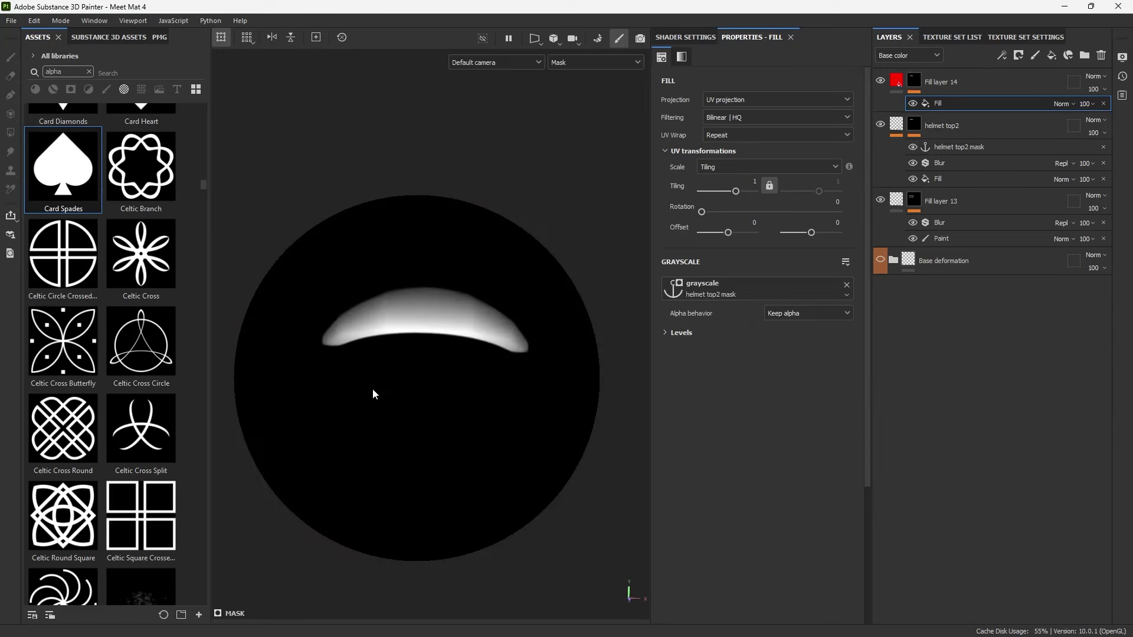
Change Fill layer 14's base color to blue 0097DC and hide the layer.
left_click(927, 84)
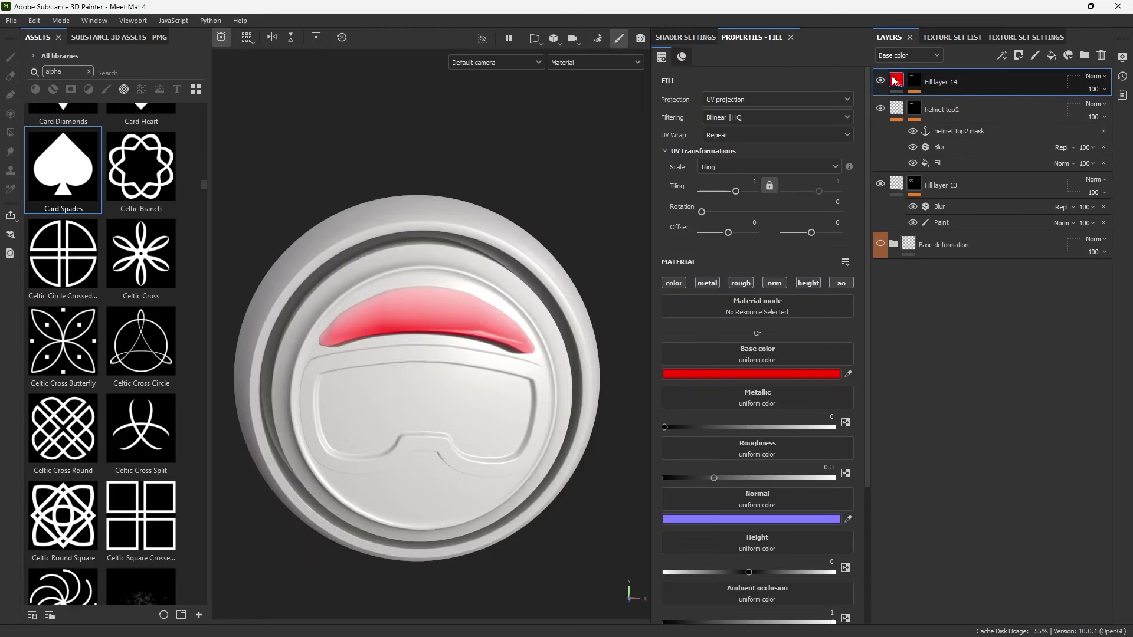
left_click(785, 373)
left_click_drag(912, 511, 933, 476)
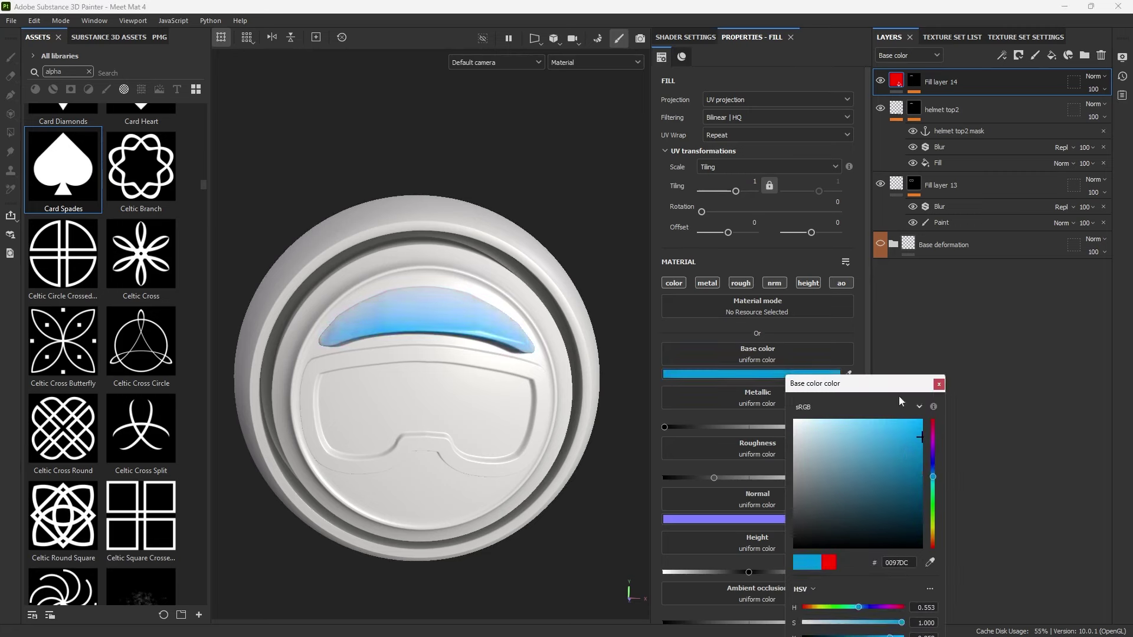
left_click(938, 384)
left_click(880, 80)
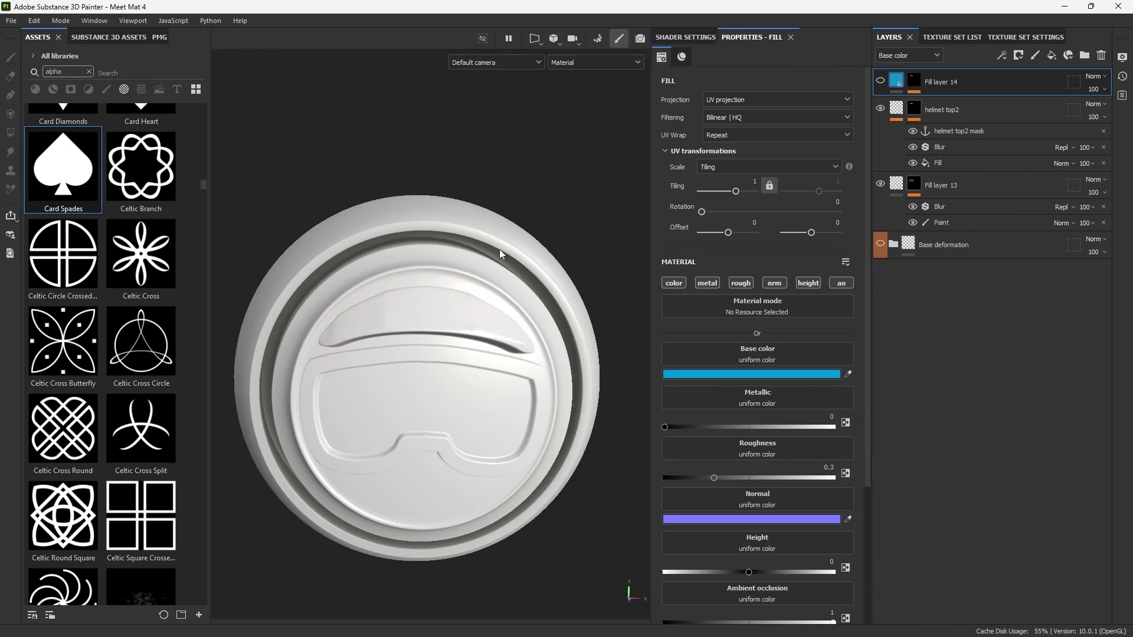
Show Fill layer 14 and restrict it to the color channel only.
left_click(881, 81)
left_click(672, 284)
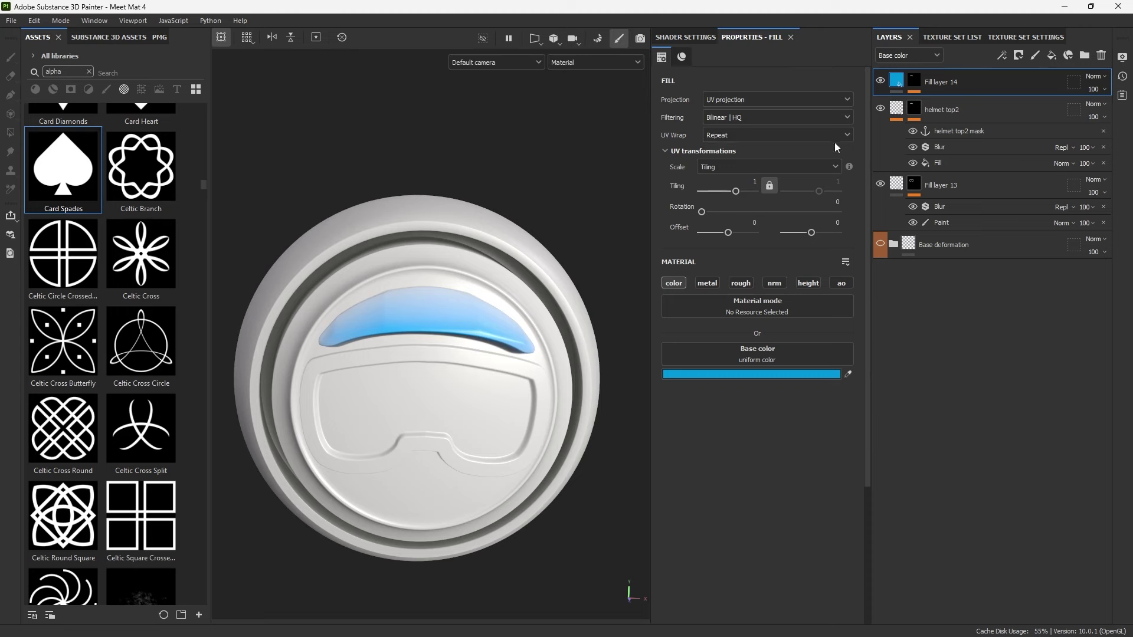
Toggle the visibility of Fill layer 14 and helmet top2 off and on to compare the blue color with the height detail.
left_click(880, 80)
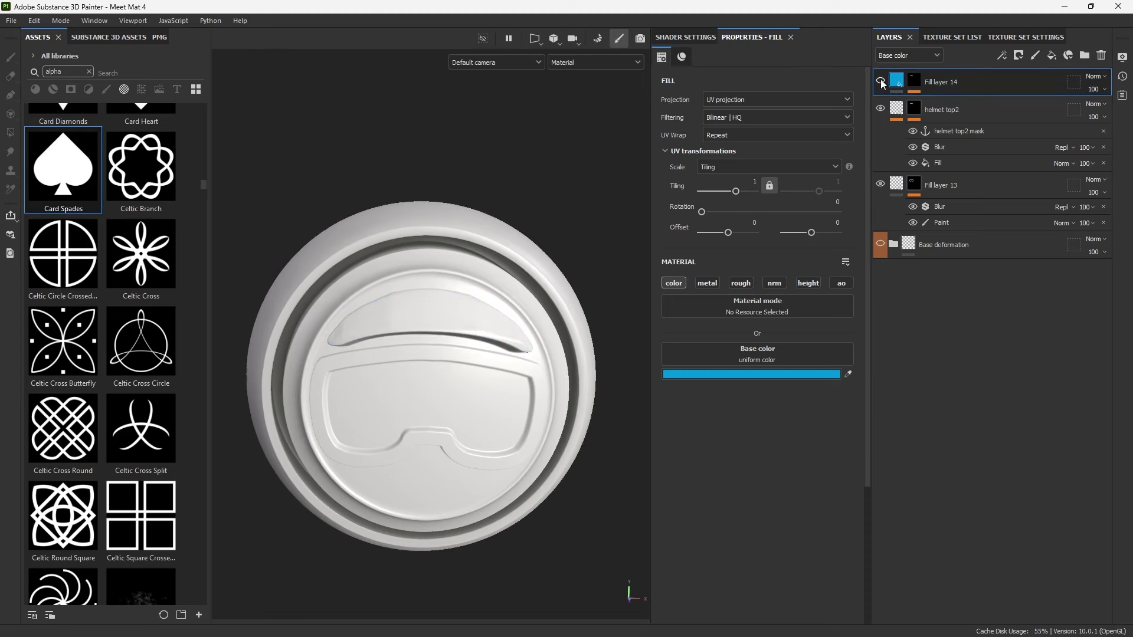
left_click(880, 80)
left_click(880, 108)
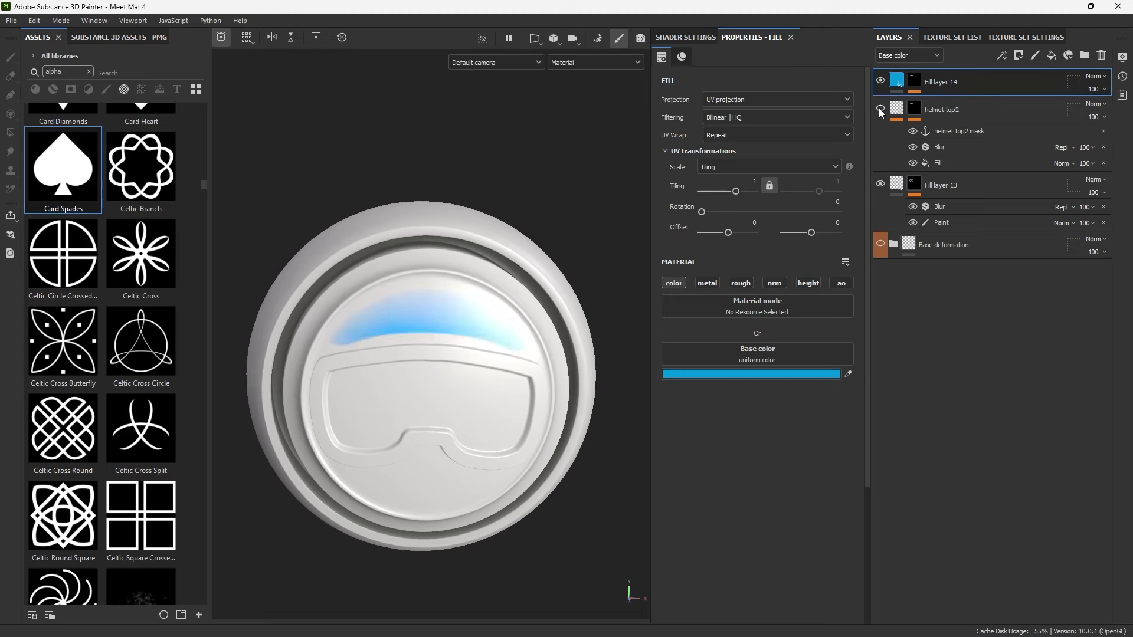
left_click(881, 110)
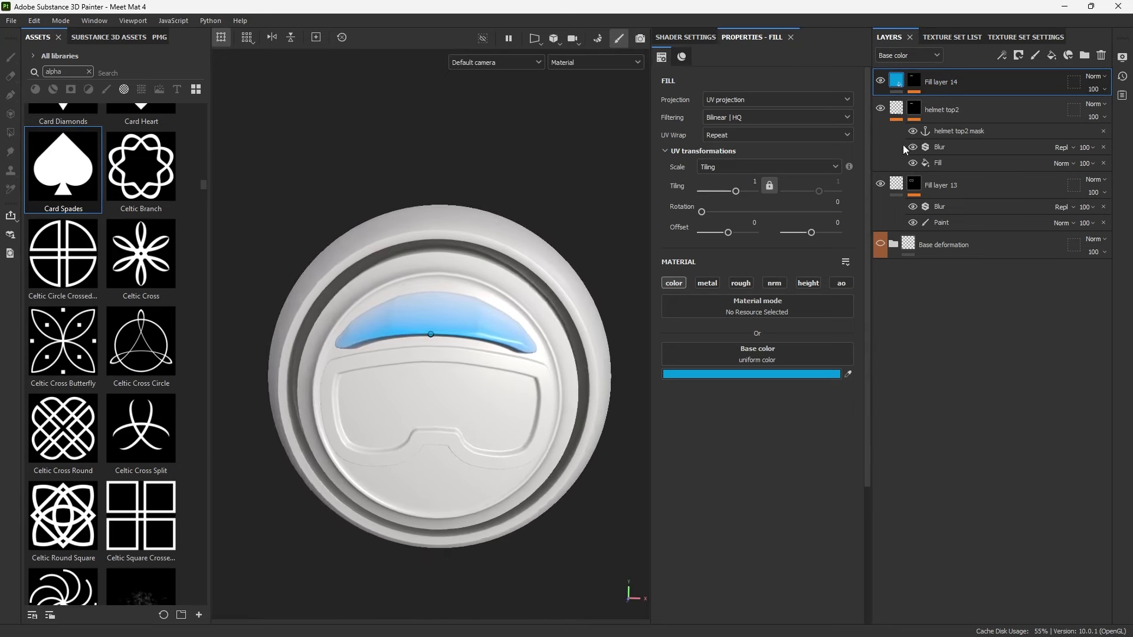
left_click(880, 81)
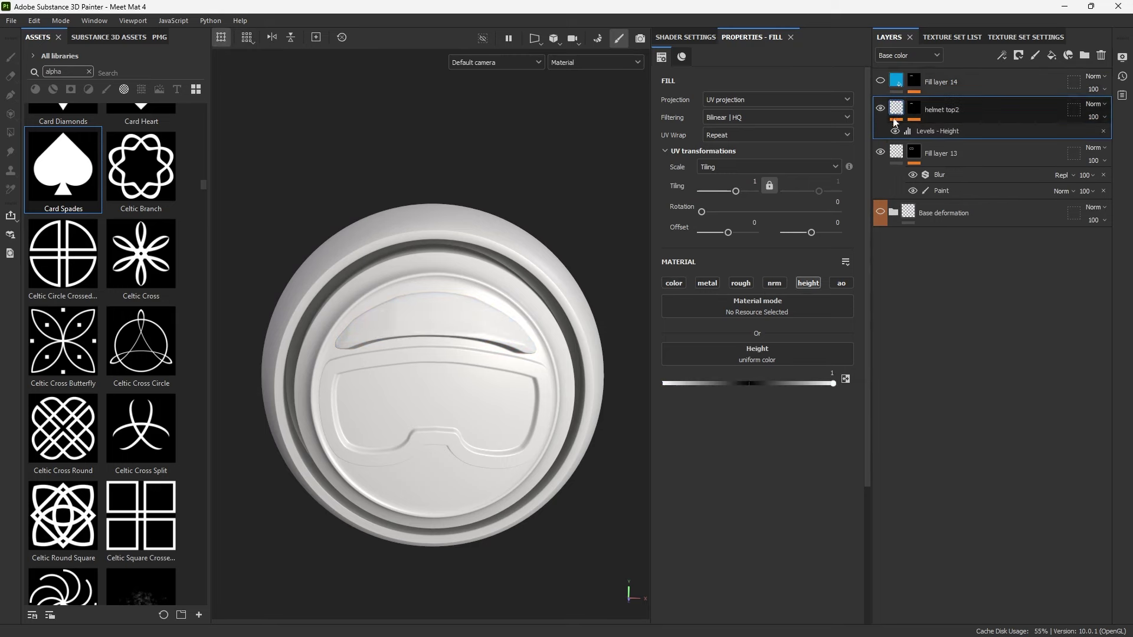
left_click(880, 81)
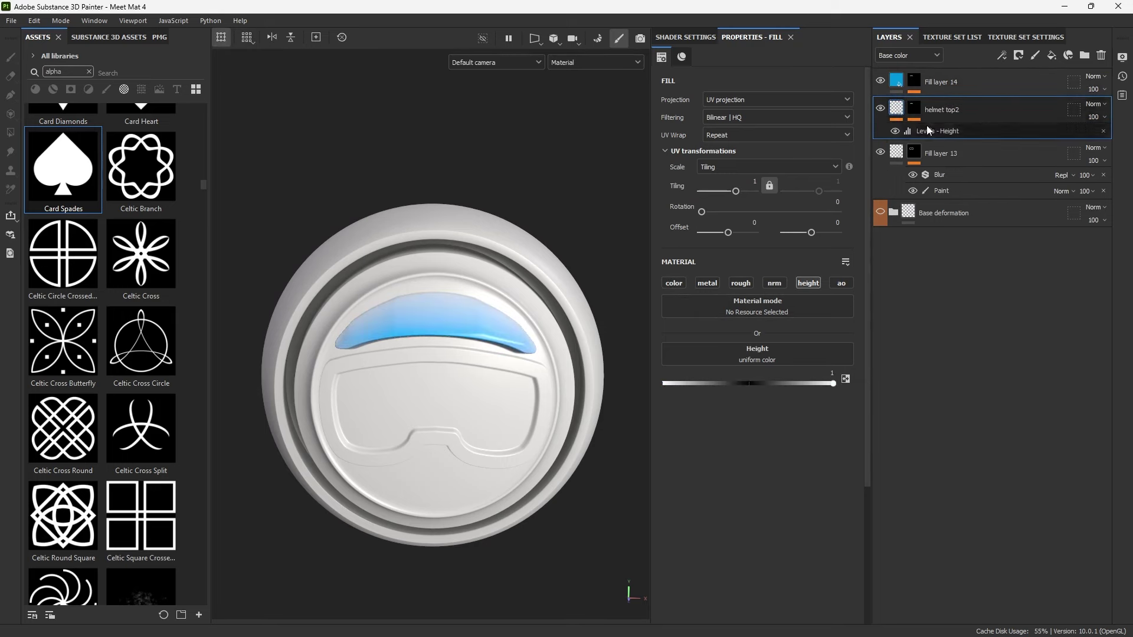
Try to move the warp projection of the Fill in the helmet top2 mask, and hide its manipulator.
left_click(915, 112)
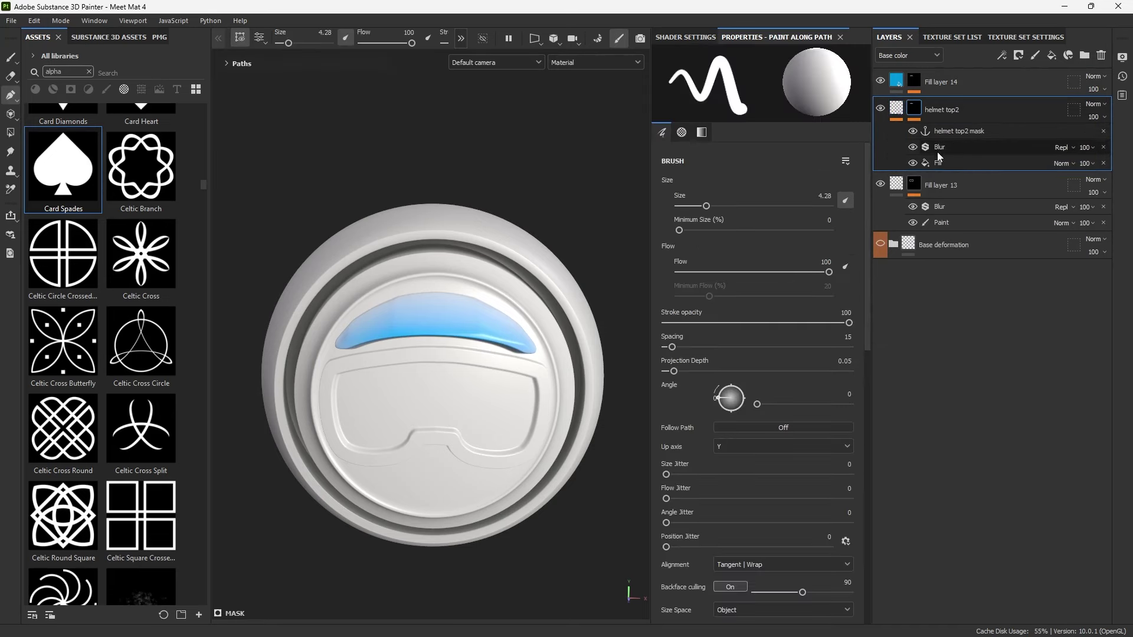
left_click(933, 163)
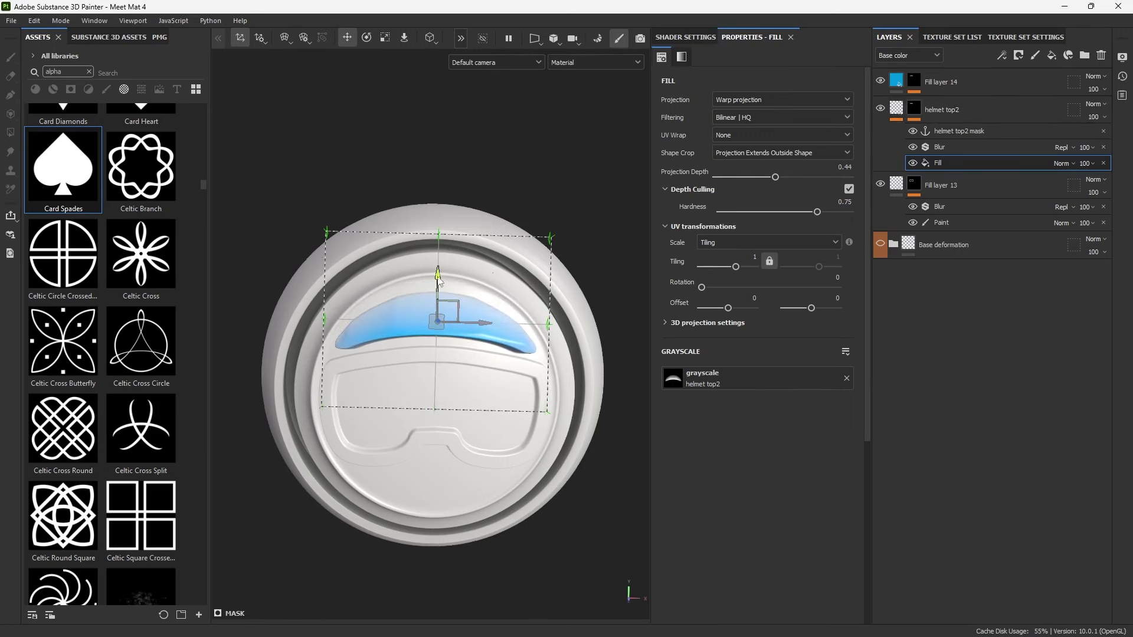
left_click_drag(438, 280, 546, 298)
key("q")
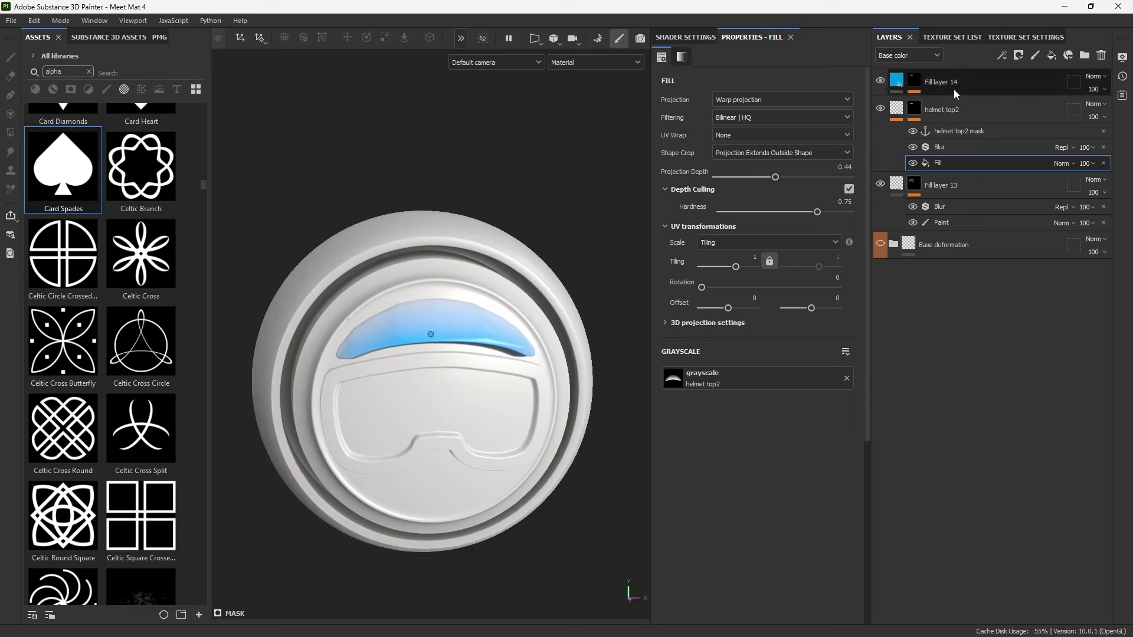
Select the black mask of Fill layer 14 and hide the layer.
left_click(956, 93)
left_click(914, 82)
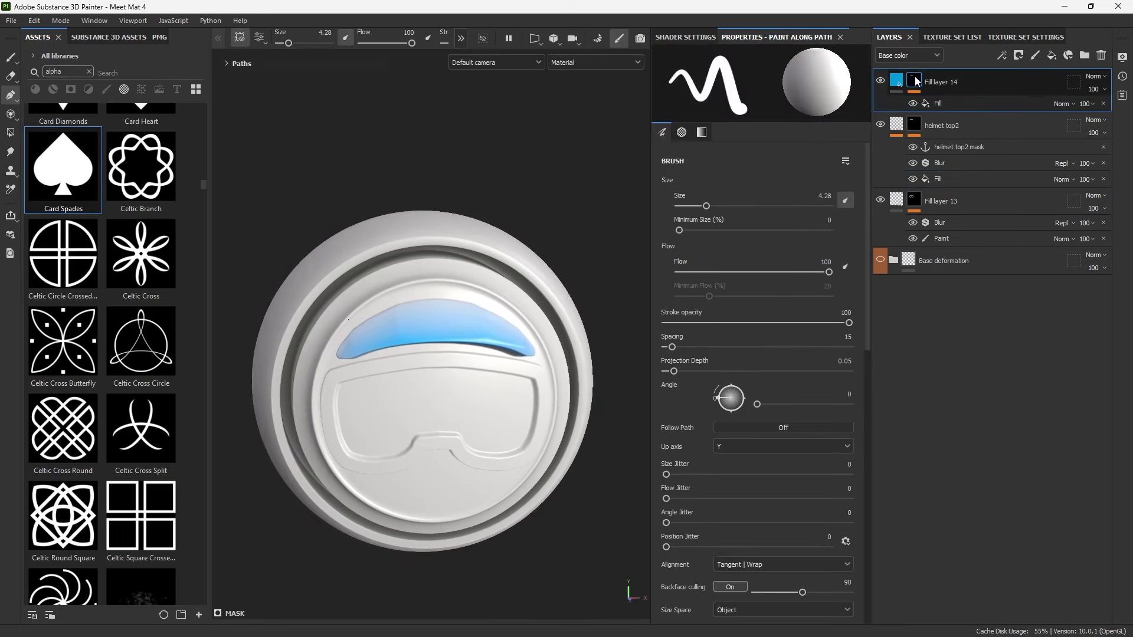
left_click_drag(485, 276, 479, 251, "alt")
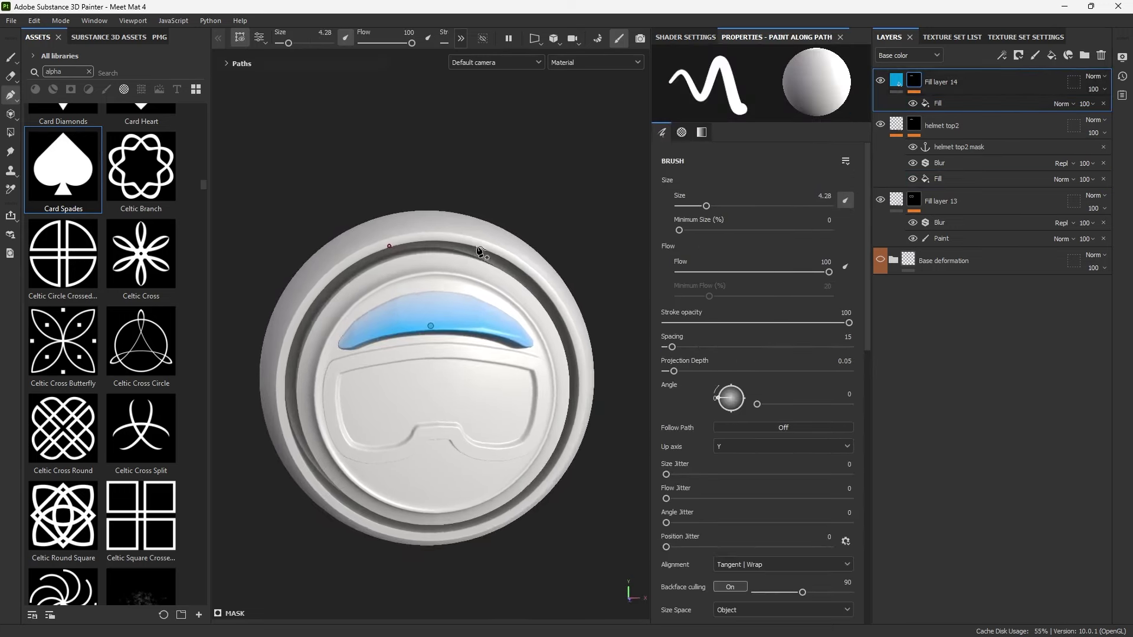
middle_click_drag(479, 251, 481, 241, "alt")
left_click(880, 80)
End the helmet's isolation and view the whole character on its base.
key("alt+q")
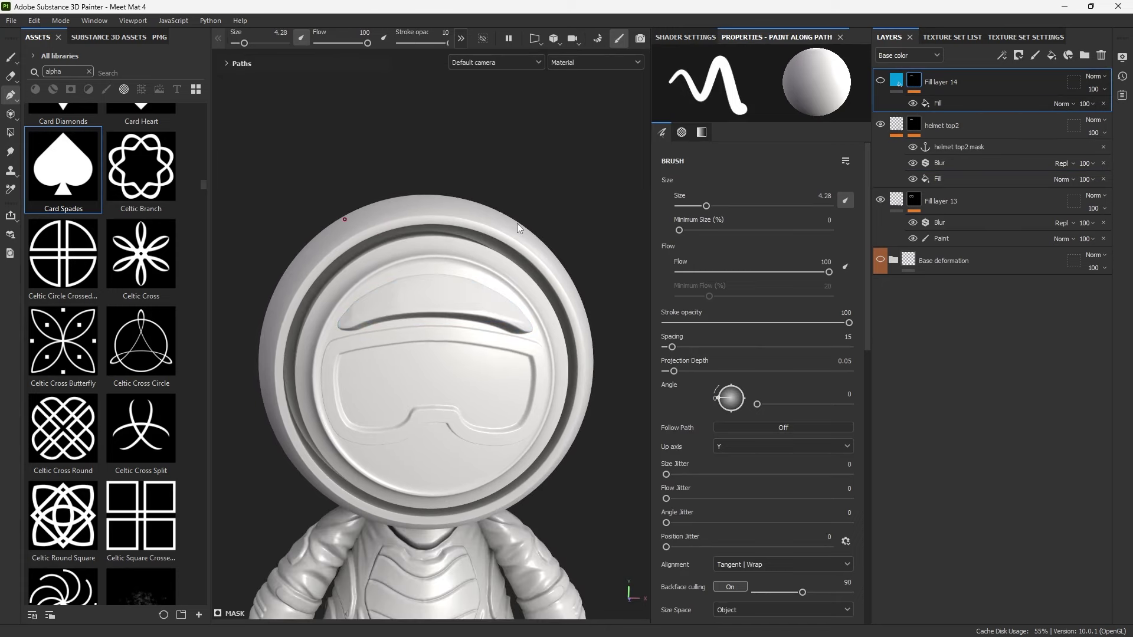
scroll(519, 254, "down", 5)
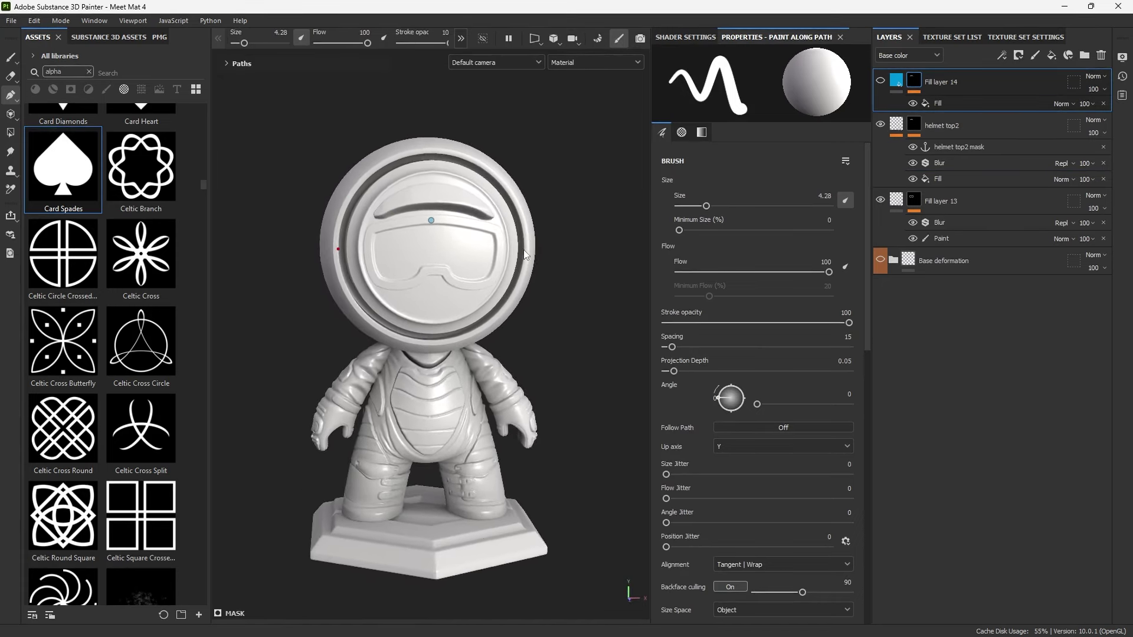
left_click_drag(558, 371, 561, 376, "alt")
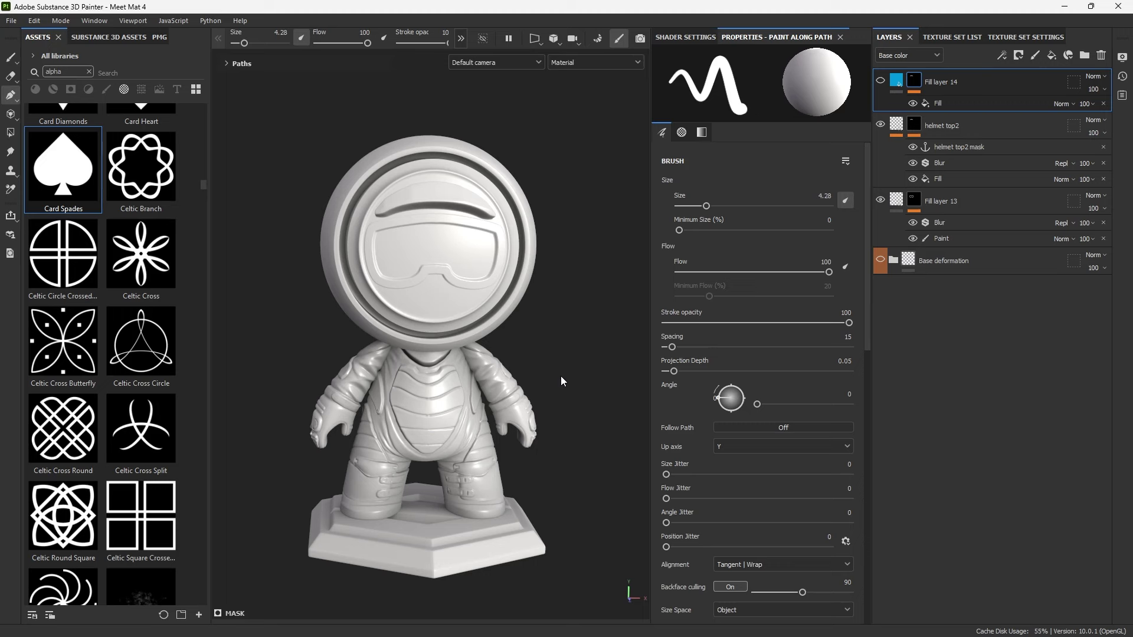